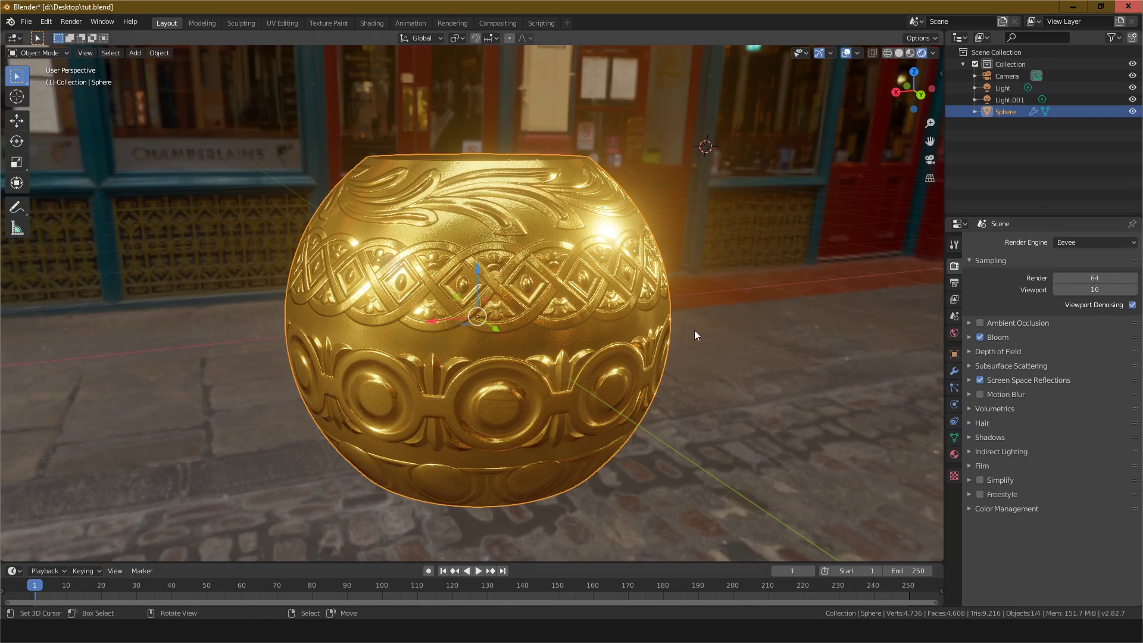
Step: Orbit around the finished gold ornament to inspect it from several angles
mouse_move(699, 309)
middle_mouse_down()
mouse_move(664, 332)
mouse_move(684, 323)
middle_mouse_up()
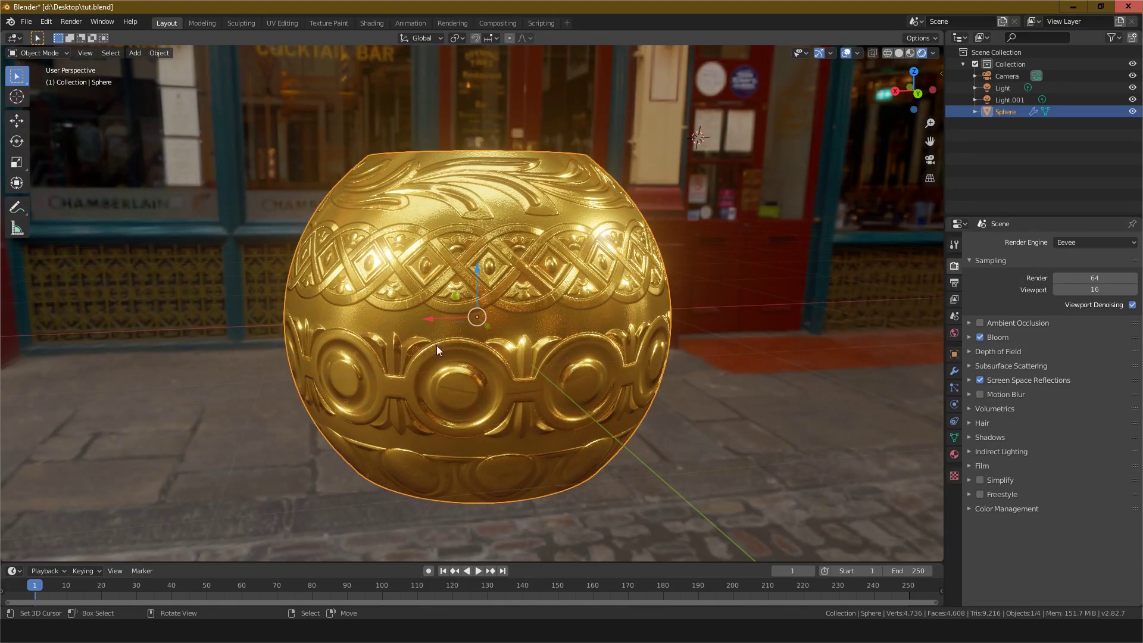
middle_click_drag(439, 351, 571, 369)
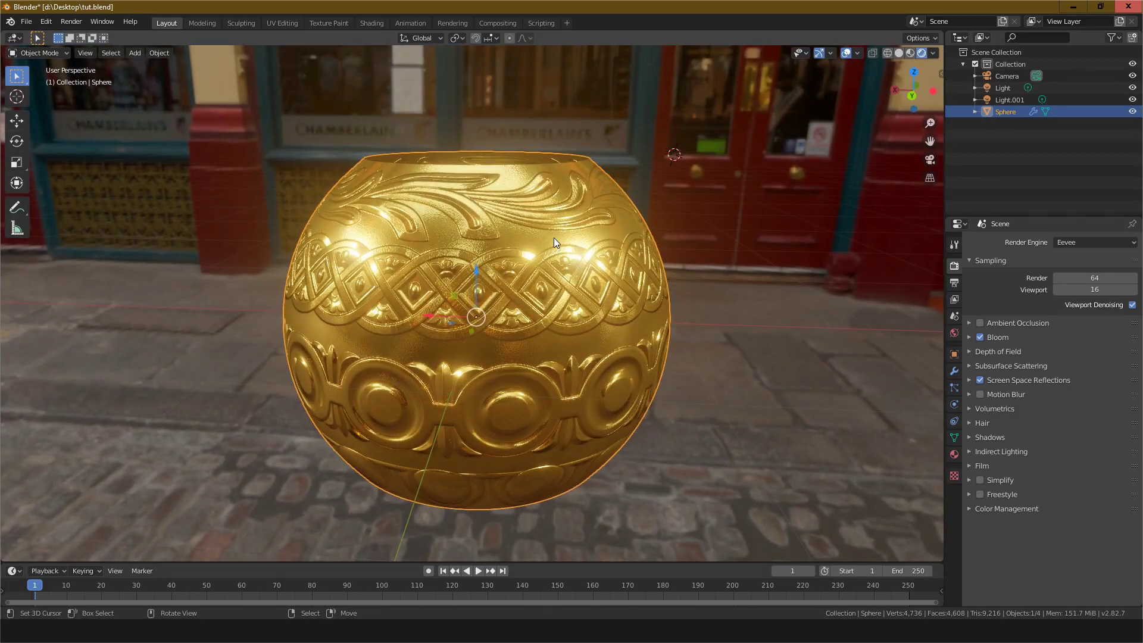
middle_click_drag(554, 238, 594, 266)
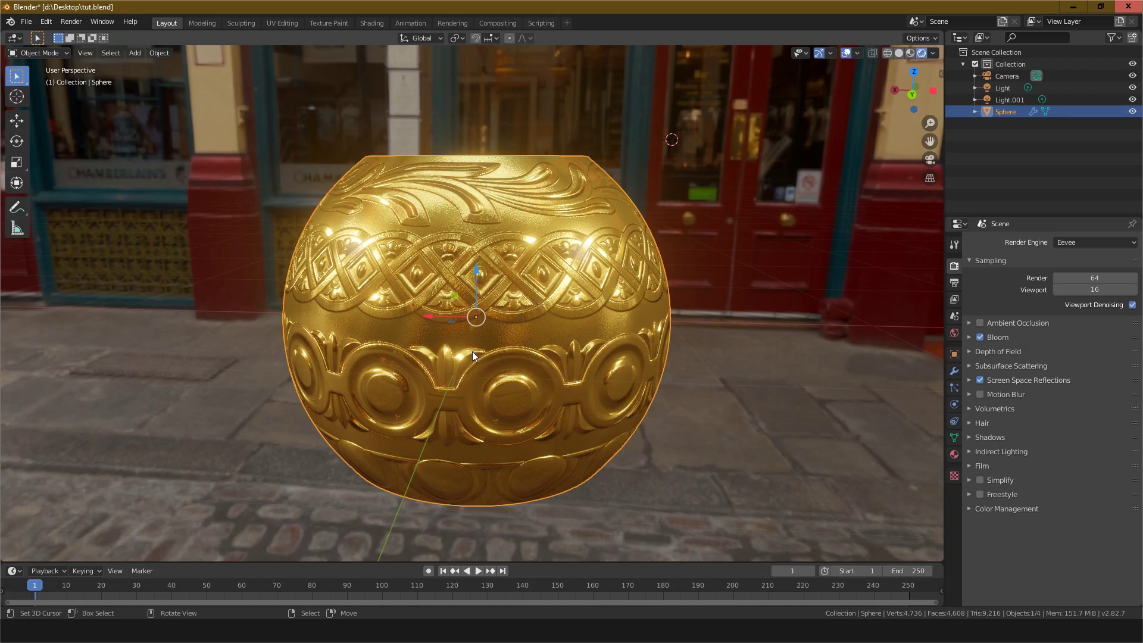
mouse_move(528, 416)
middle_mouse_down()
mouse_move(484, 419)
mouse_move(577, 414)
mouse_move(531, 427)
middle_mouse_up()
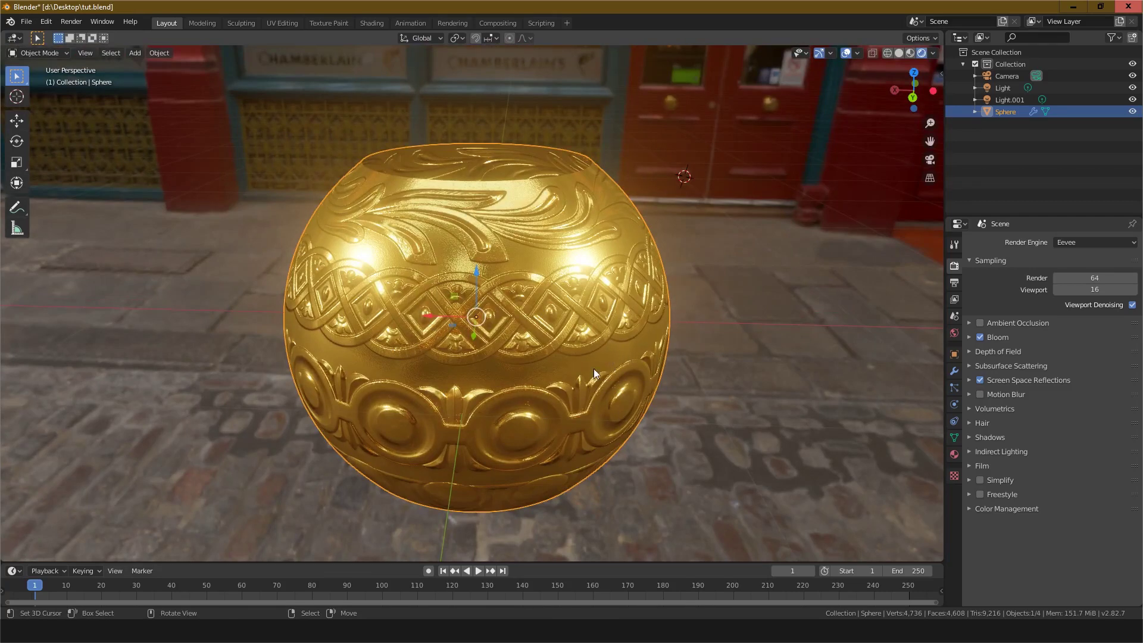
middle_click_drag(549, 339, 498, 320)
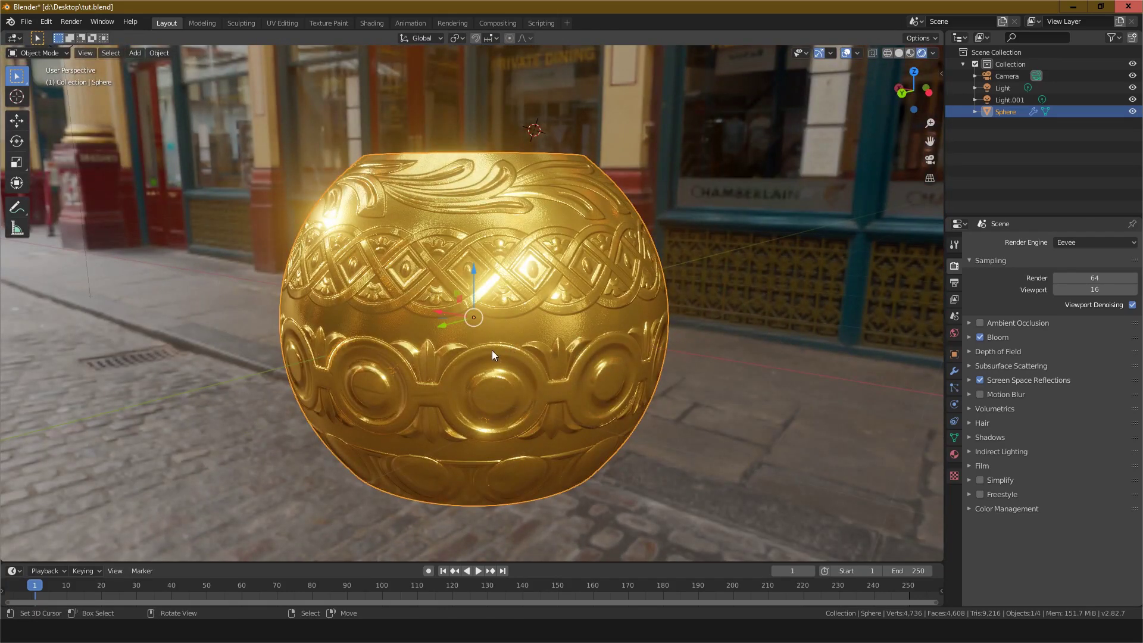
middle_click_drag(492, 349, 428, 330)
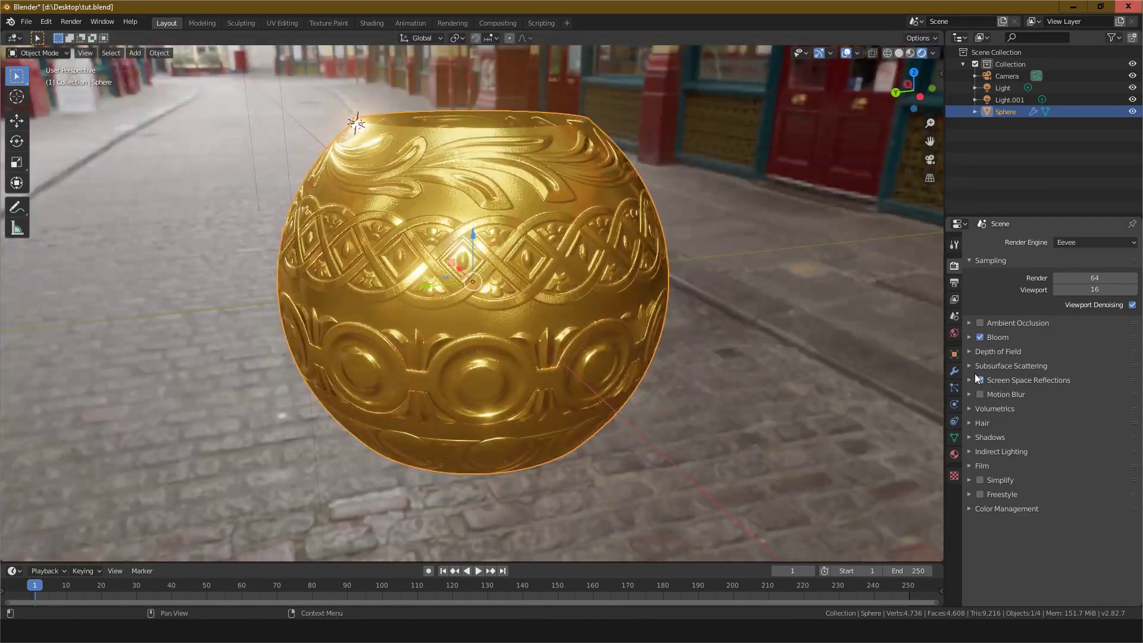
Step: Toggle Bloom off and back on in the render settings while orbiting the ornament
left_click(980, 379)
left_click(979, 337)
middle_click_drag(577, 374, 552, 380)
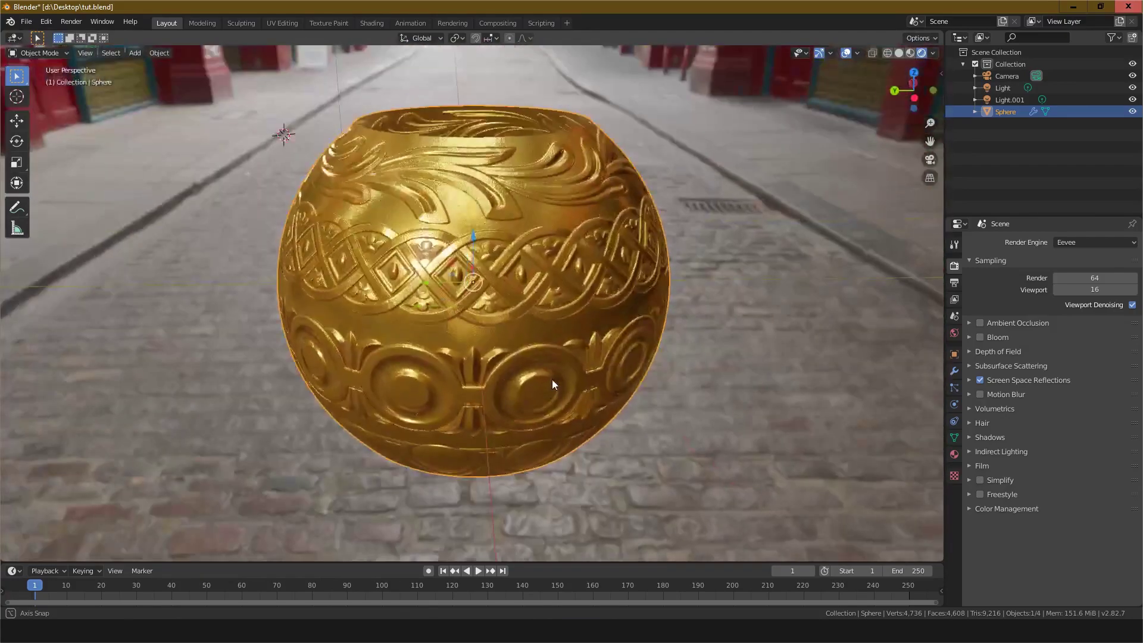
left_click(979, 337)
middle_click_drag(667, 363, 619, 384)
Step: Switch the viewport to wireframe shading to show the ornament's mesh
left_click(887, 54)
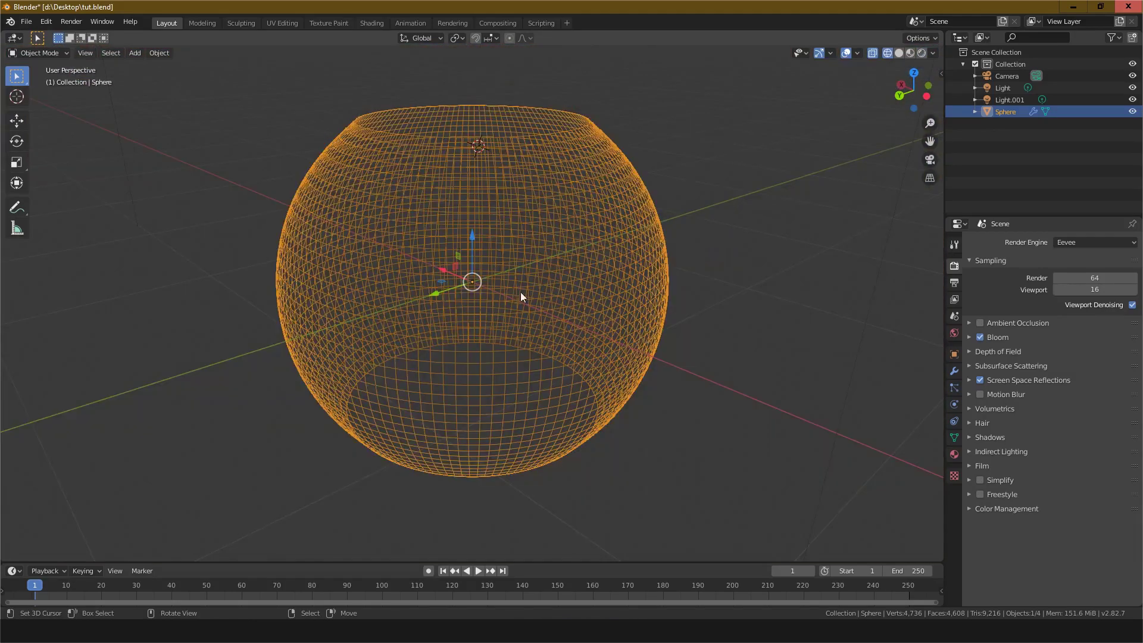
left_click(898, 53)
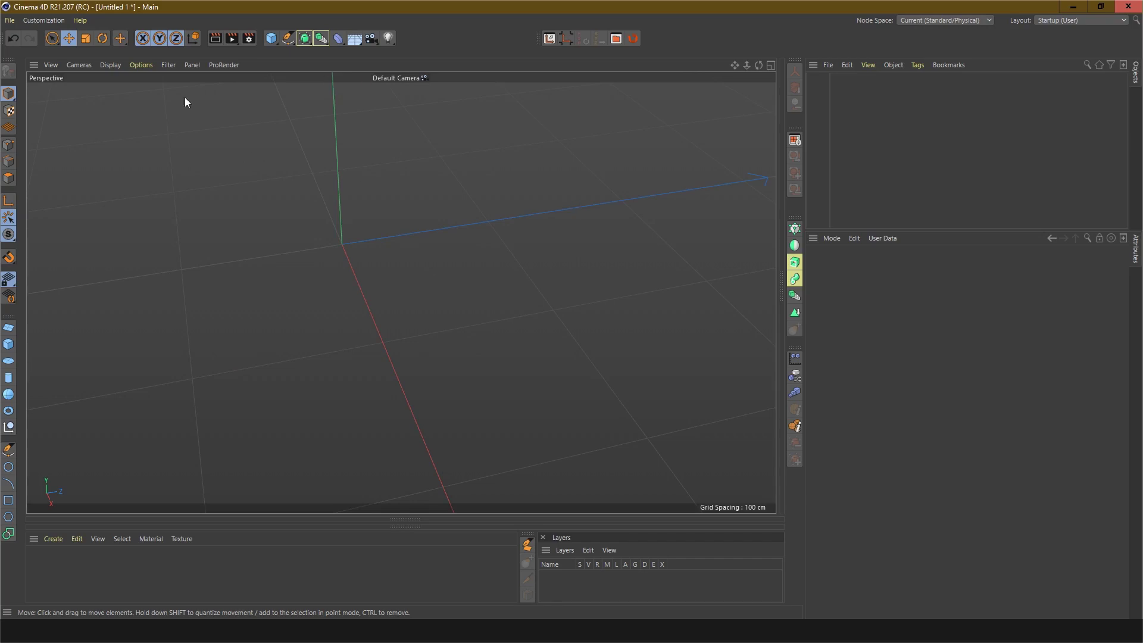
Step: Add a Sphere primitive to the scene, deleting the cube created first
left_click(270, 40)
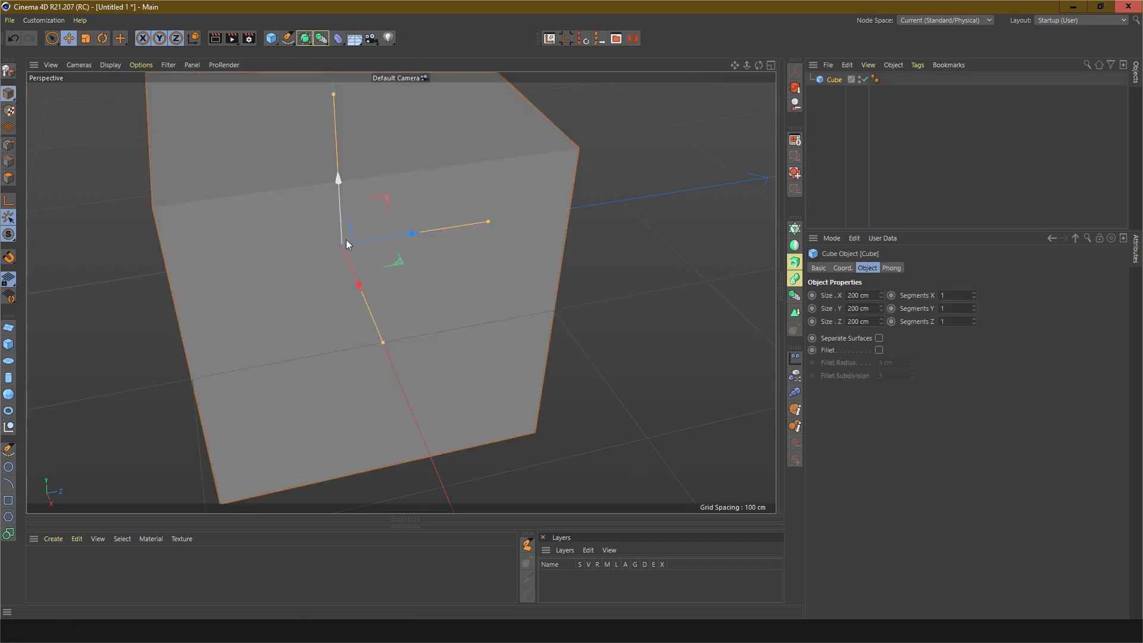
key("Delete")
left_click(271, 38)
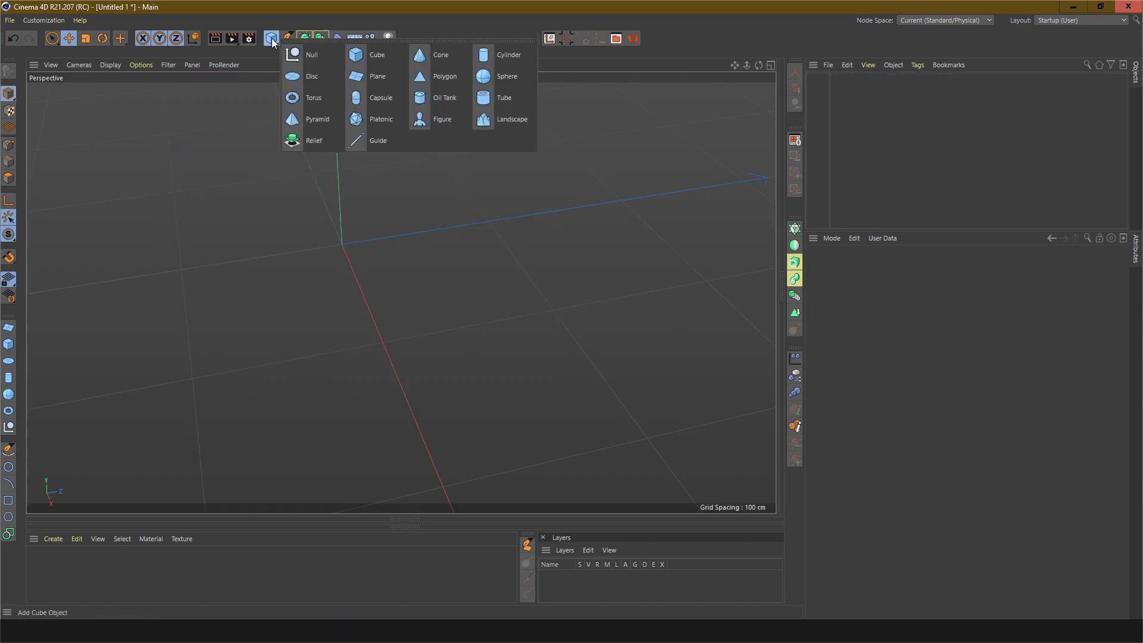
left_click(503, 76)
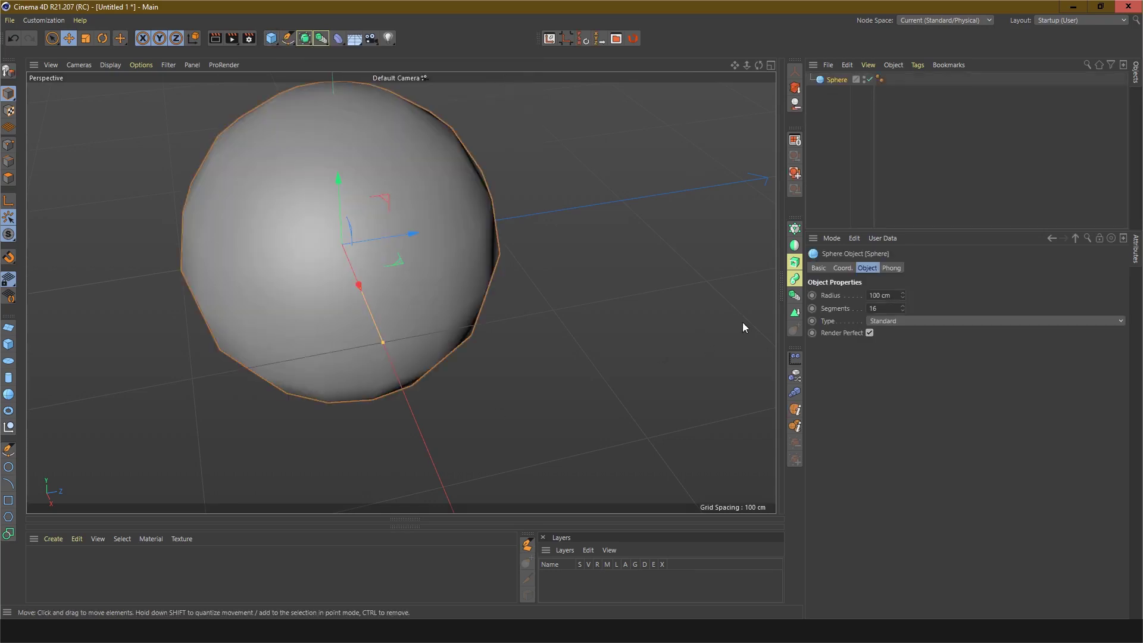
Step: Set the sphere's segments to 32
double_click(881, 310)
key("BackSpace")
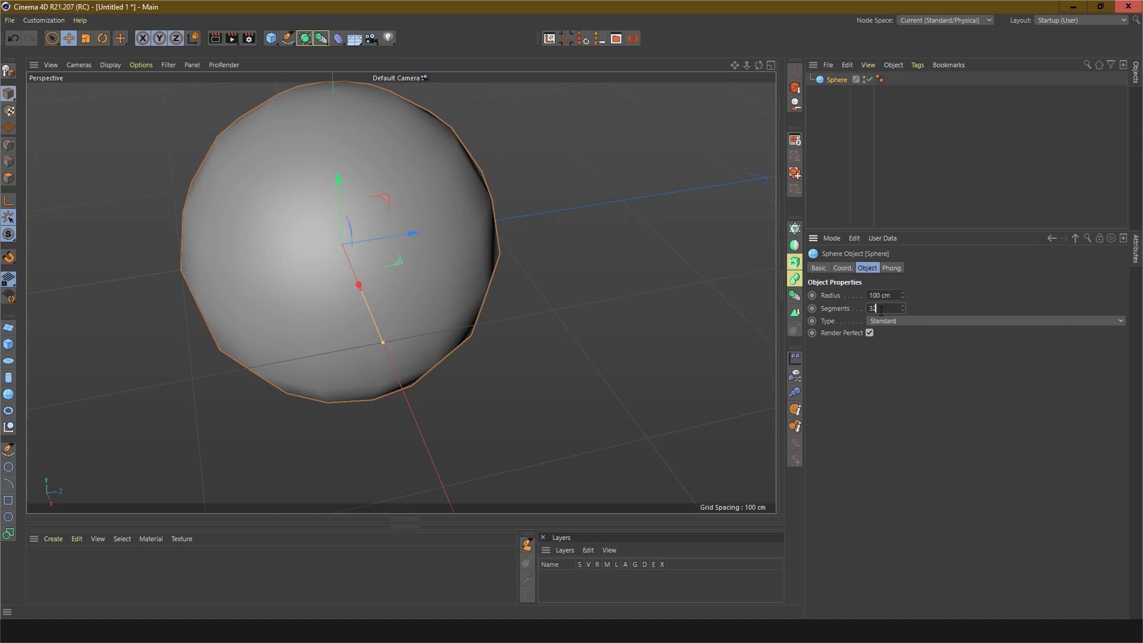
type("32")
key("Return")
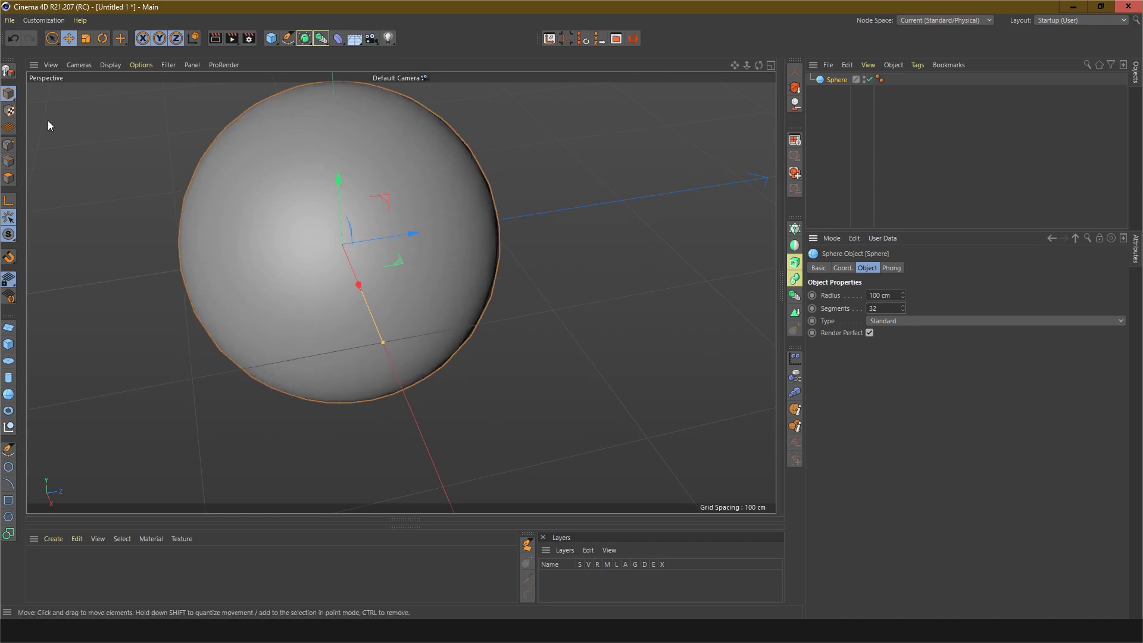
Step: Convert the sphere into an editable polygon object with Make Editable
middle_click(256, 275)
middle_click(278, 249)
left_click_drag(436, 350, 435, 314, "alt")
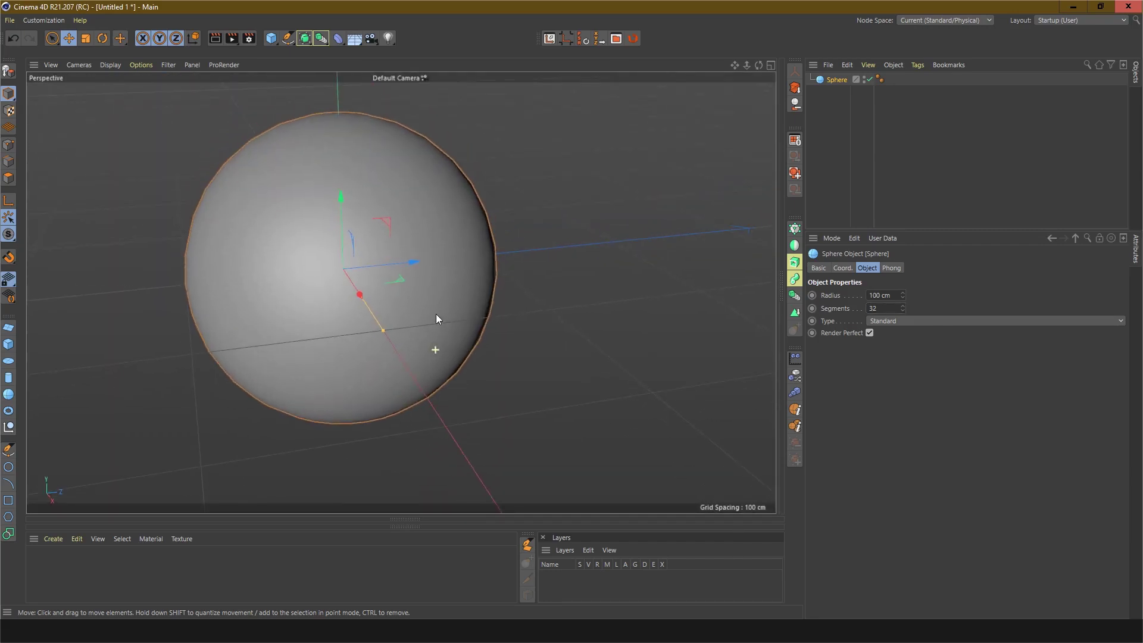
left_click_drag(583, 295, 599, 341, "alt")
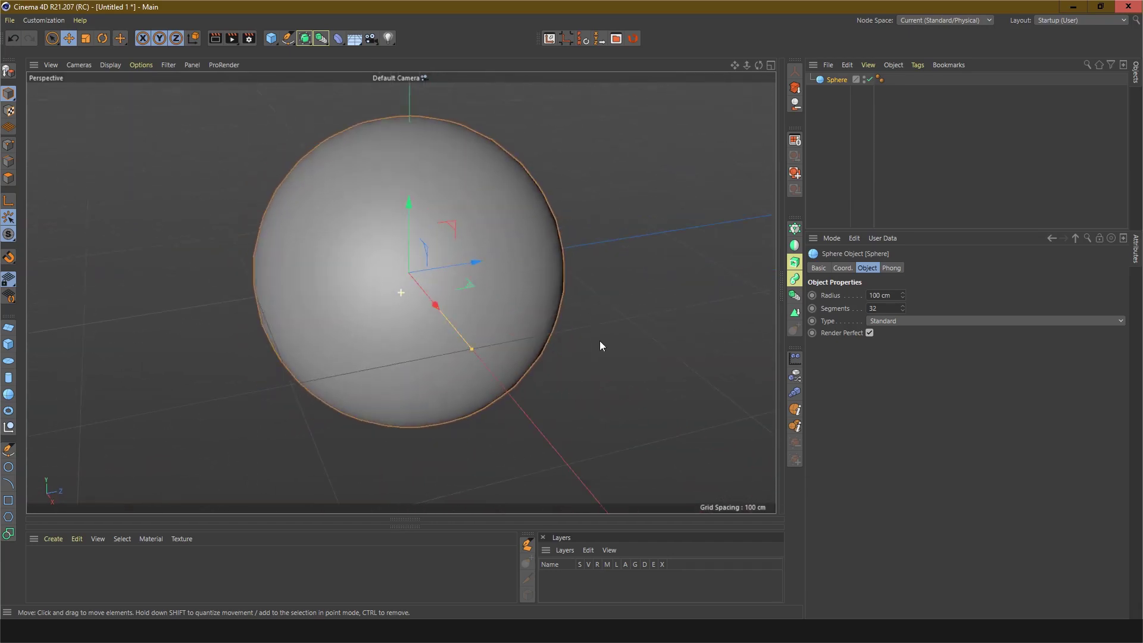
left_click(9, 74)
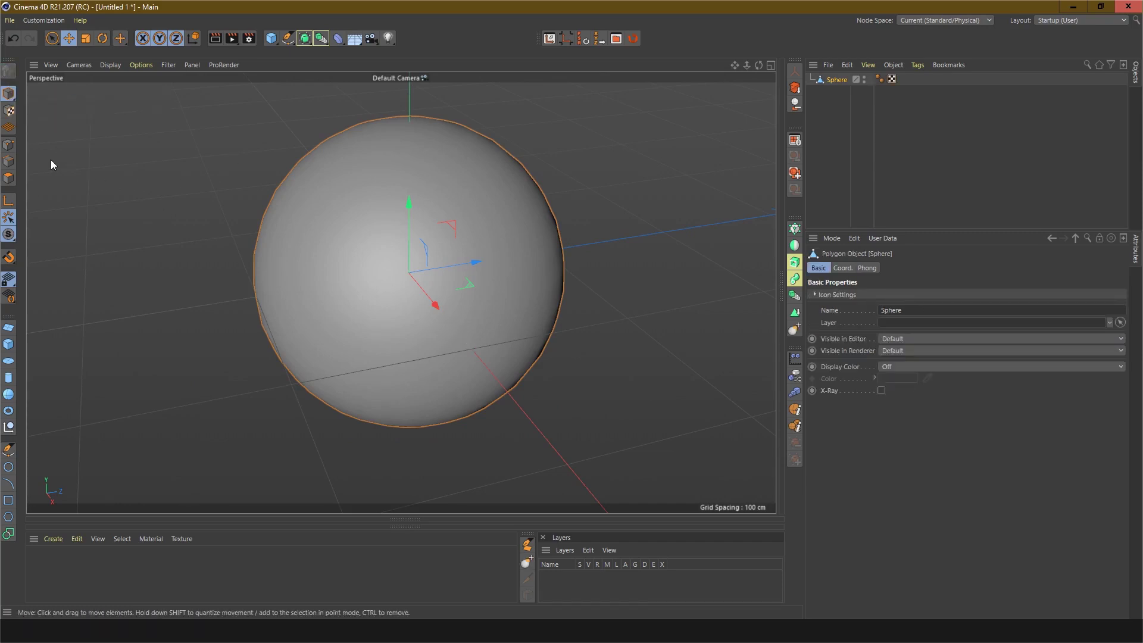
Step: Switch to point mode in the front view and rectangle-select and delete the sphere's top cap points
left_click(9, 145)
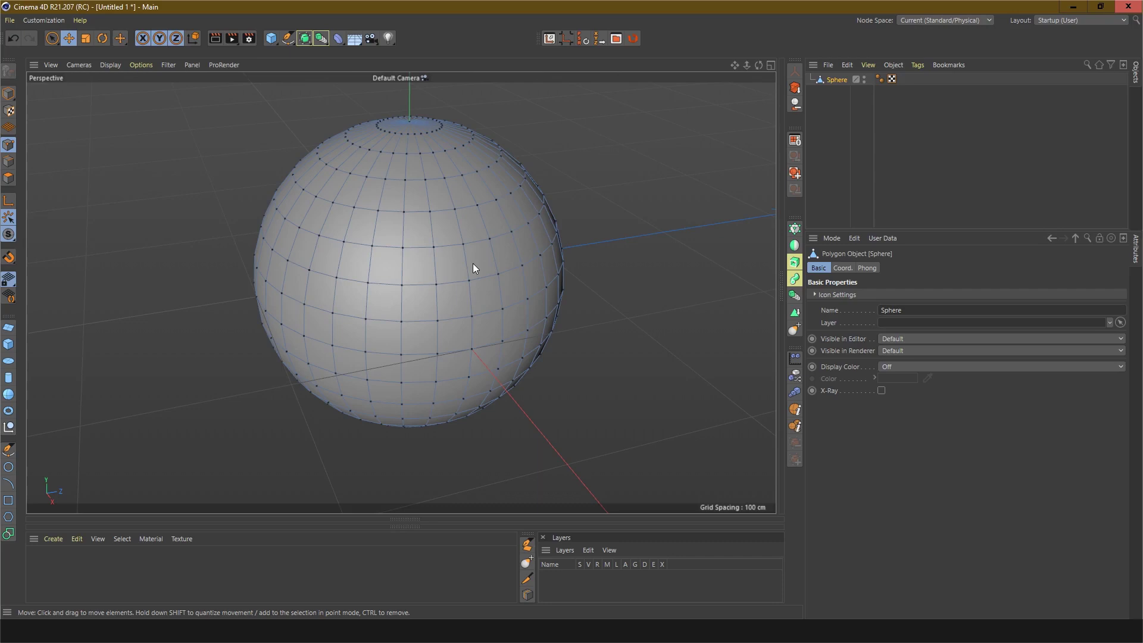
middle_click(512, 263)
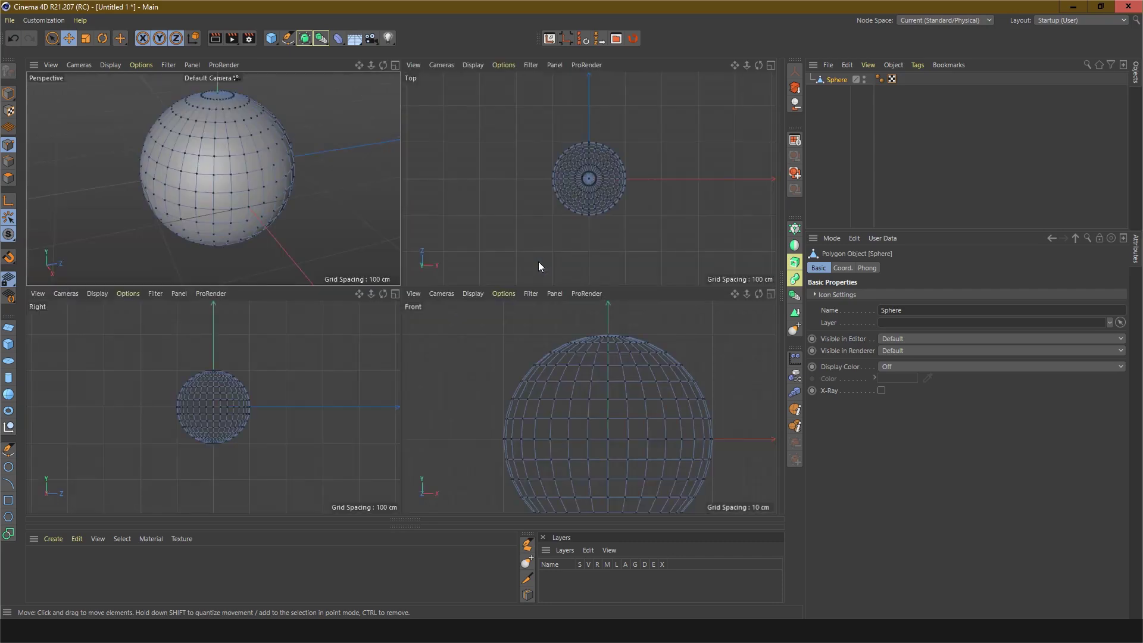
middle_click(614, 400)
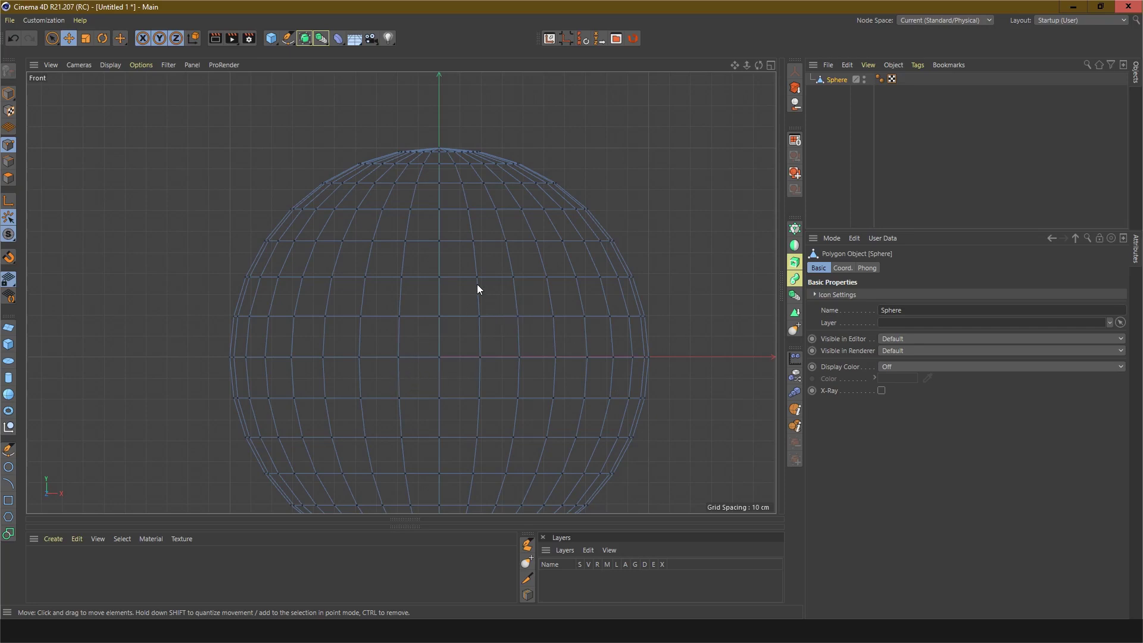
key("0")
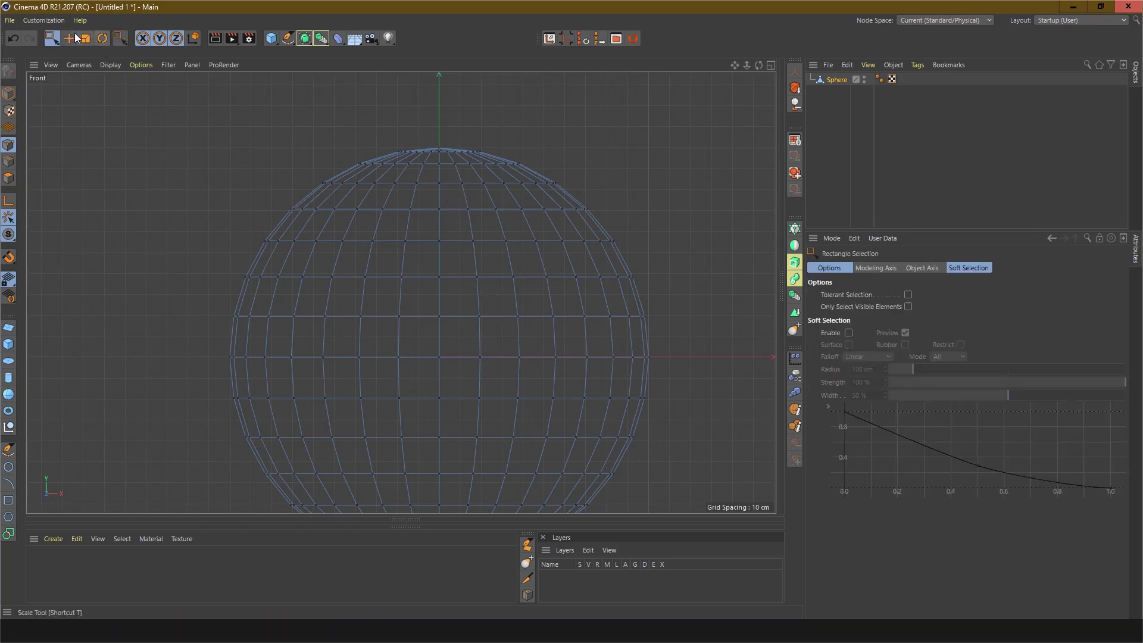
left_click(51, 38)
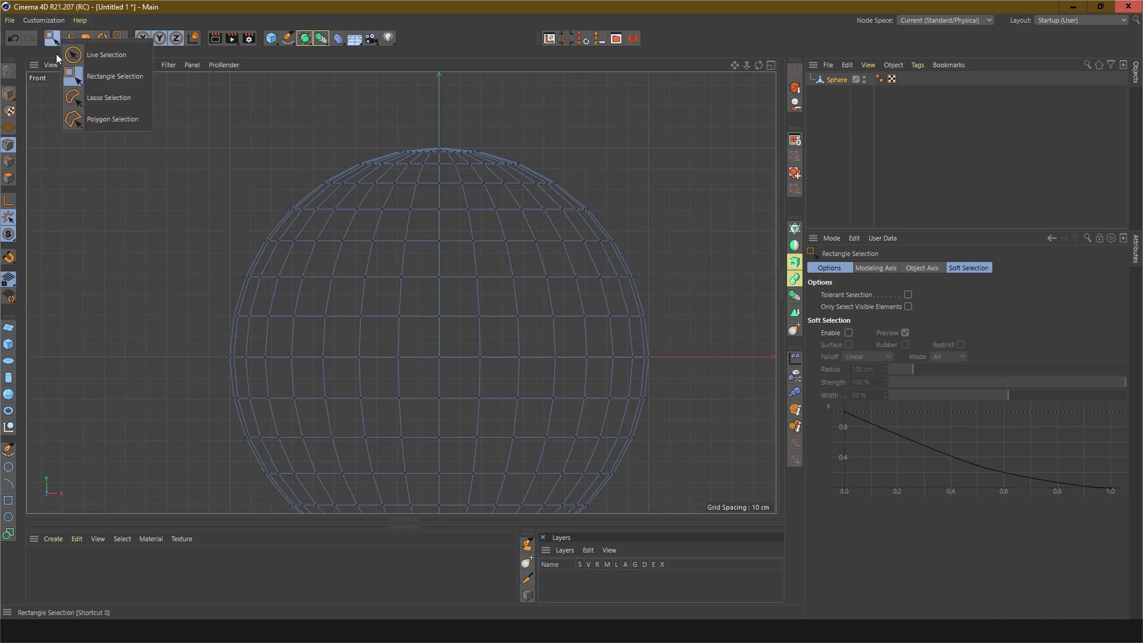
left_click(128, 80)
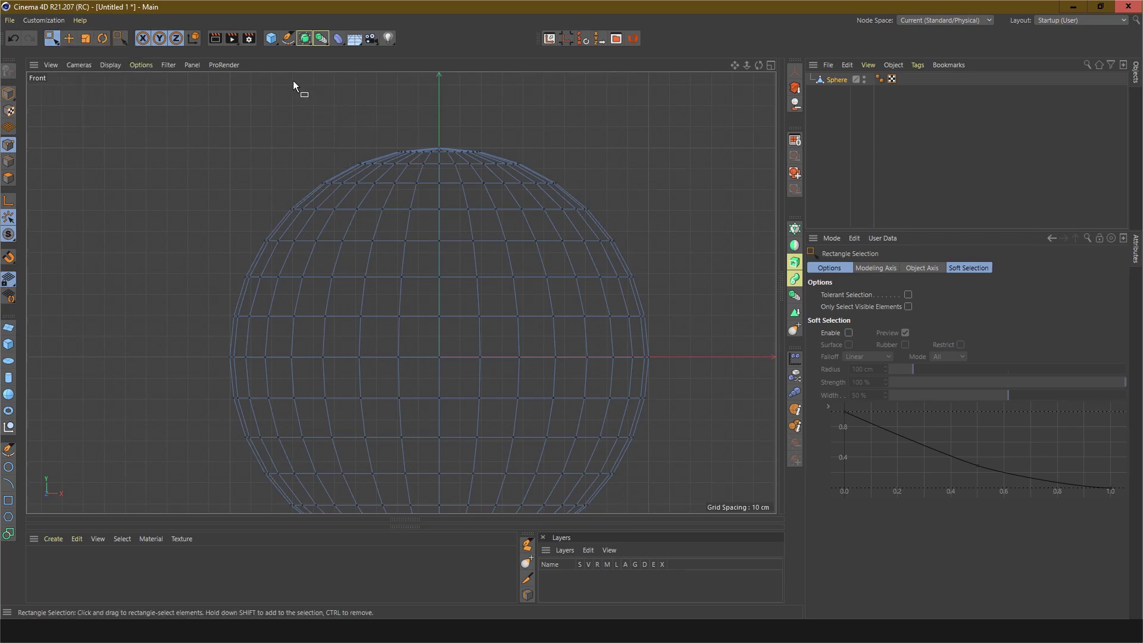
left_click_drag(293, 81, 589, 169)
Step: Rectangle-select and delete the points of the sphere's bottom cap
scroll(520, 327, "down", 4)
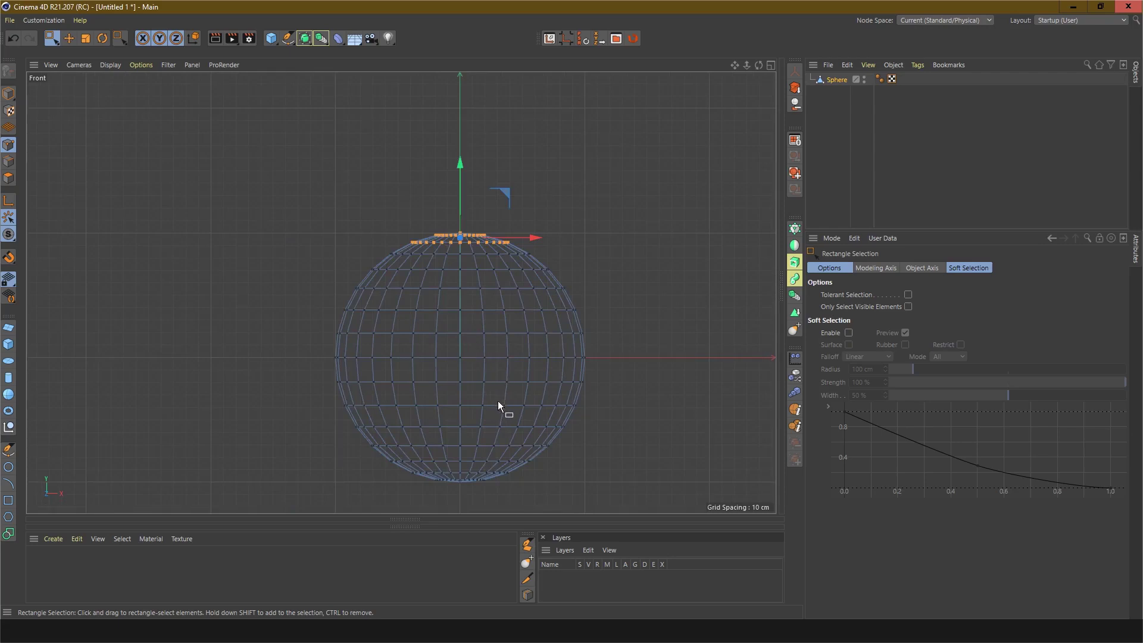
middle_click_drag(489, 434, 473, 313)
scroll(461, 380, "up", 4)
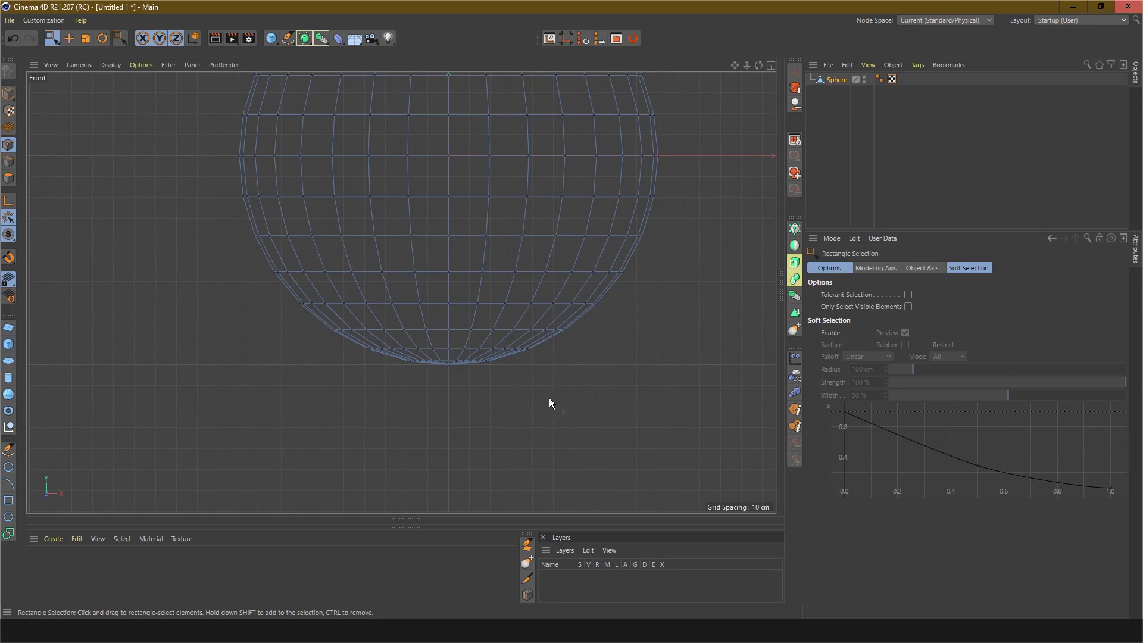
left_click_drag(570, 399, 326, 335)
left_click(420, 398)
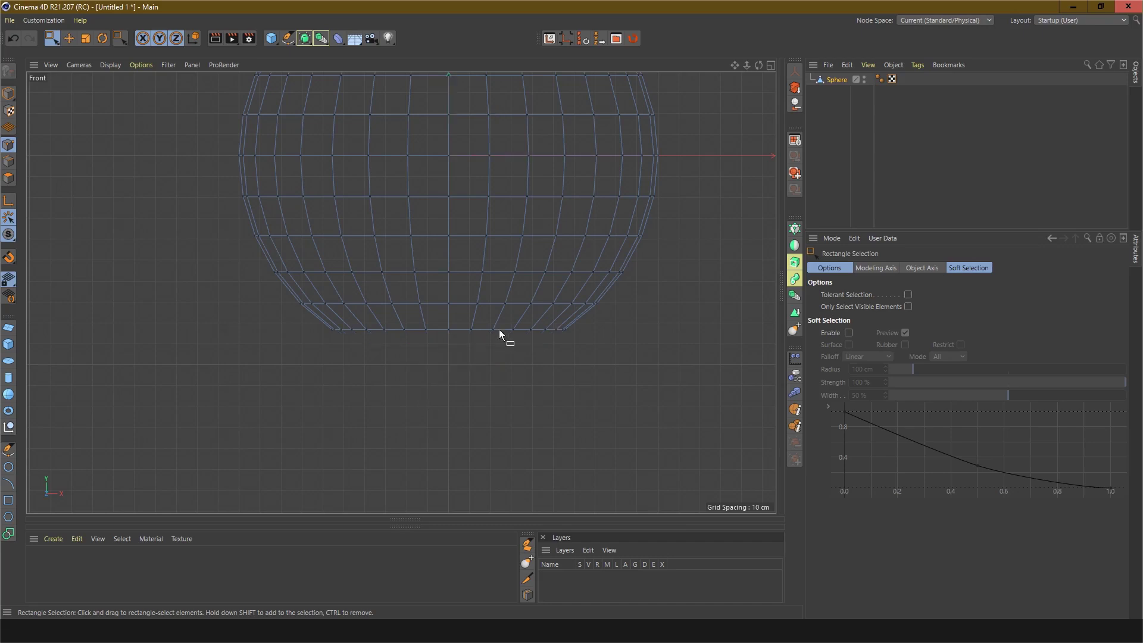
Step: Return to the perspective view and switch back to model mode
scroll(499, 330, "down", 6)
scroll(500, 244, "up", 3)
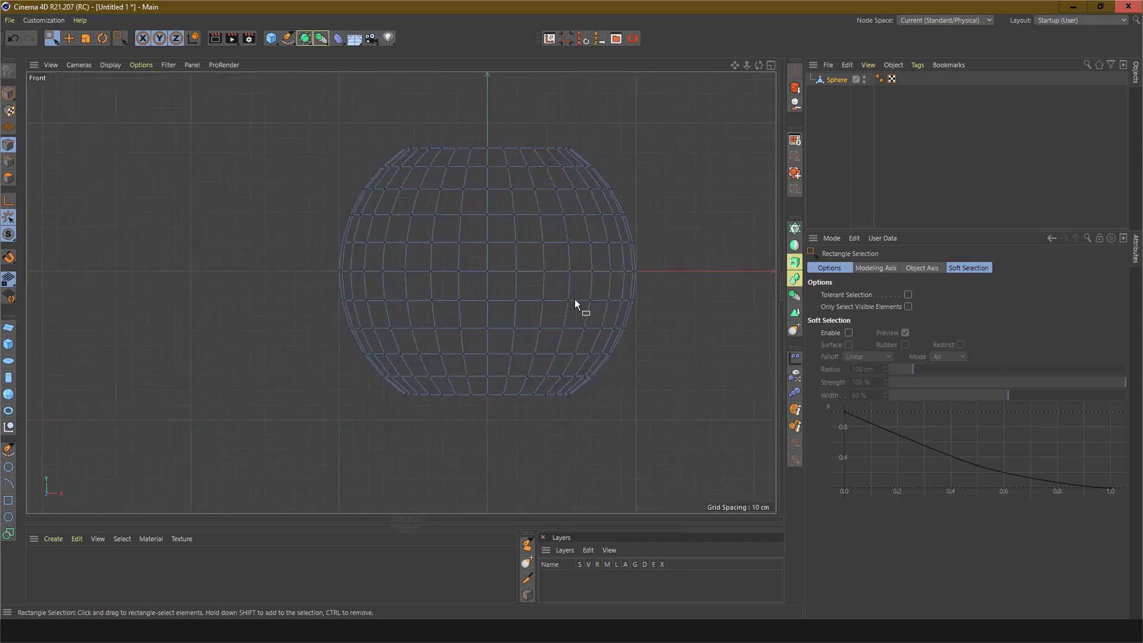
middle_click_drag(523, 323, 500, 365, "alt")
middle_click(498, 364)
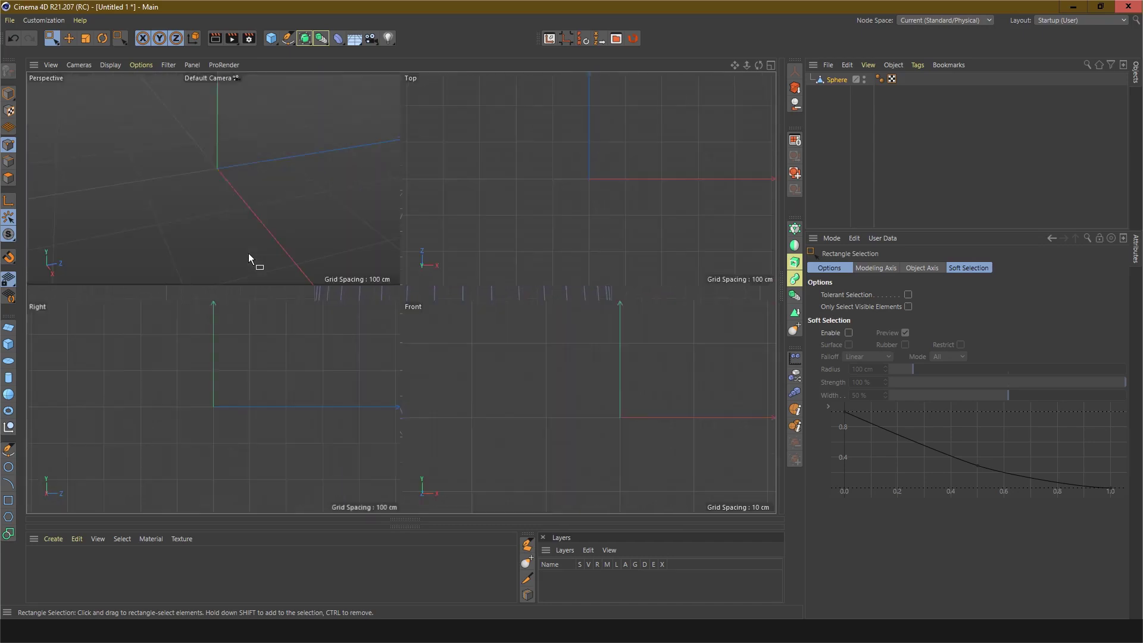
middle_click(248, 252)
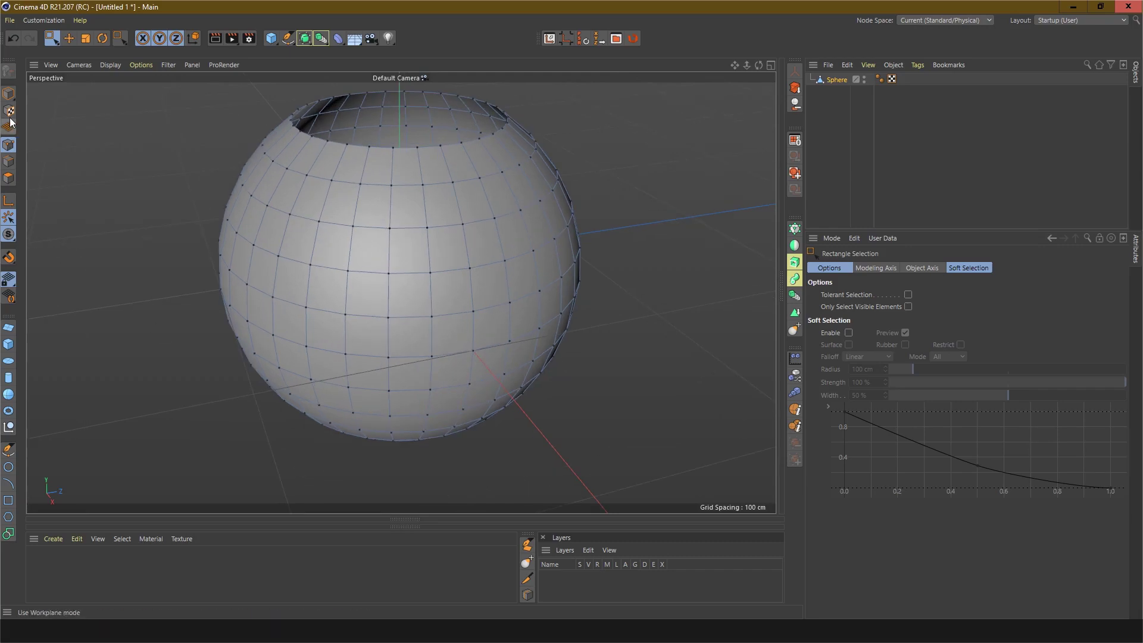
left_click(9, 93)
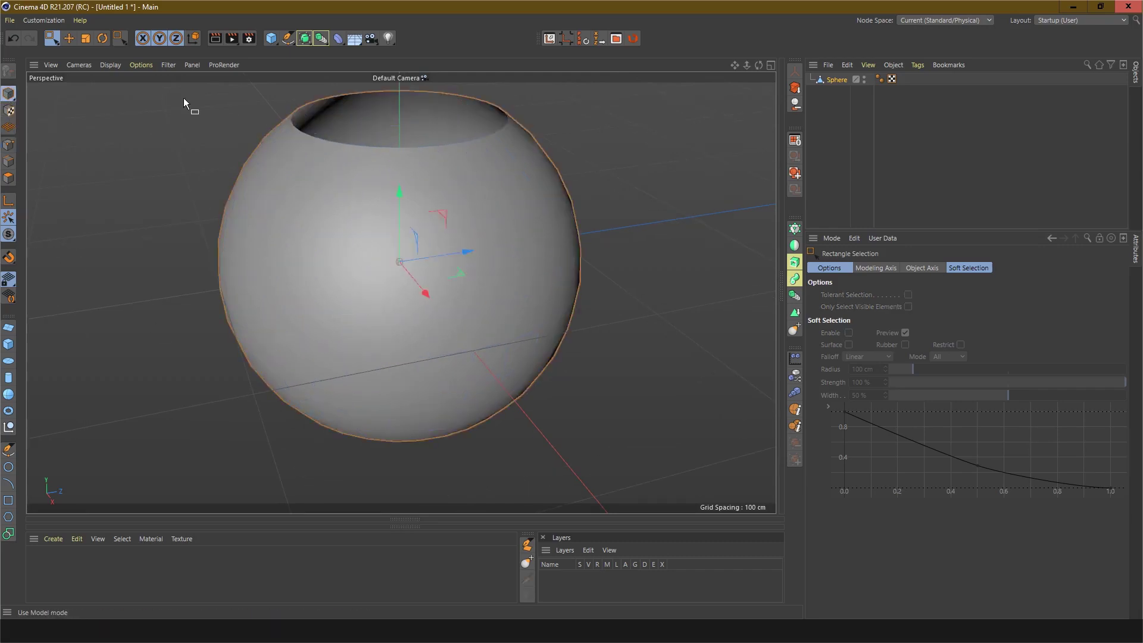
Step: Rename the sphere object to ornaments design
double_click(838, 79)
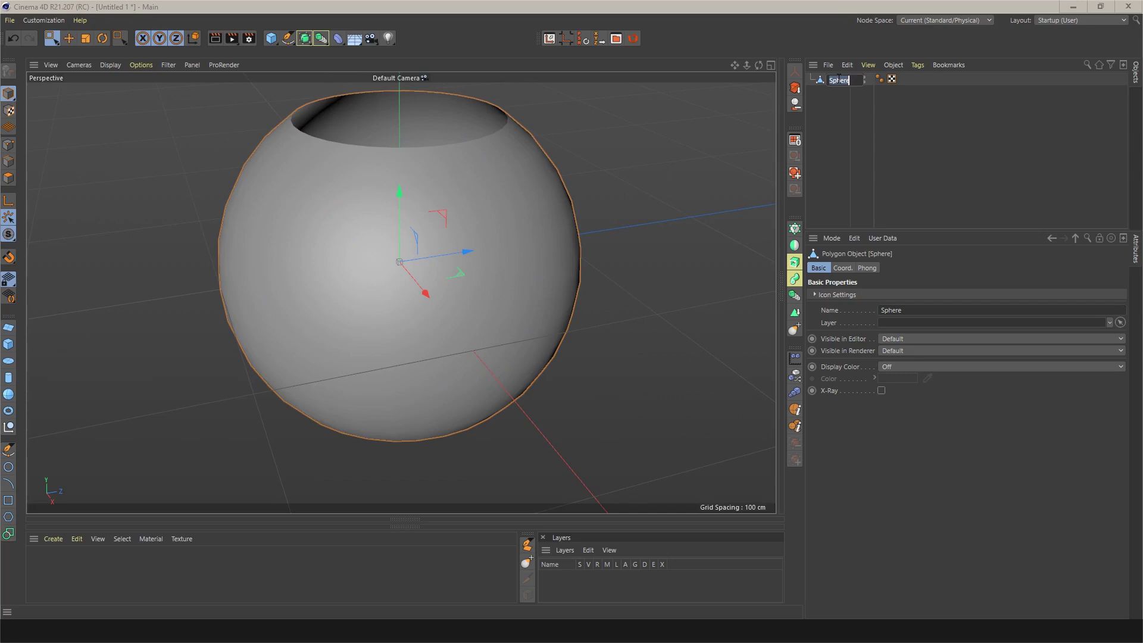
type("ornament")
type("s design")
key("Return")
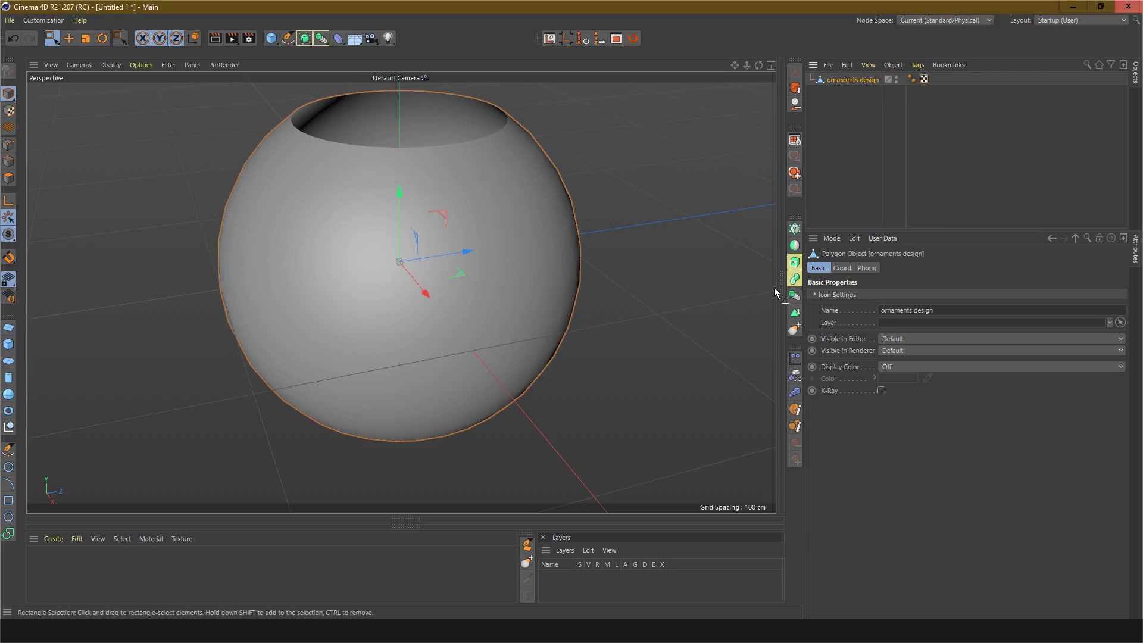
Step: Open the Texture UV editor beside the viewport to examine the sphere's UV grid, then close it
left_click_drag(774, 287, 779, 283)
scroll(663, 300, "down", 4)
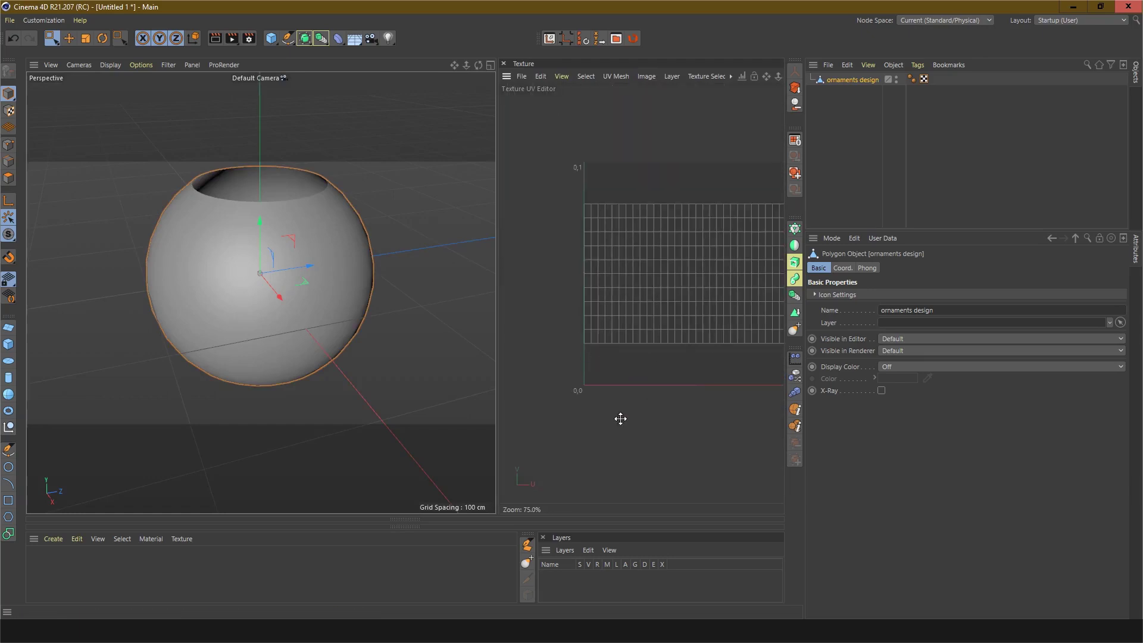
scroll(650, 408, "down", 1)
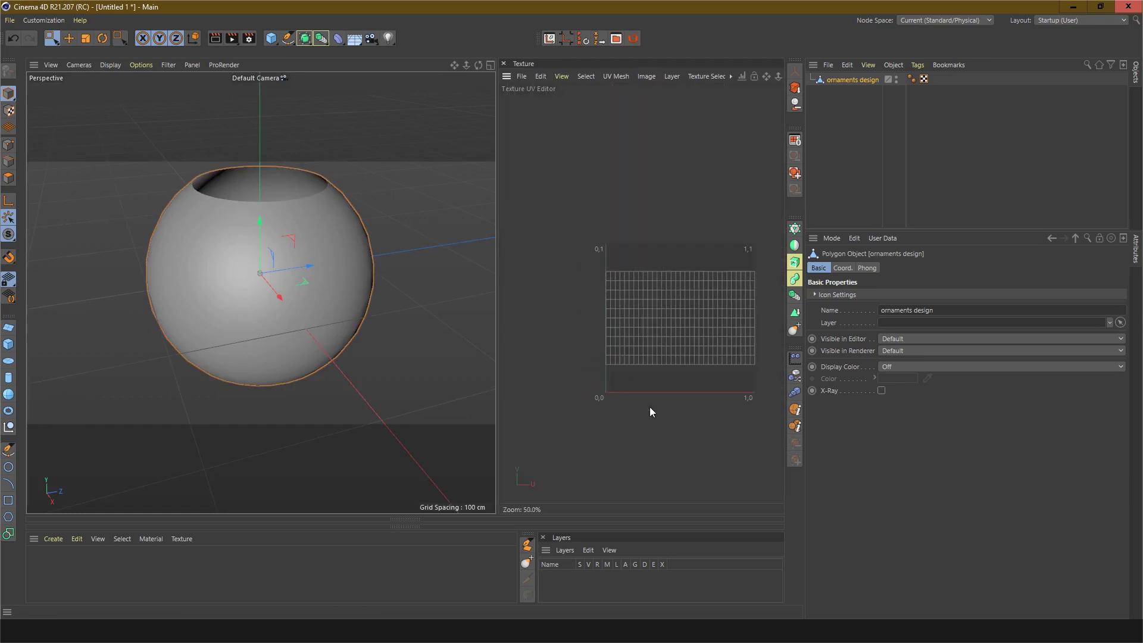
scroll(667, 315, "up", 2)
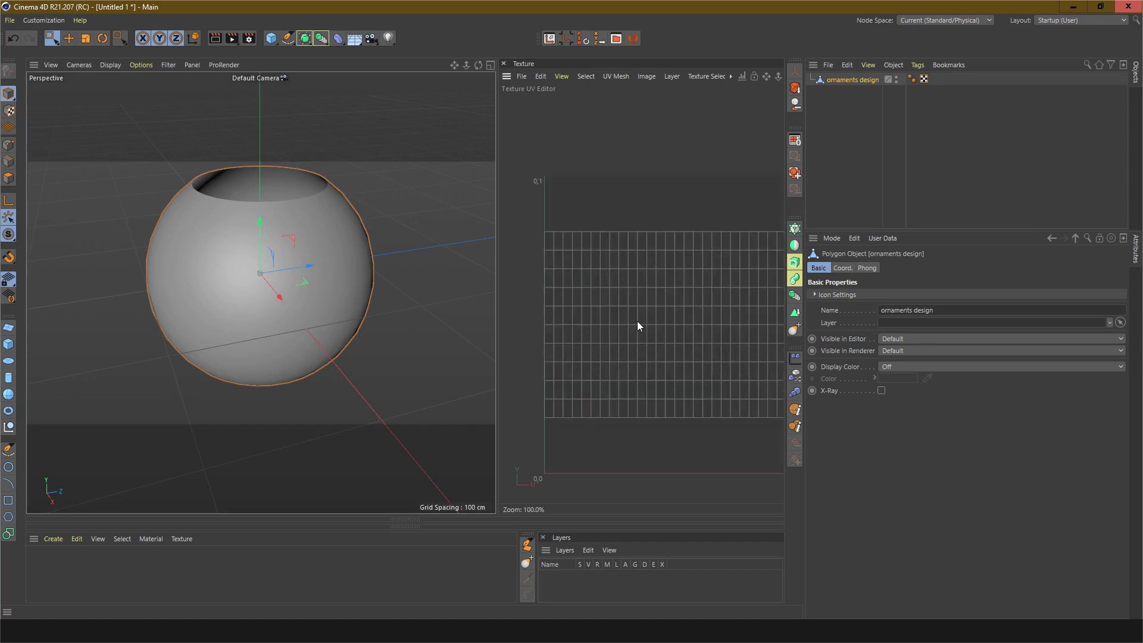
left_click(504, 63)
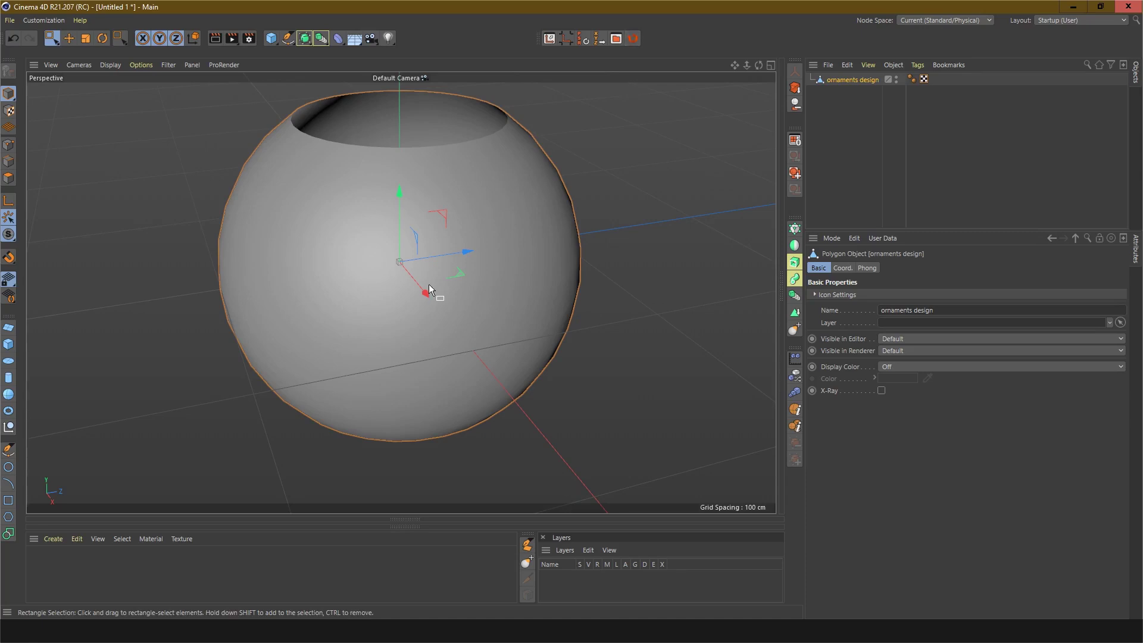
Step: Send the ornaments design mesh to RizomUV and turn off the stretch colour display
left_click(633, 40)
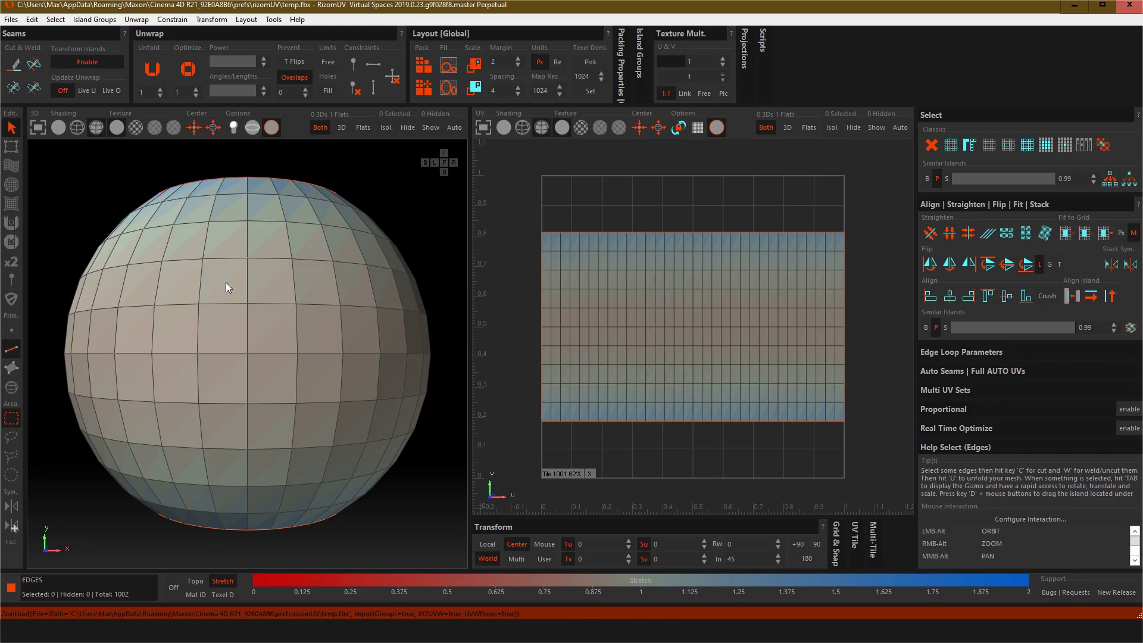
scroll(227, 282, "down", 2)
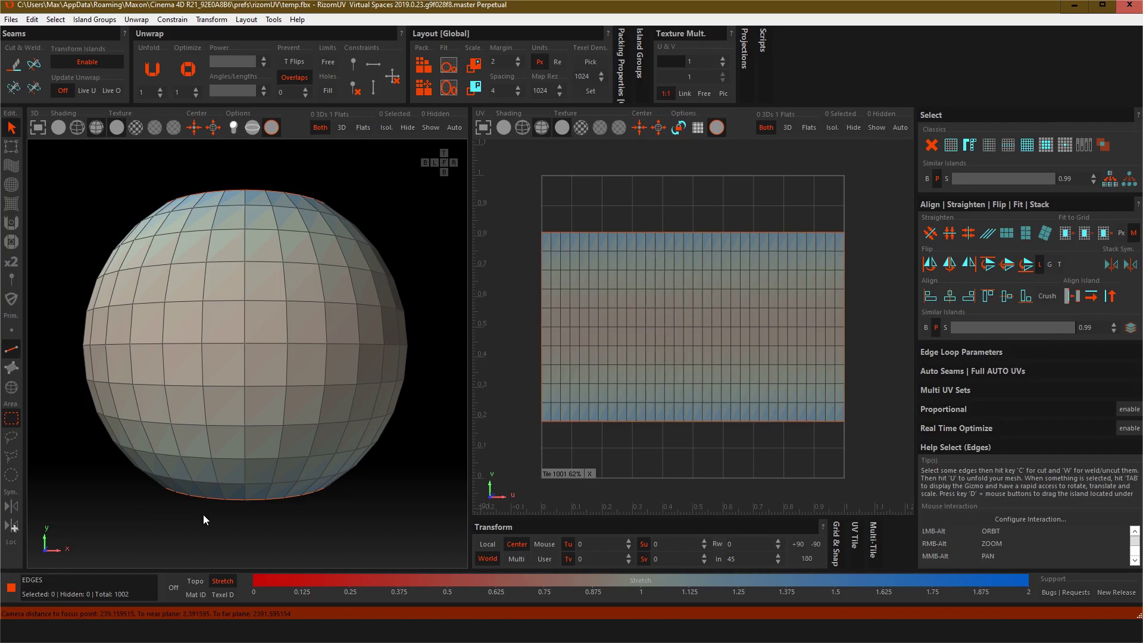
left_click_drag(202, 514, 221, 545, "alt")
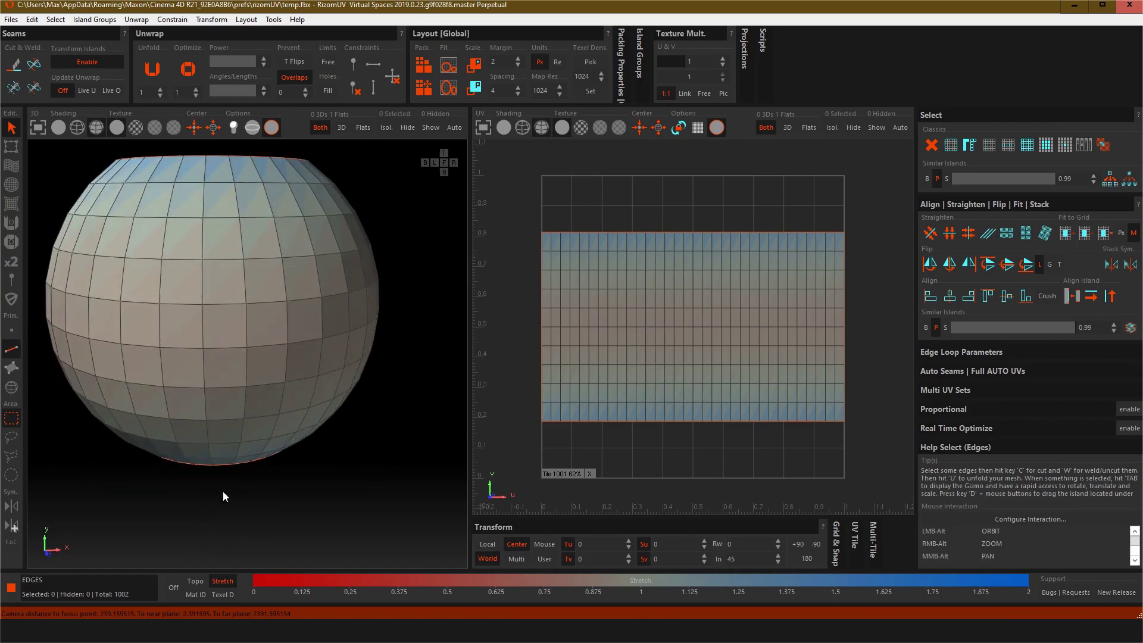
left_click_drag(223, 490, 180, 503, "alt")
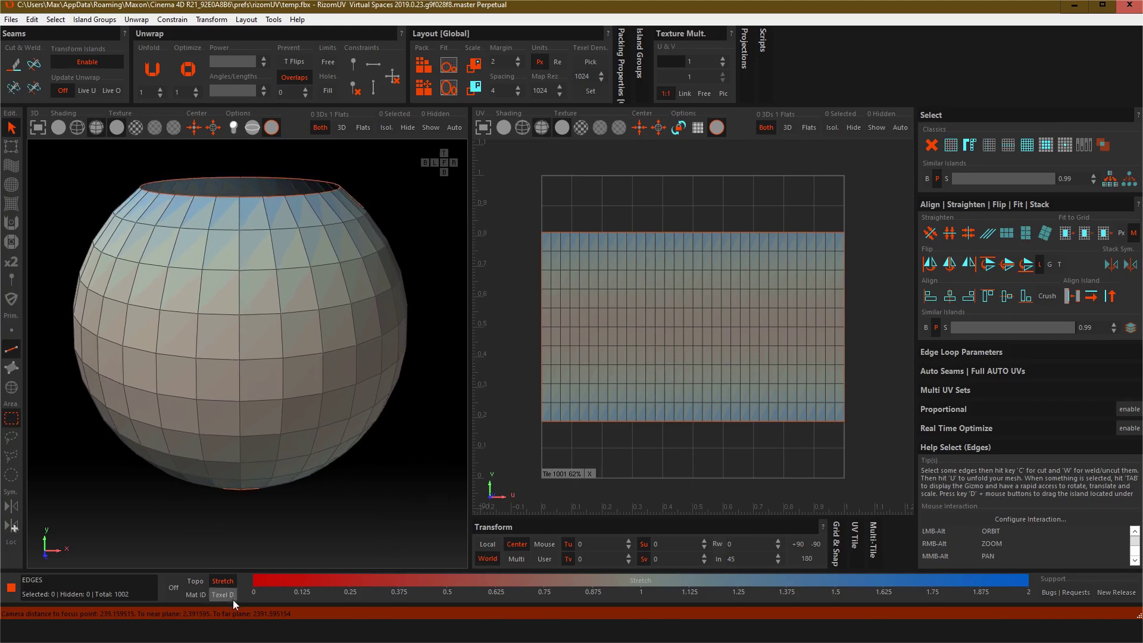
left_click(173, 585)
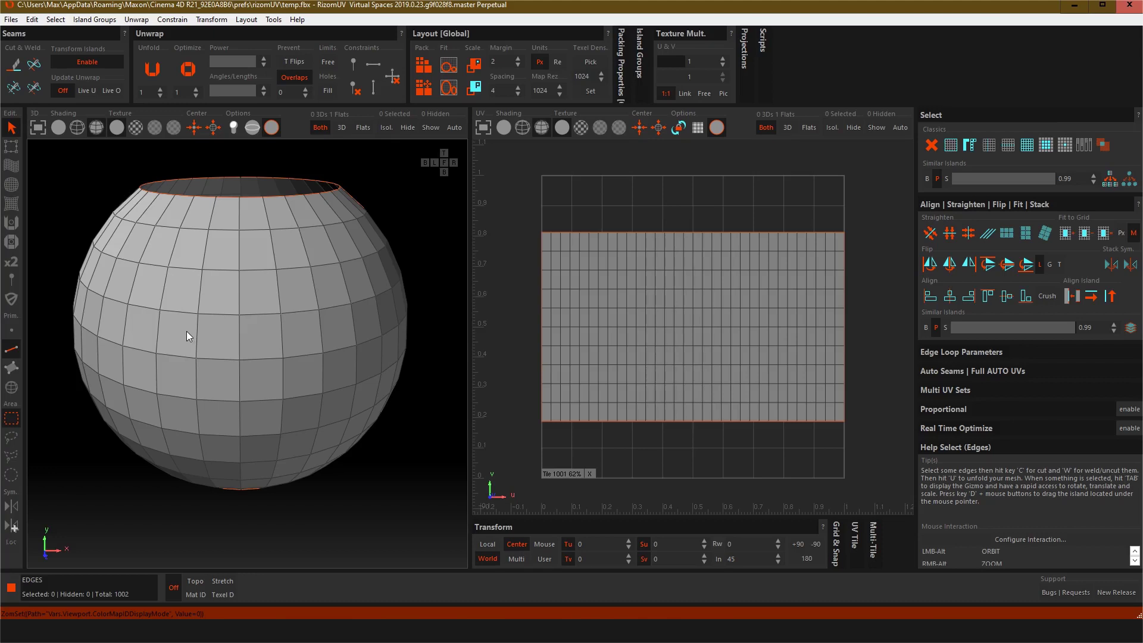
Step: Select all edges of the mesh and weld them into one island
key("ctrl+a")
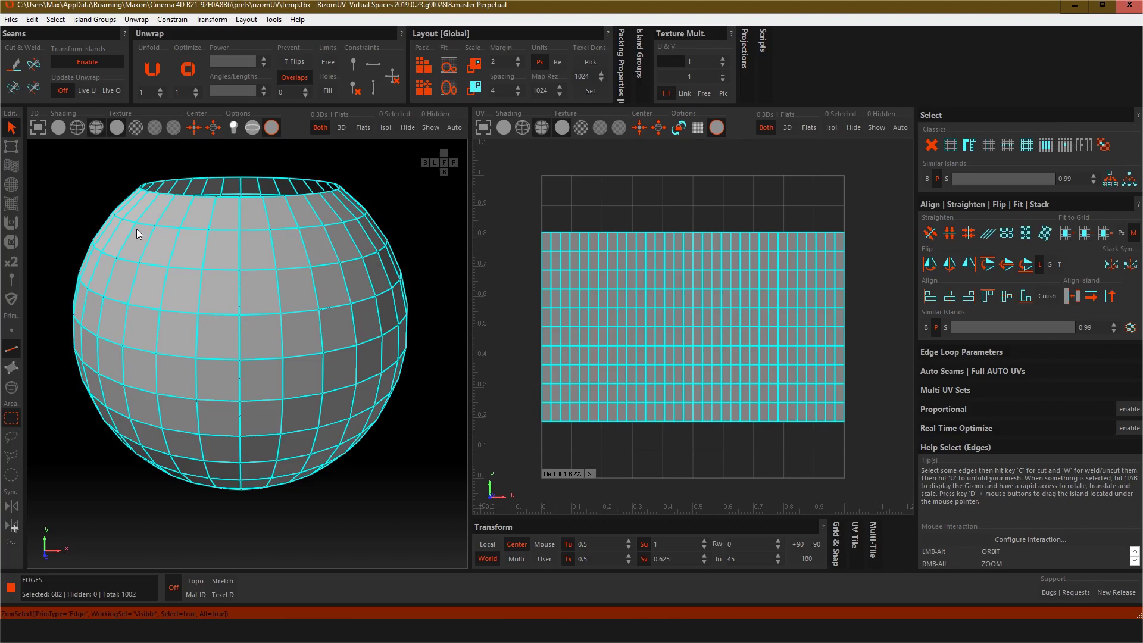
left_click(34, 66)
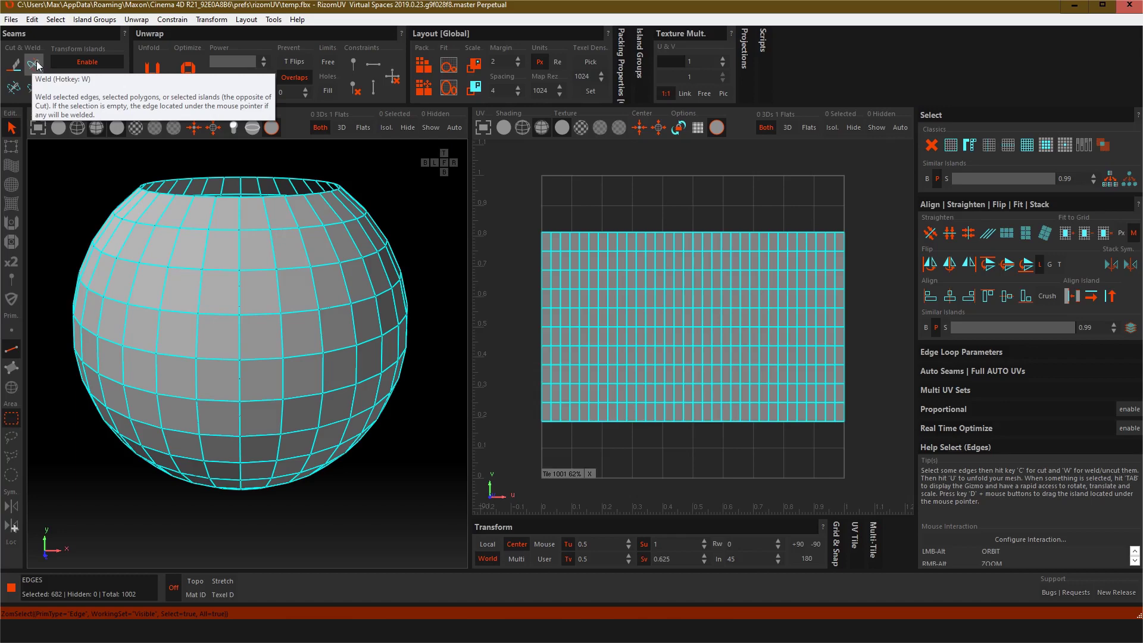
left_click(37, 61)
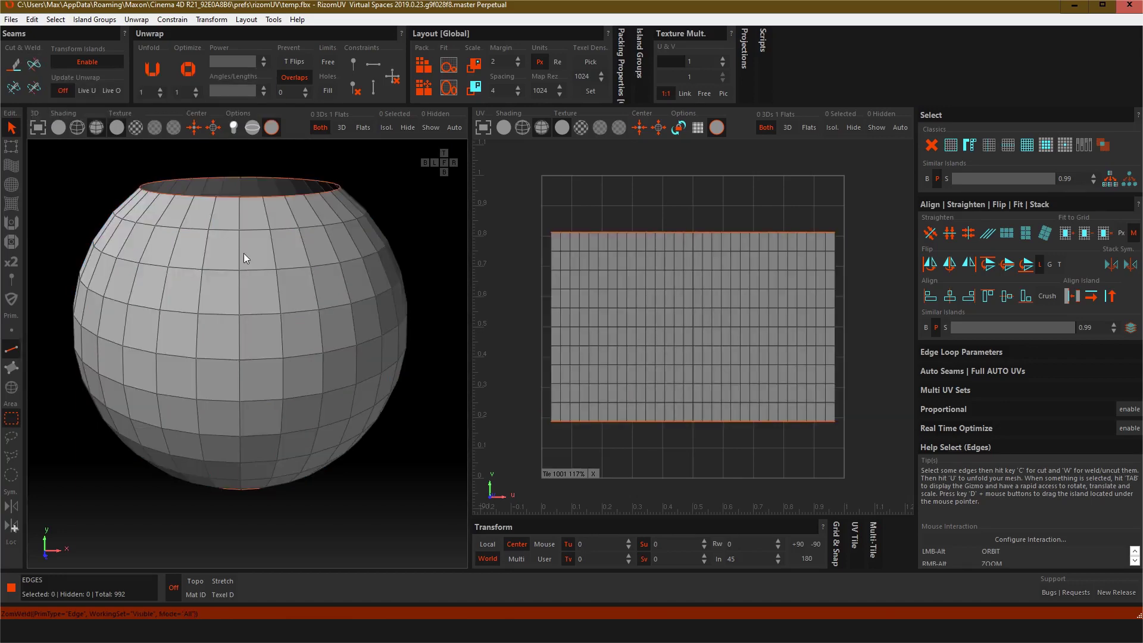
Step: Try out island, polygon and edge selection on the sphere, picking and clearing sample edge loops
scroll(244, 252, "up", 3)
scroll(249, 282, "down", 1)
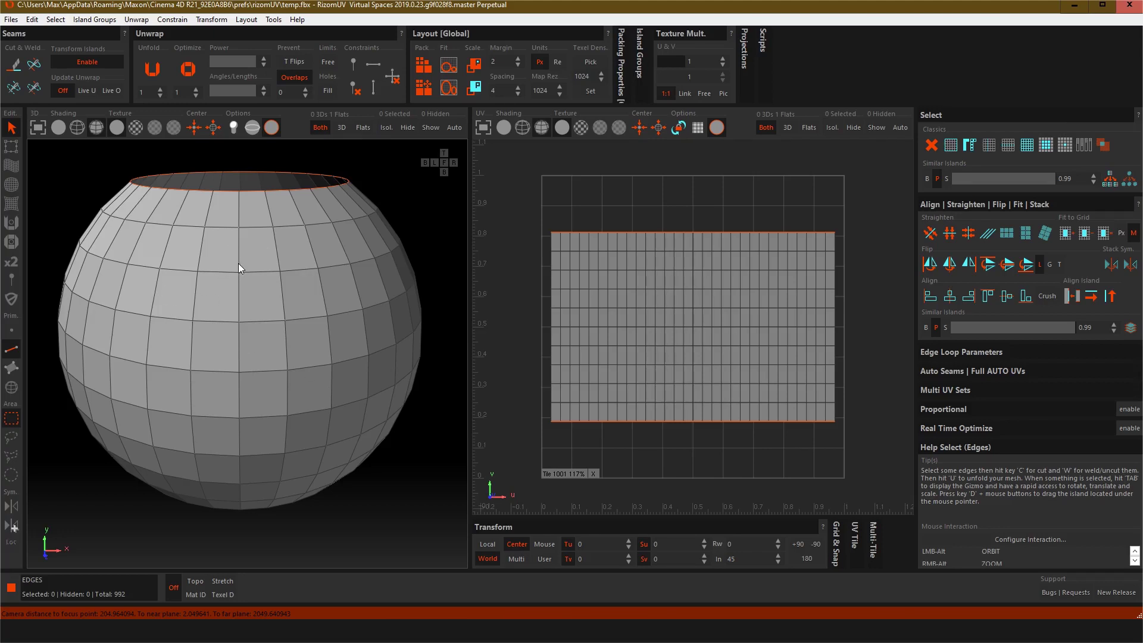
left_click(14, 352)
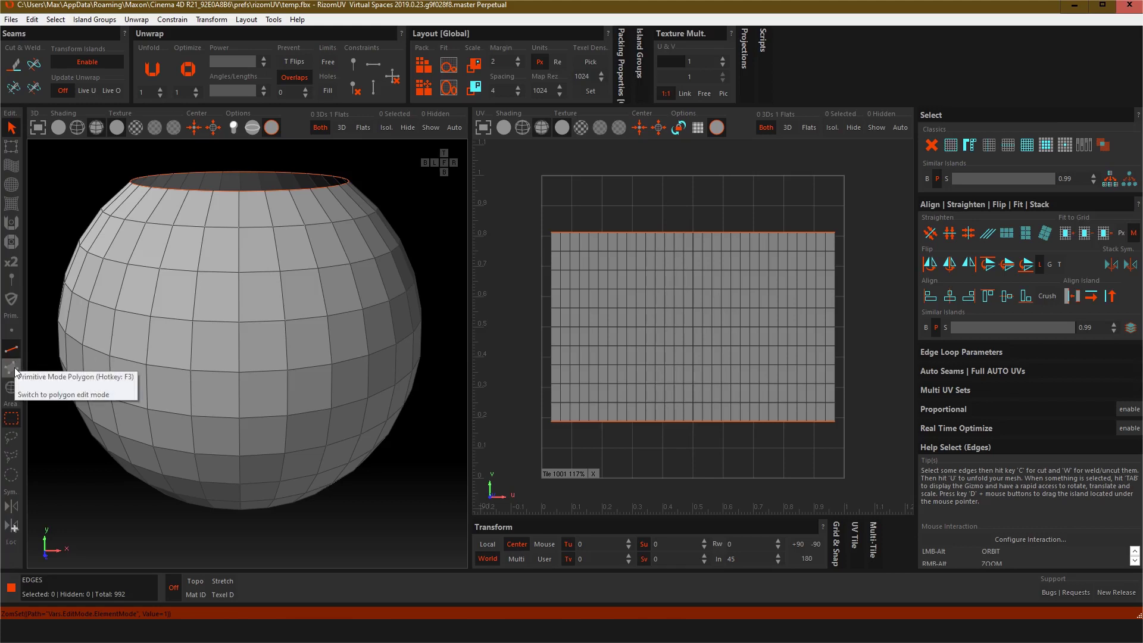
left_click(14, 387)
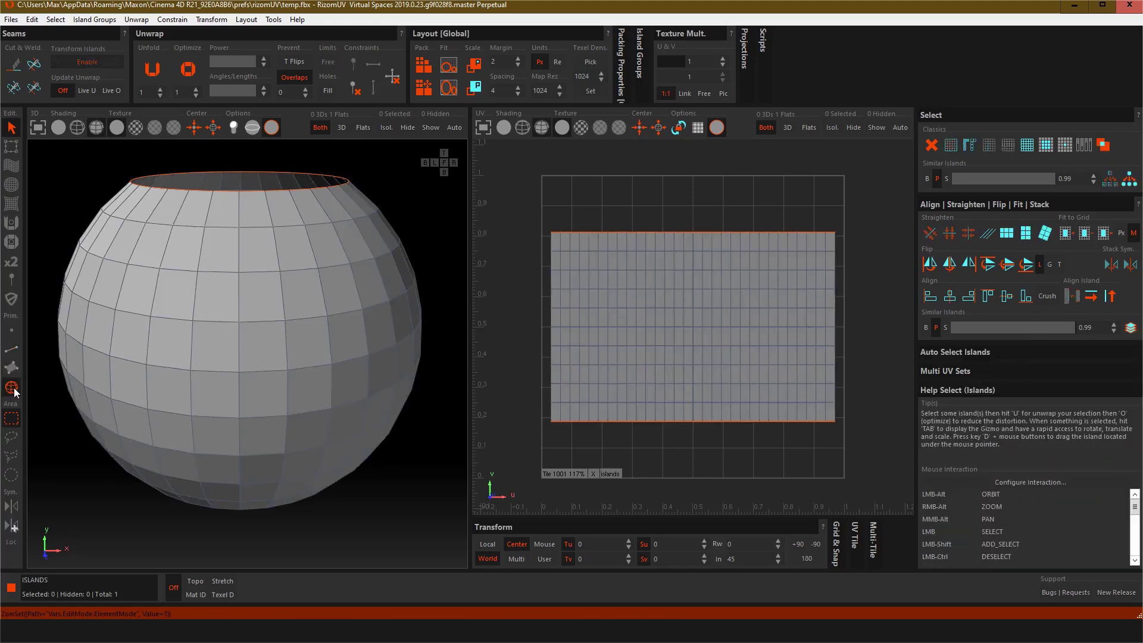
left_click(207, 337)
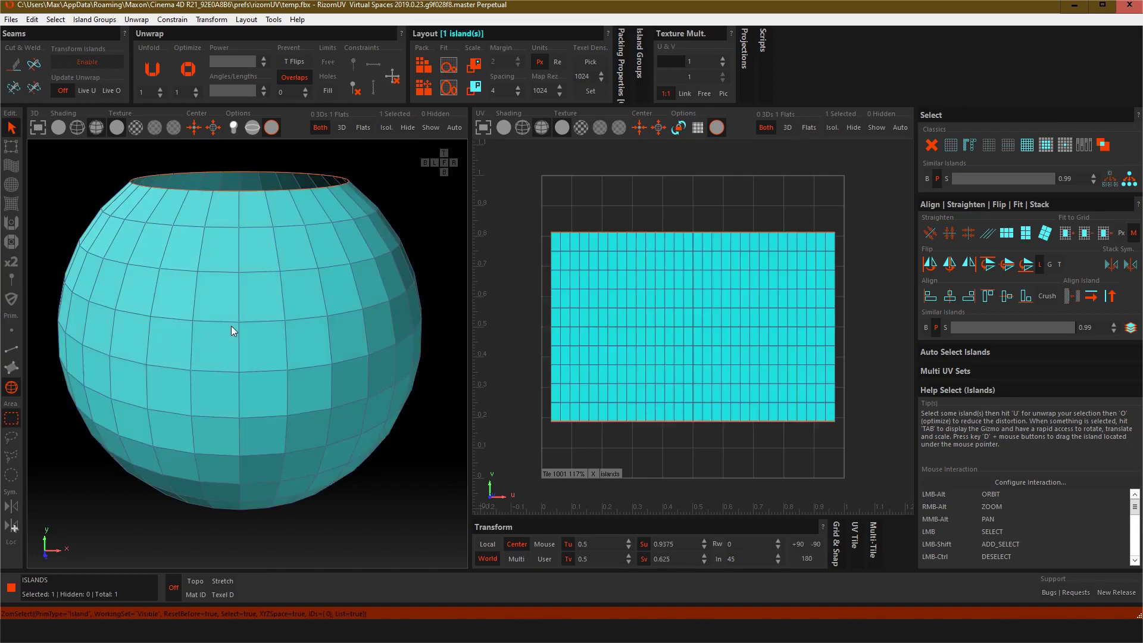
left_click(11, 368)
left_click(11, 349)
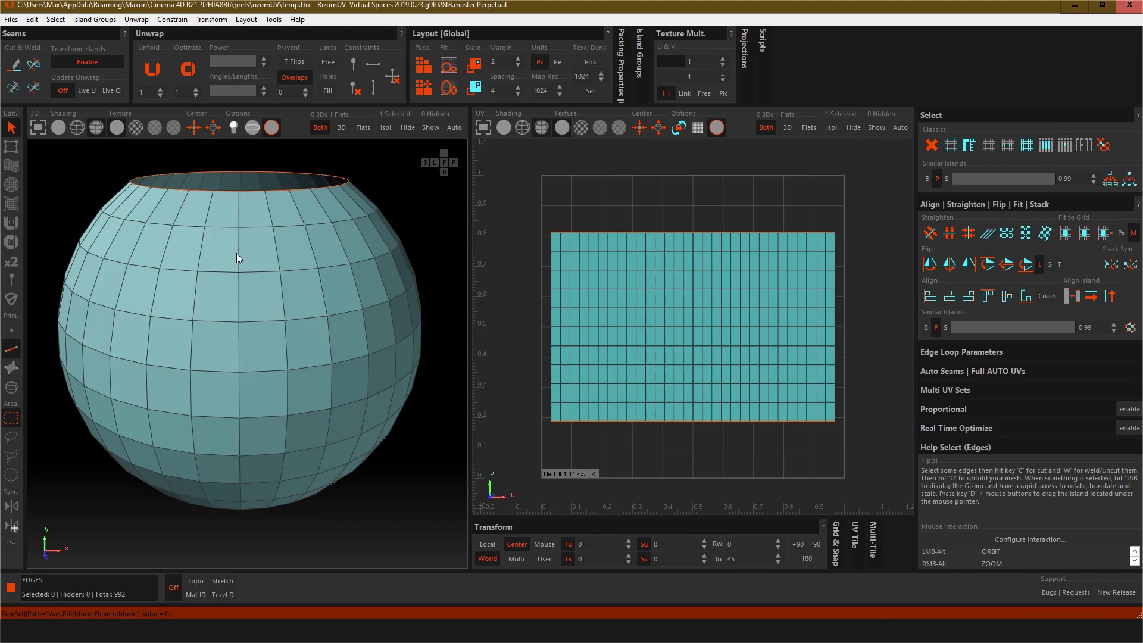
double_click(239, 277)
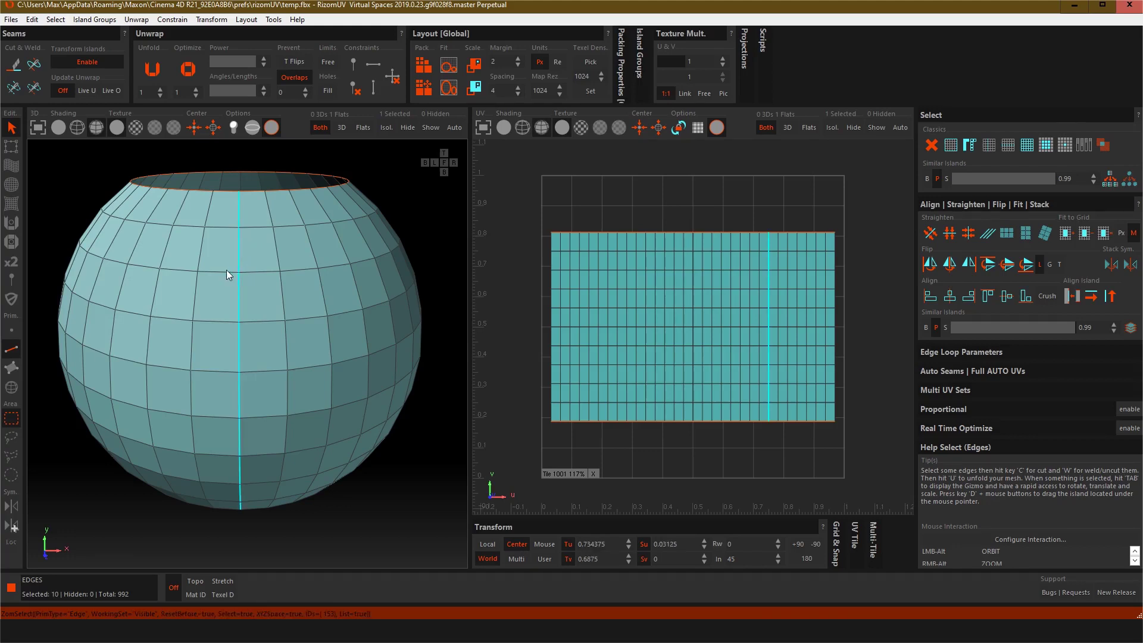
double_click(226, 271)
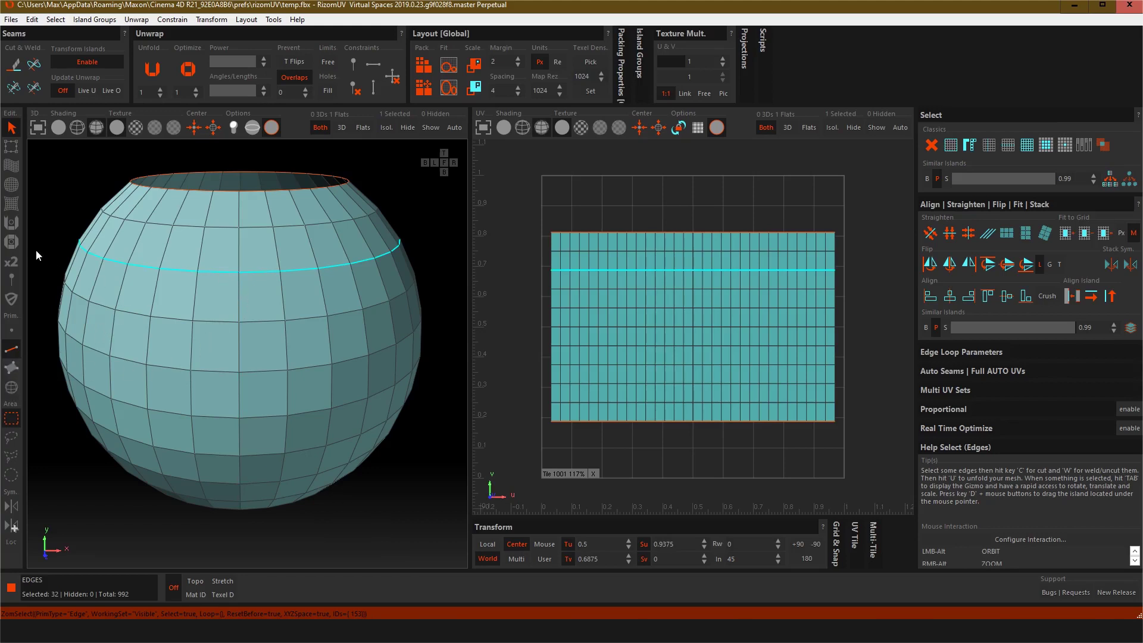
left_click(42, 230)
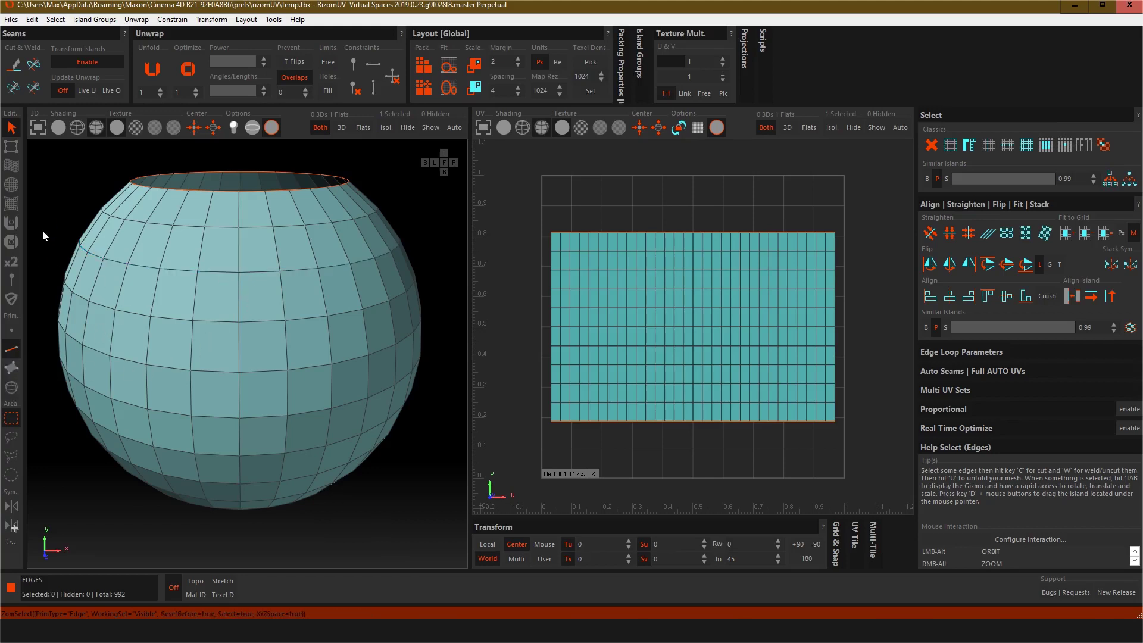
Step: Select three horizontal edge loops around the upper, middle and lower parts of the sphere
left_click(11, 386)
left_click(119, 278)
left_click(11, 367)
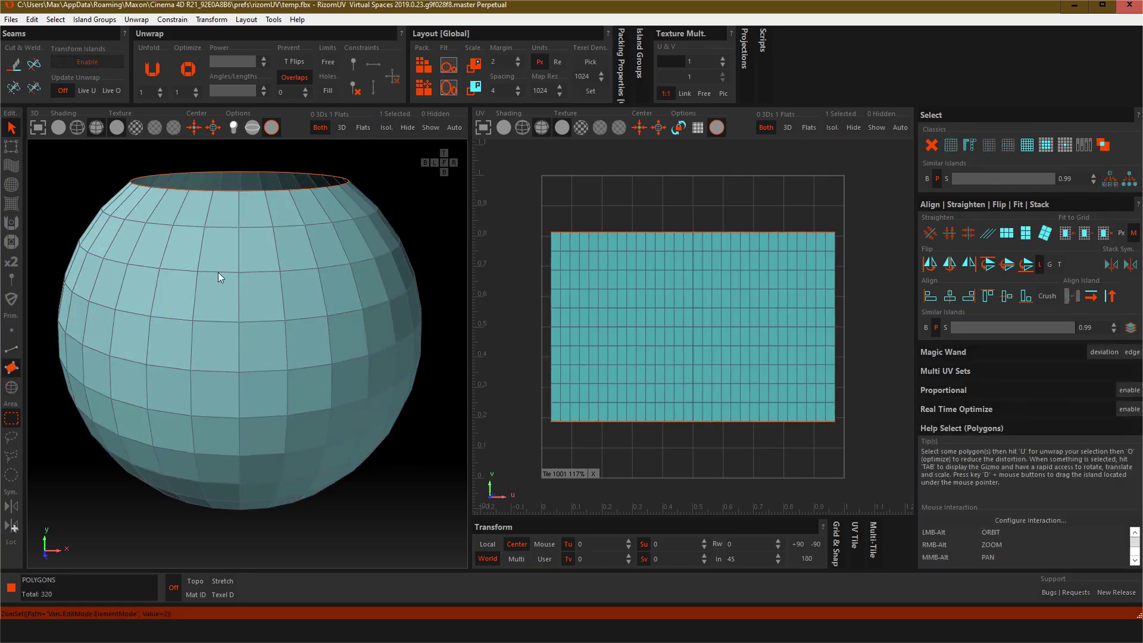
left_click(217, 275)
left_click(11, 348)
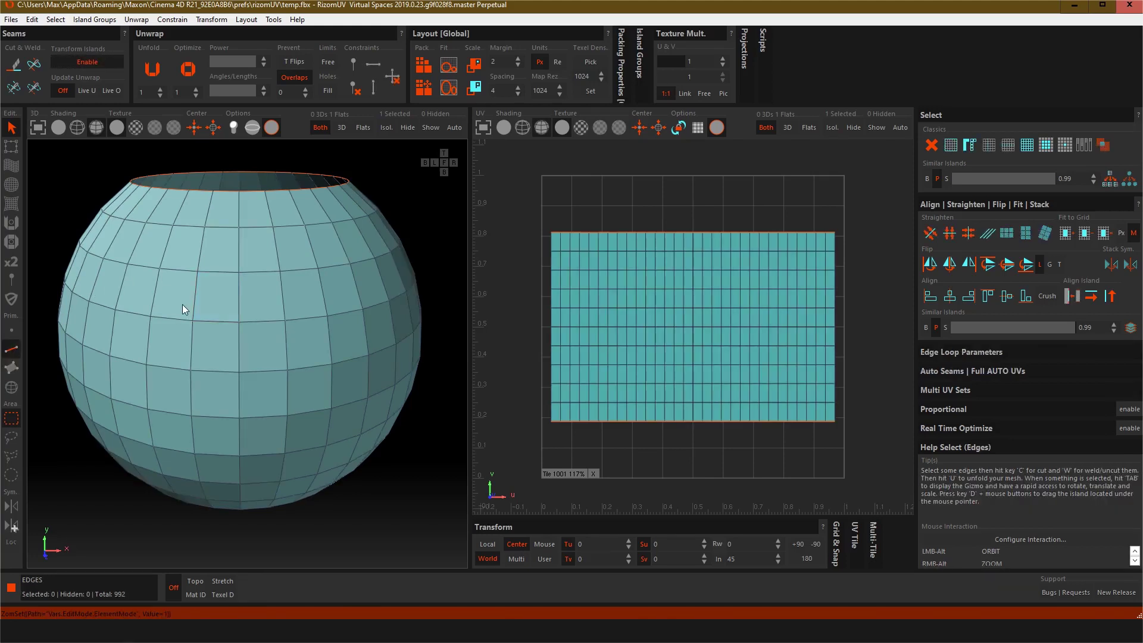
double_click(197, 272)
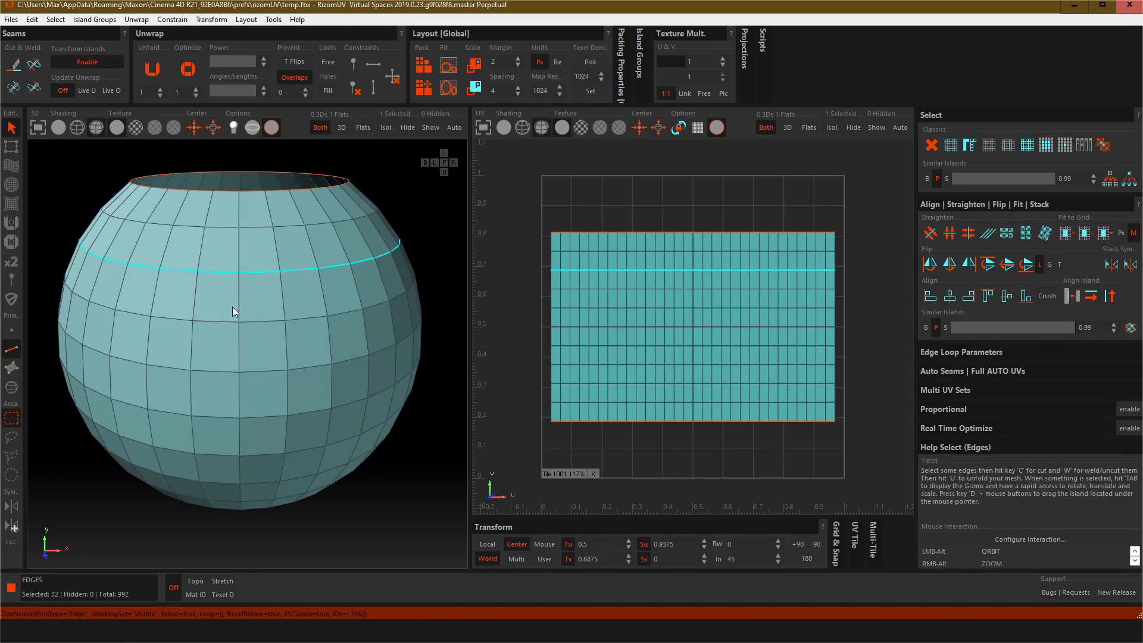
double_click(236, 372, "shift")
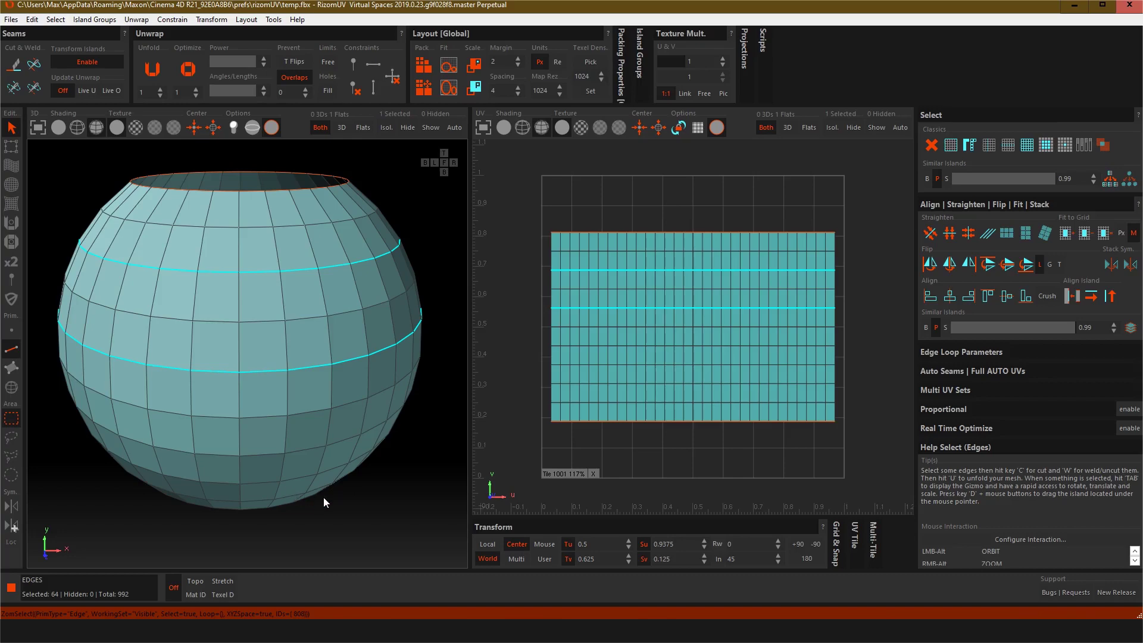
left_click_drag(323, 498, 357, 359, "alt")
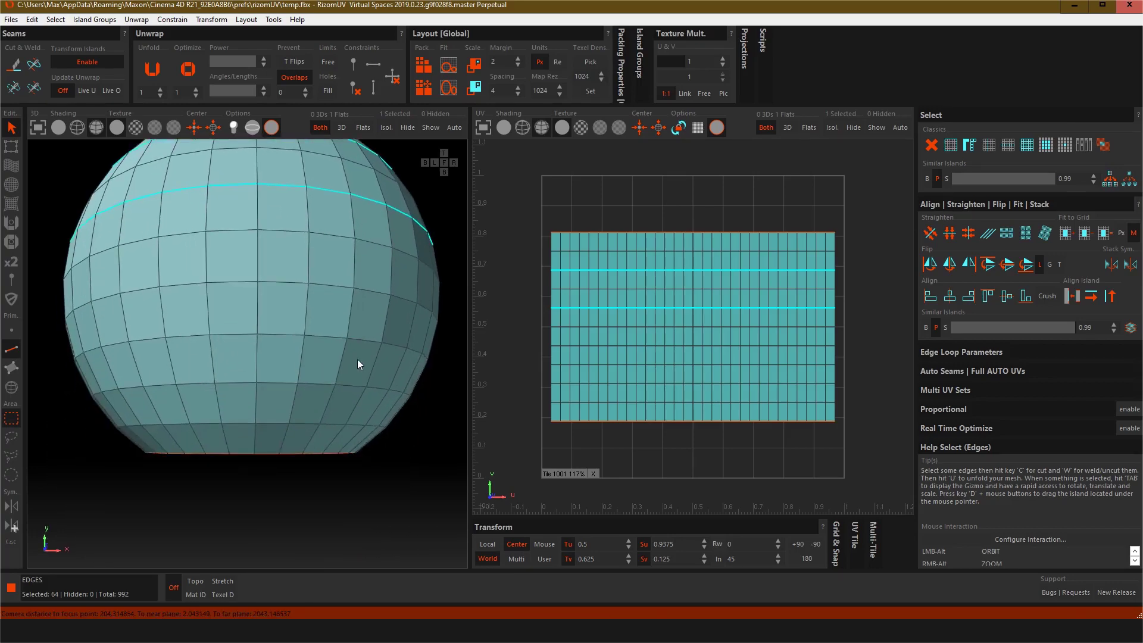
double_click(259, 335, "shift")
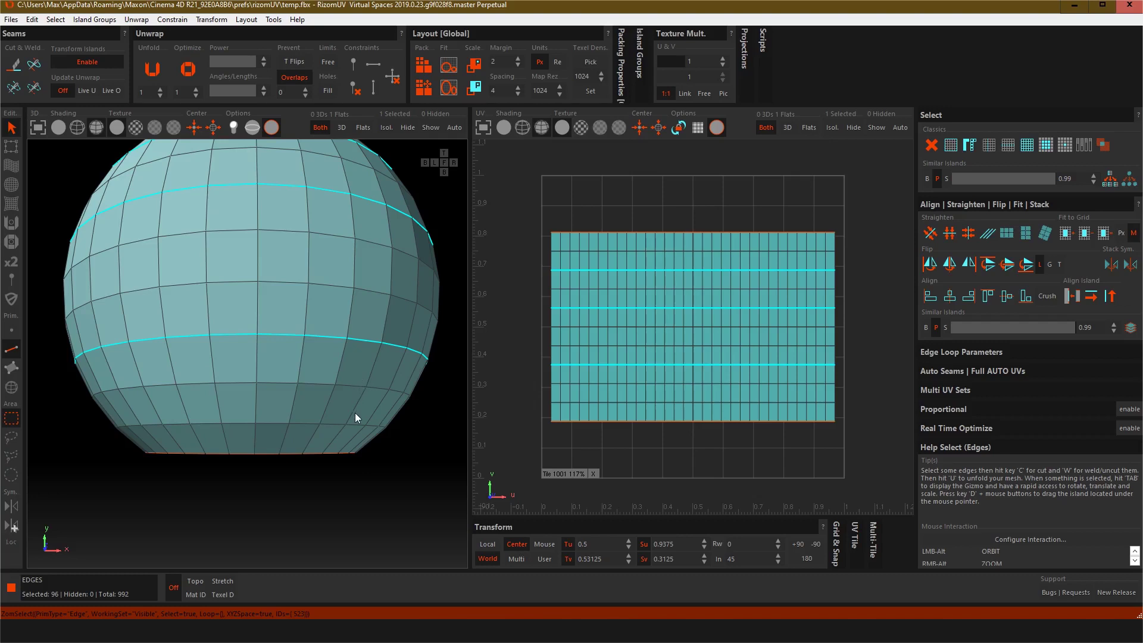
Step: Cut seams along the three selected horizontal edge loops
left_click(36, 70)
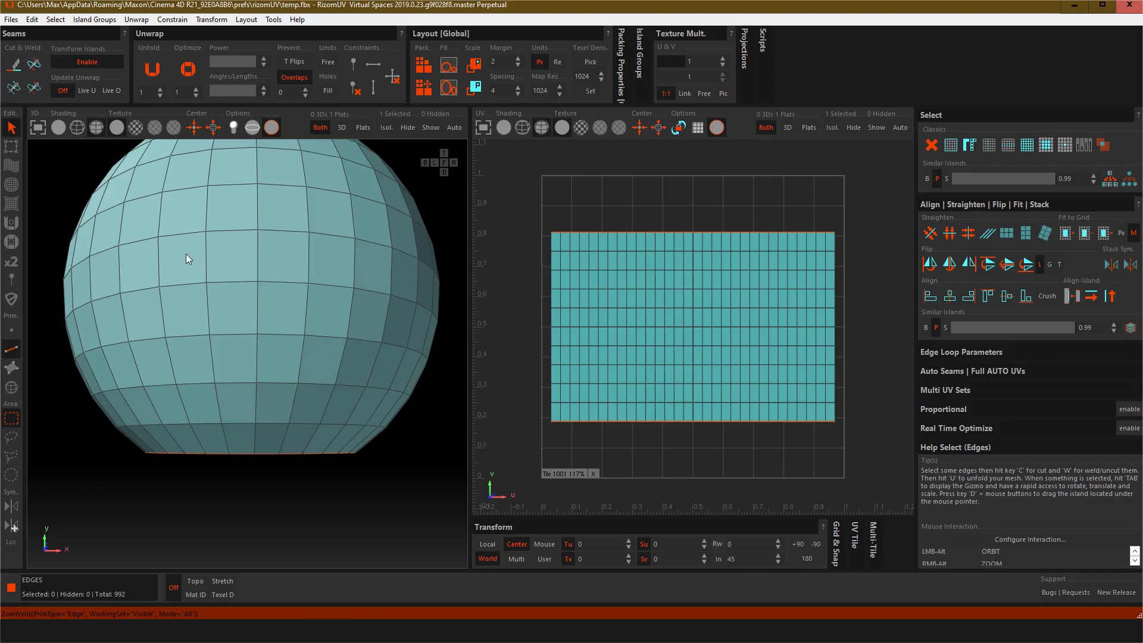
key("ctrl+z")
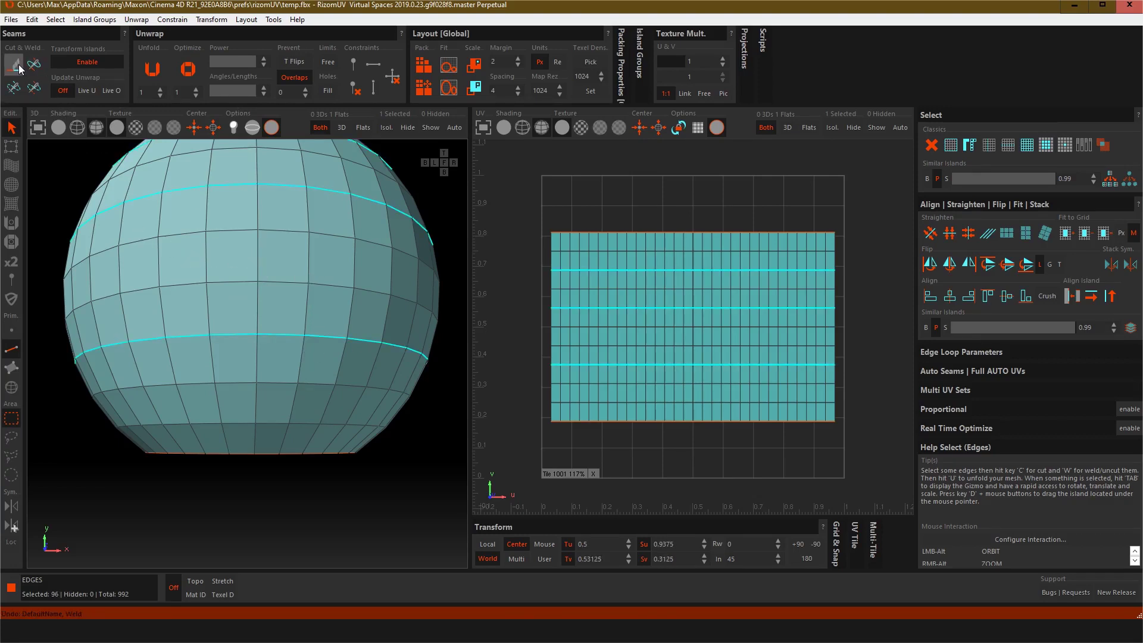
left_click(16, 65)
Step: Select a vertical edge line running from the rim to the bottom opening and cut it as a seam
scroll(347, 373, "up", 2)
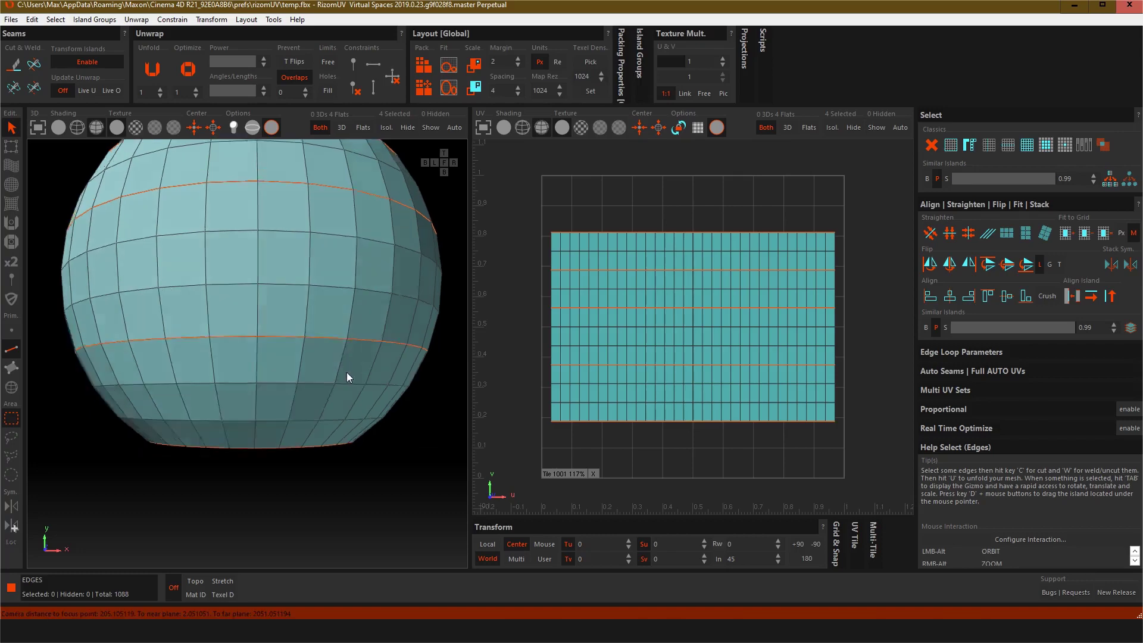
left_click_drag(346, 372, 324, 362, "alt")
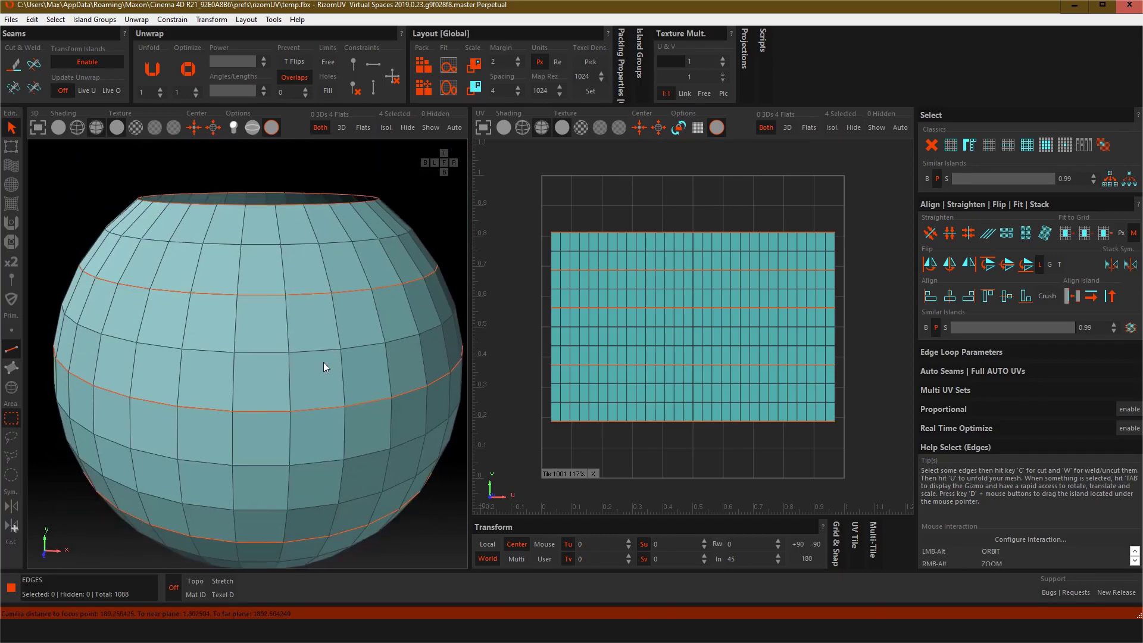
left_click(236, 278)
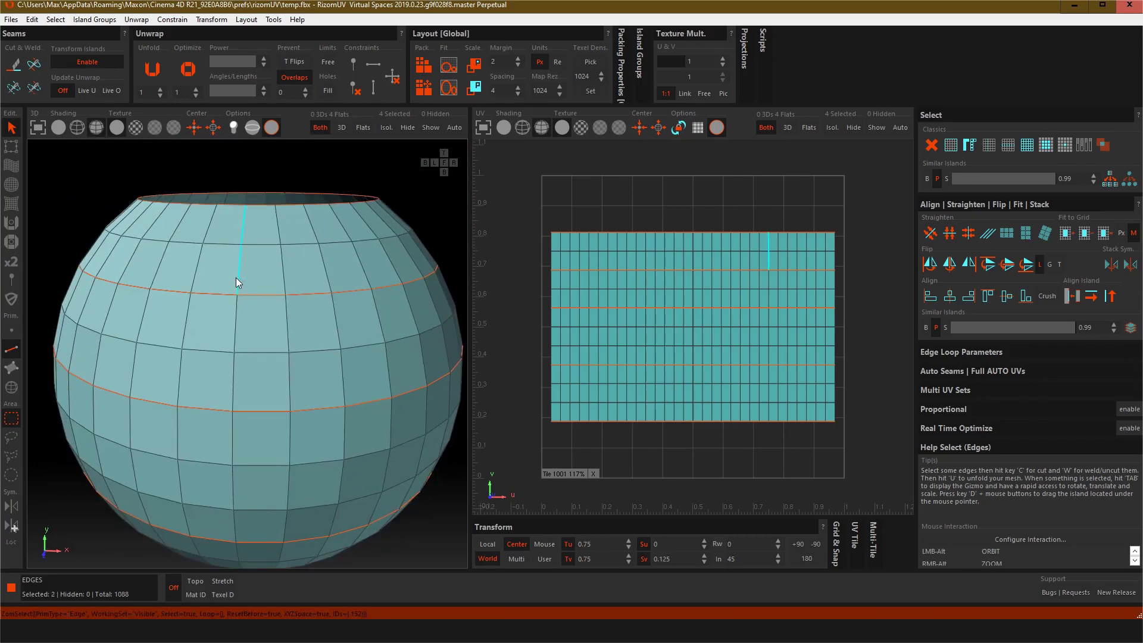
left_click(235, 323, "shift")
left_click(234, 441, "shift")
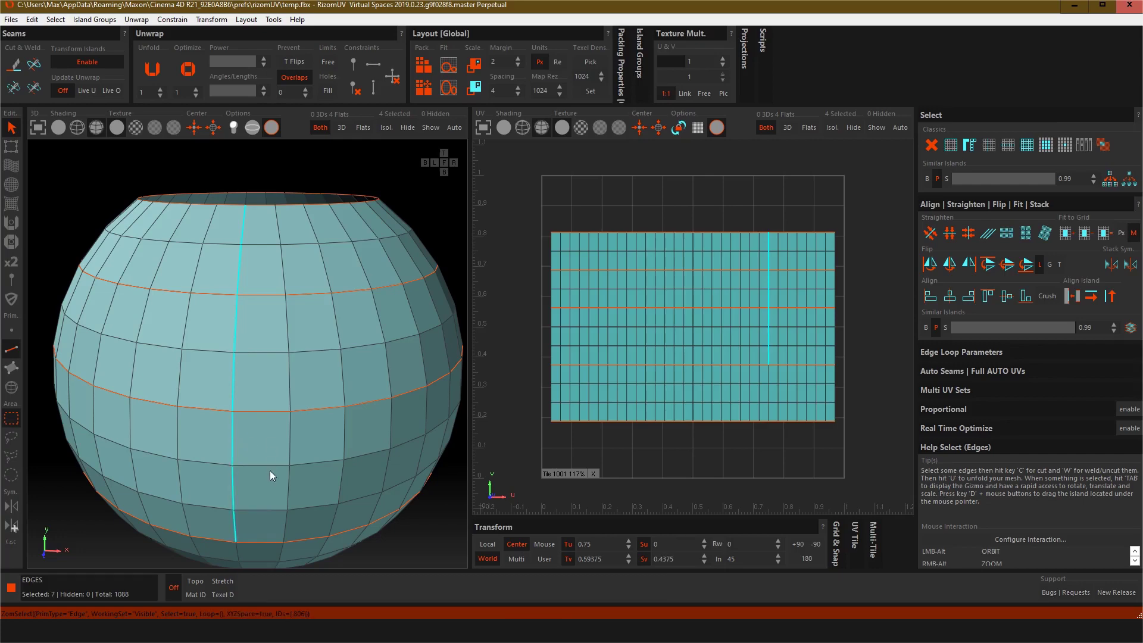
left_click_drag(309, 438, 301, 398, "alt")
middle_click_drag(302, 399, 296, 279, "alt")
left_click(241, 361, "shift")
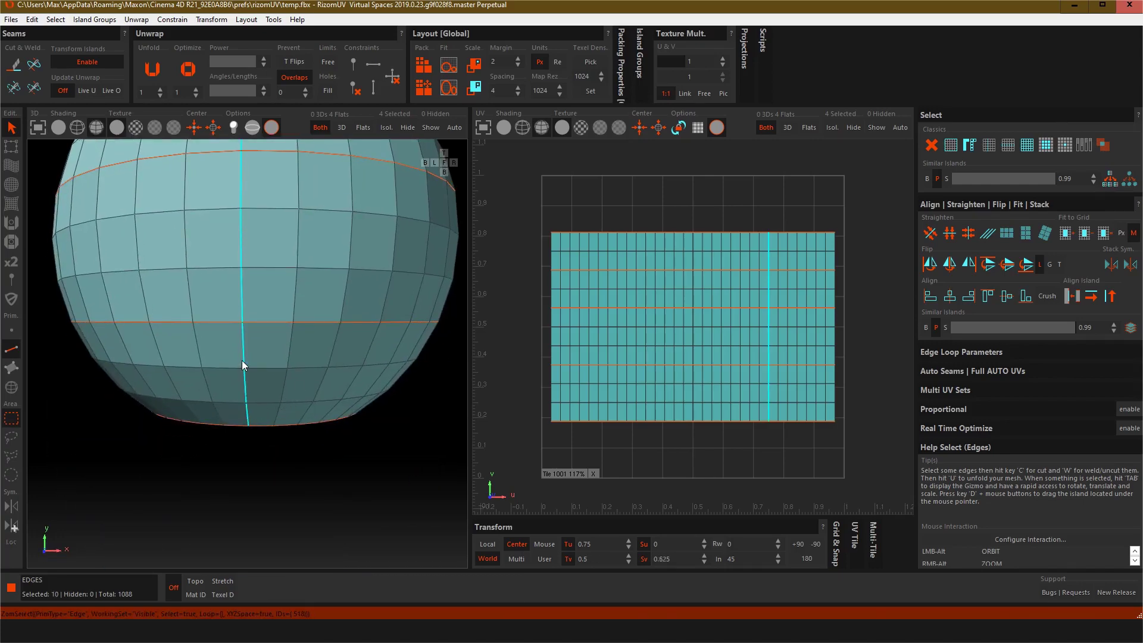
left_click(18, 64)
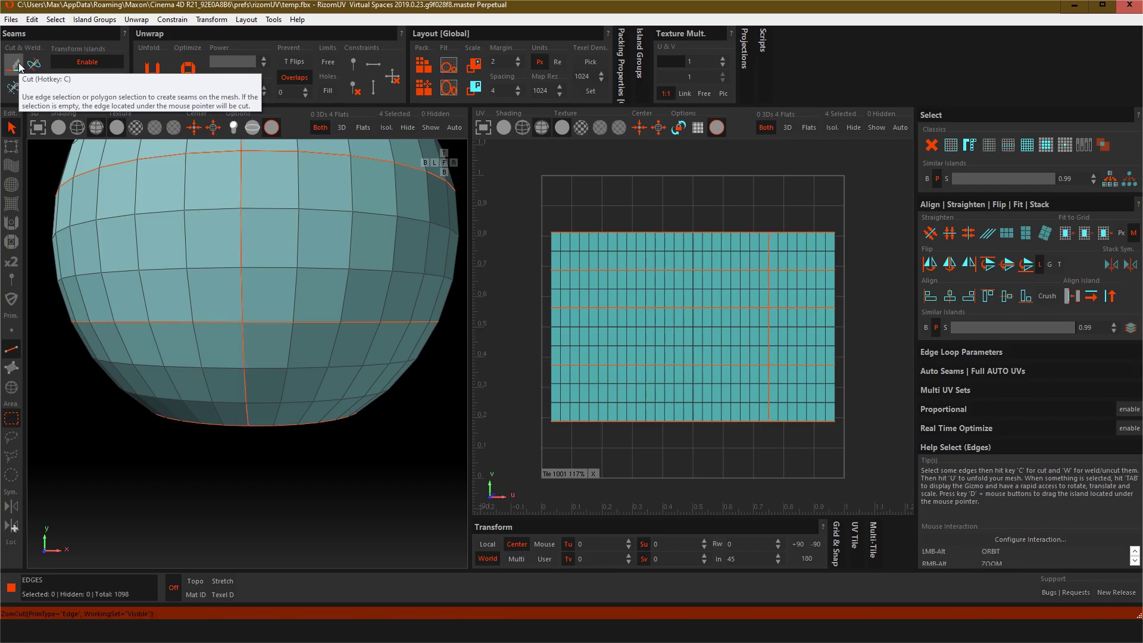
Step: Select all four UV islands and unfold them
scroll(342, 341, "down", 4)
scroll(327, 327, "up", 3)
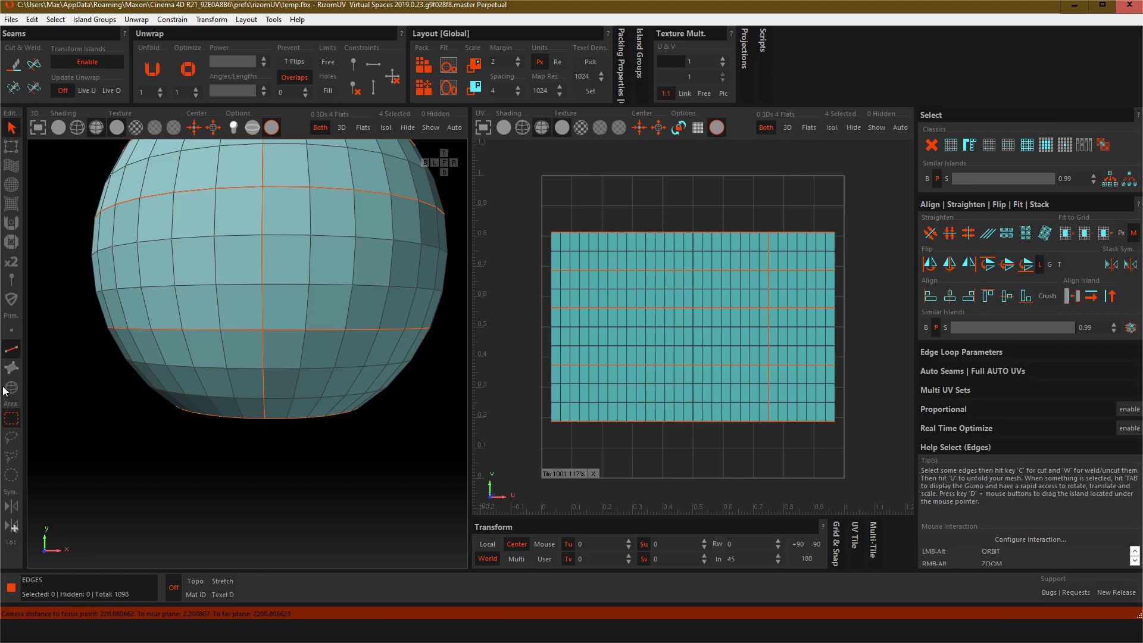
left_click(19, 388)
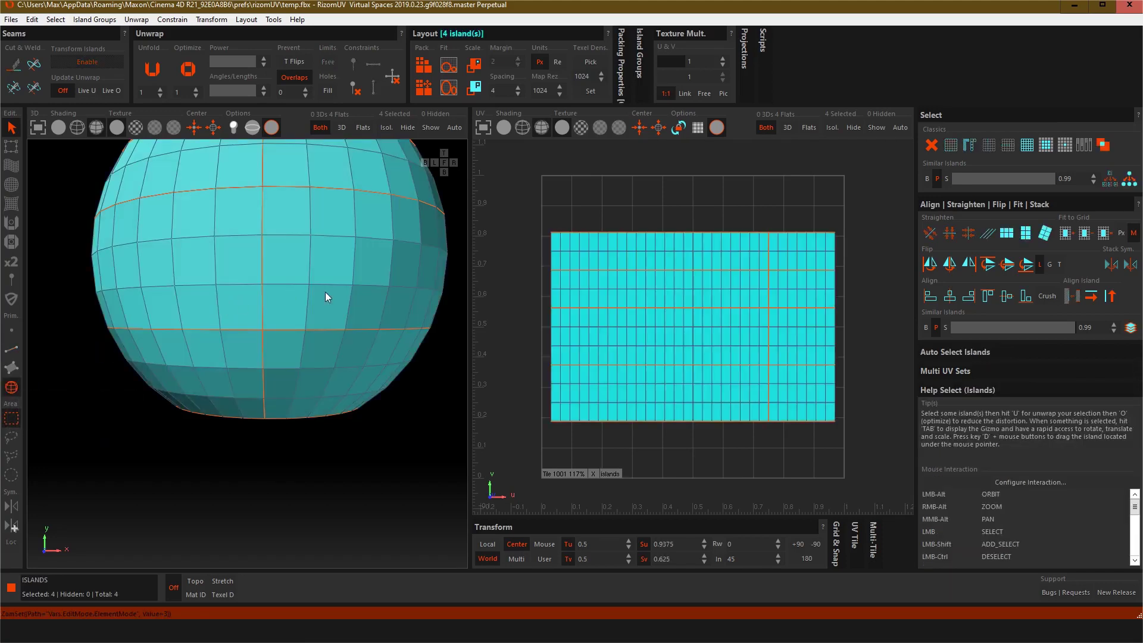
scroll(348, 312, "down", 3)
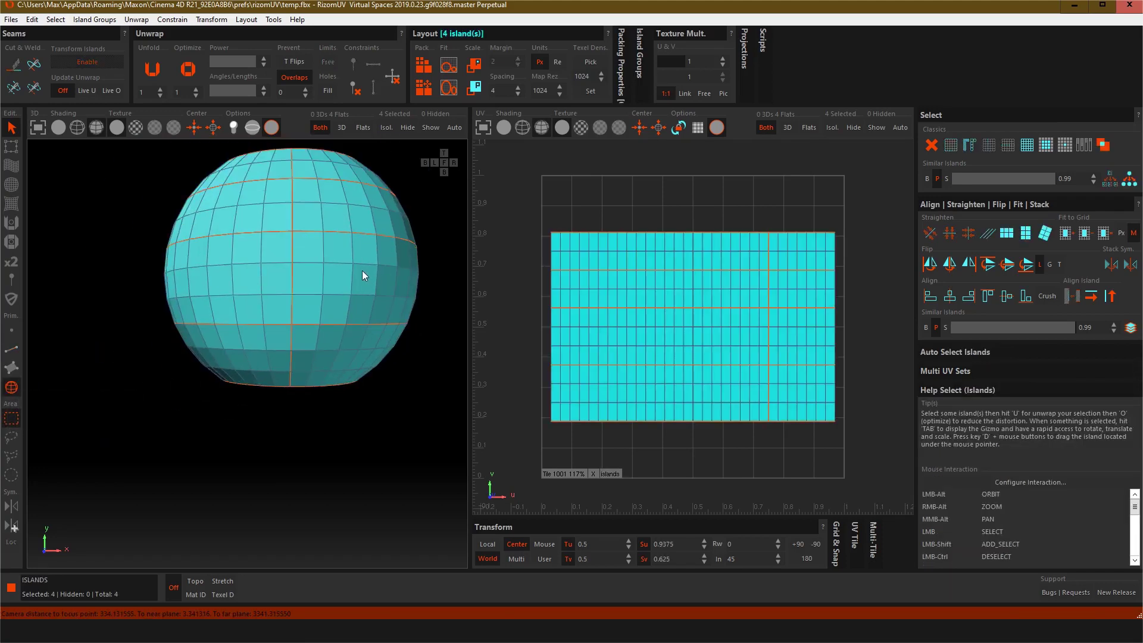
key("ctrl+a")
left_click(153, 69)
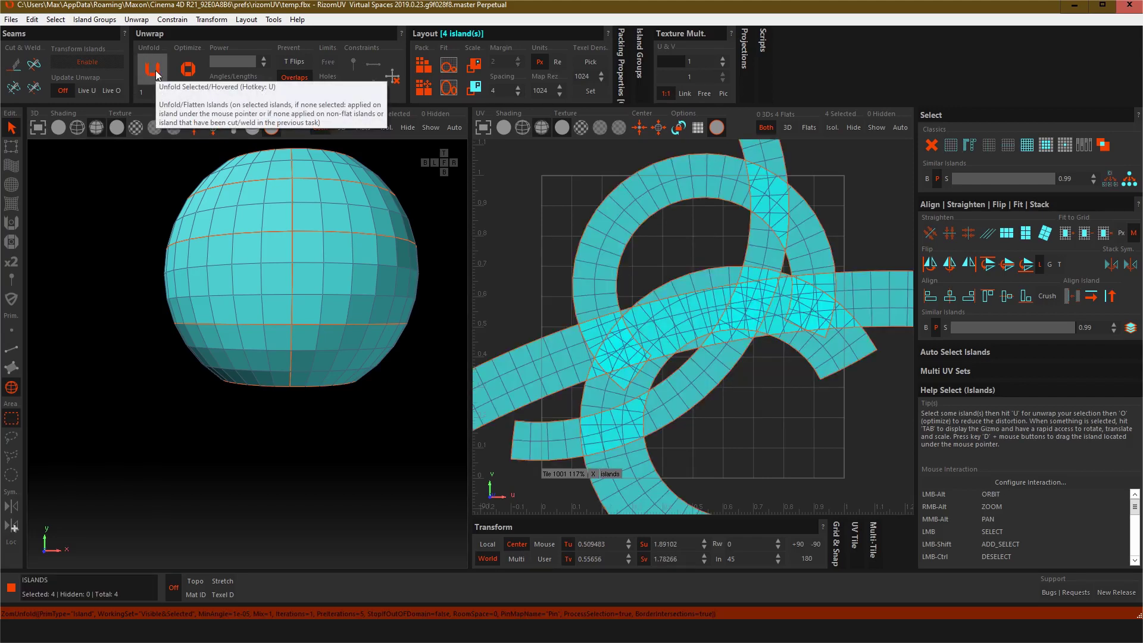
scroll(362, 236, "down", 3)
scroll(366, 269, "up", 4)
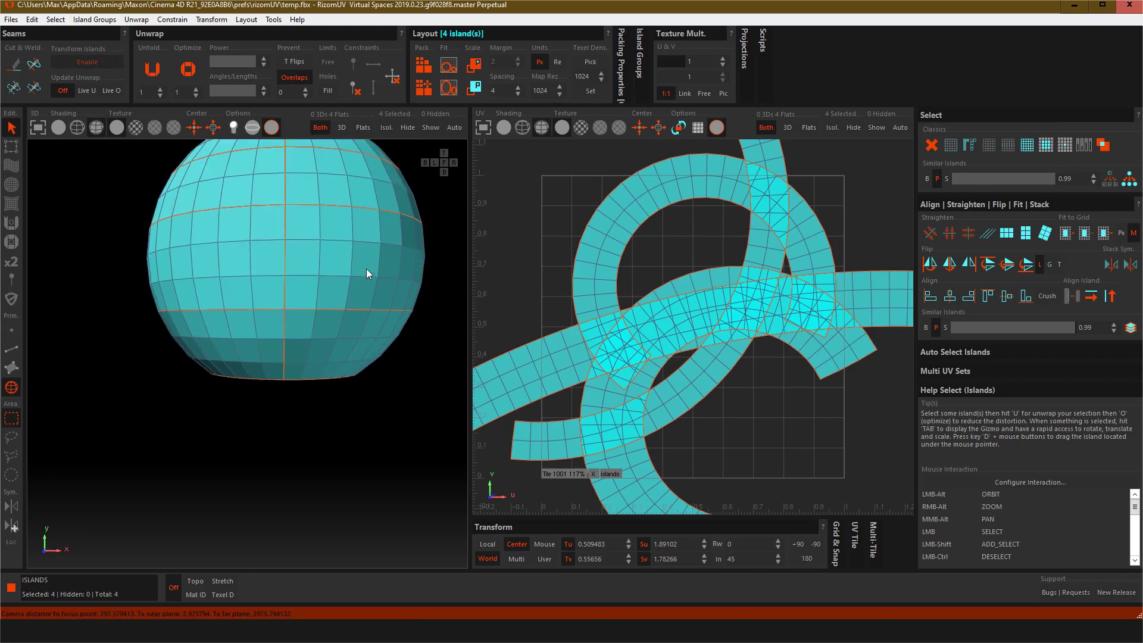
Step: Select the top rim island and rectangularize its polygons horizontally
middle_click_drag(409, 304, 393, 373, "alt")
left_click_drag(393, 373, 391, 366, "alt")
middle_click_drag(392, 366, 401, 387, "alt")
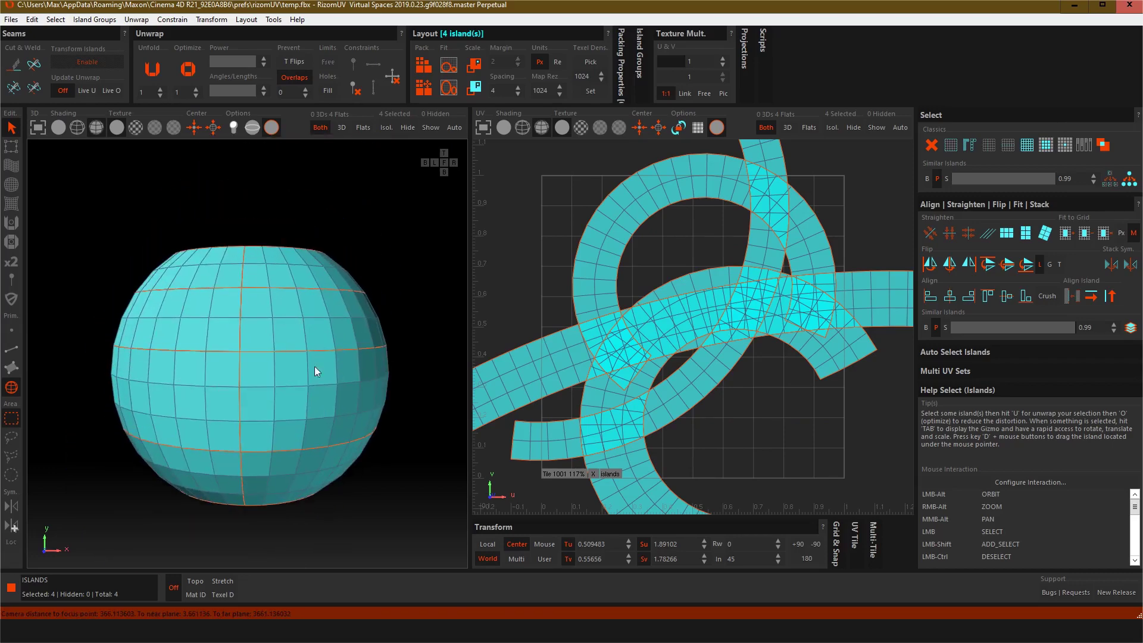
mouse_move(359, 413)
middle_mouse_down("alt")
mouse_move(331, 416)
mouse_move(345, 429)
middle_mouse_up("alt")
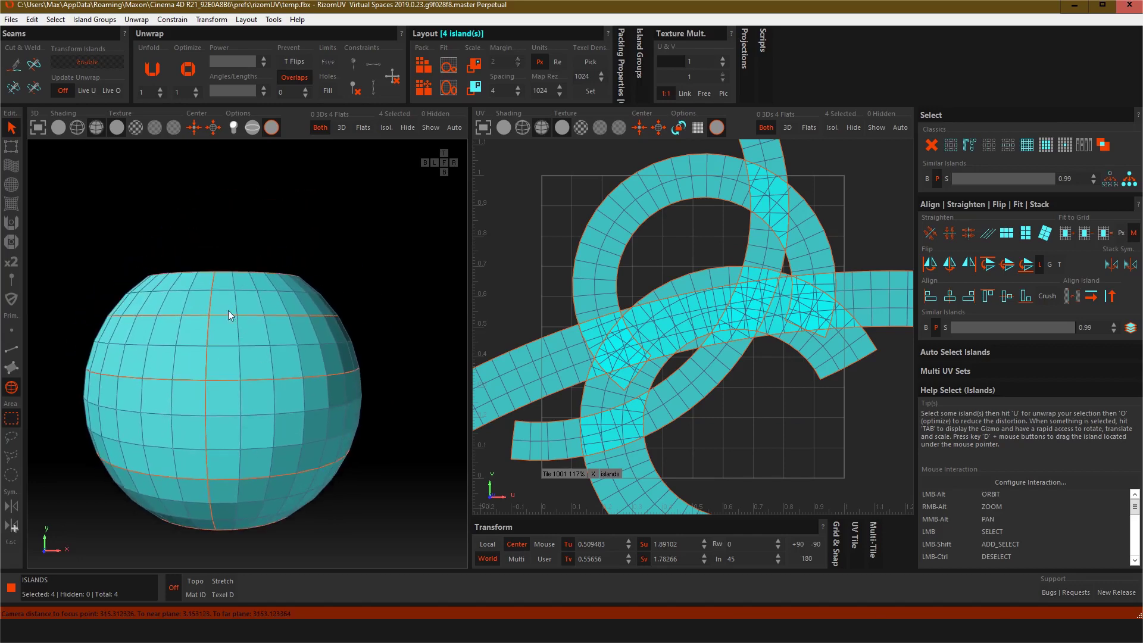
left_click(238, 287)
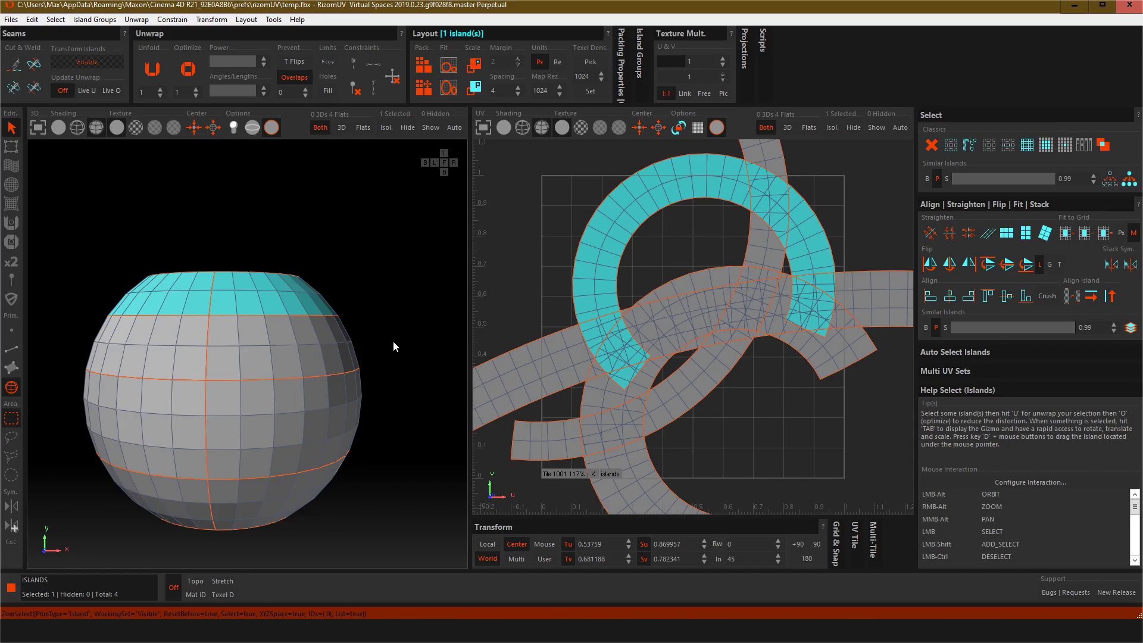
middle_click_drag(392, 340, 390, 338, "alt")
left_click_drag(391, 338, 411, 295, "alt")
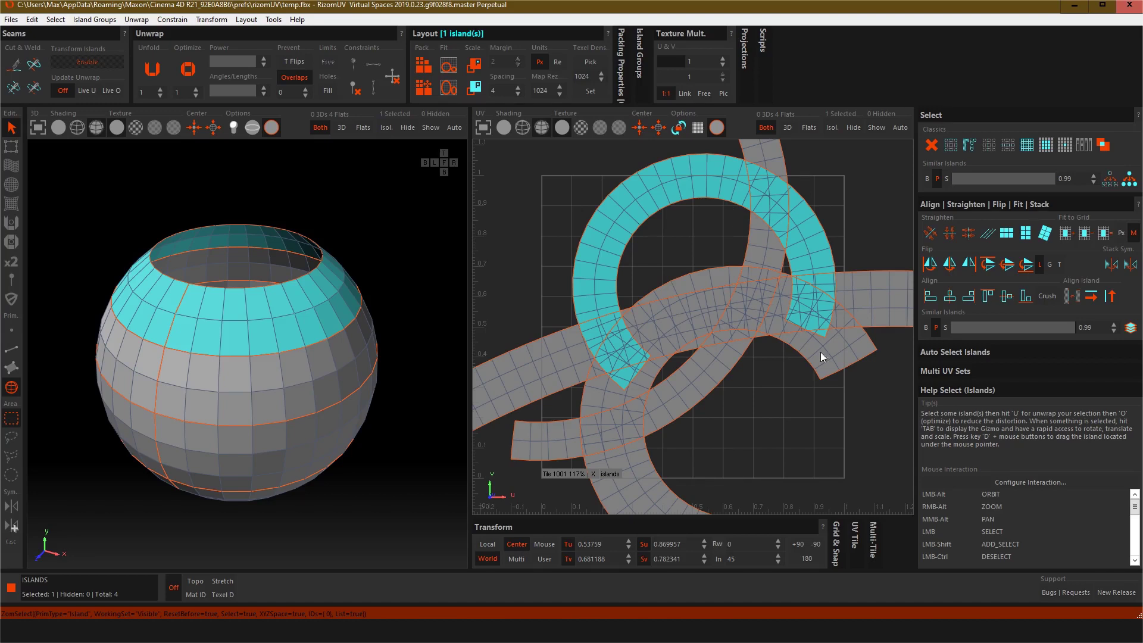
left_click(1006, 234)
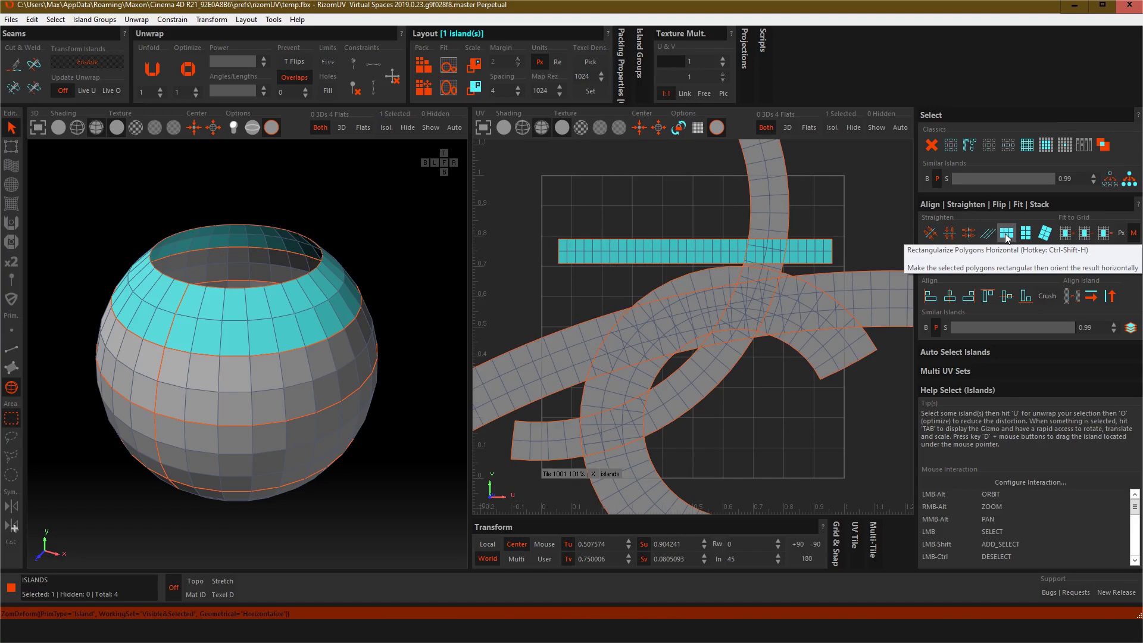
Step: Rectangularize the upper and lower middle band islands horizontally, one after the other
left_click(159, 377)
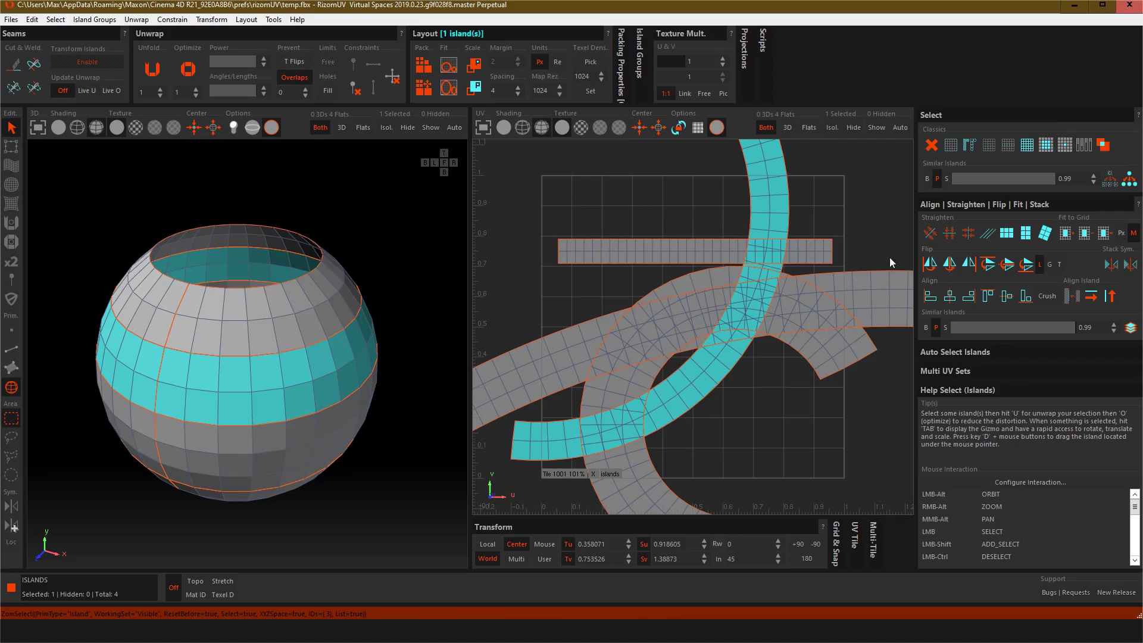
left_click(1005, 234)
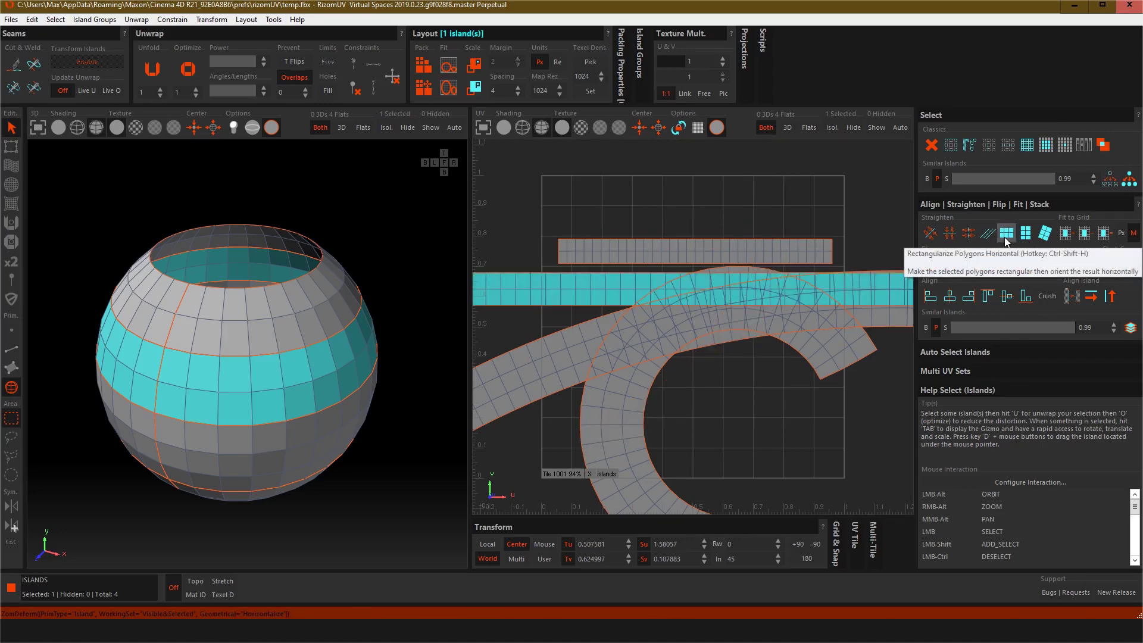
left_click(271, 454)
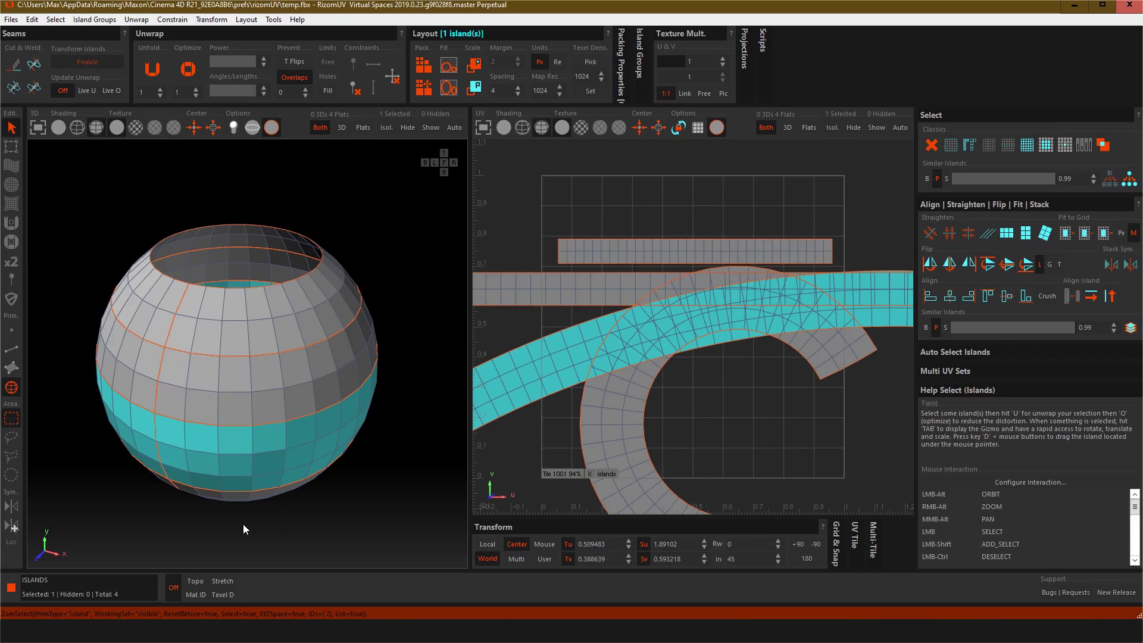
left_click_drag(243, 524, 247, 470, "alt")
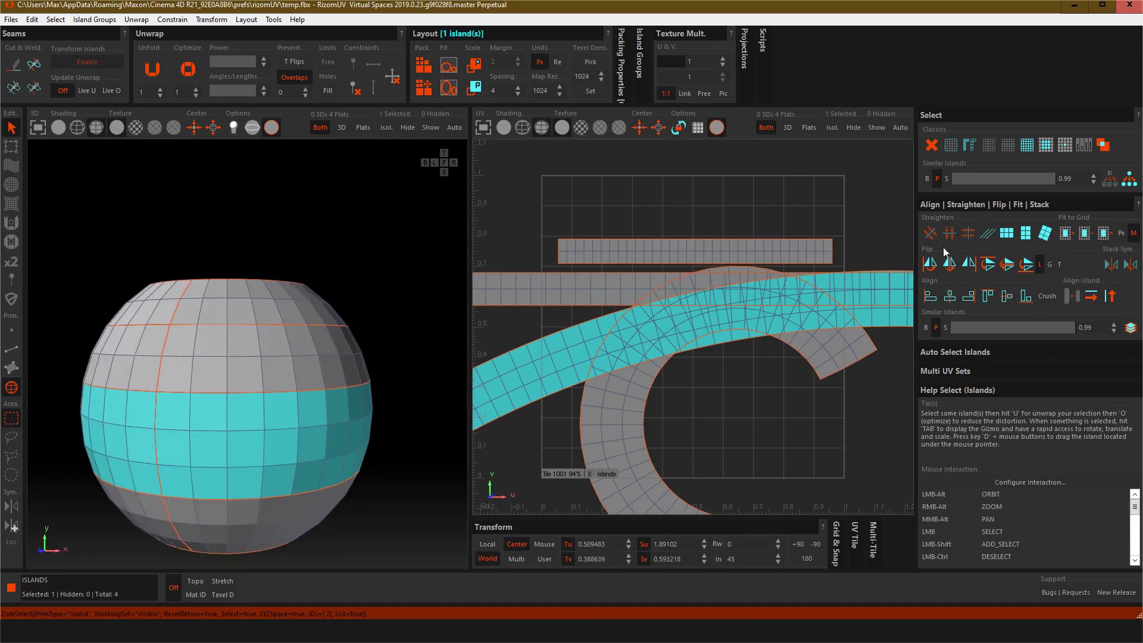
left_click(1008, 235)
Step: Select the bottom band island and rectangularize its polygons horizontally
left_click(241, 521)
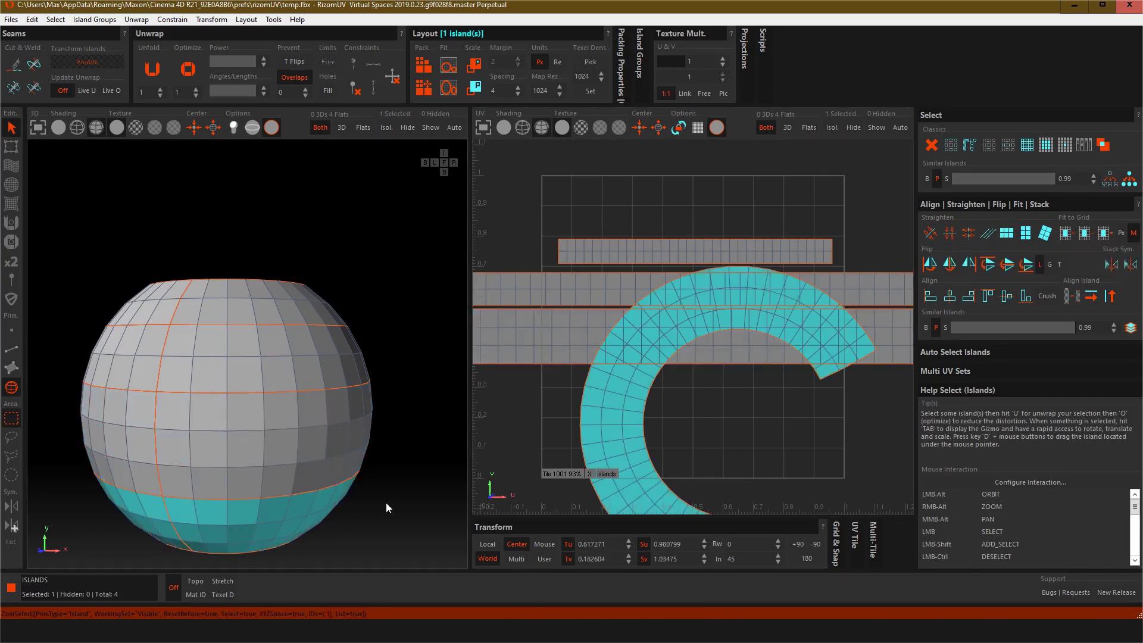
left_click_drag(319, 517, 369, 442, "alt")
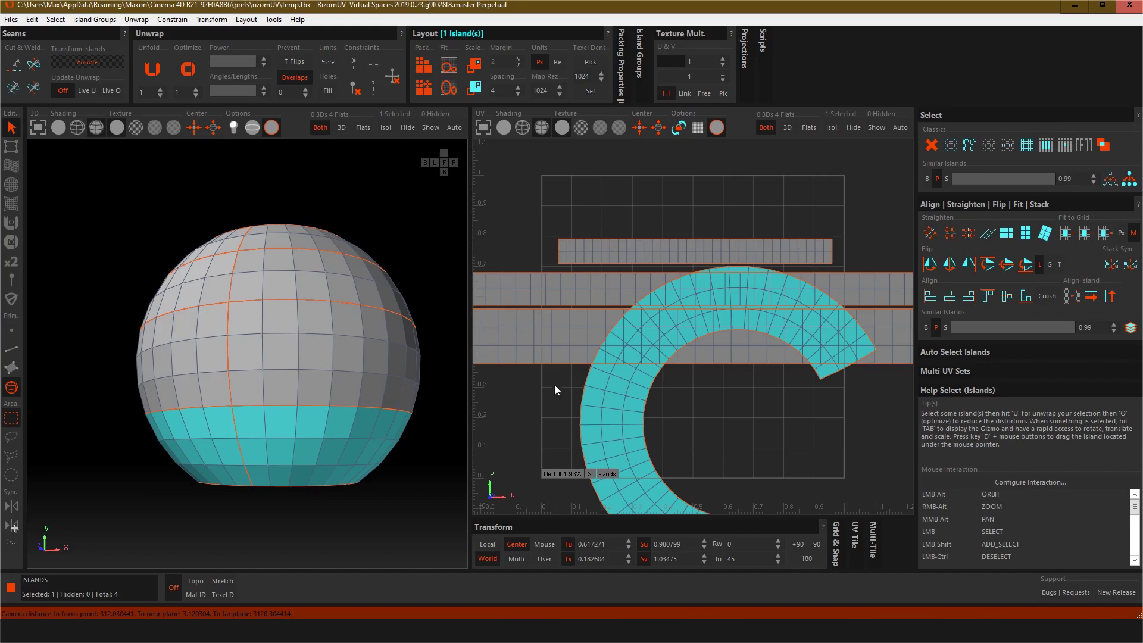
left_click(1005, 234)
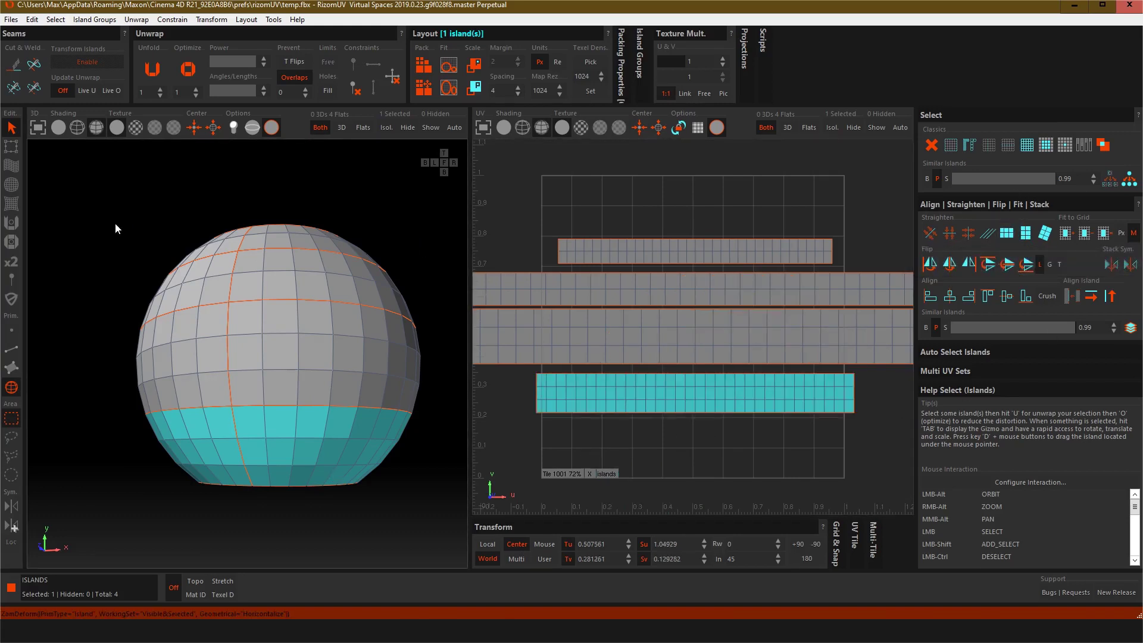
Step: Display the checker and then the numbered test texture on the model to check the UV layout
left_click(135, 127)
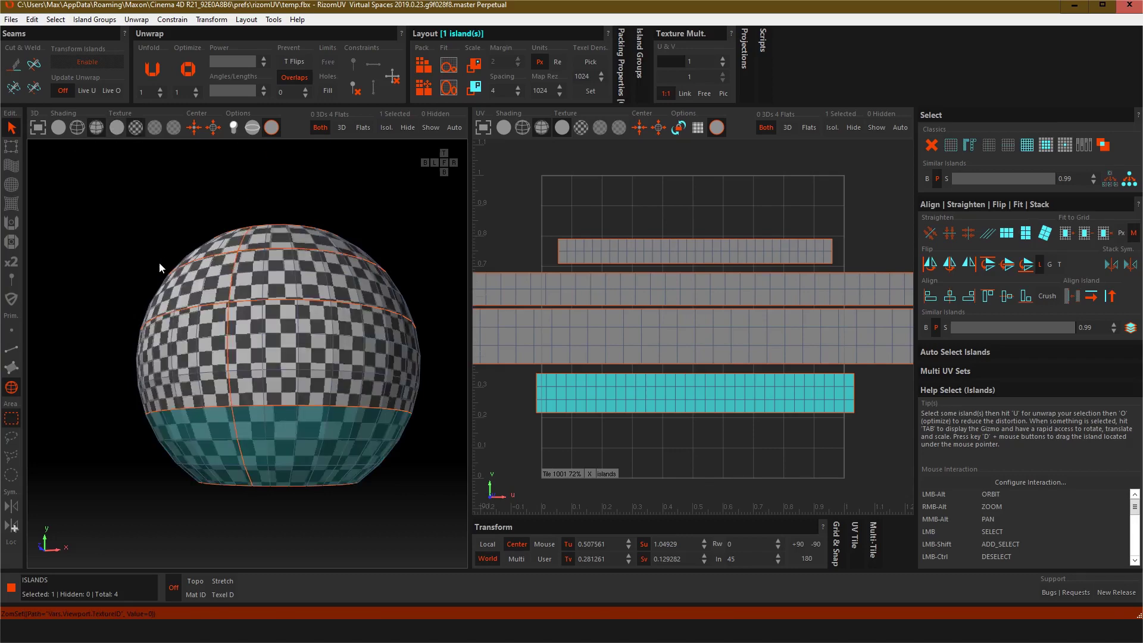
mouse_move(159, 262)
left_mouse_down("alt")
mouse_move(137, 310)
mouse_move(143, 295)
mouse_move(164, 296)
mouse_move(171, 273)
left_mouse_up("alt")
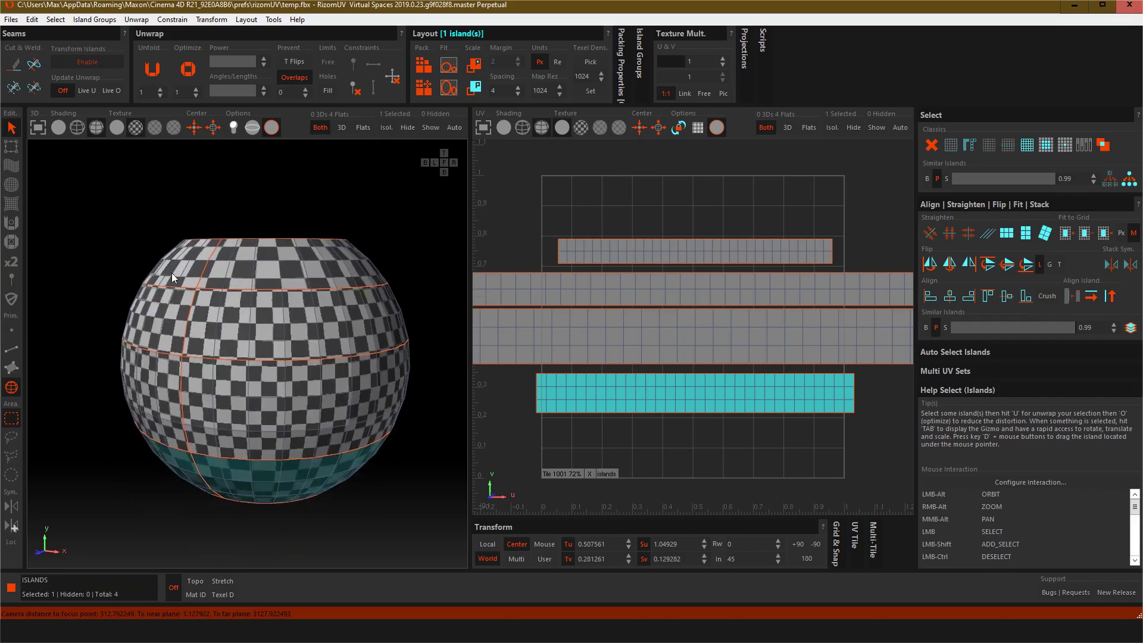
scroll(302, 328, "up", 5)
scroll(303, 330, "down", 3)
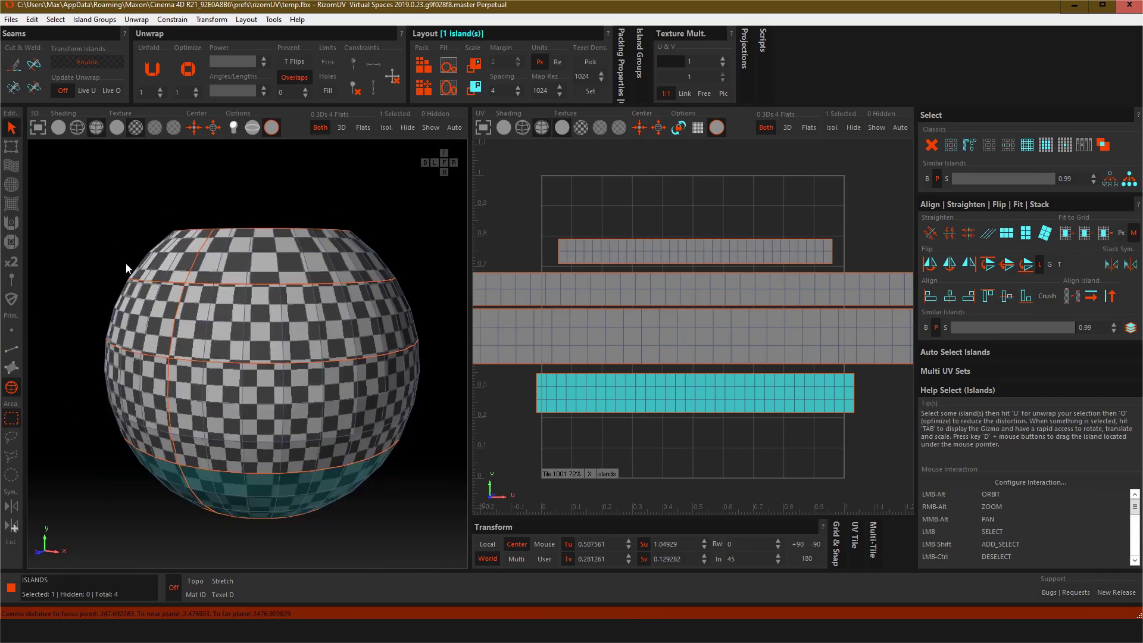
left_click_drag(126, 265, 192, 265, "alt")
left_click(152, 128)
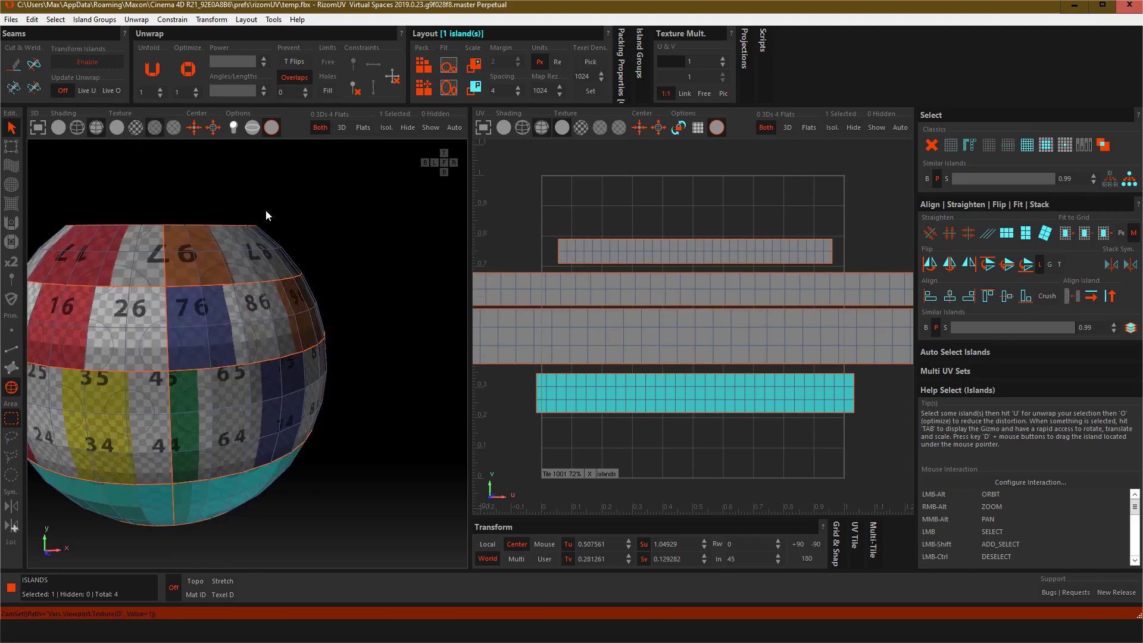
left_click_drag(202, 216, 262, 215, "alt")
scroll(271, 315, "up", 2)
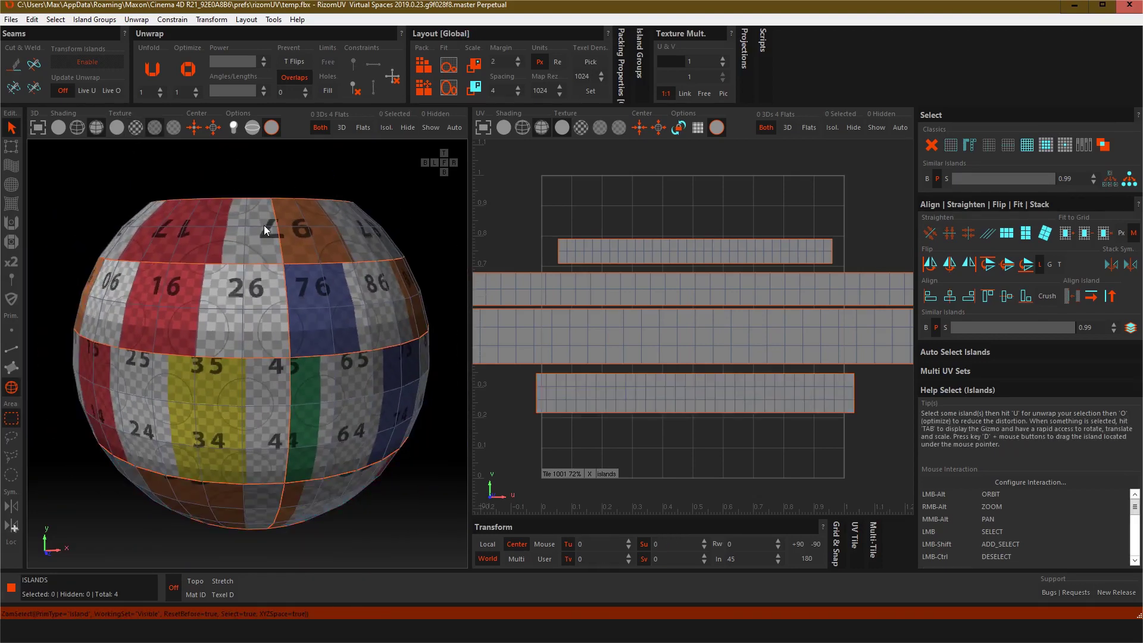
Step: Select the top rim island and rotate it 180 degrees
left_click(319, 236)
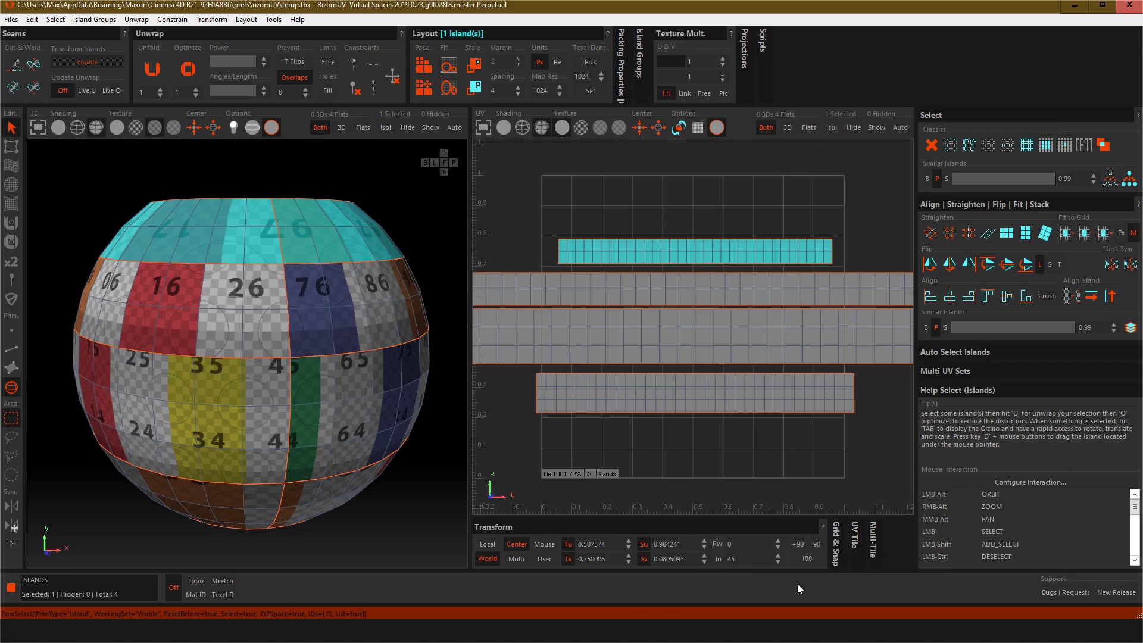
left_click(812, 558)
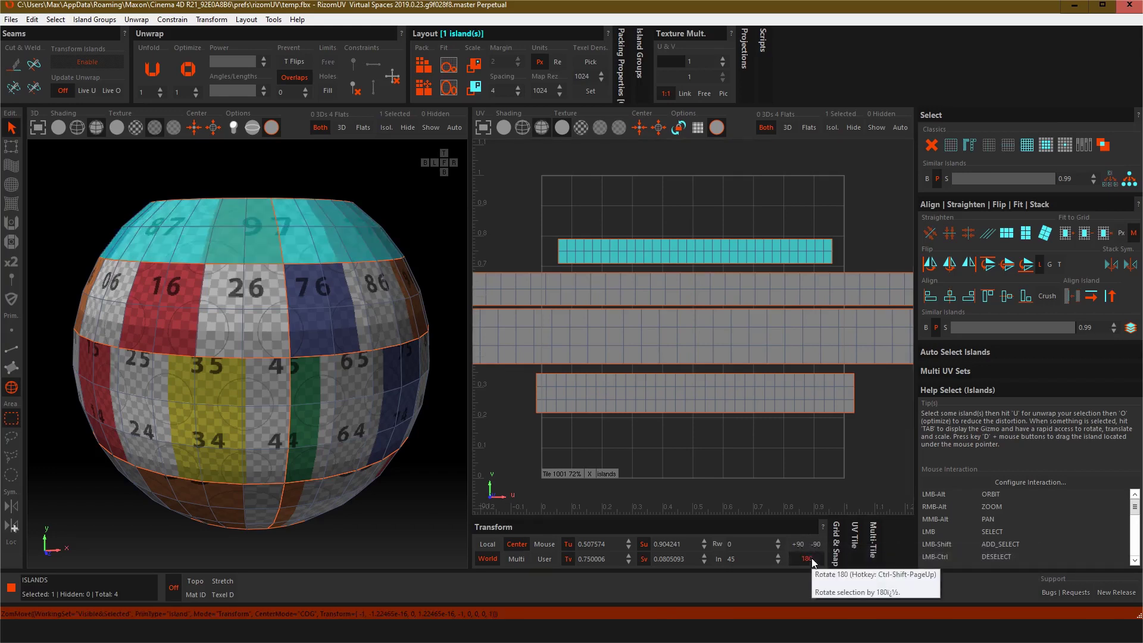
Step: Examine the numbered texture orientation on the middle and bottom band islands from several angles
left_click(302, 529)
left_click_drag(301, 528, 304, 506, "alt")
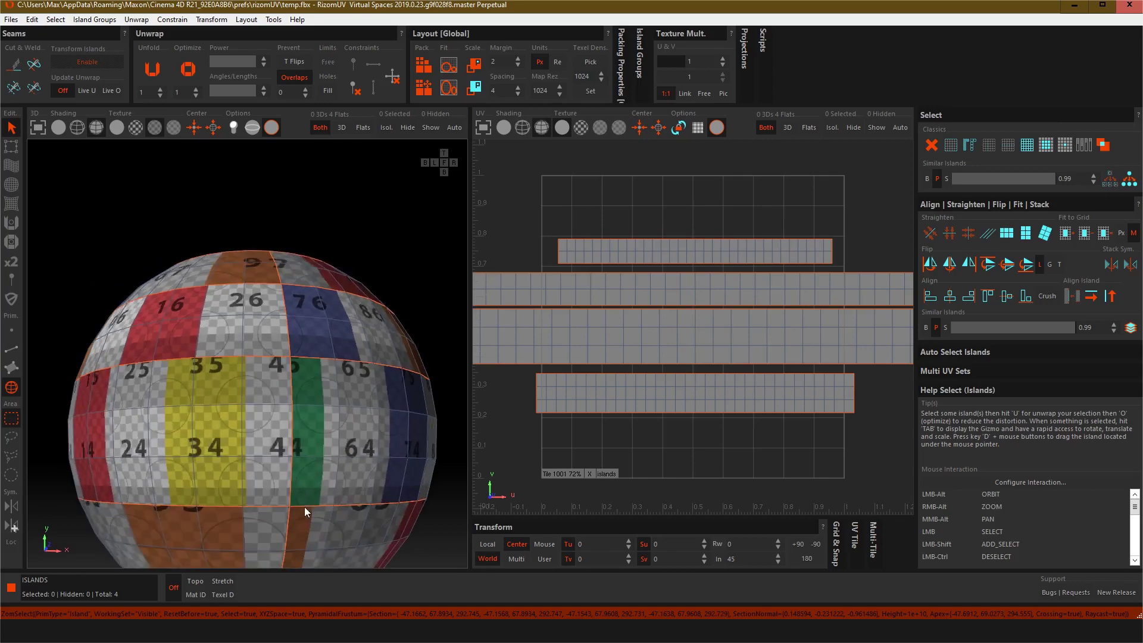
middle_click_drag(305, 506, 316, 390, "alt")
left_click(309, 395)
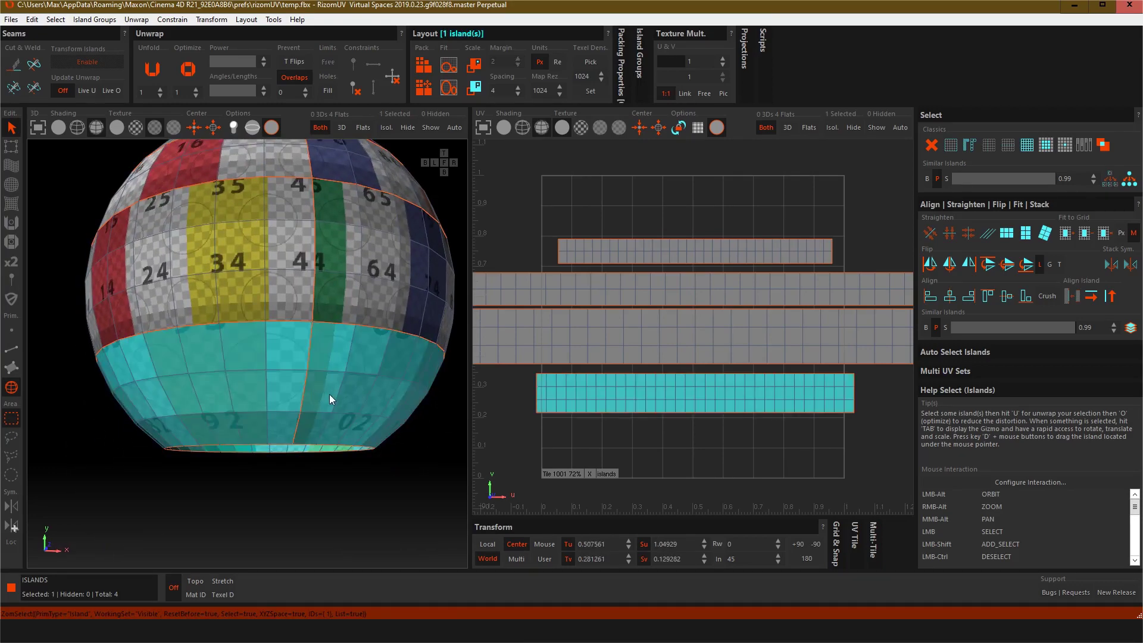
left_click_drag(406, 398, 409, 460, "alt")
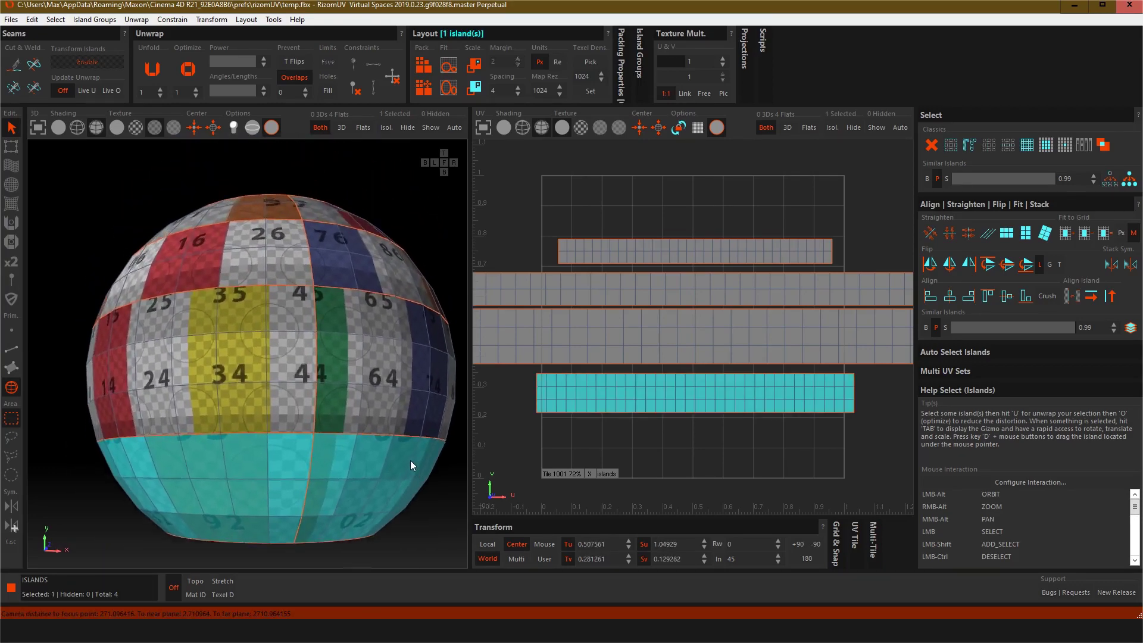
middle_click_drag(409, 460, 414, 430, "alt")
scroll(398, 427, "down", 2)
scroll(398, 427, "up", 3)
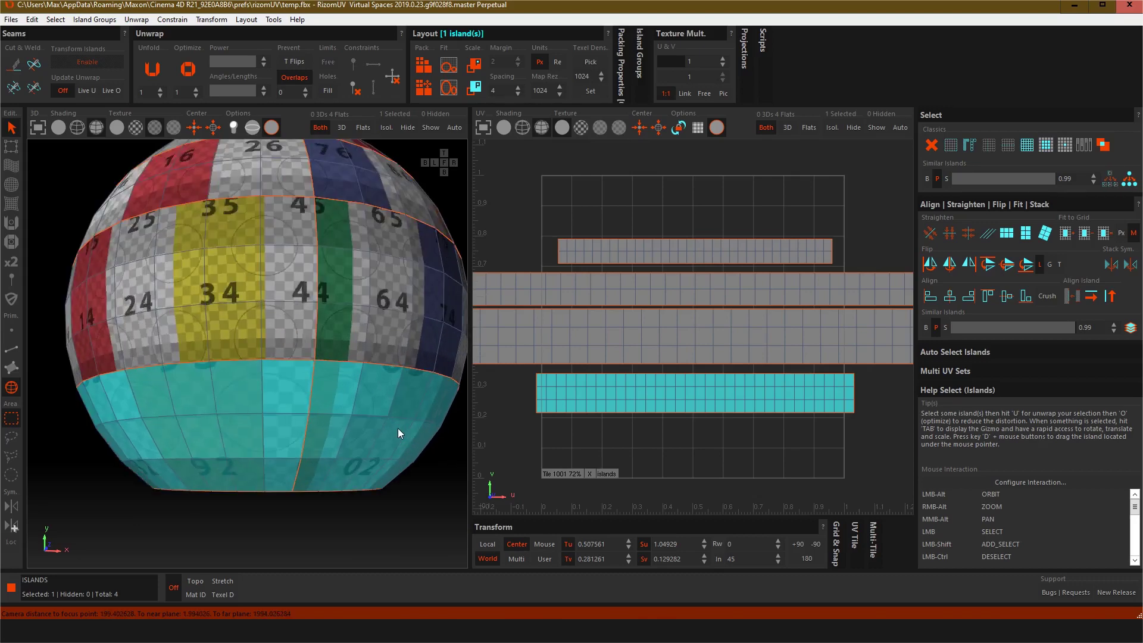
left_click_drag(398, 427, 369, 458, "alt")
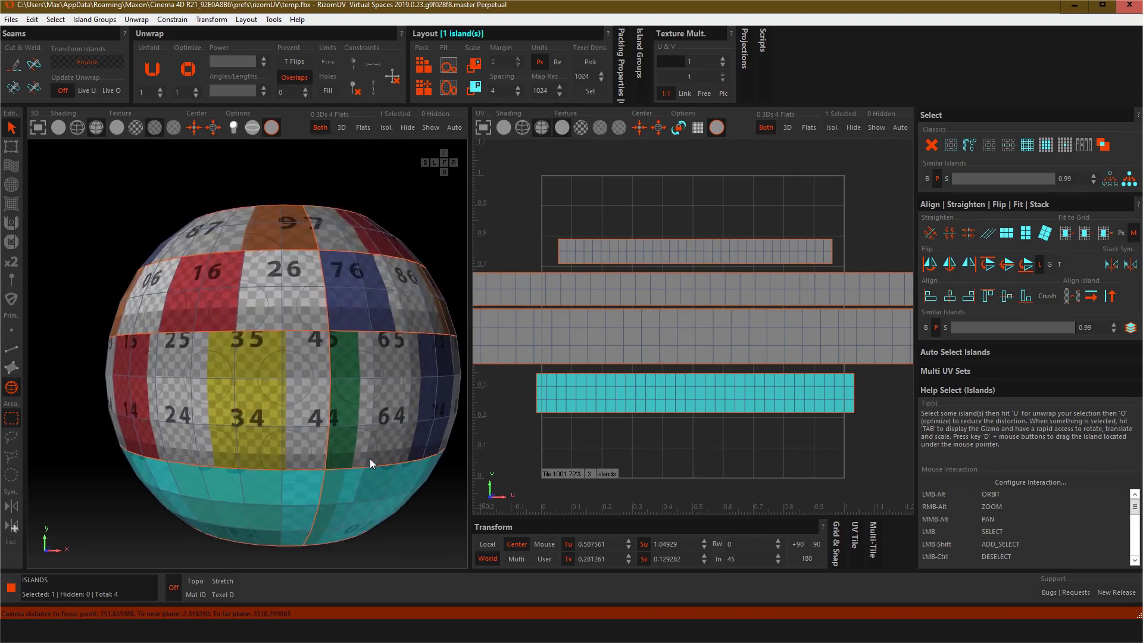
left_click(306, 393)
left_click_drag(316, 298, 260, 380, "alt")
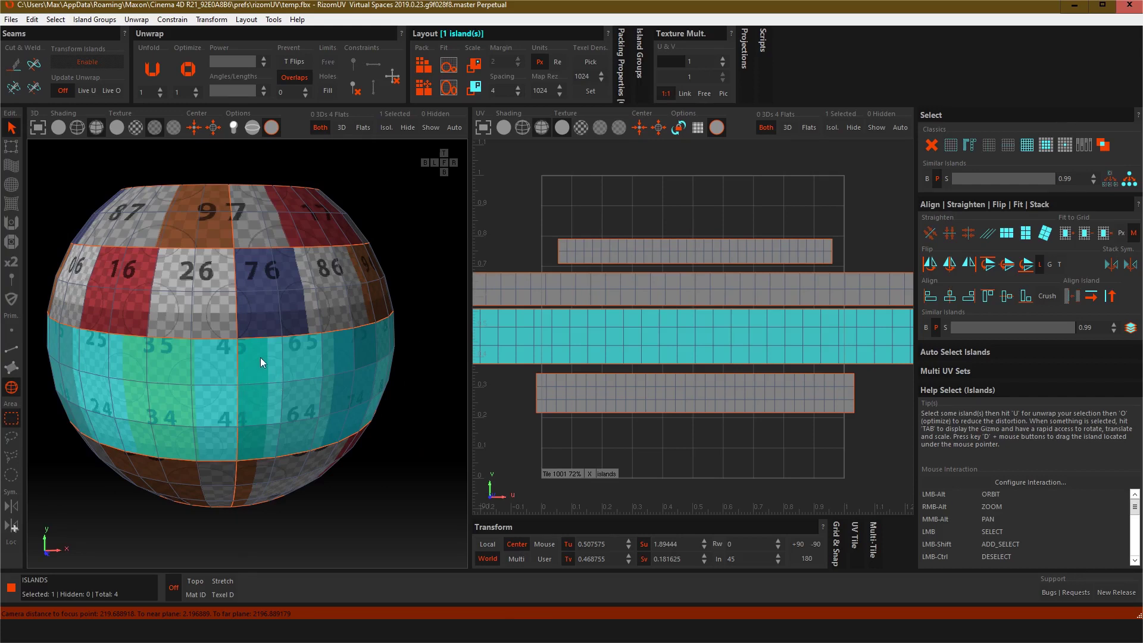
left_click_drag(260, 356, 265, 342)
left_click_drag(376, 424, 377, 425)
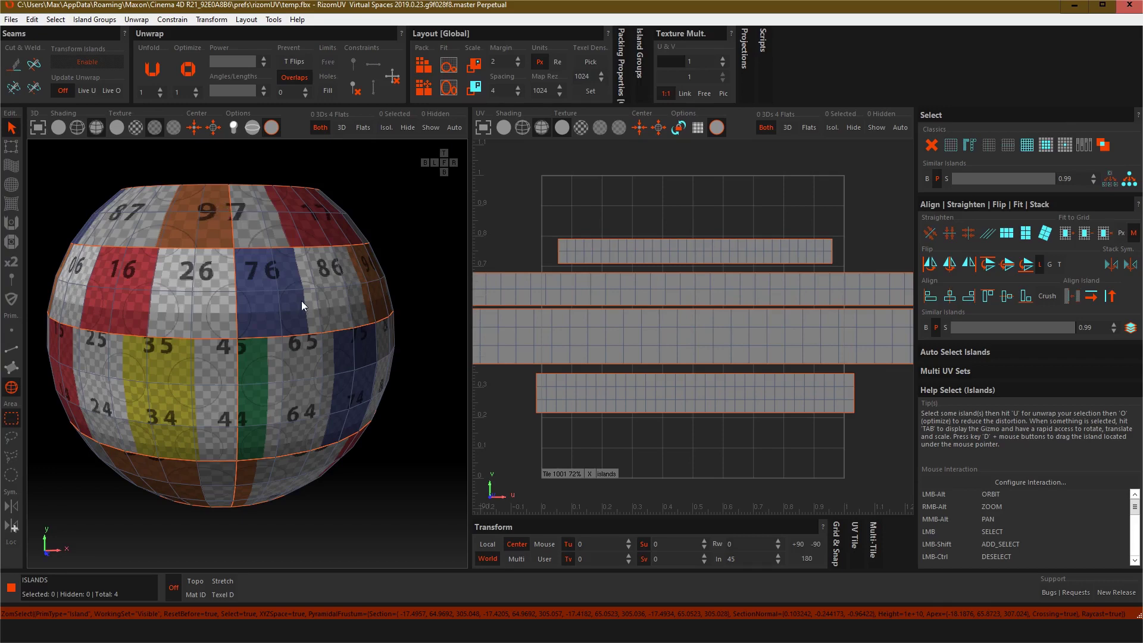
left_click_drag(288, 515, 251, 405, "alt")
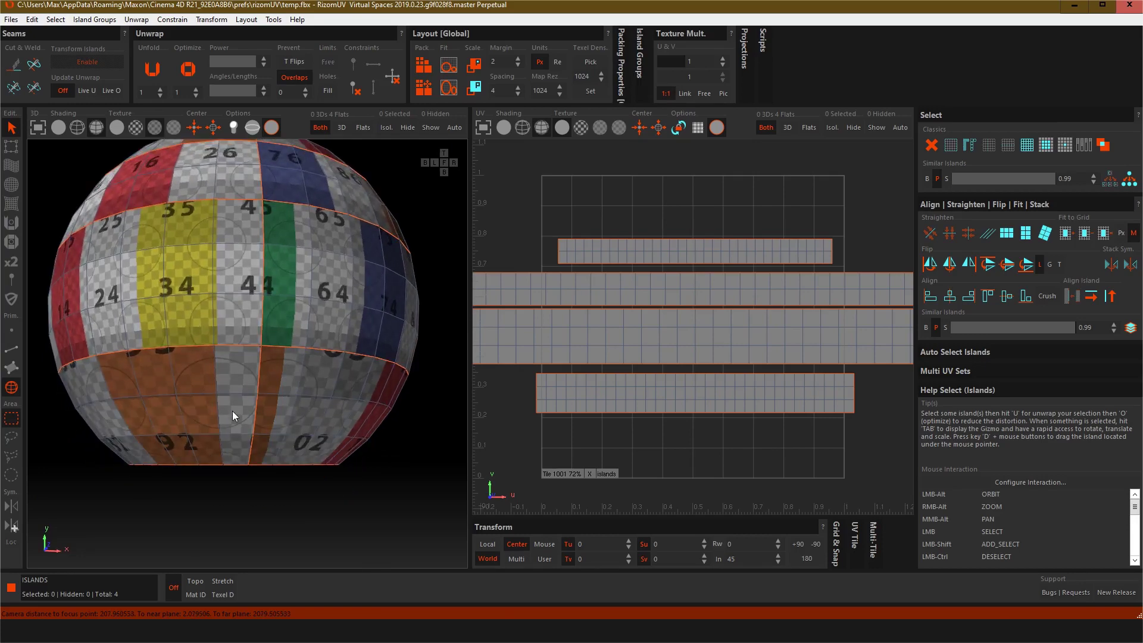
scroll(237, 415, "down", 2)
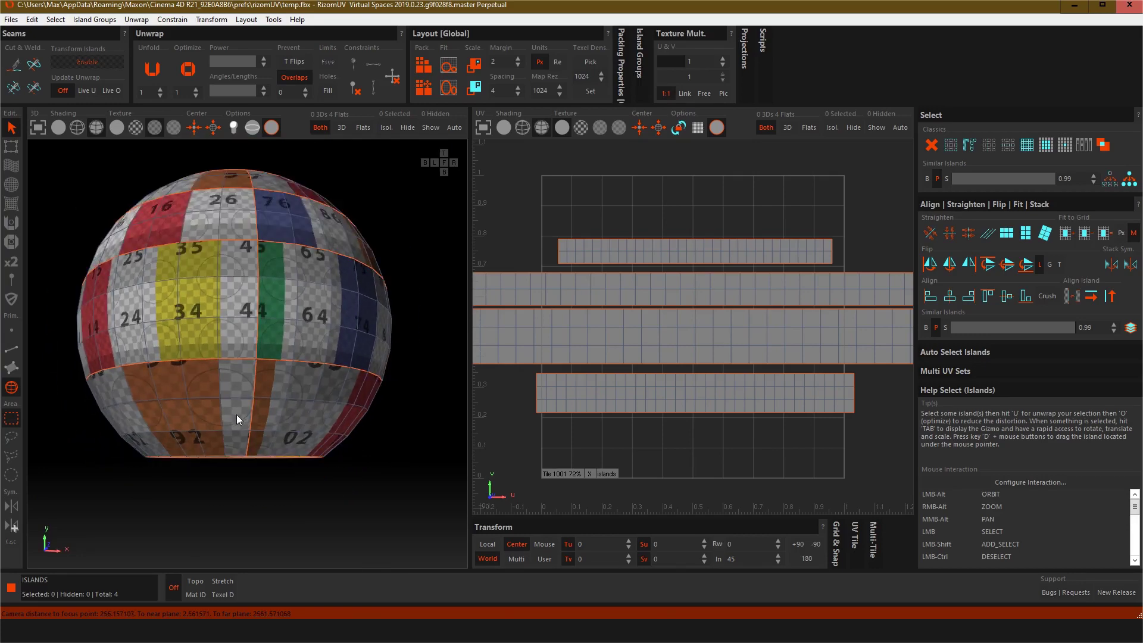
scroll(237, 415, "up", 2)
scroll(237, 414, "down", 1)
mouse_move(321, 410)
left_mouse_down("alt")
mouse_move(329, 358)
mouse_move(328, 435)
mouse_move(328, 424)
left_mouse_up("alt")
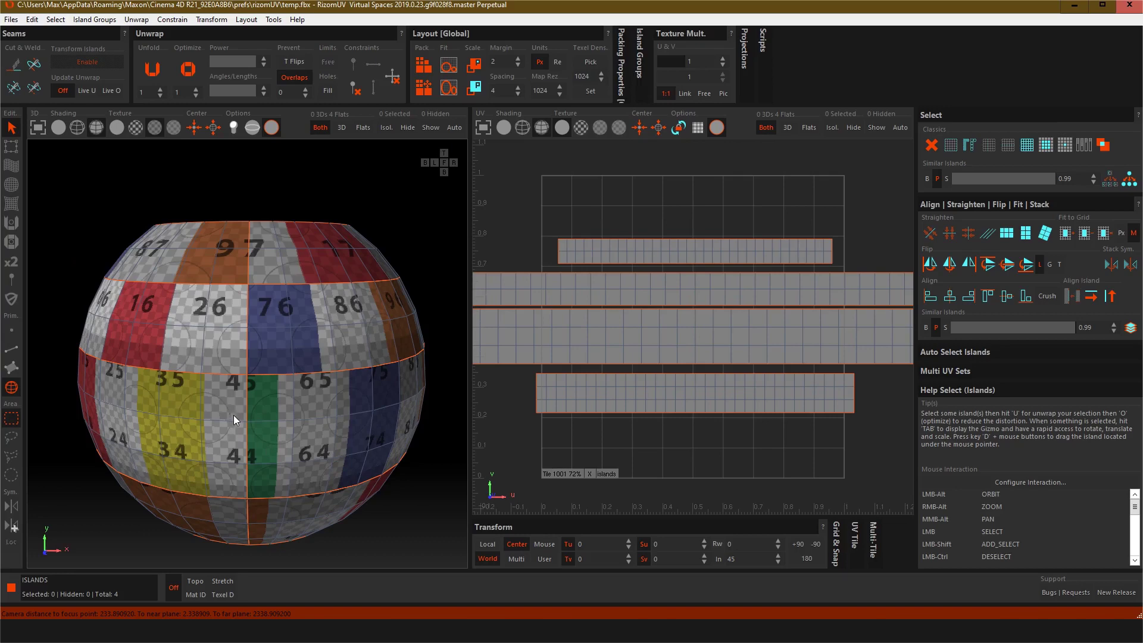
scroll(233, 415, "down", 1)
scroll(245, 419, "up", 1)
scroll(248, 420, "down", 1)
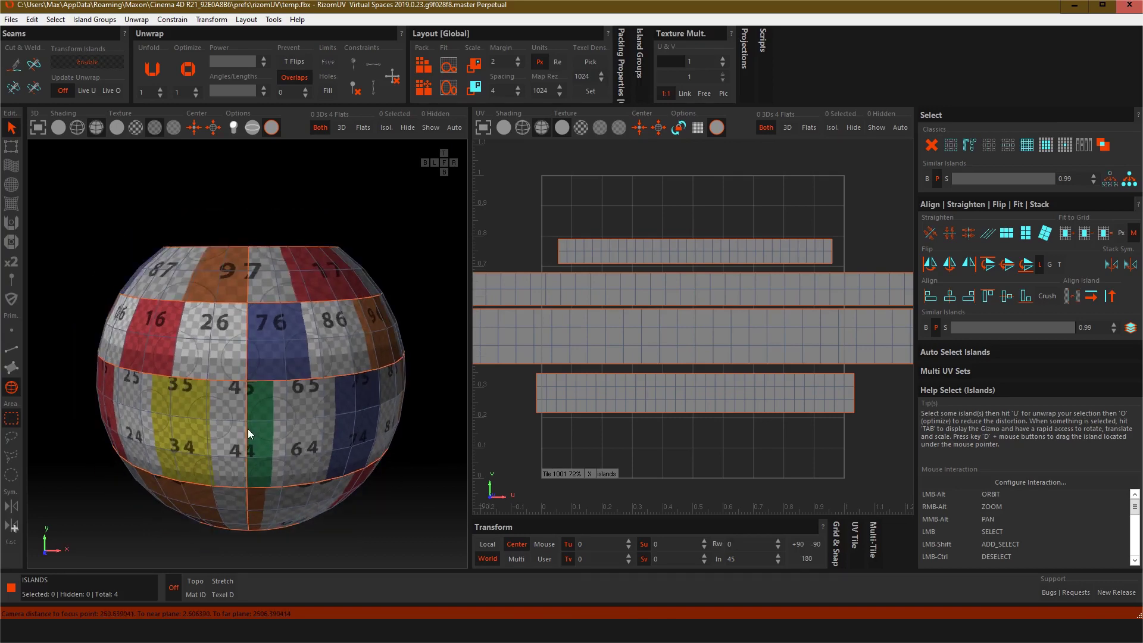
Step: Select the upper middle band island and pick its texel density
left_click(252, 344)
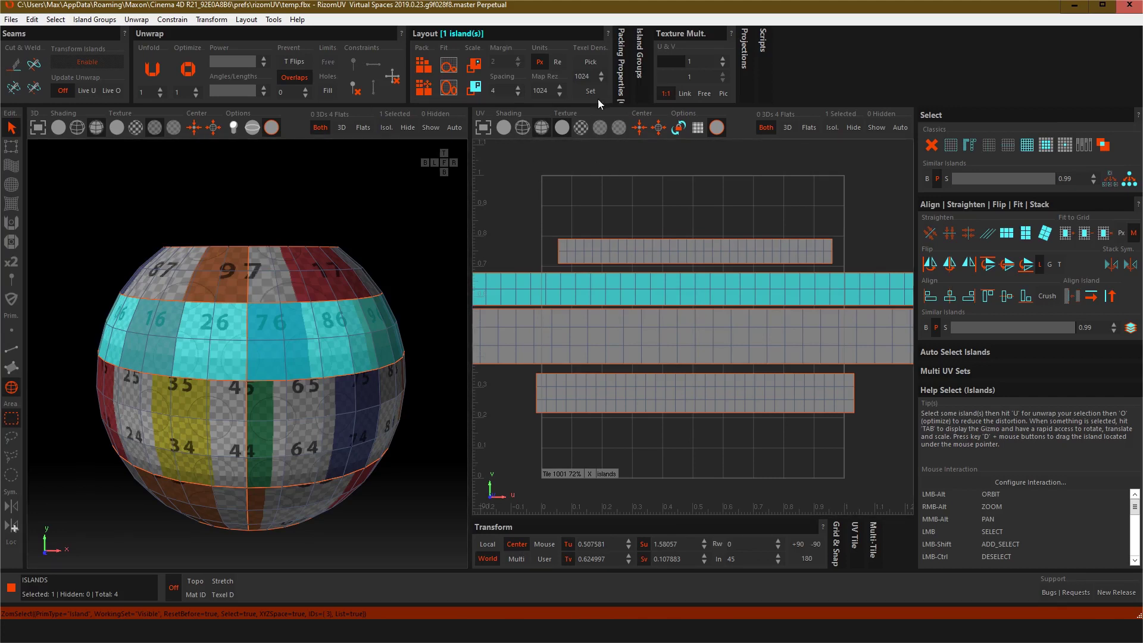
left_click(592, 62)
scroll(704, 315, "down", 5)
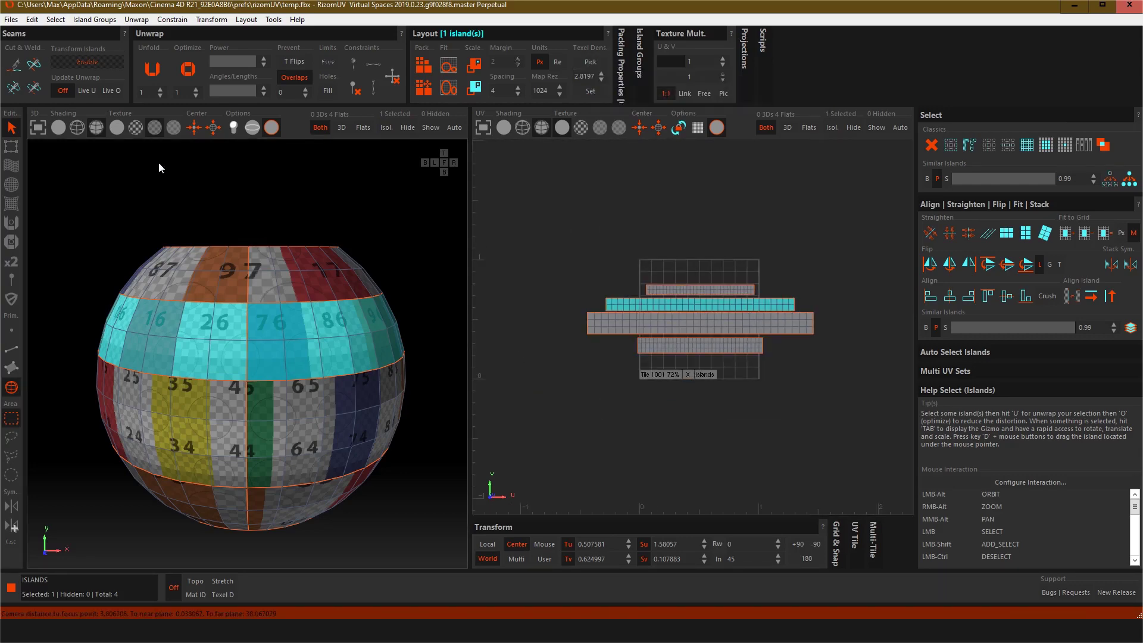
Step: Activate the transform gizmo and move the upper middle band island above the UV tile, then deselect it
left_click(12, 146)
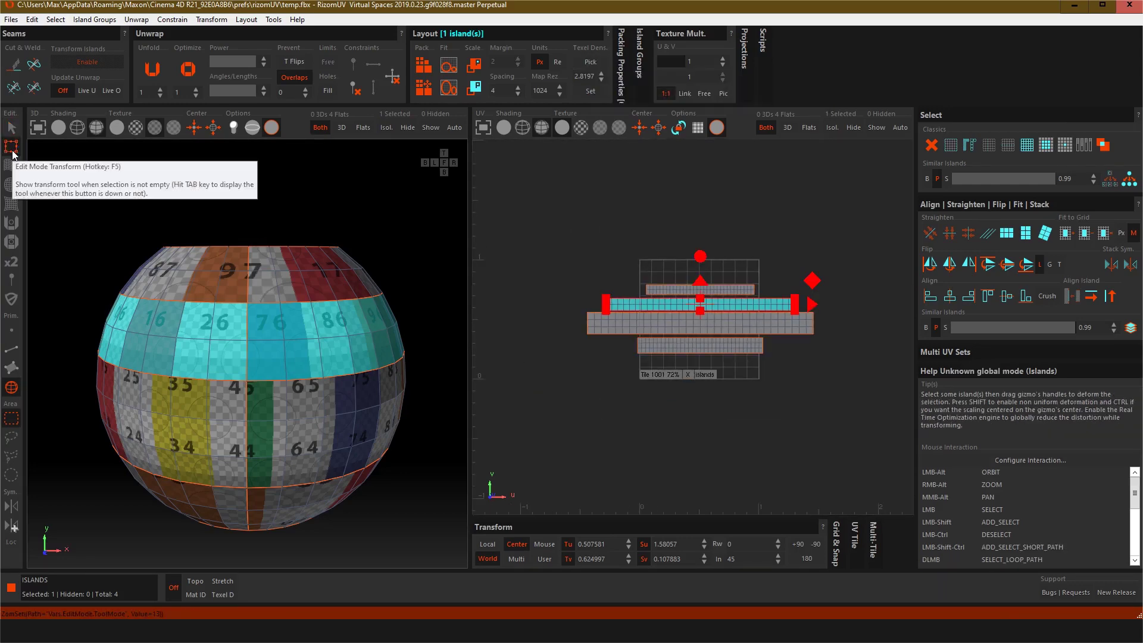
key("f")
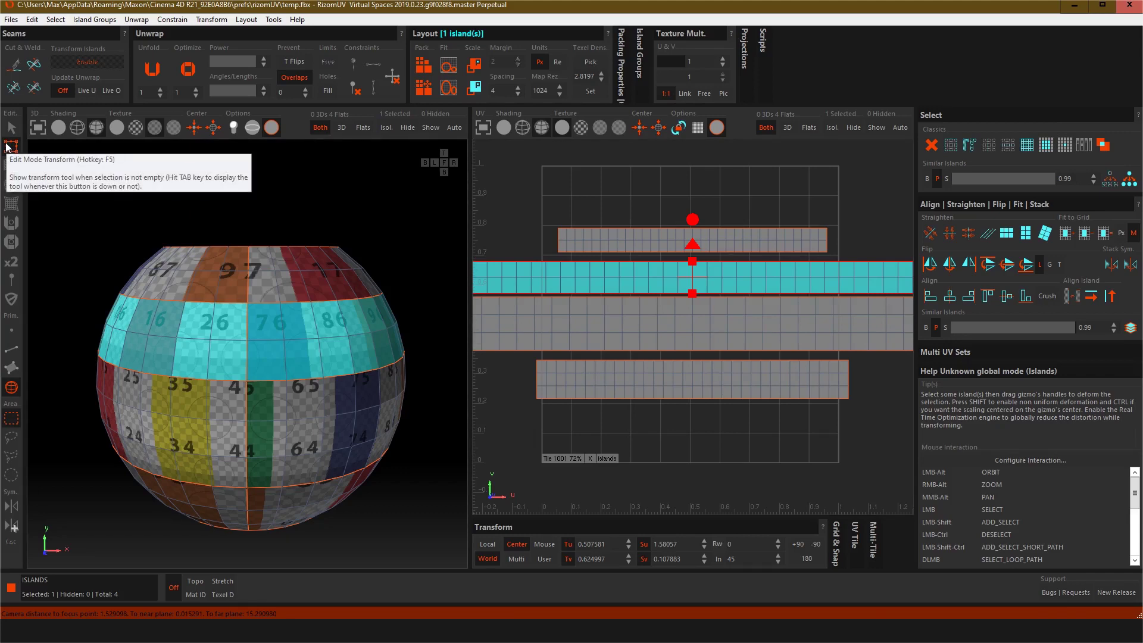
scroll(693, 287, "down", 3)
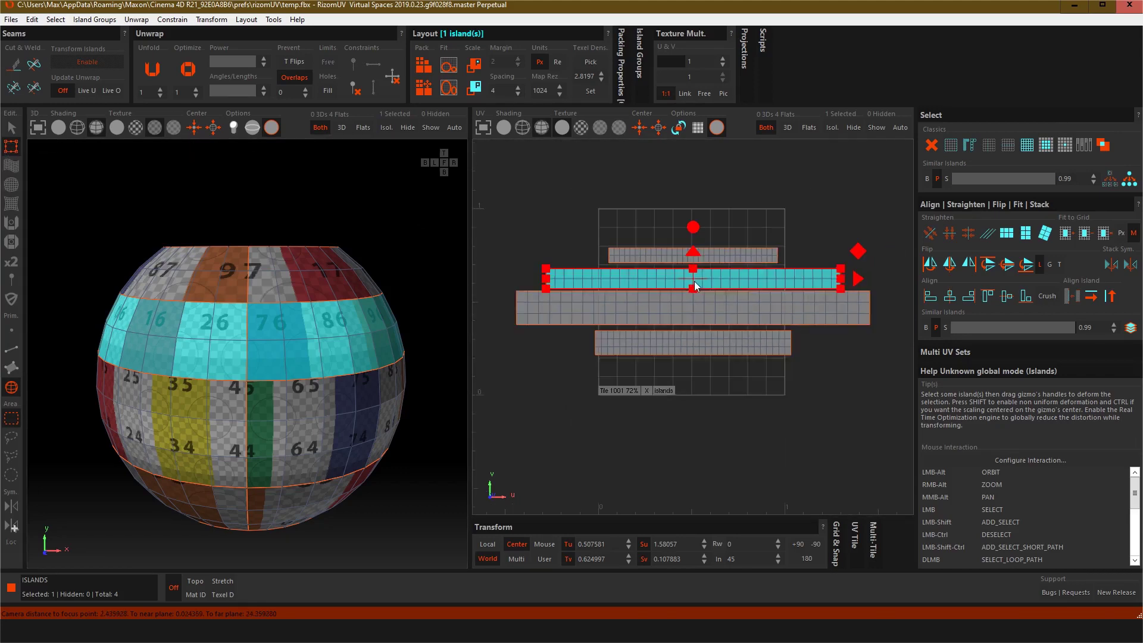
left_click_drag(694, 281, 682, 180)
left_click(895, 423)
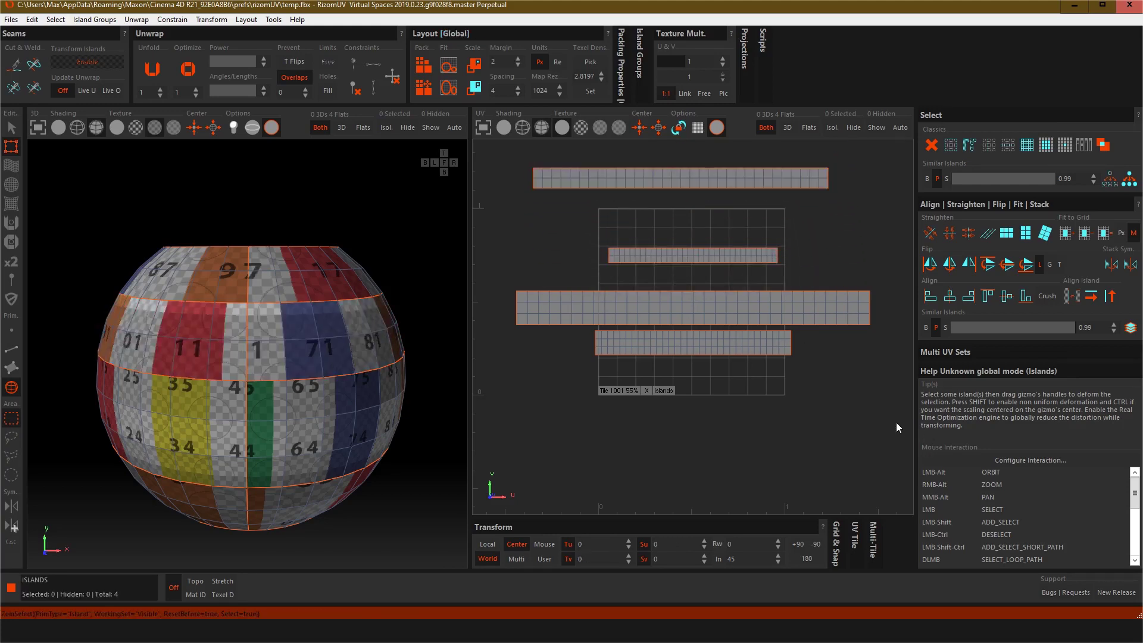
Step: Select the other three islands and set them to the picked texel density
left_click_drag(892, 433, 502, 229)
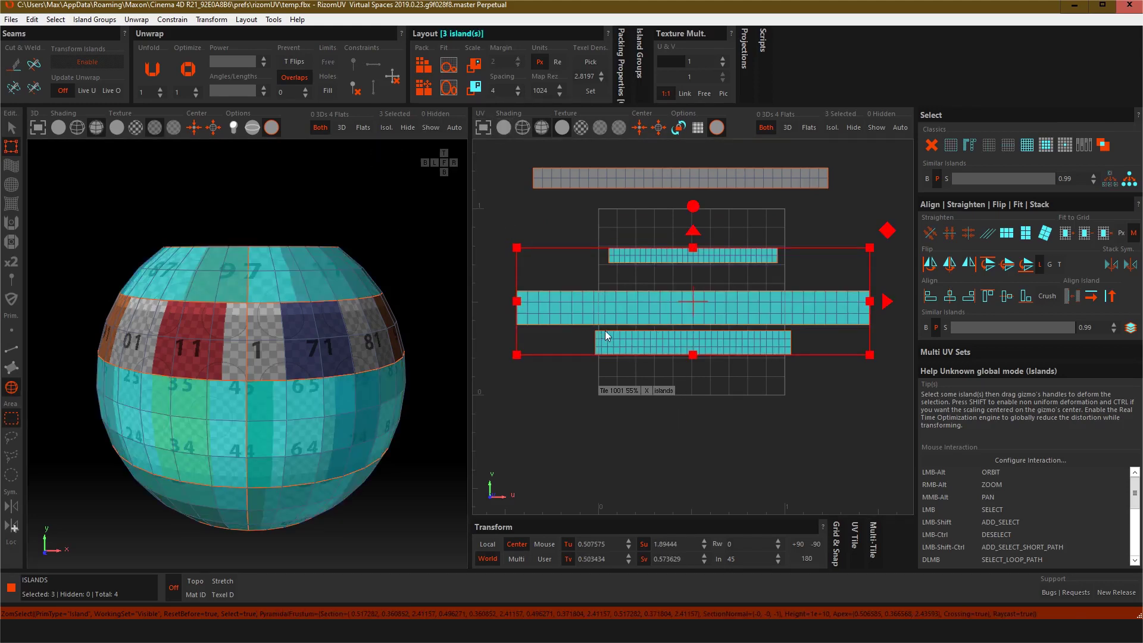
left_click(594, 94)
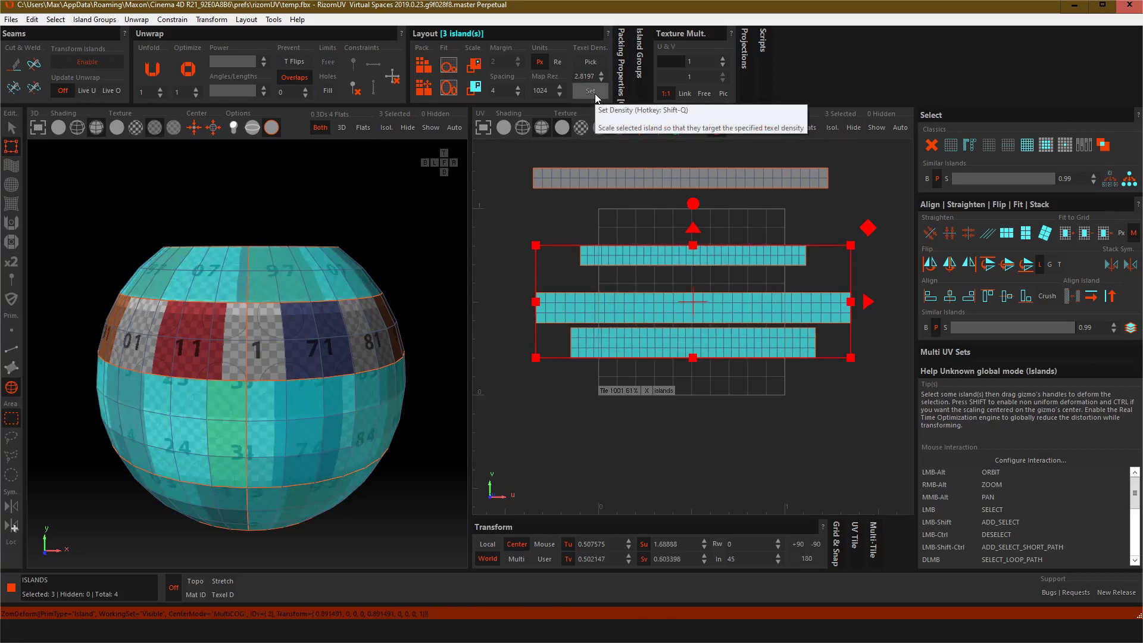
scroll(304, 351, "up", 2)
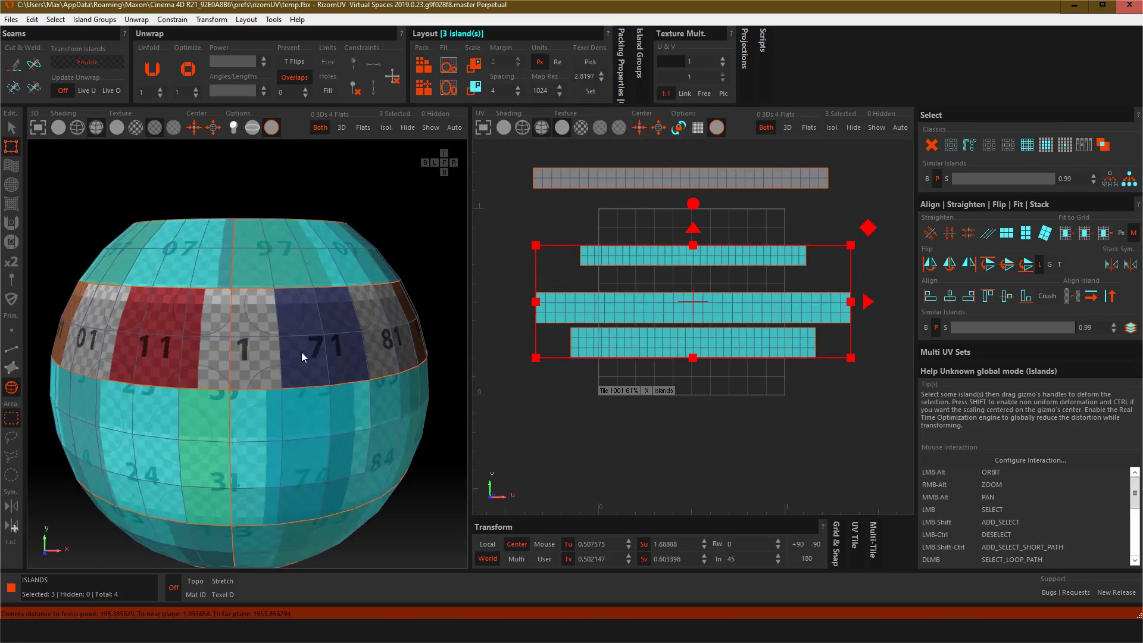
left_click(404, 255)
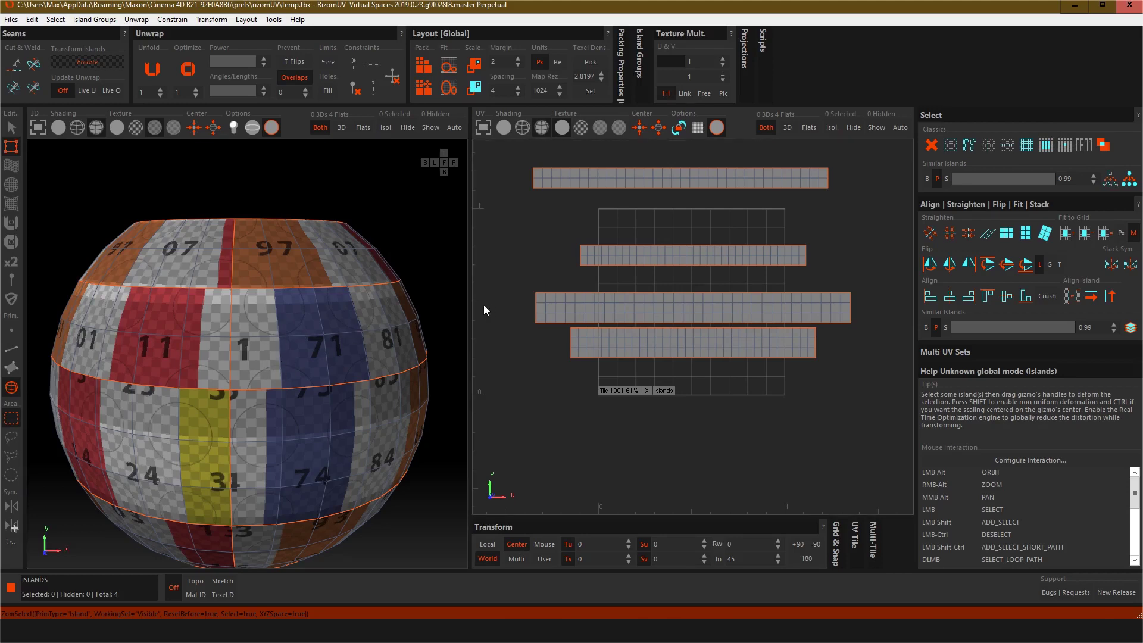
Step: Move the upper middle band island back into the tile between the top rim and lower band islands
left_click(668, 182)
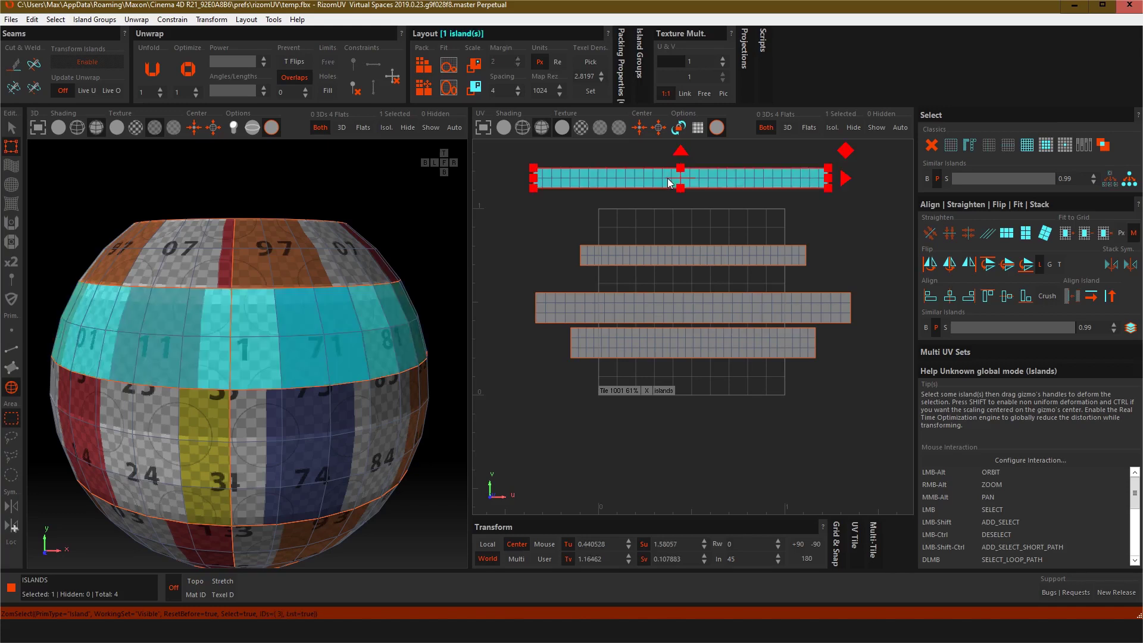
left_click_drag(680, 177, 683, 279)
left_click(519, 195)
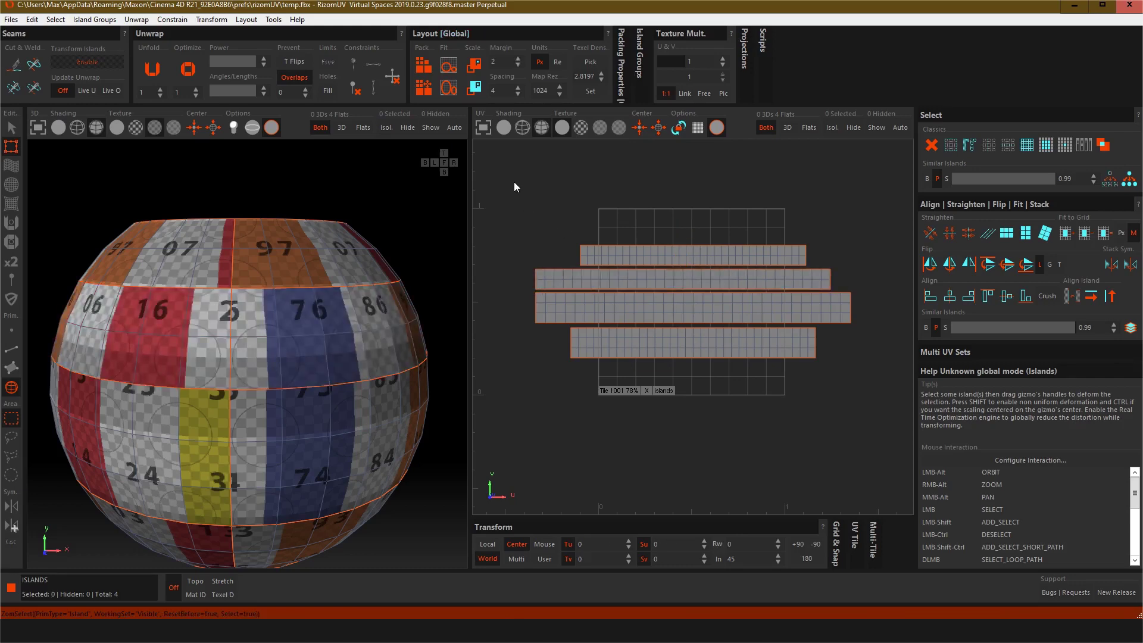
Step: Select all four islands, align them to the left, and scale them down into the tile's lower-left corner
left_click_drag(513, 181, 870, 384)
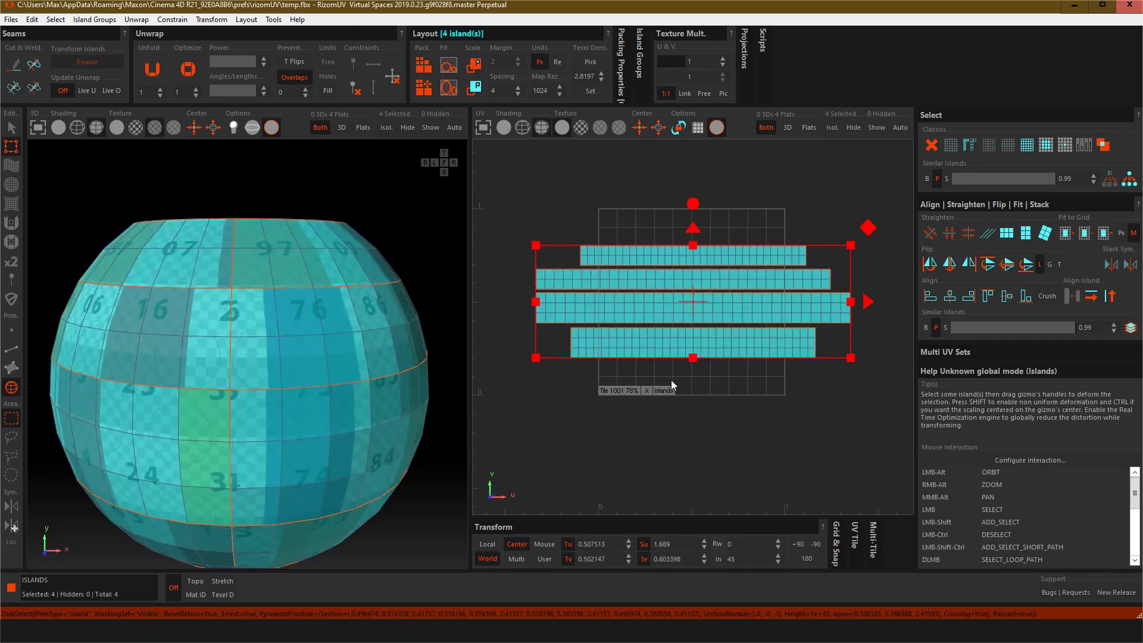
left_click(933, 298)
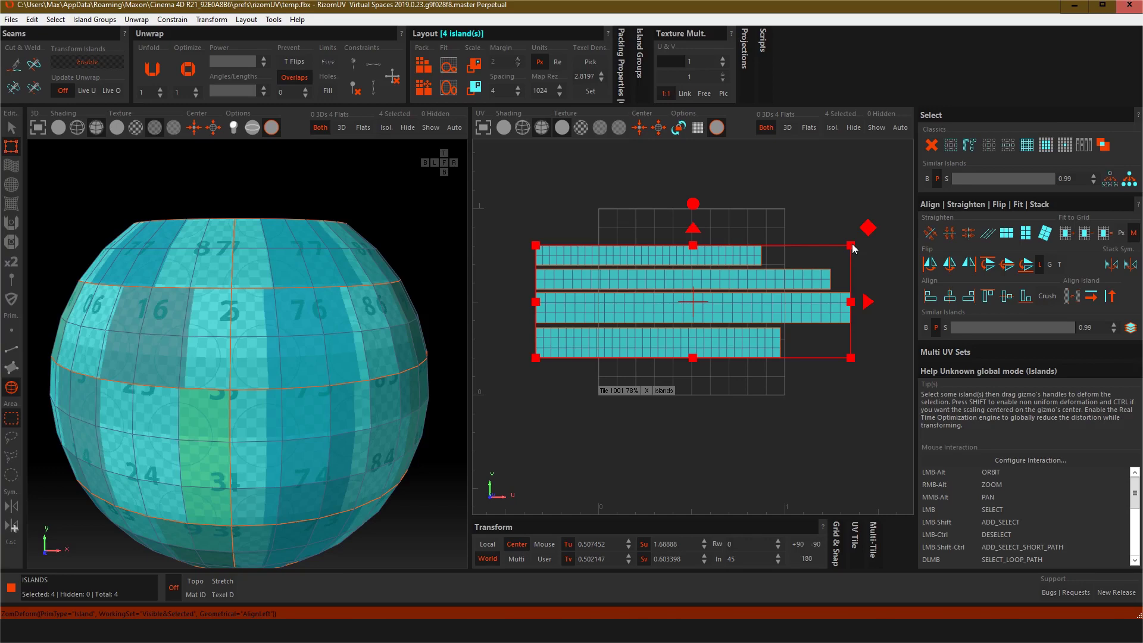
left_click_drag(852, 247, 713, 308)
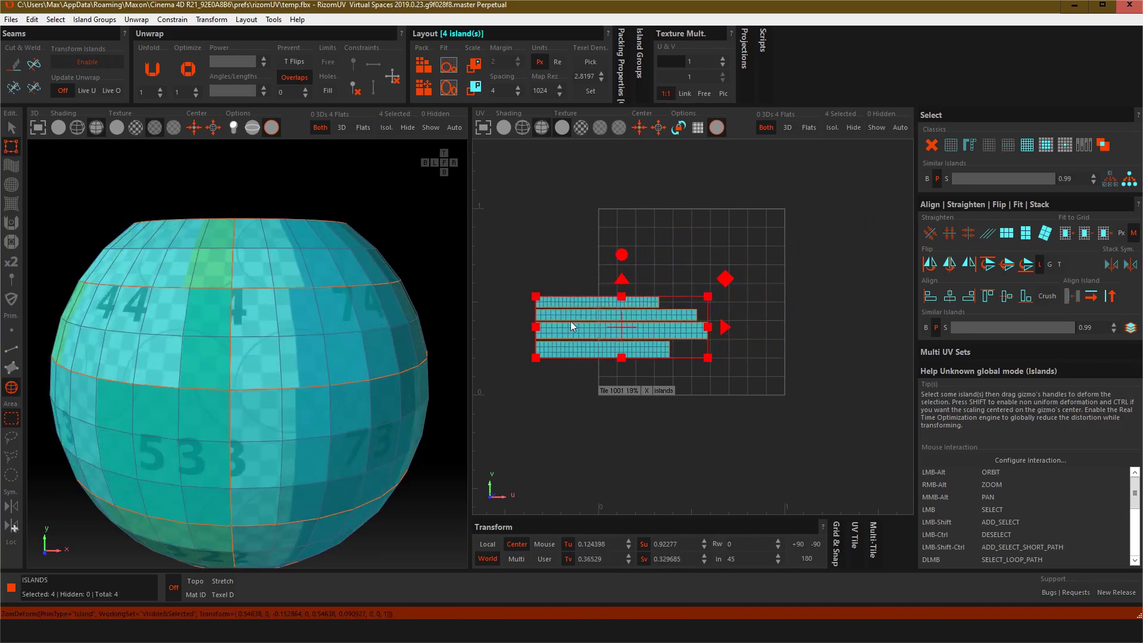
left_click_drag(614, 324, 679, 345)
left_click_drag(680, 349, 682, 350)
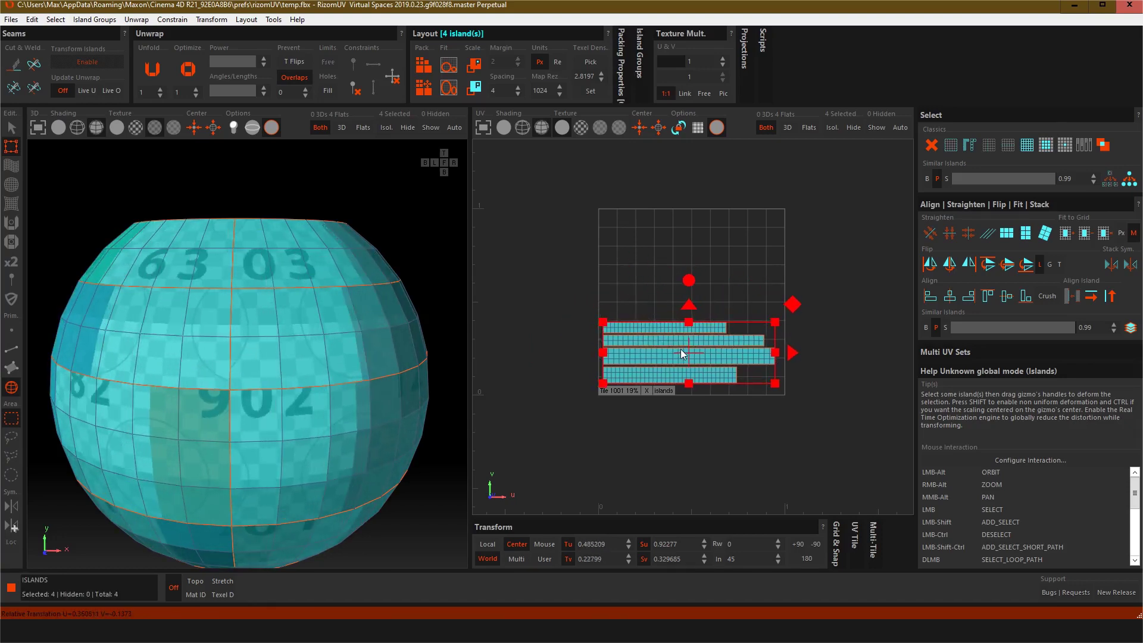
Step: Scale the four islands up from the corner so they fill the UV tile without crossing its edges
scroll(688, 383, "up", 3)
scroll(691, 384, "down", 2)
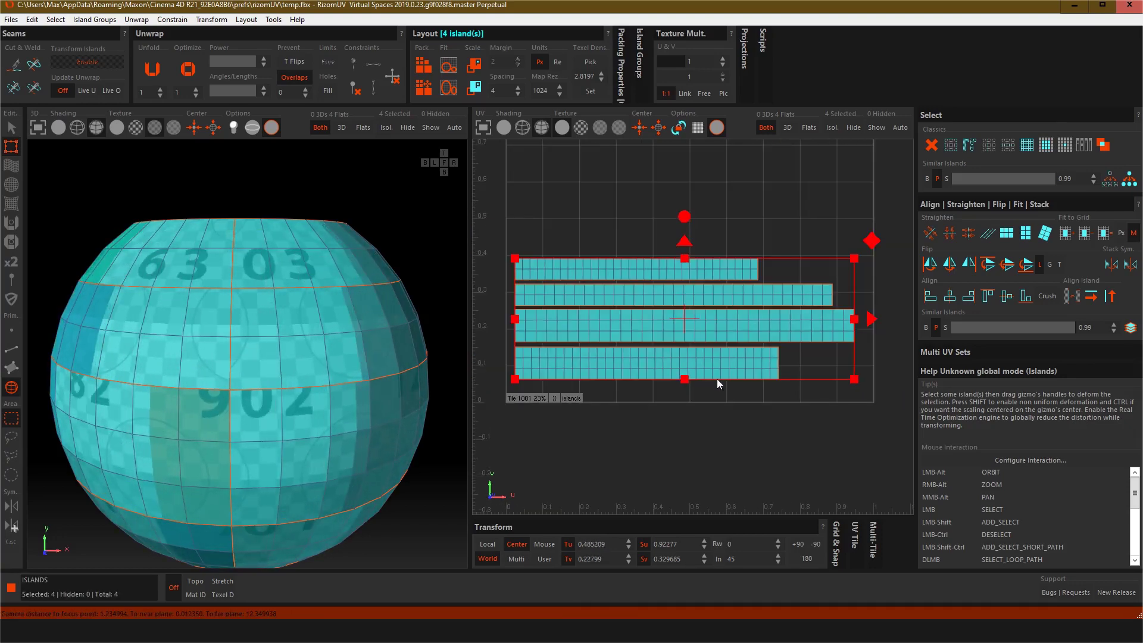
left_click_drag(855, 259, 872, 249)
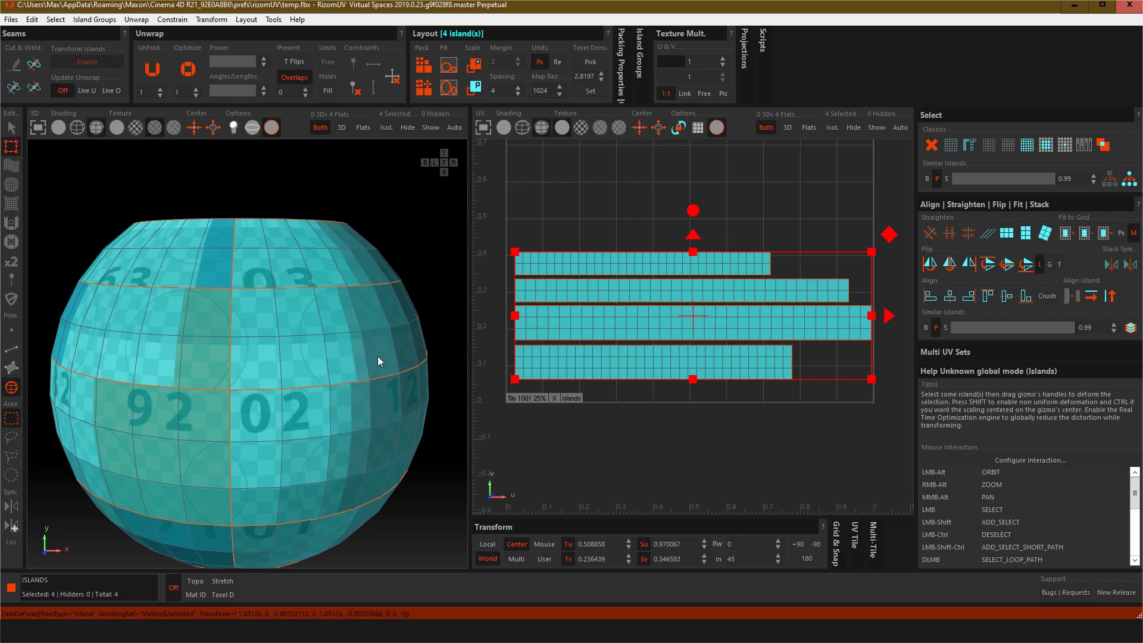
scroll(637, 380, "down", 1)
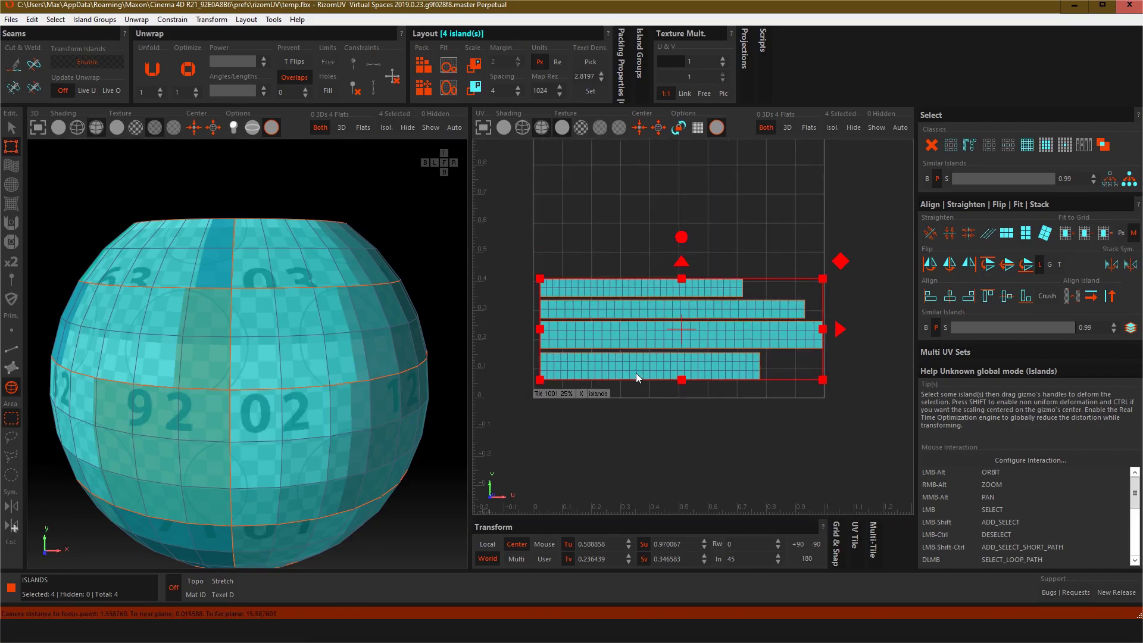
scroll(636, 372, "up", 2)
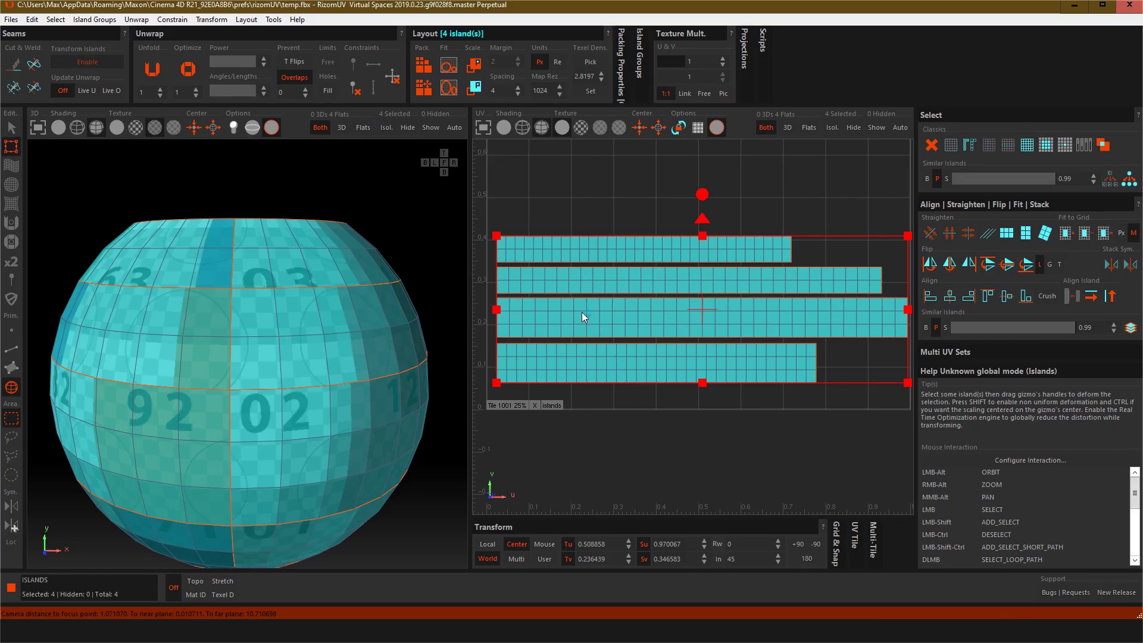
left_click_drag(581, 312, 576, 315)
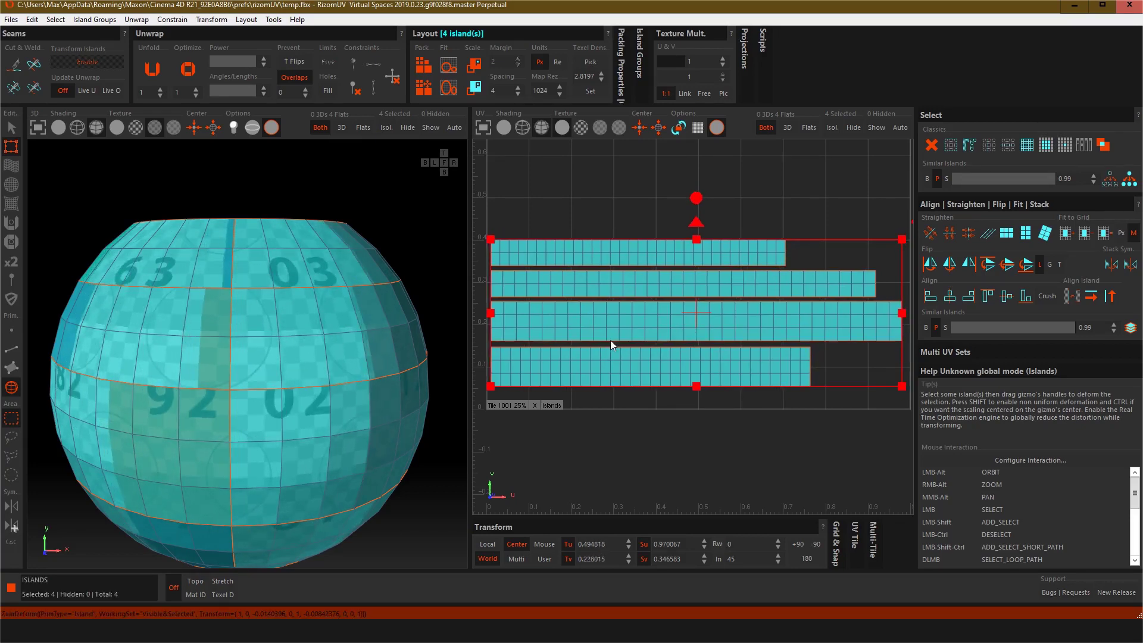
middle_click_drag(761, 423, 624, 461, "alt")
scroll(673, 328, "up", 2)
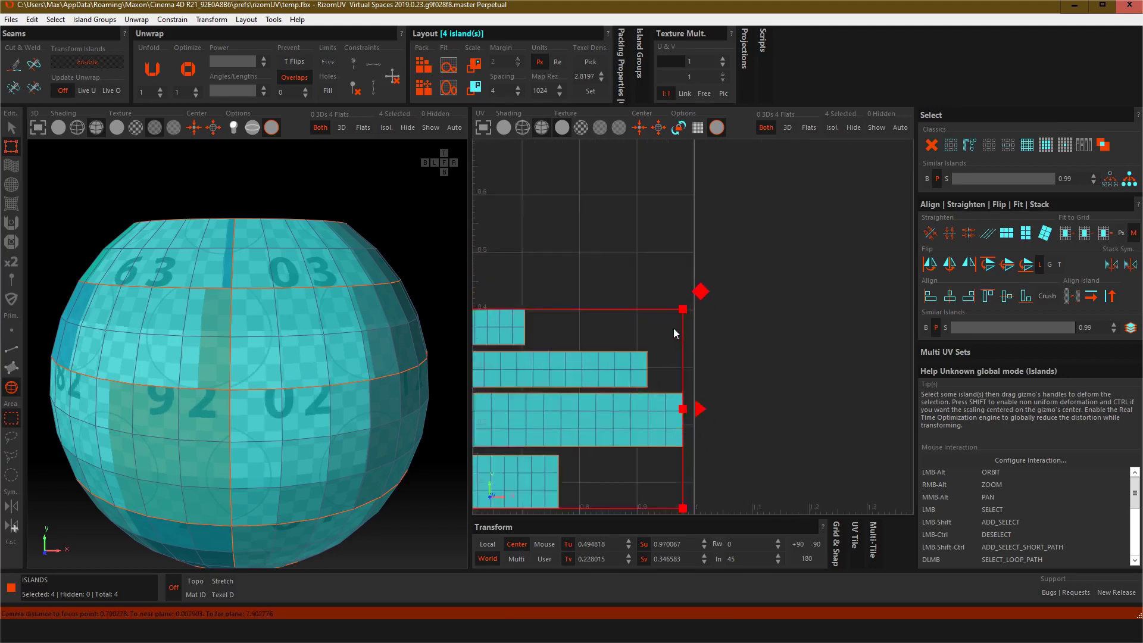
scroll(679, 321, "up", 4)
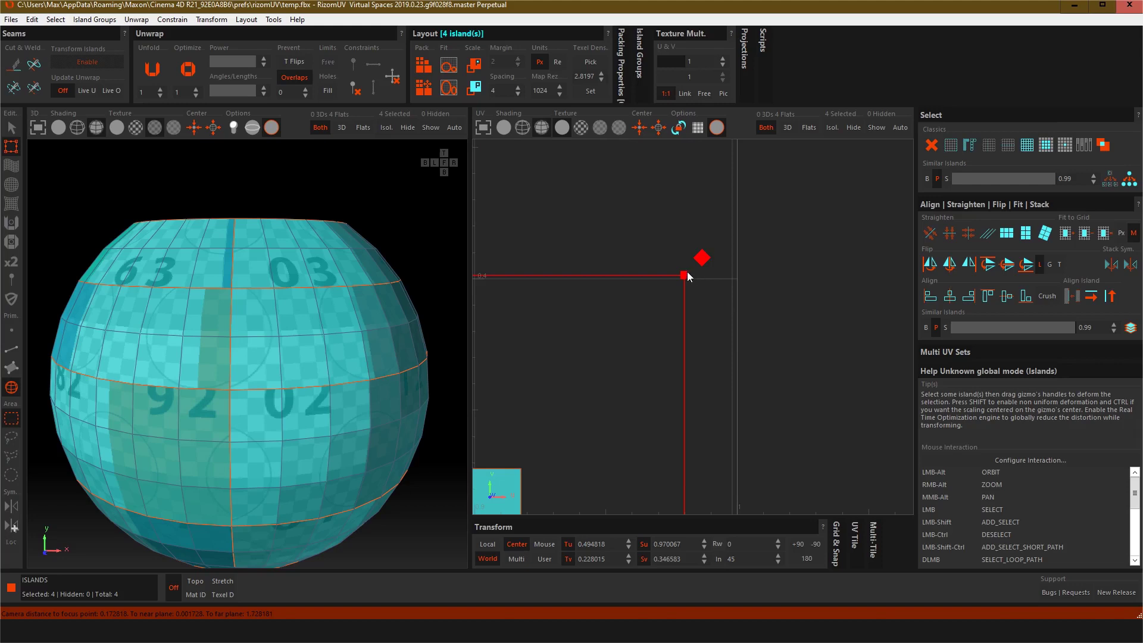
left_click_drag(686, 277, 727, 247)
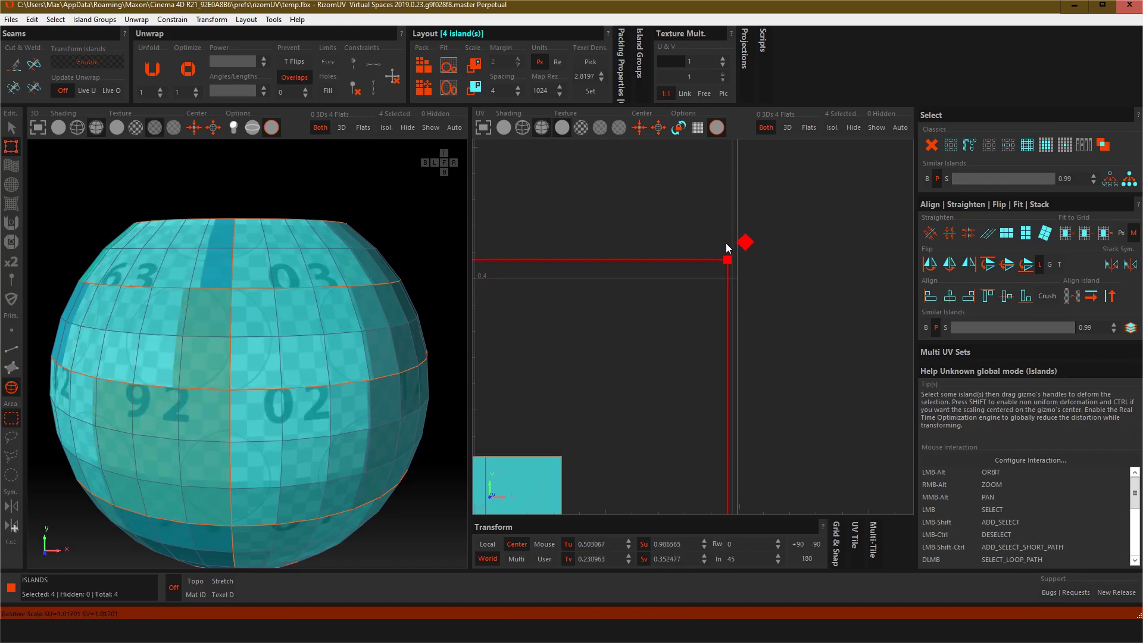
scroll(688, 333, "down", 3)
scroll(712, 383, "up", 2)
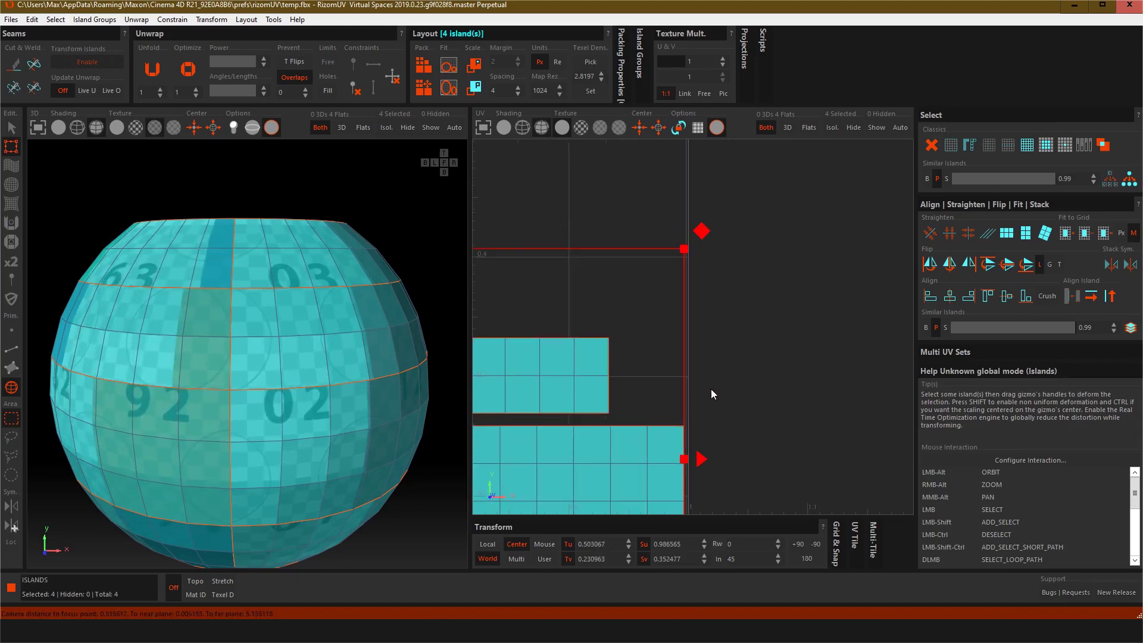
scroll(684, 252, "down", 10)
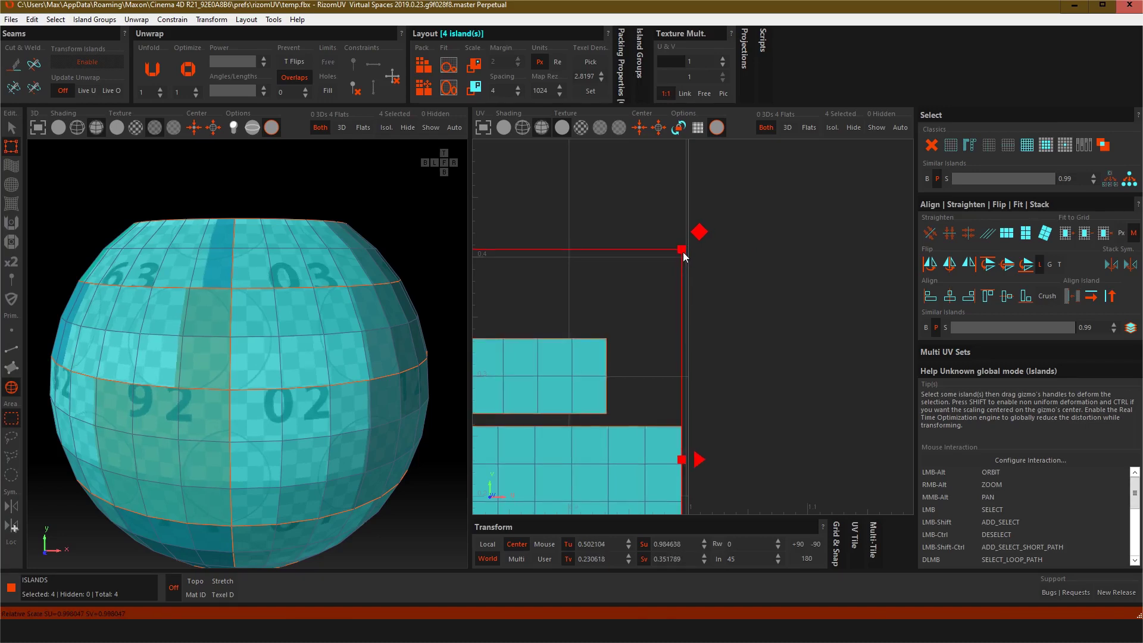
middle_click_drag(688, 297, 740, 323)
scroll(740, 323, "up", 8)
scroll(741, 323, "down", 2)
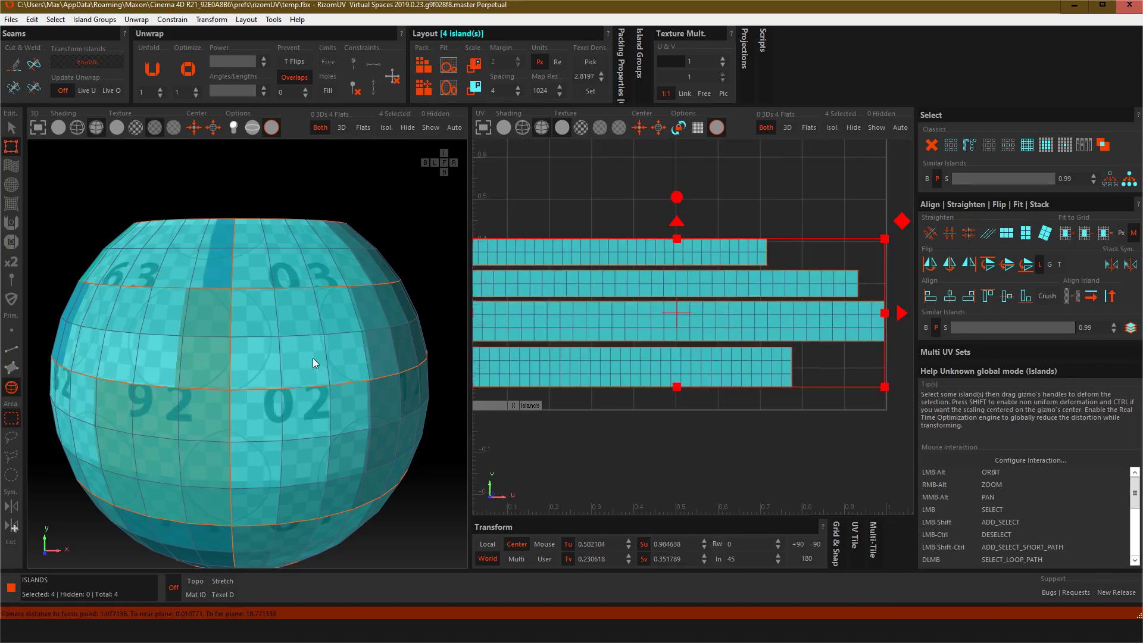
scroll(264, 398, "down", 3)
Step: Save the UV layout back to the file
left_click_drag(125, 375, 158, 424, "alt")
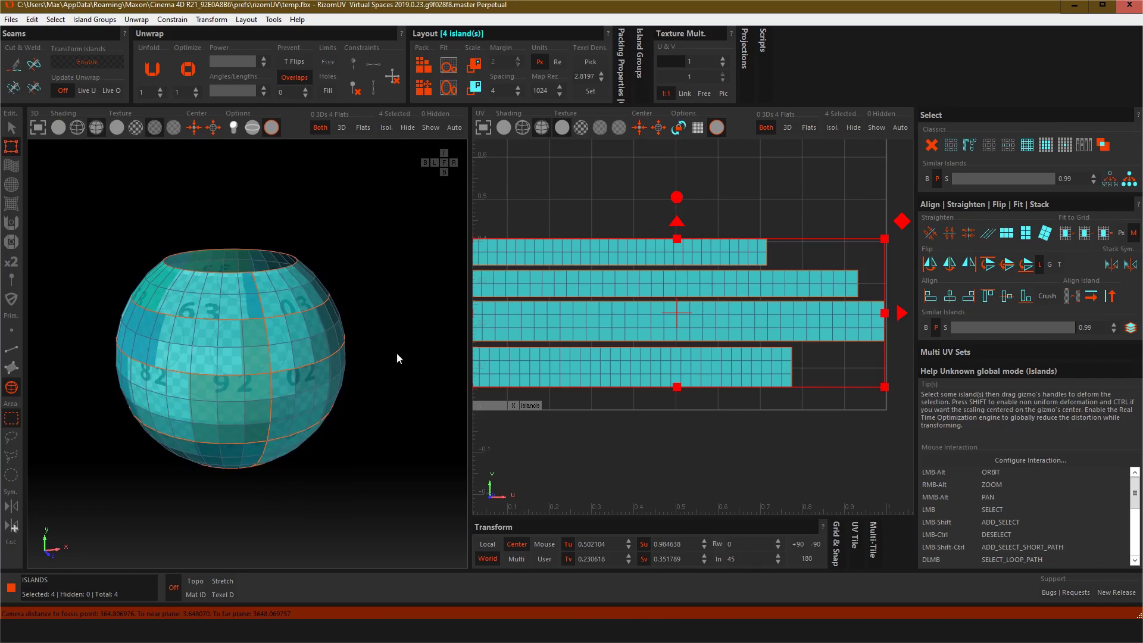
scroll(642, 343, "down", 2)
scroll(642, 344, "up", 3)
scroll(640, 344, "down", 1)
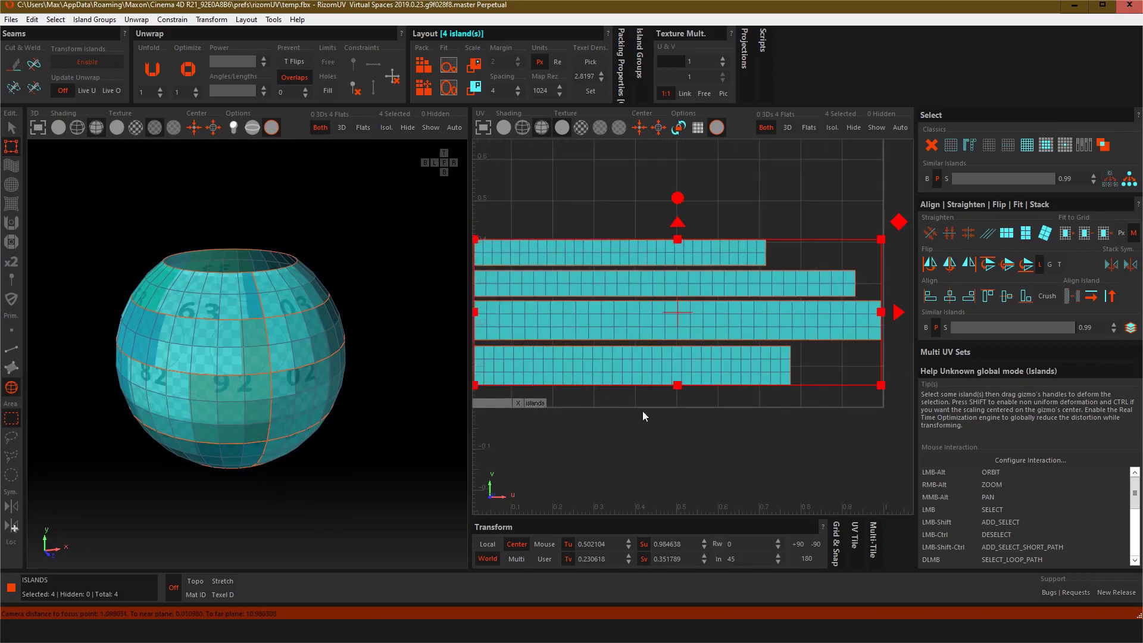
middle_click_drag(642, 411, 680, 442)
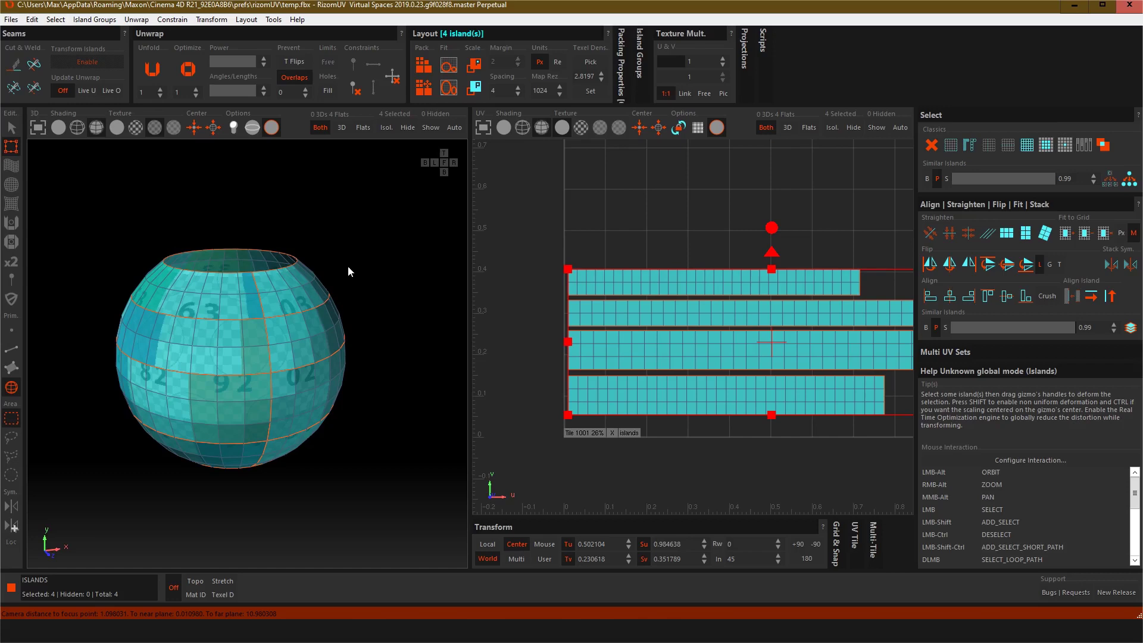
left_click(9, 20)
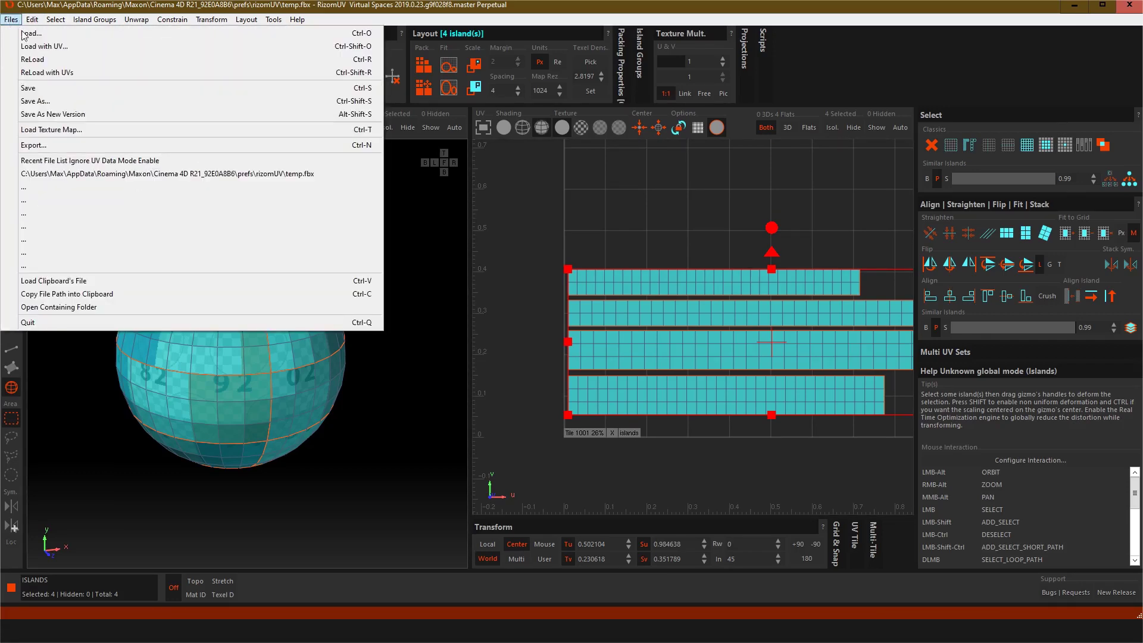
left_click(28, 88)
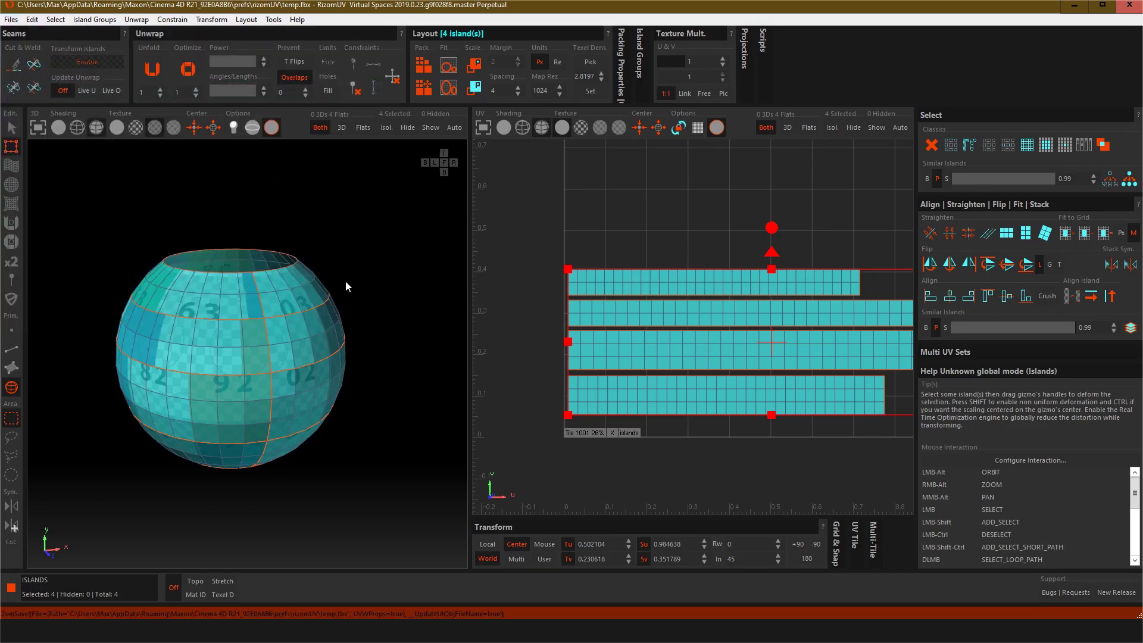
Step: Switch to Cinema 4D, open the Texture UV editor with point mode, and inspect the updated UV layout
key("alt+Tab")
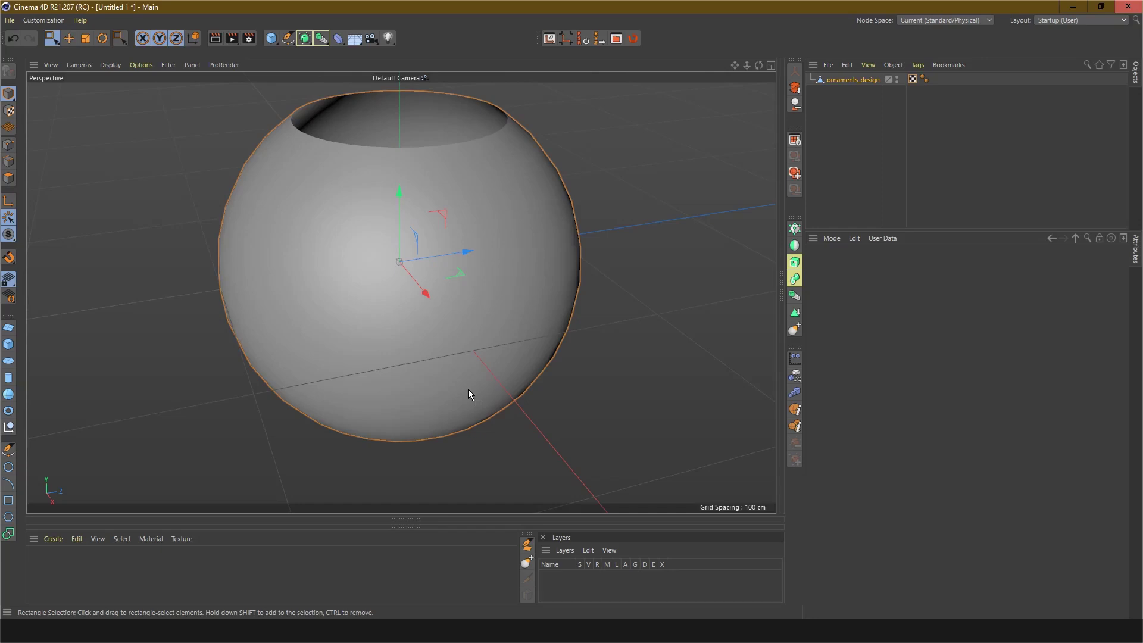
left_click(794, 295)
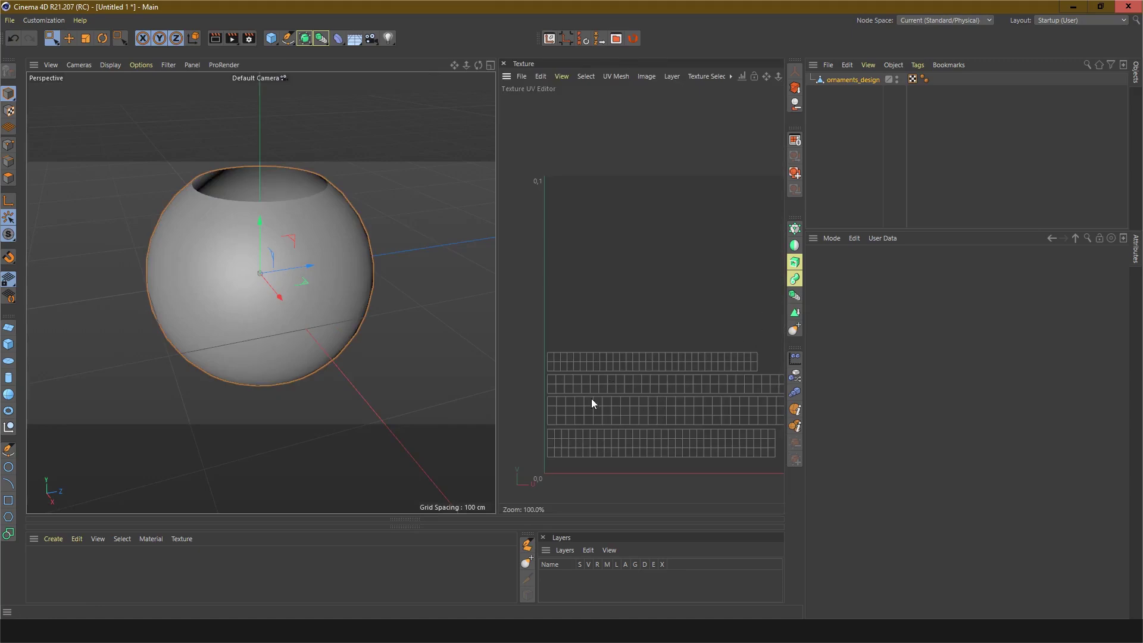
left_click(8, 144)
scroll(602, 388, "up", 5)
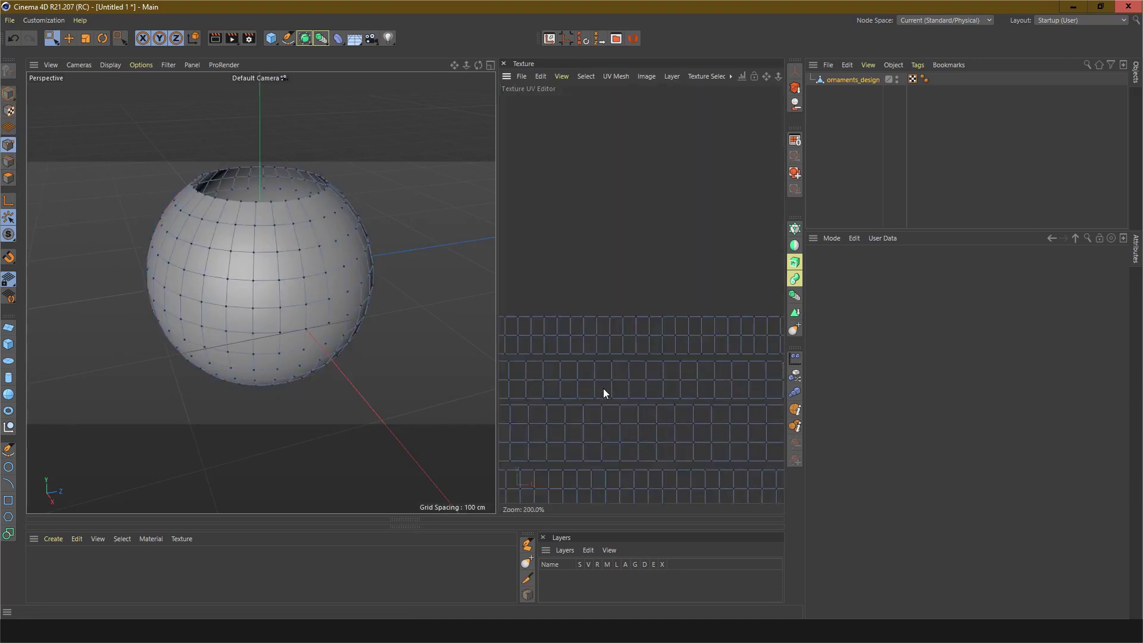
scroll(619, 387, "down", 5)
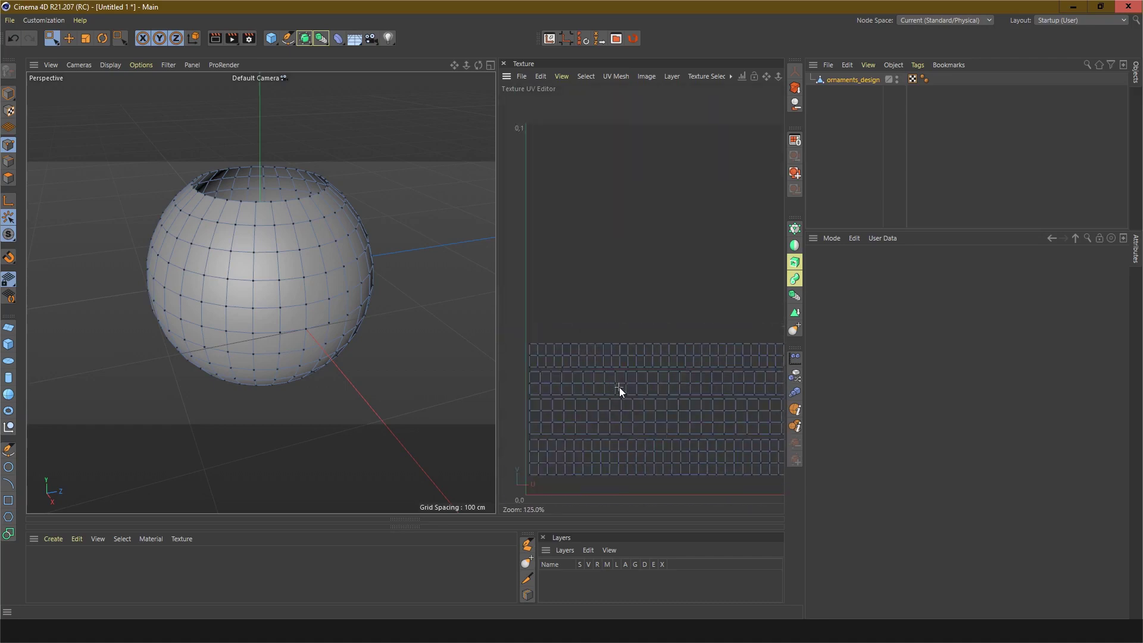
scroll(644, 405, "up", 5)
scroll(644, 405, "down", 4)
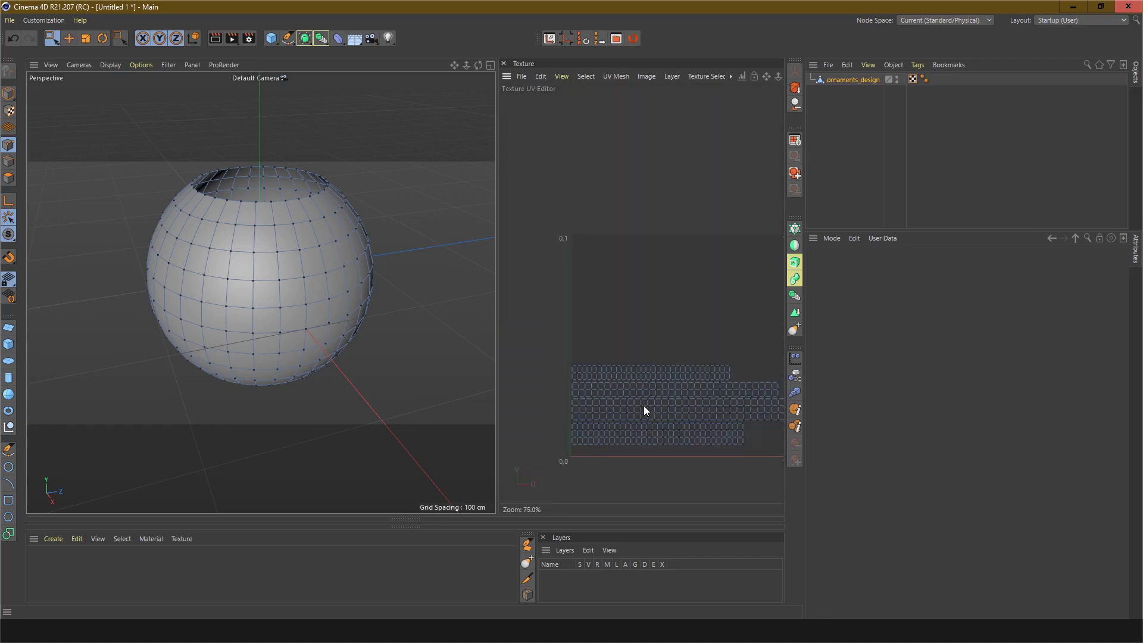
Step: Switch to model mode and select the ornaments_design object
scroll(644, 406, "up", 7)
scroll(644, 405, "down", 6)
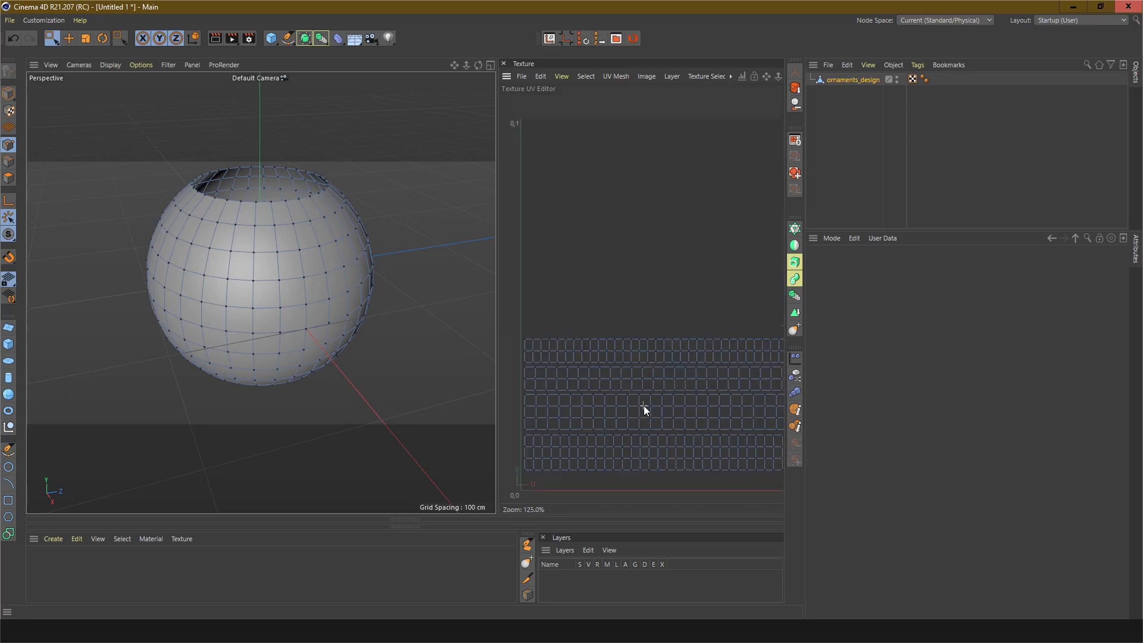
scroll(644, 405, "up", 1)
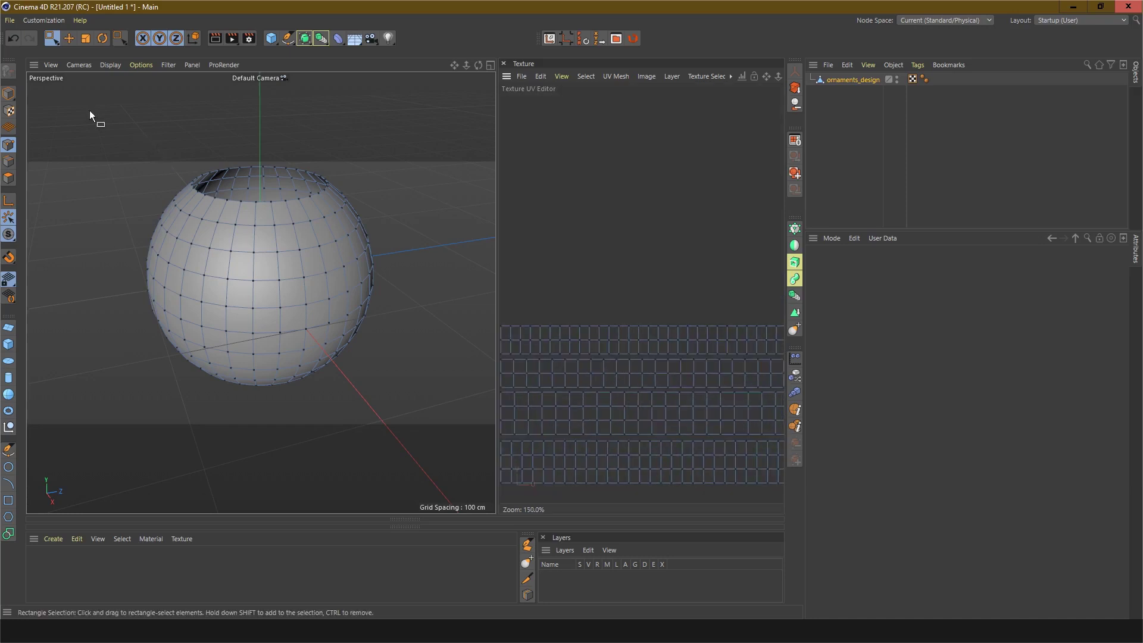
left_click(9, 92)
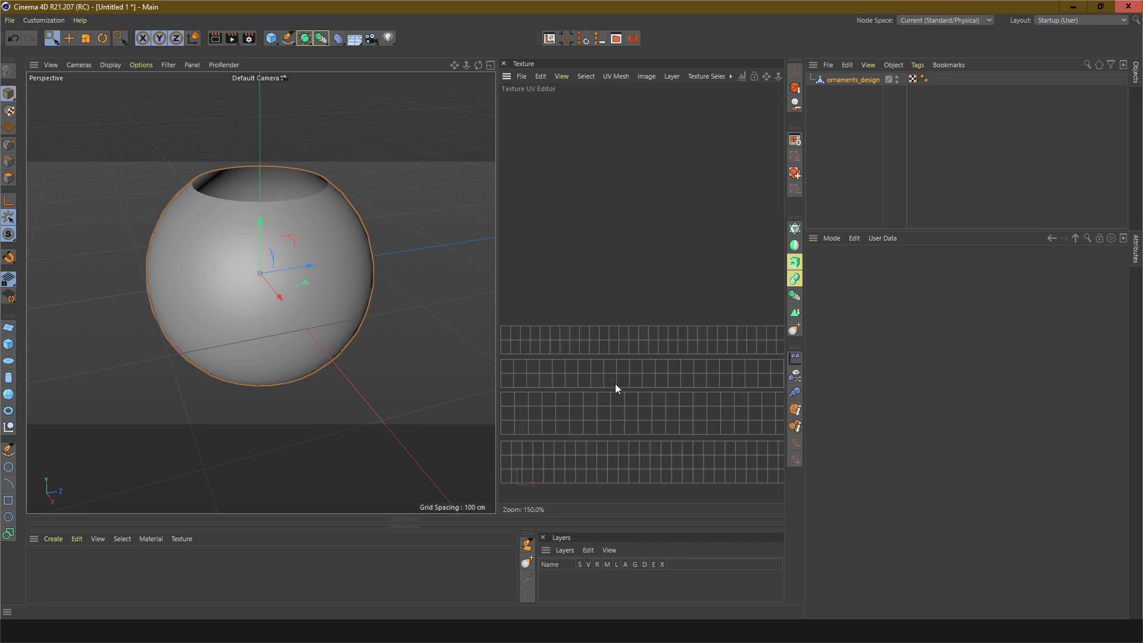
left_click(844, 80)
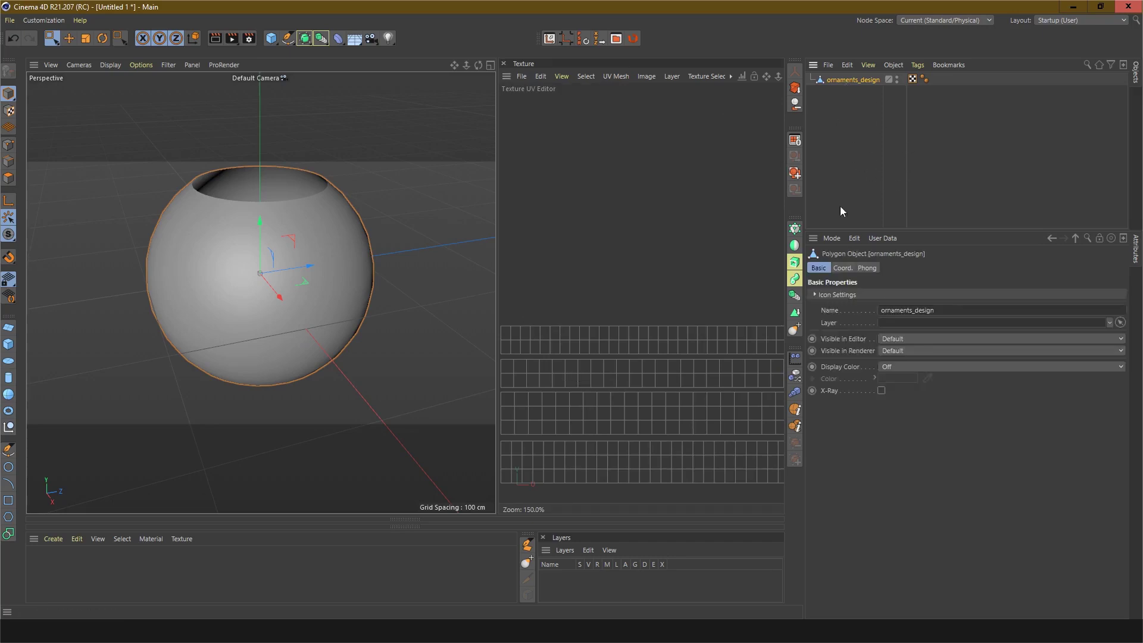
Step: Export the selected object as FBX, accepting the default FBX export settings
left_click(829, 65)
mouse_move(852, 130)
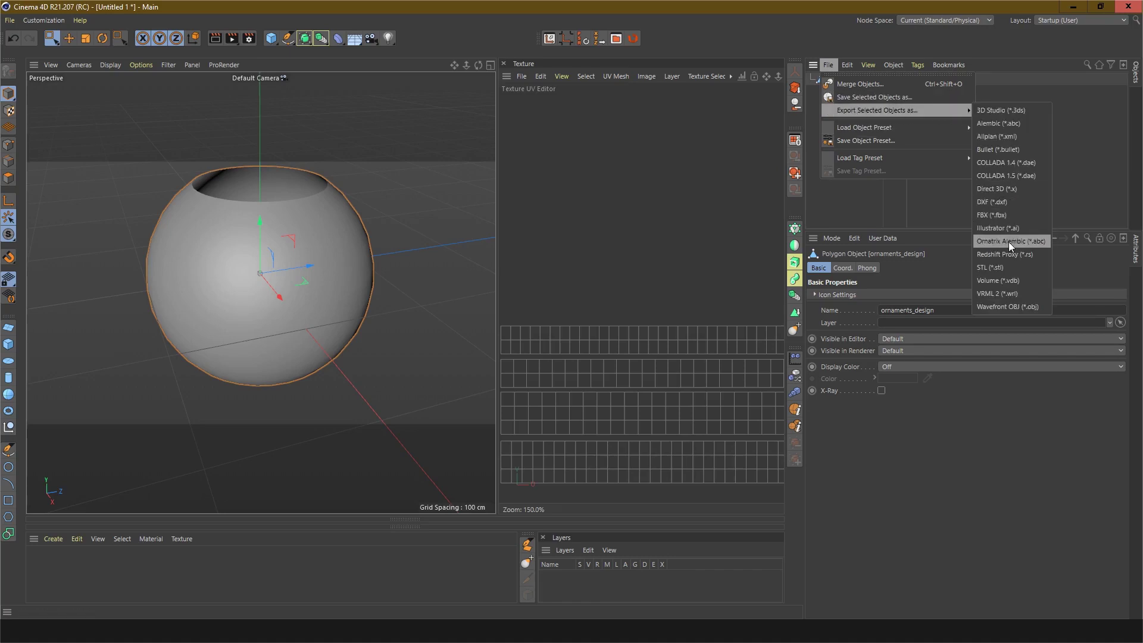
left_click(994, 215)
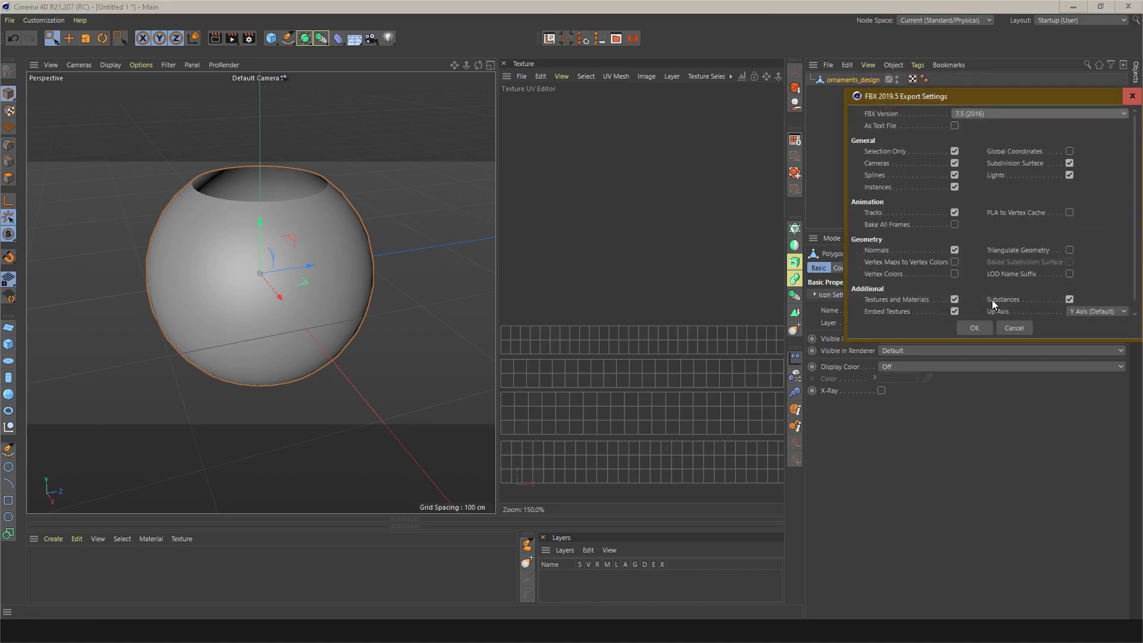
left_click(975, 328)
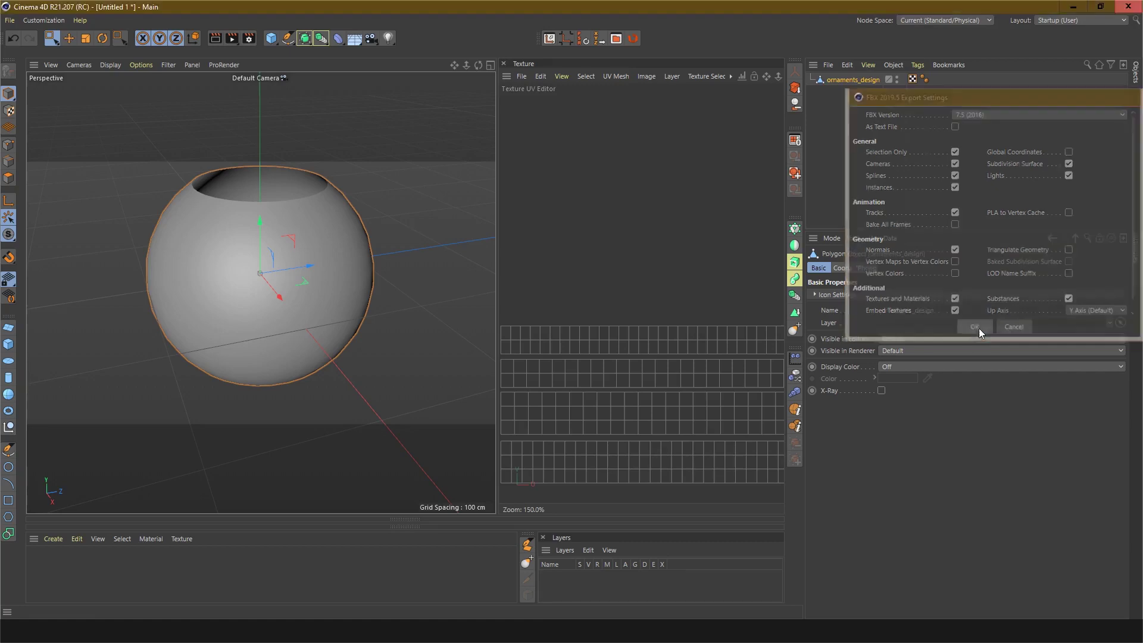
Step: Save the exported FBX on the Desktop under the name Sphere-1.fbx
left_click(365, 309)
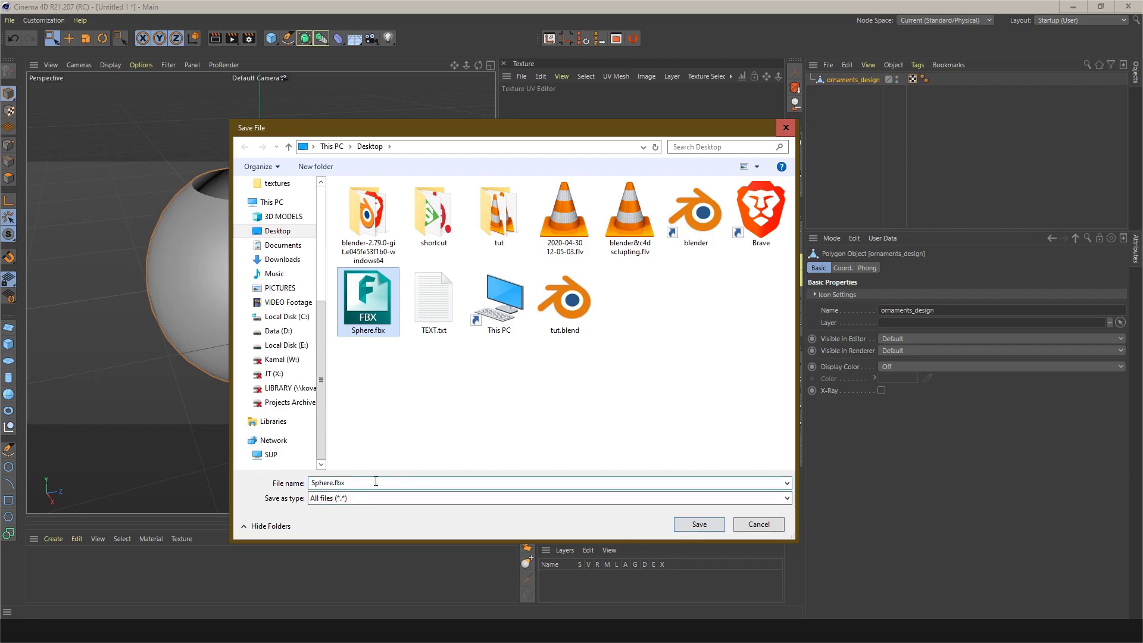
left_click(341, 484)
left_click(335, 484)
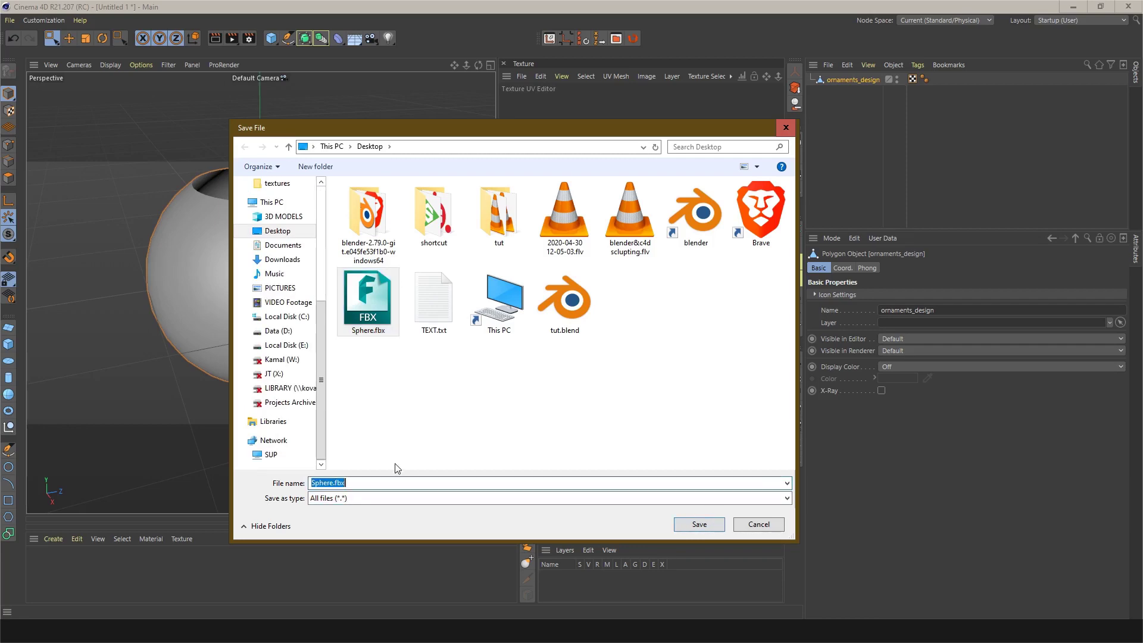
key("Right")
key("Left")
key("Left")
key("Left")
type("-1")
key("Return")
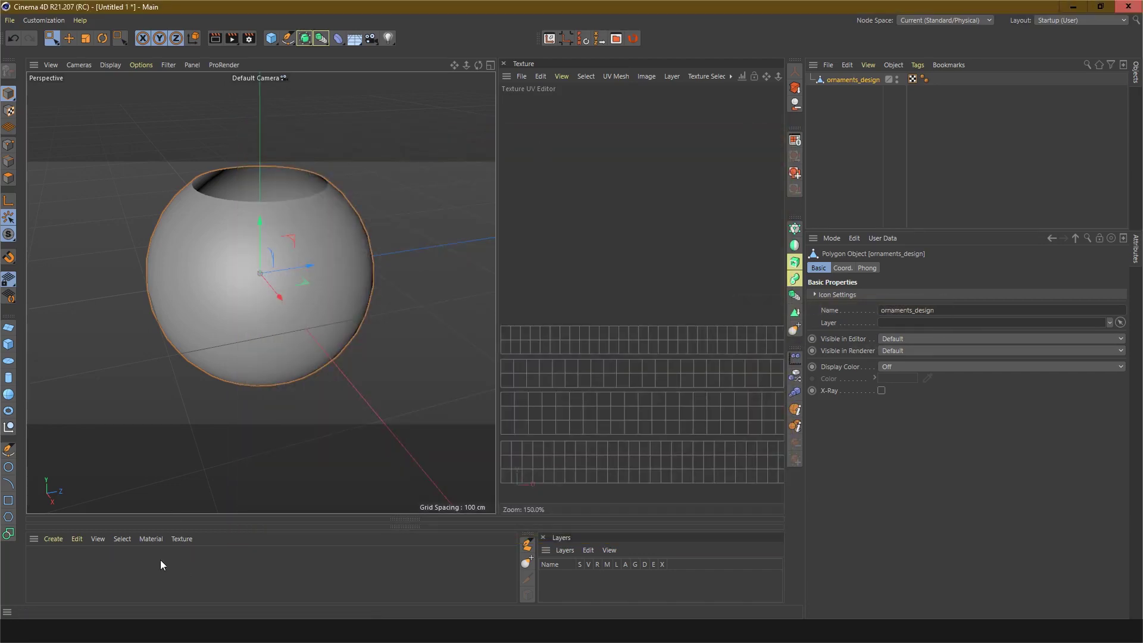
Step: Launch Substance Painter and close its welcome dialog
left_click(14, 631)
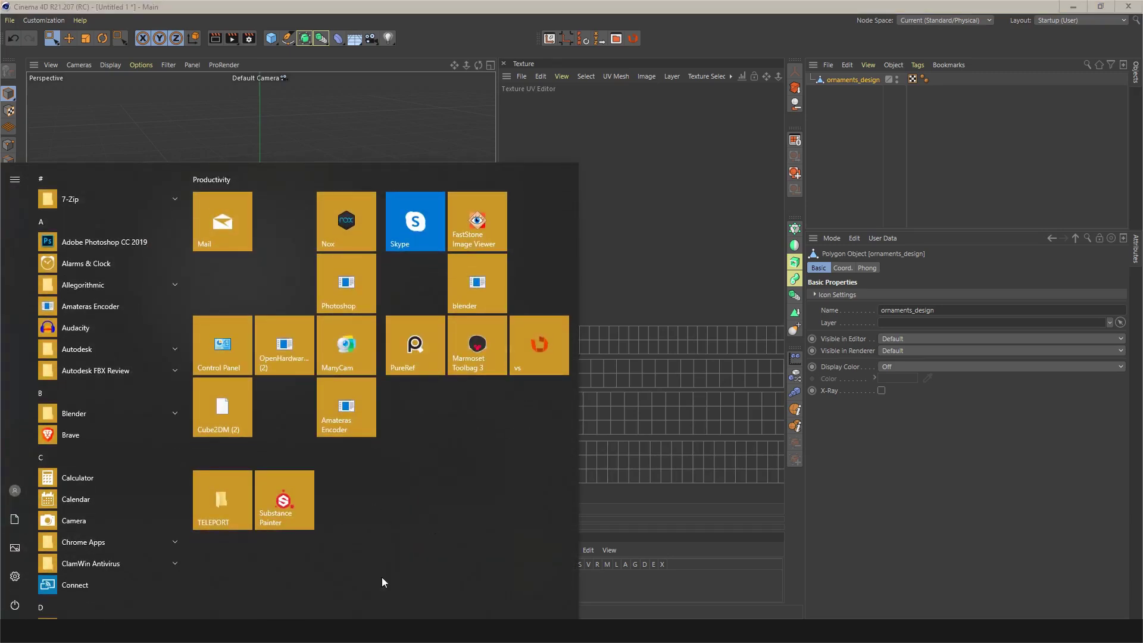
left_click(283, 506)
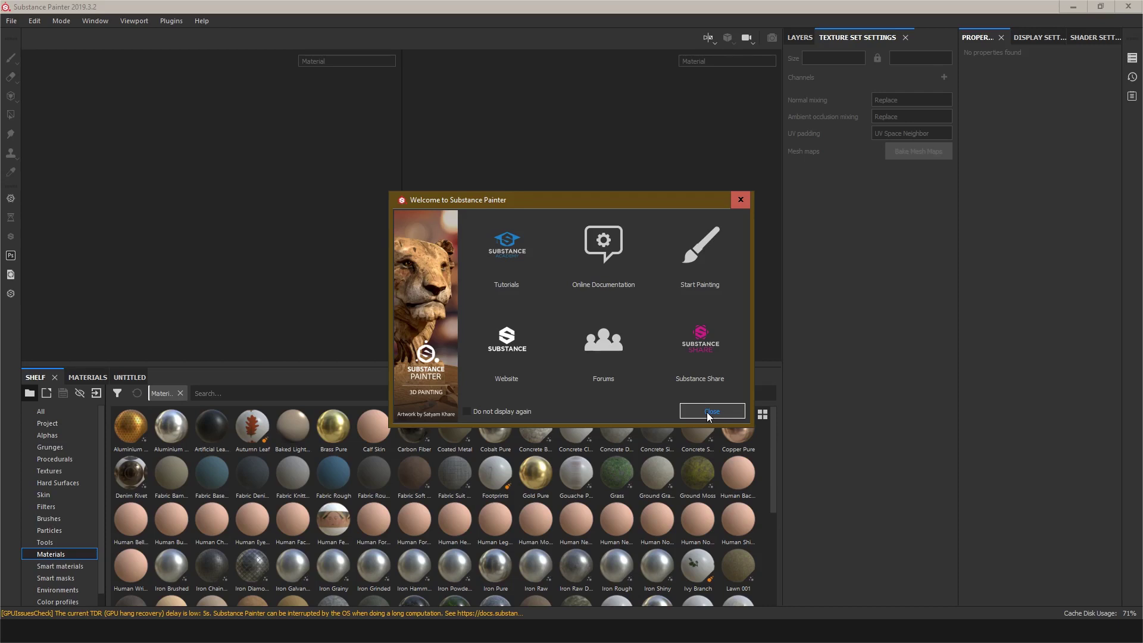
left_click(712, 411)
mouse_move(386, 547)
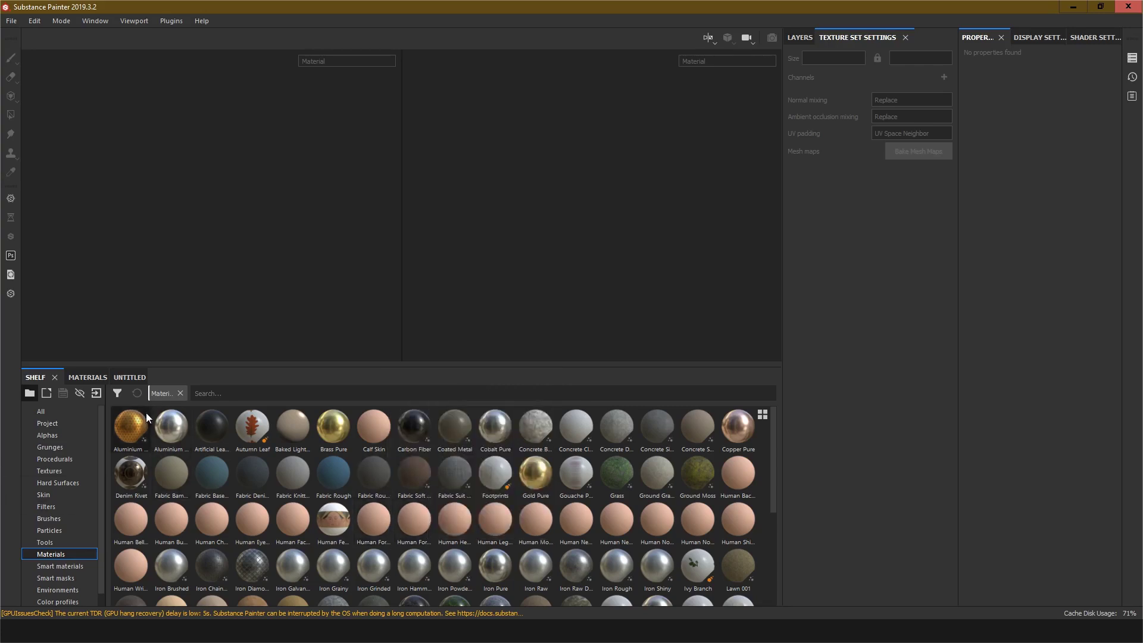
Step: Browse the shelf's All, Smart materials and Materials categories
left_click(37, 412)
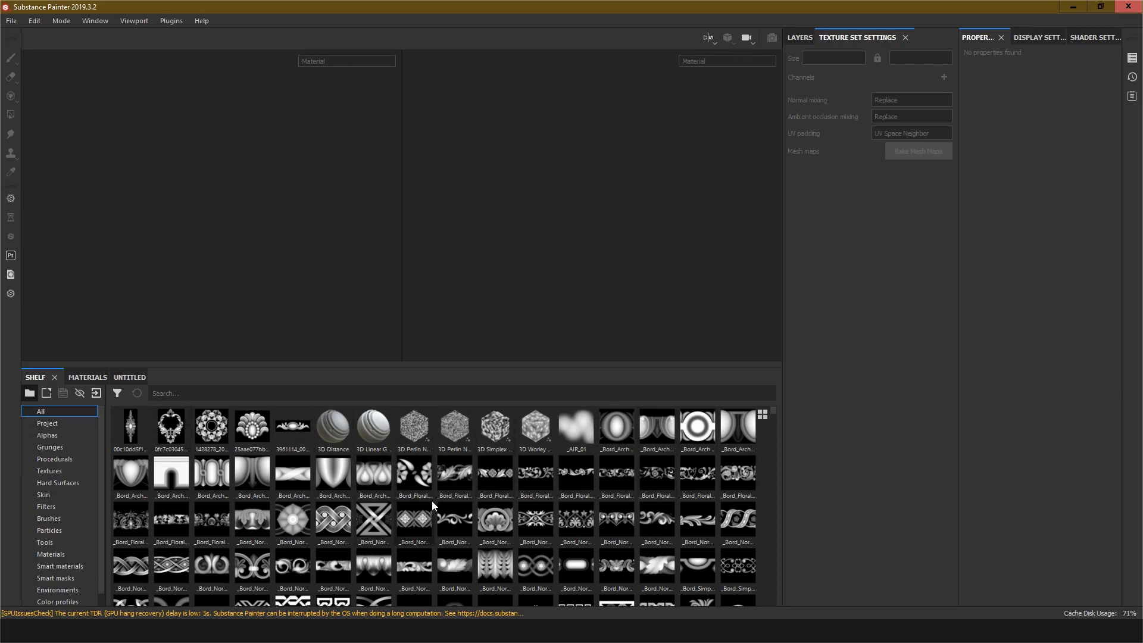
scroll(681, 526, "down", 10)
scroll(707, 484, "up", 10)
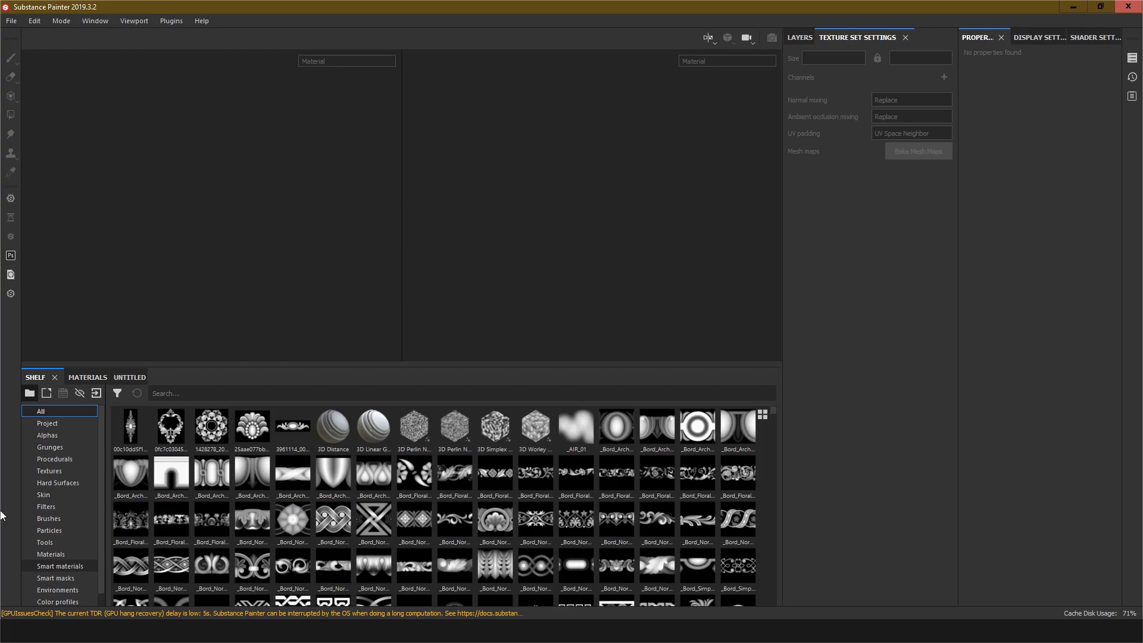
left_click(69, 566)
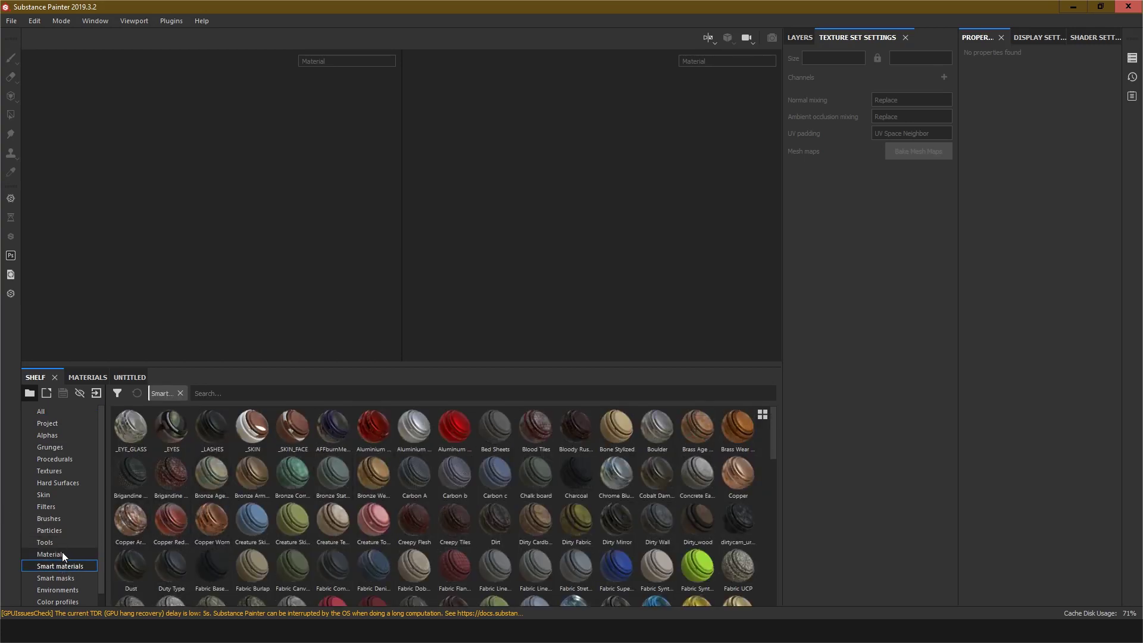
left_click(62, 553)
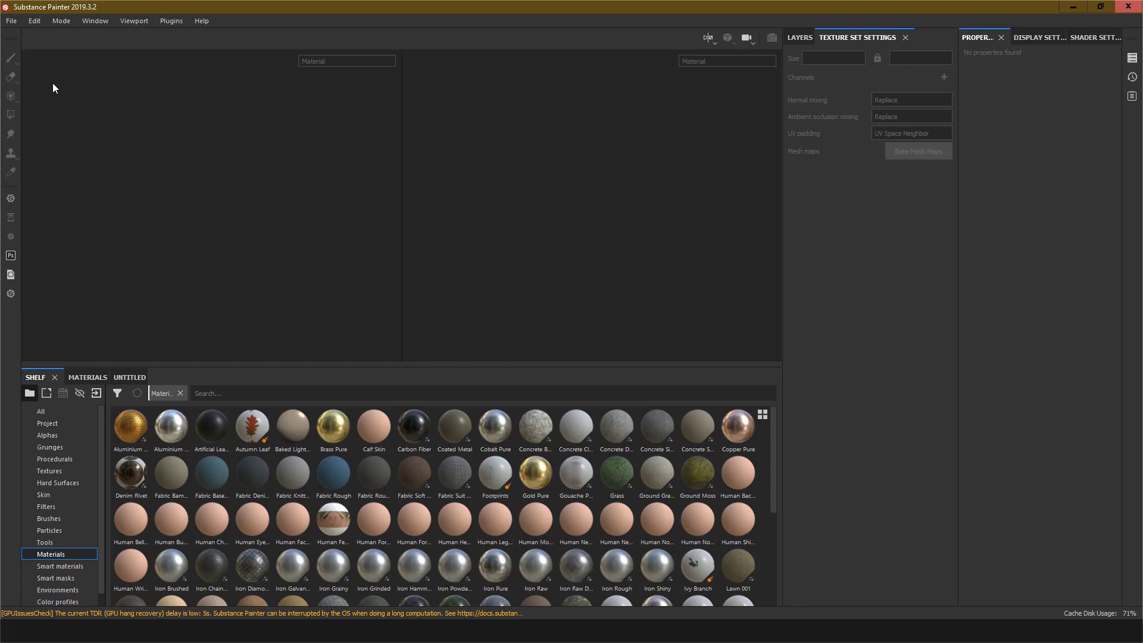
Step: Start a new project and choose Sphere-1.fbx from the Desktop as its mesh
left_click(12, 22)
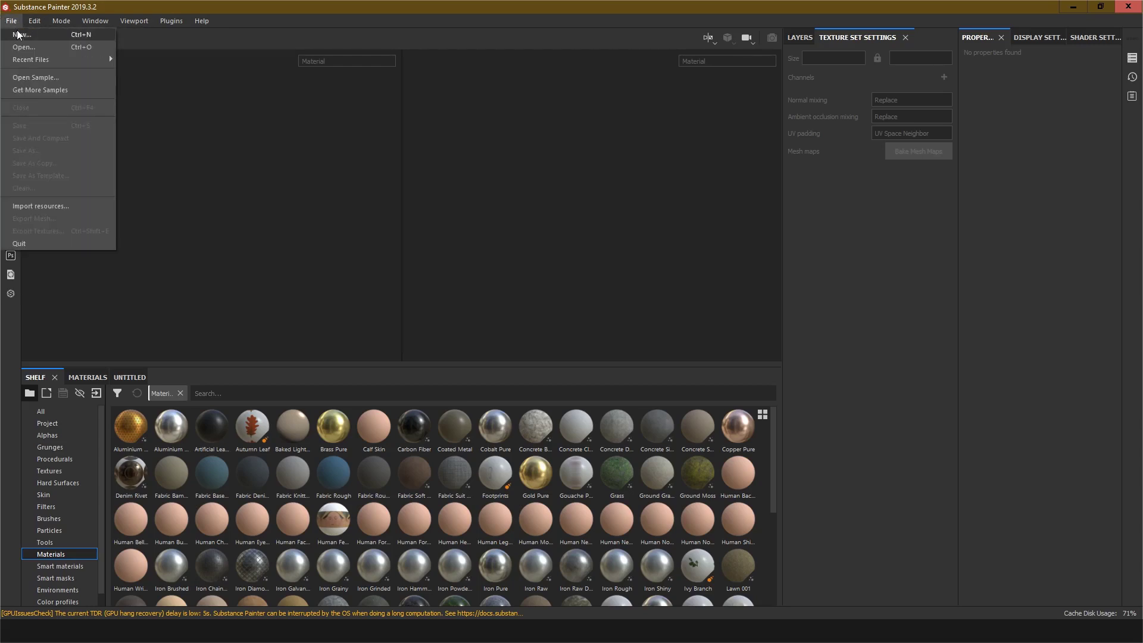
left_click(19, 34)
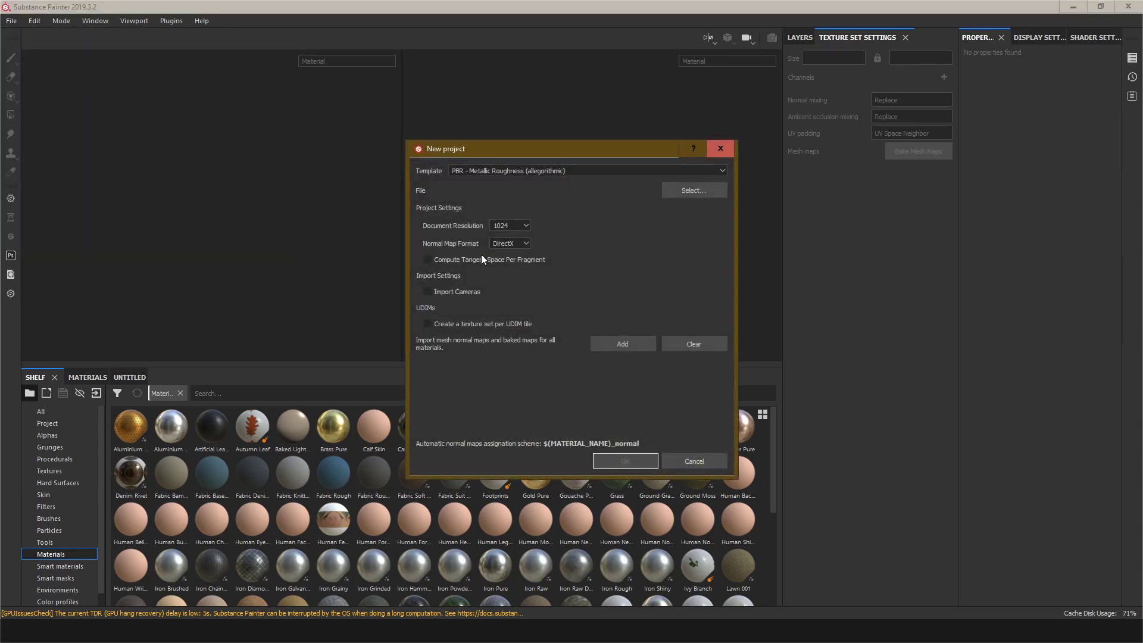
left_click(678, 193)
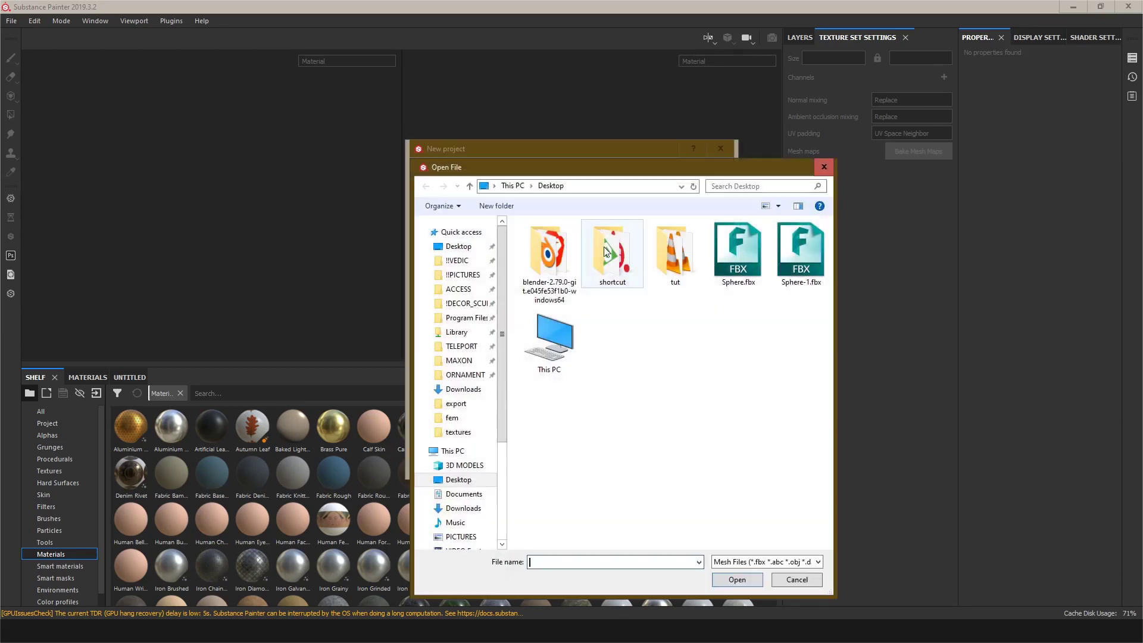
left_click(800, 253)
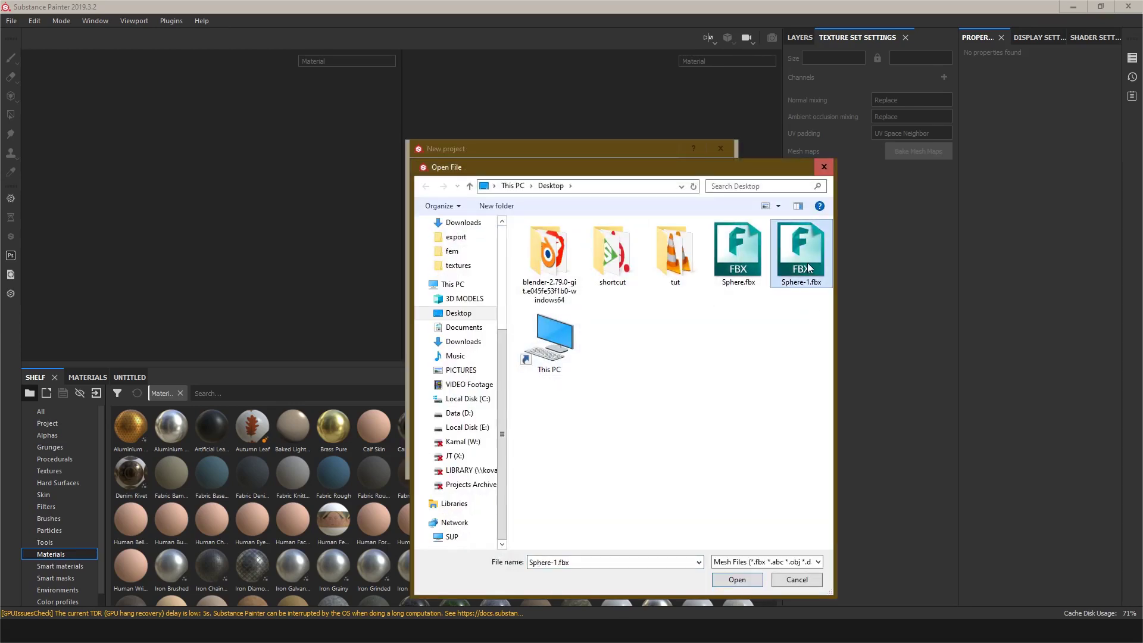
left_click(736, 579)
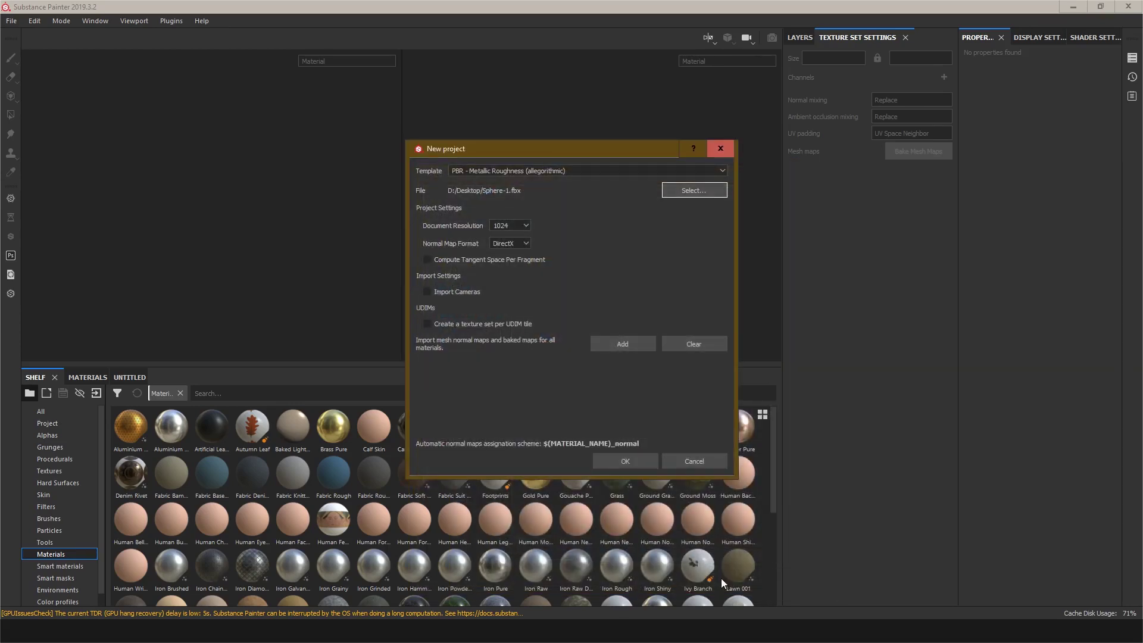
Step: Set the document resolution to 2048, keep DirectX normal map format, and create the project
left_click(518, 227)
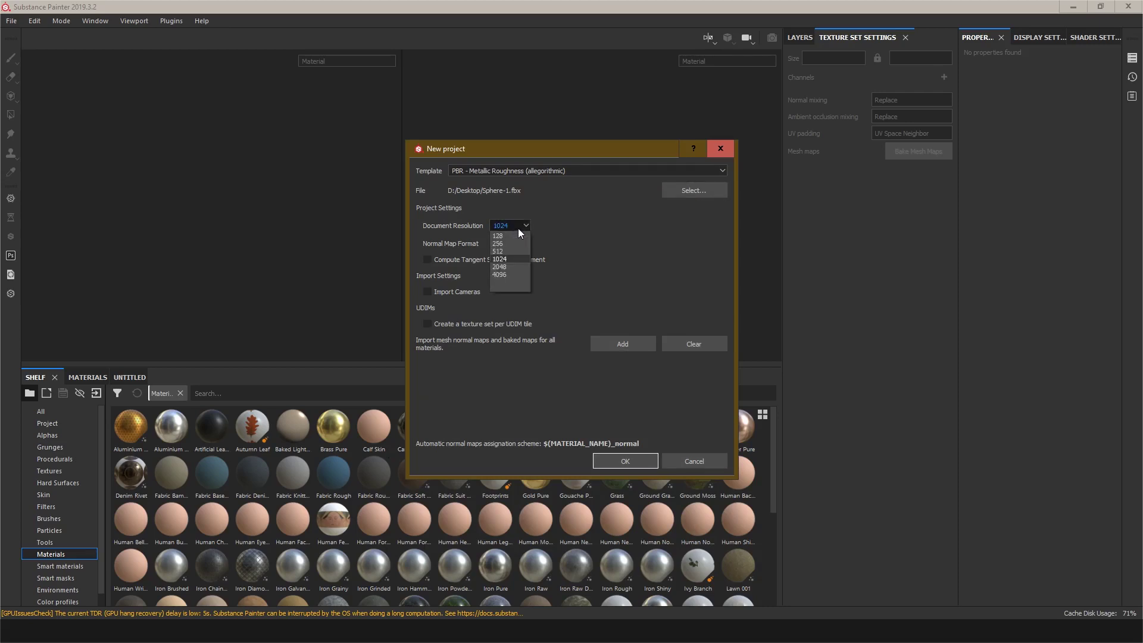
left_click(503, 267)
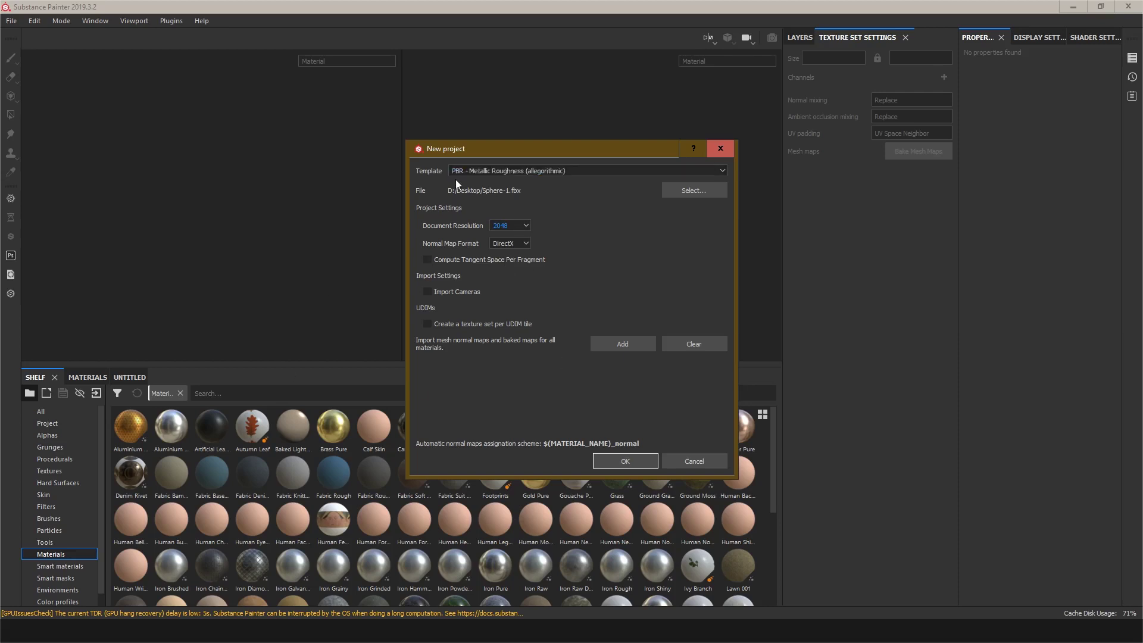
left_click(525, 244)
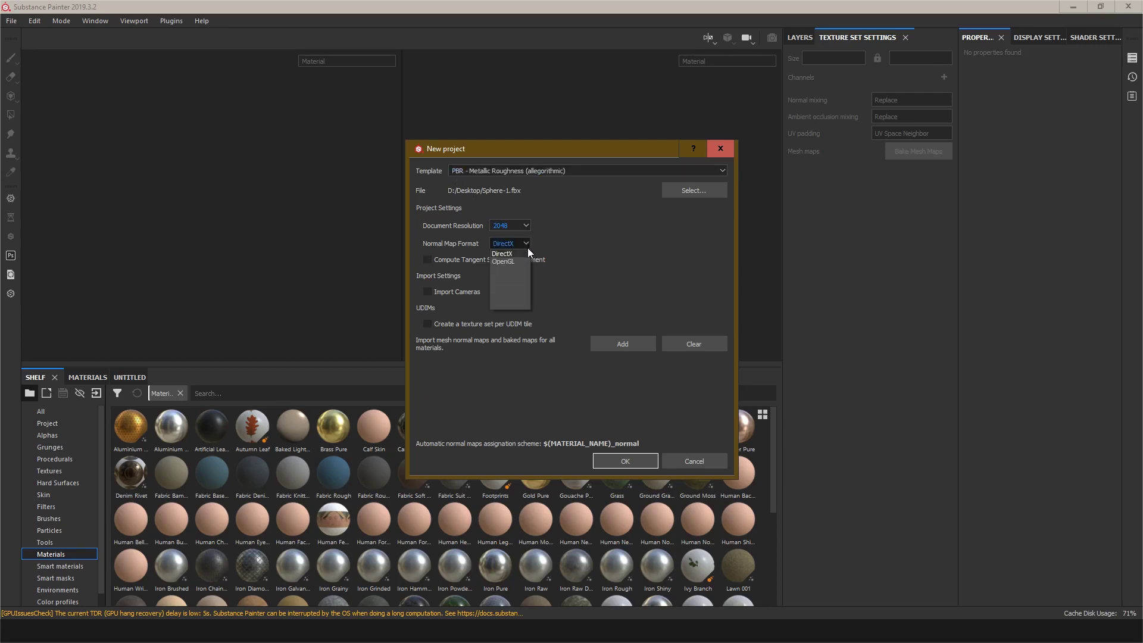
left_click(506, 254)
left_click(513, 324)
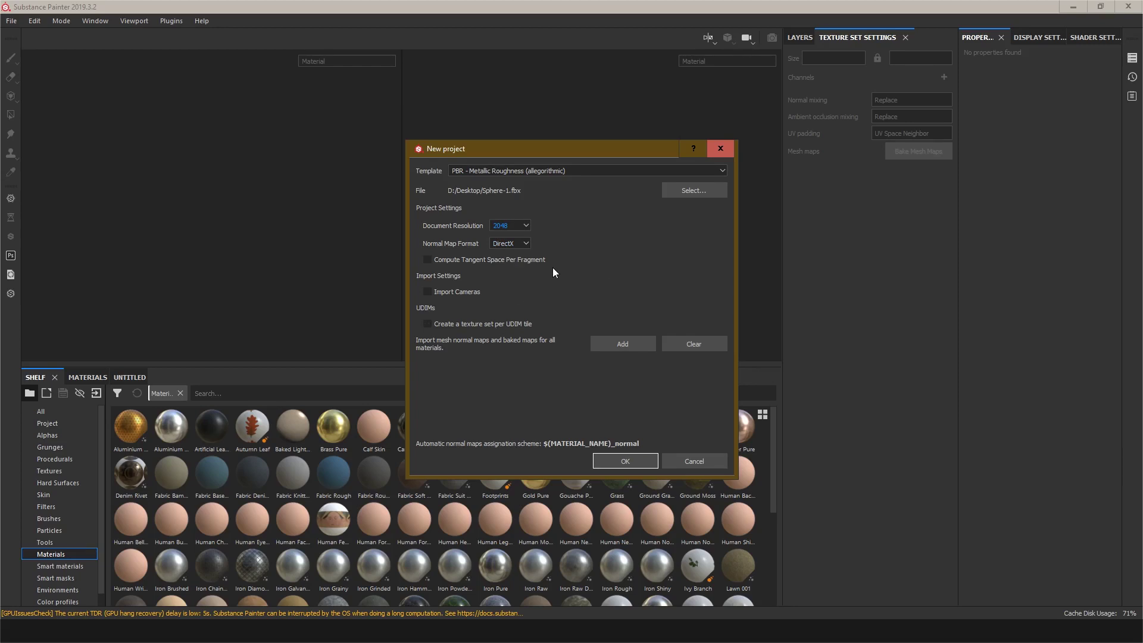
left_click(619, 460)
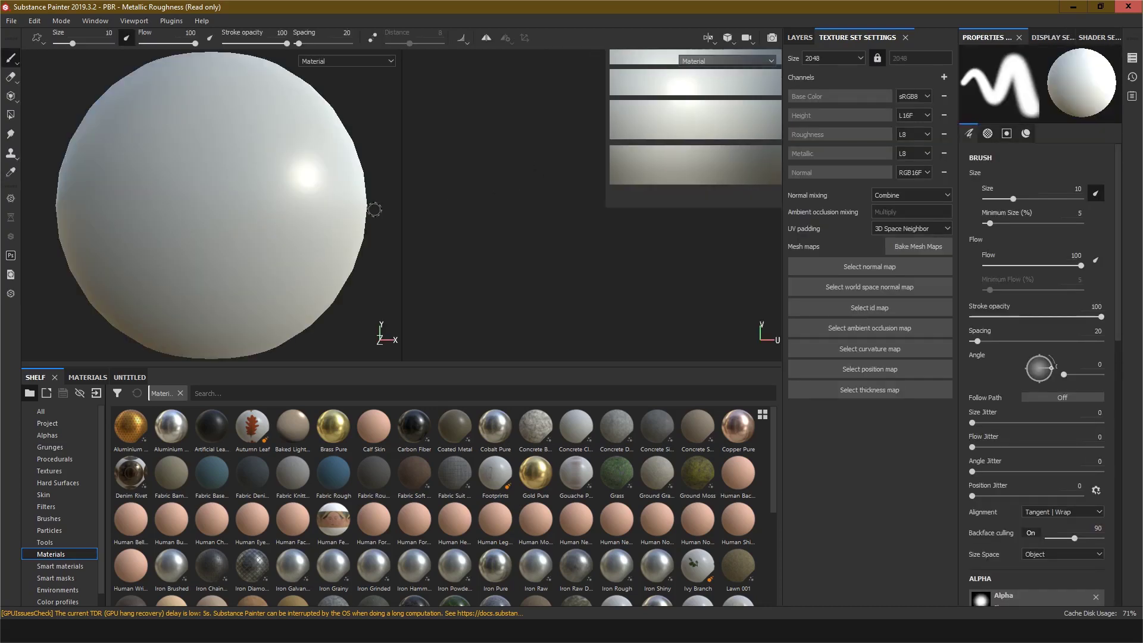
Step: Inspect the imported mesh and its UV layout in the 3D and 2D views
scroll(639, 202, "down", 8)
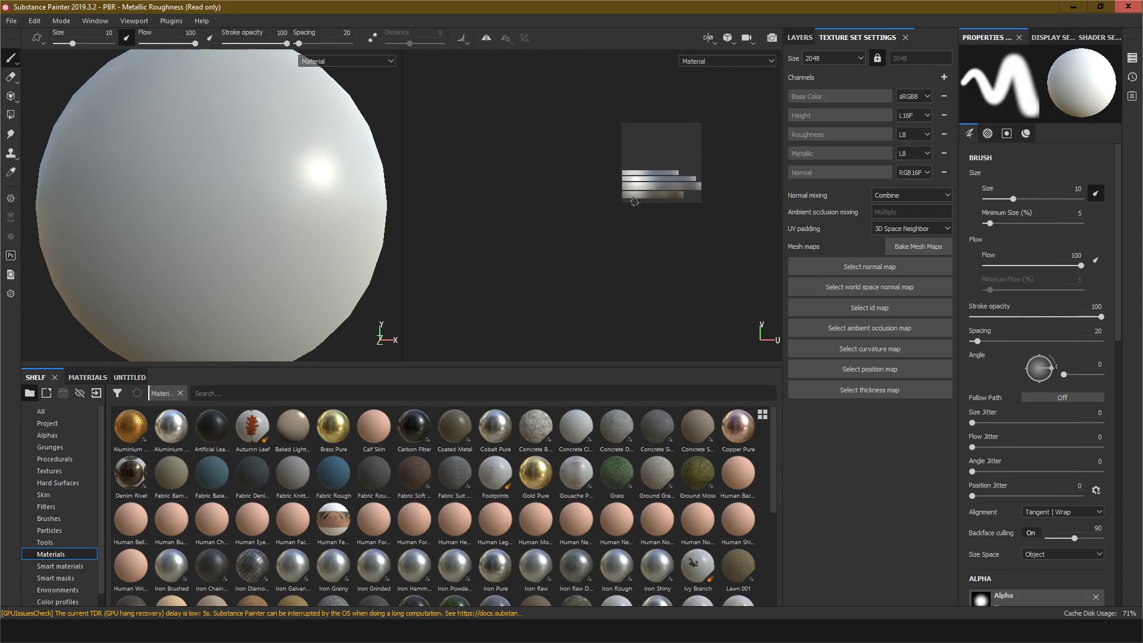
scroll(640, 201, "up", 3)
scroll(640, 201, "up", 3)
mouse_move(665, 232)
middle_mouse_down("alt")
mouse_move(586, 340)
mouse_move(558, 316)
middle_mouse_up("alt")
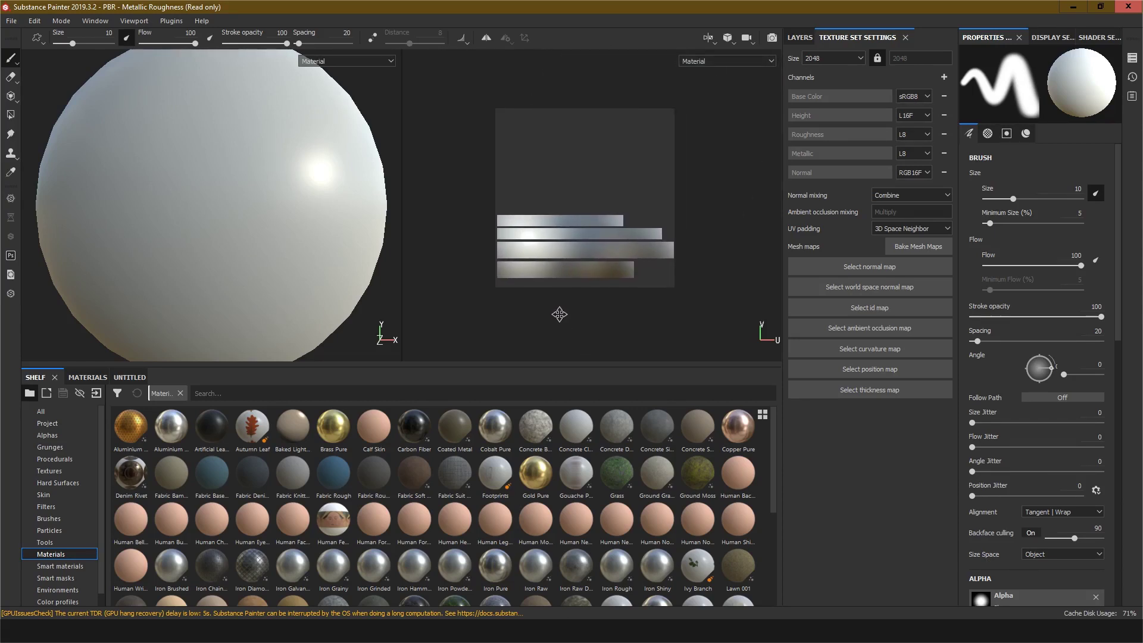
scroll(547, 301, "up", 2)
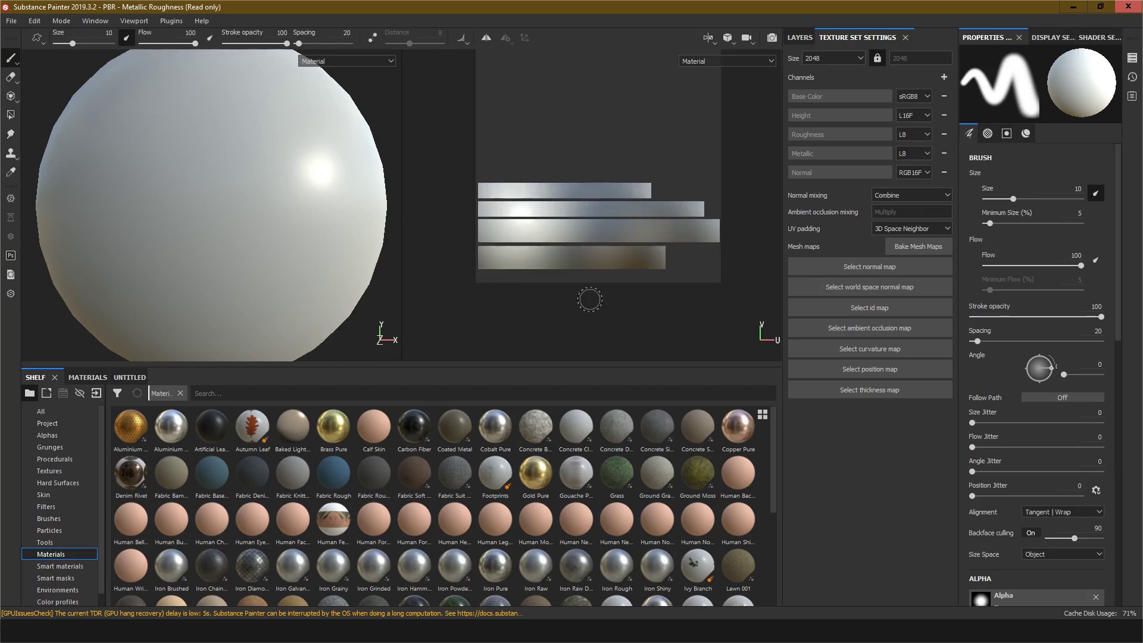
middle_click_drag(589, 301, 589, 331, "alt")
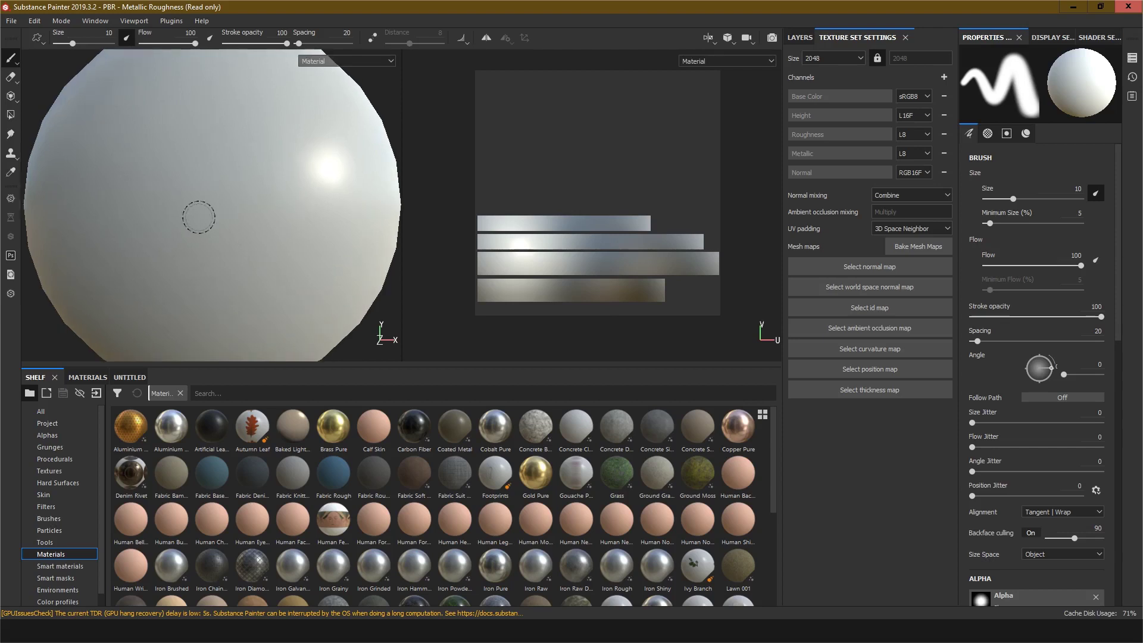
scroll(198, 217, "down", 1)
scroll(201, 186, "down", 2)
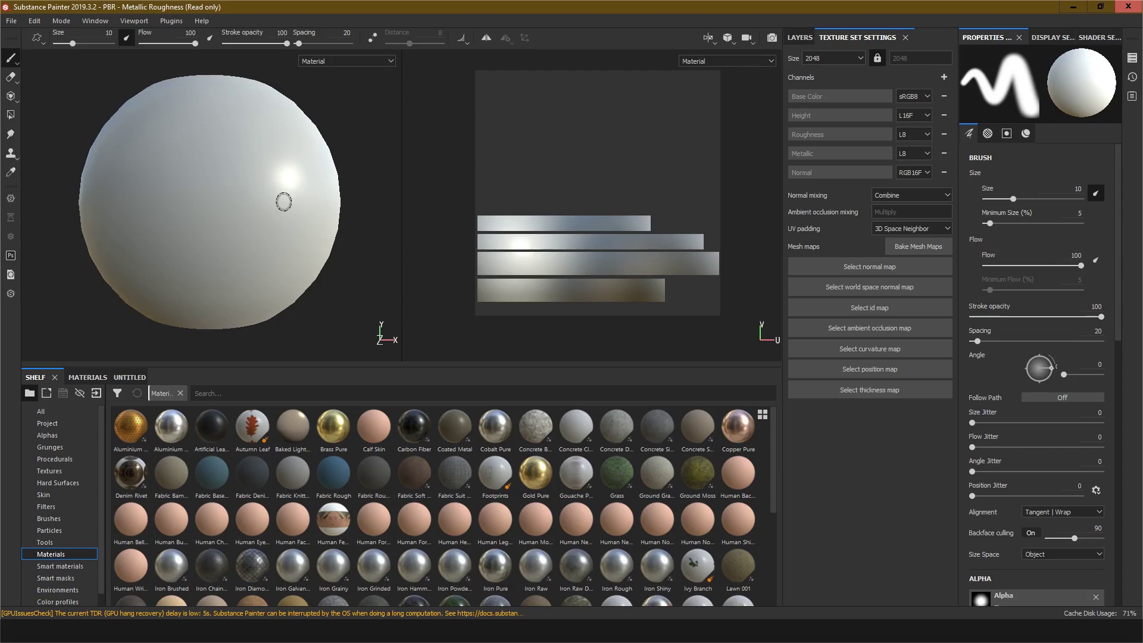
Step: Open the layer stack and paint test brush strokes over the sphere on Layer 1
left_click(799, 36)
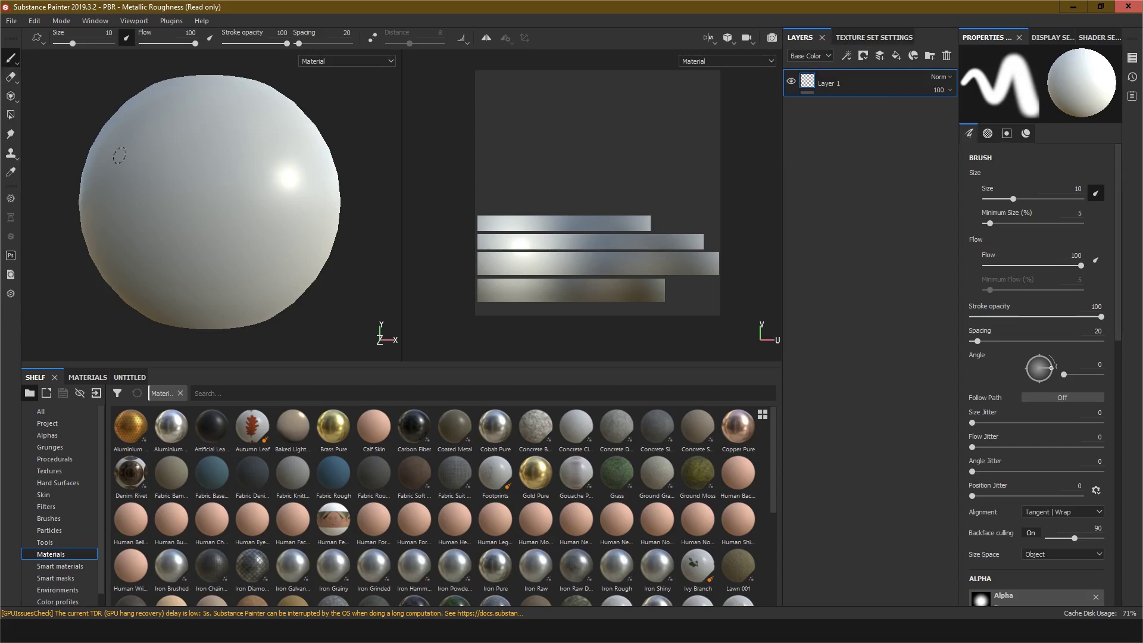
scroll(197, 187, "down", 1)
scroll(199, 187, "up", 3)
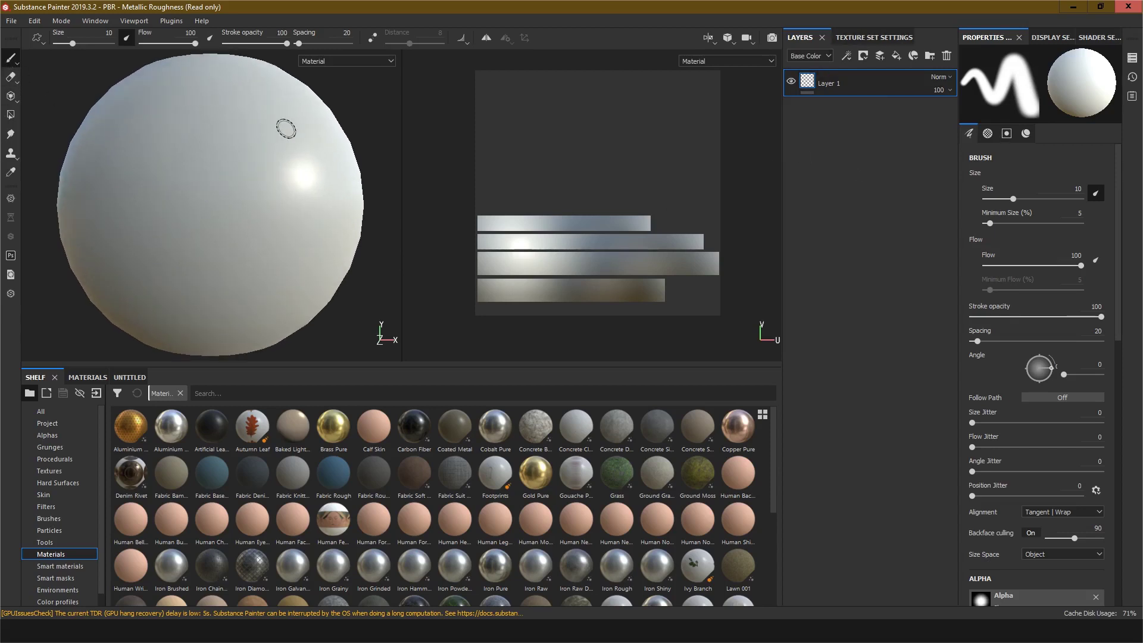
mouse_move(286, 128)
left_mouse_down()
mouse_move(209, 226)
mouse_move(184, 179)
mouse_move(187, 287)
mouse_move(137, 250)
mouse_move(199, 189)
mouse_move(262, 161)
mouse_move(89, 202)
mouse_move(311, 173)
mouse_move(288, 132)
mouse_move(186, 326)
mouse_move(288, 140)
mouse_move(297, 202)
left_mouse_up()
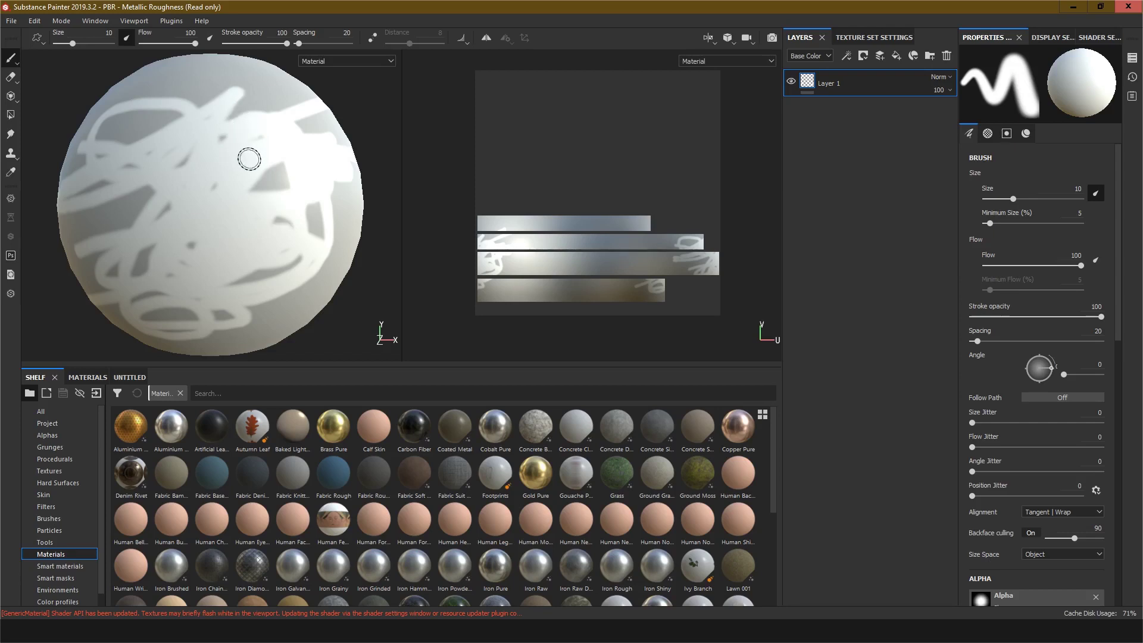
Step: Undo the test brush strokes and remove Layer 1 from the layer stack
key("ctrl+z")
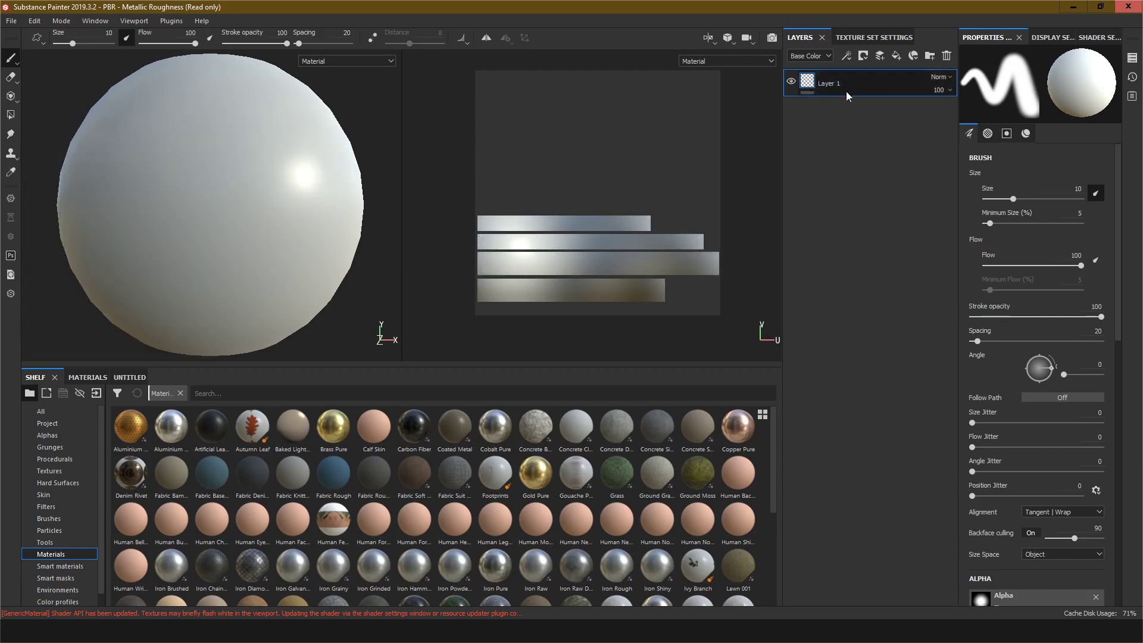
right_click(815, 86)
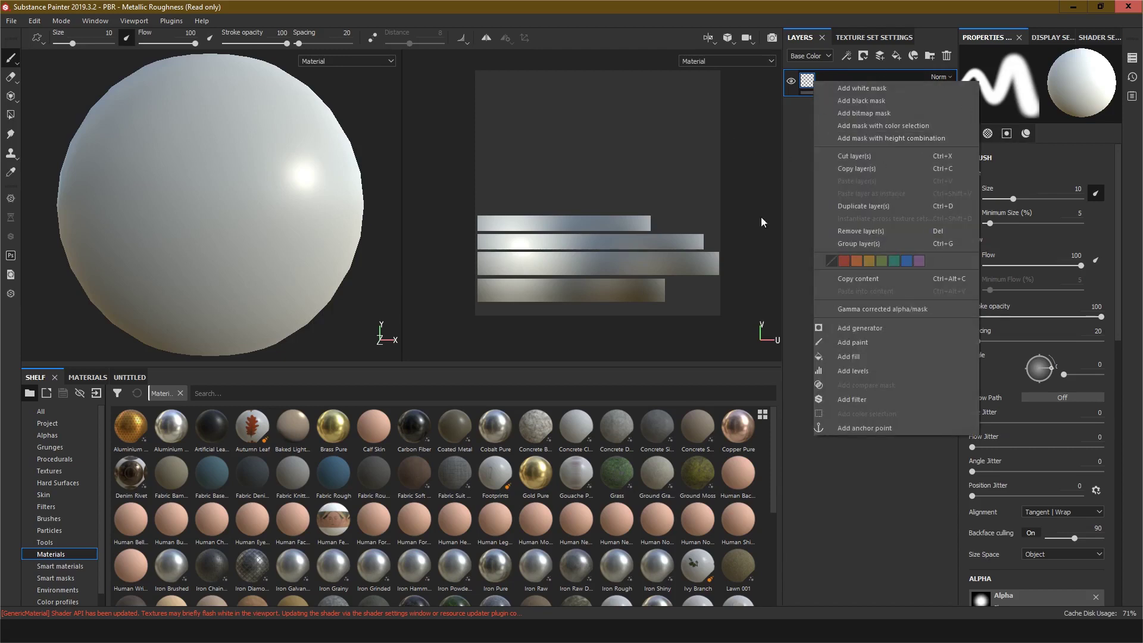
left_click(885, 236)
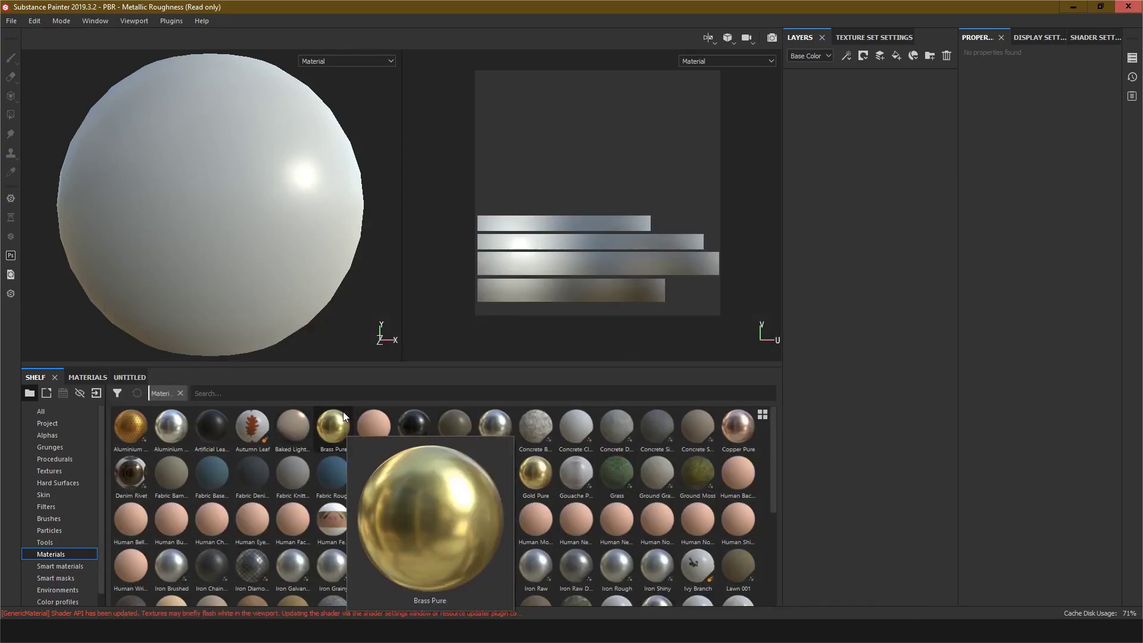
Step: Apply the Brass Pure material to the sphere from the materials shelf
mouse_move(337, 432)
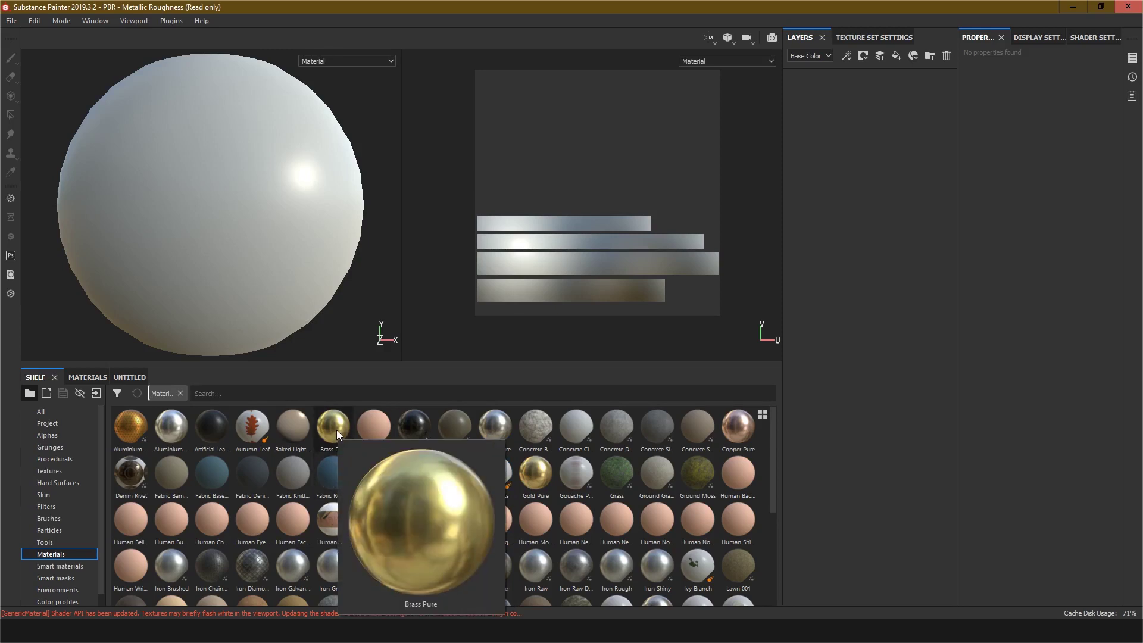
left_click_drag(337, 430, 232, 185)
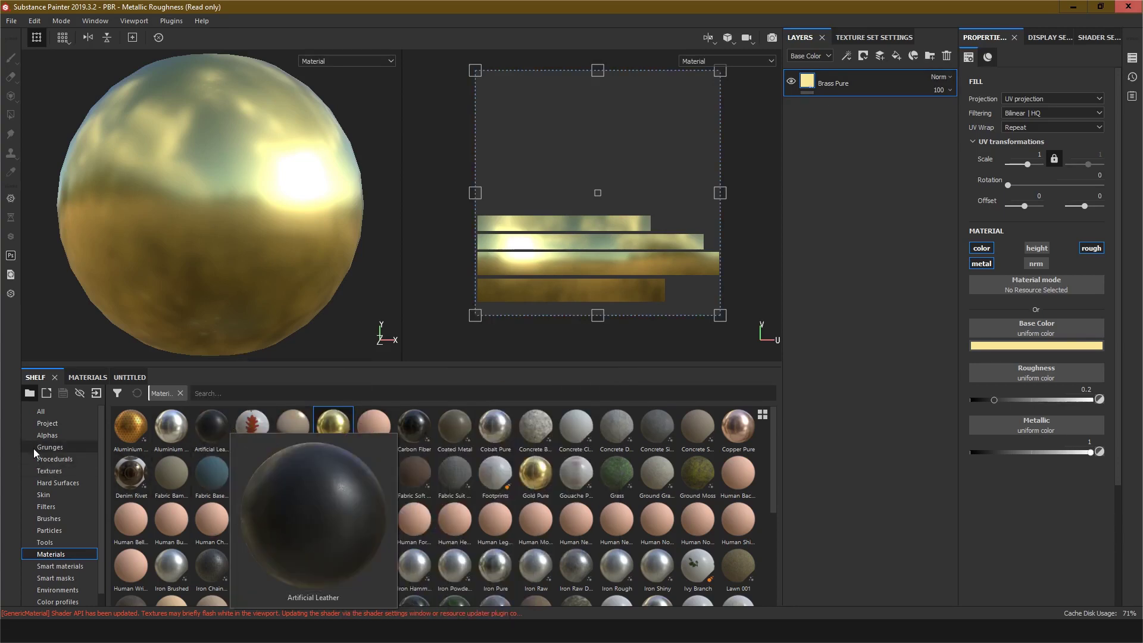
Step: Add a fill layer with only the height and normal channels enabled, and set its height to 1
left_click(49, 422)
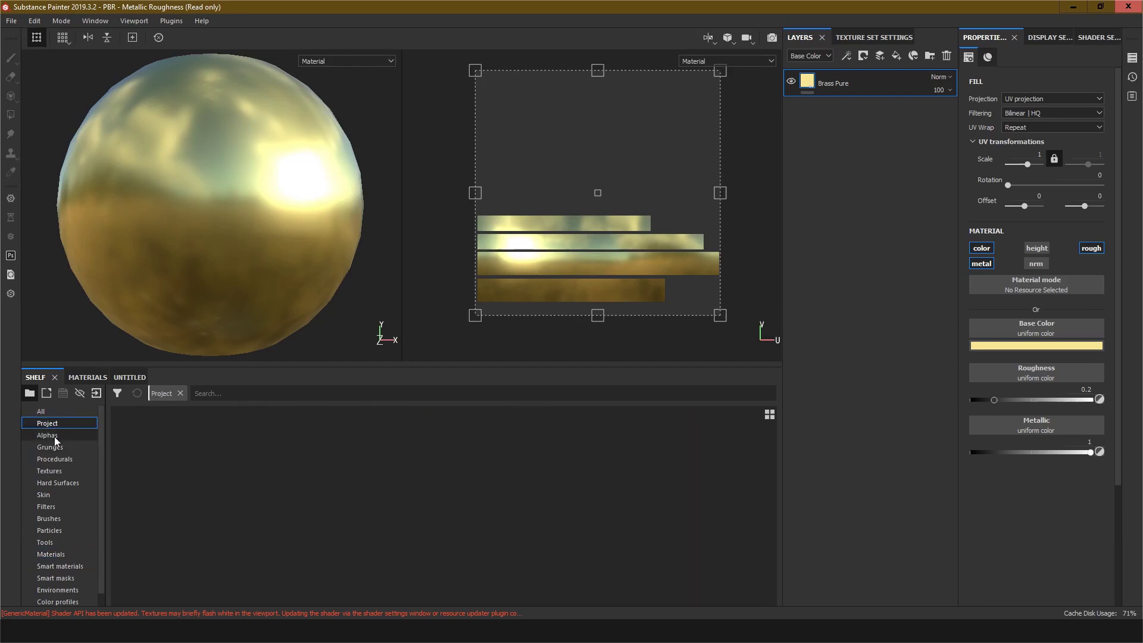
left_click(54, 436)
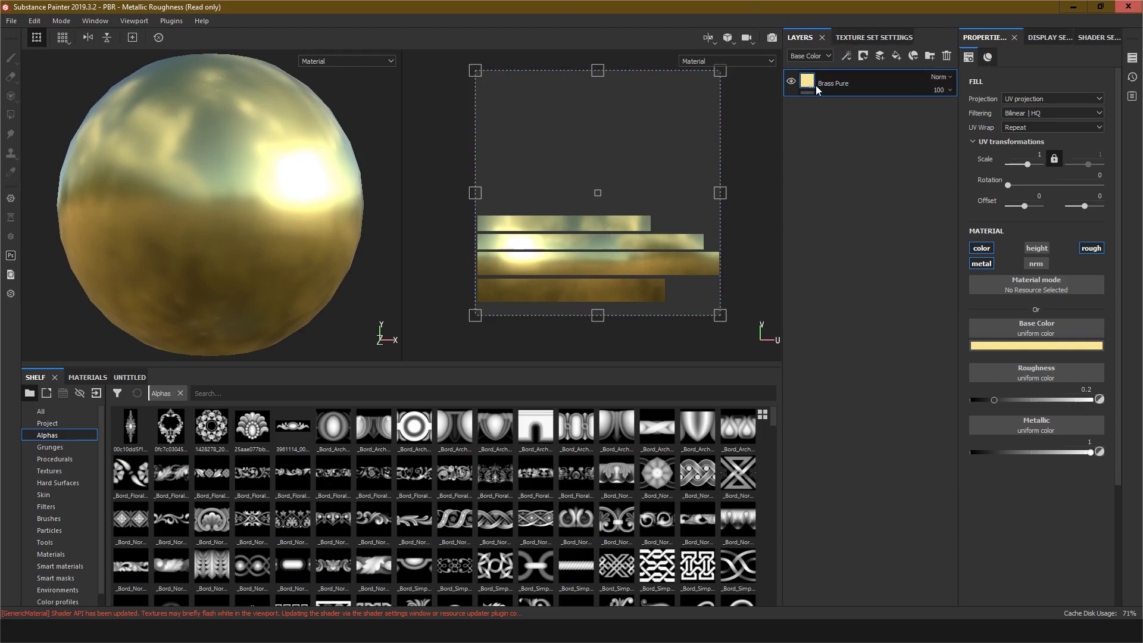
left_click(897, 57)
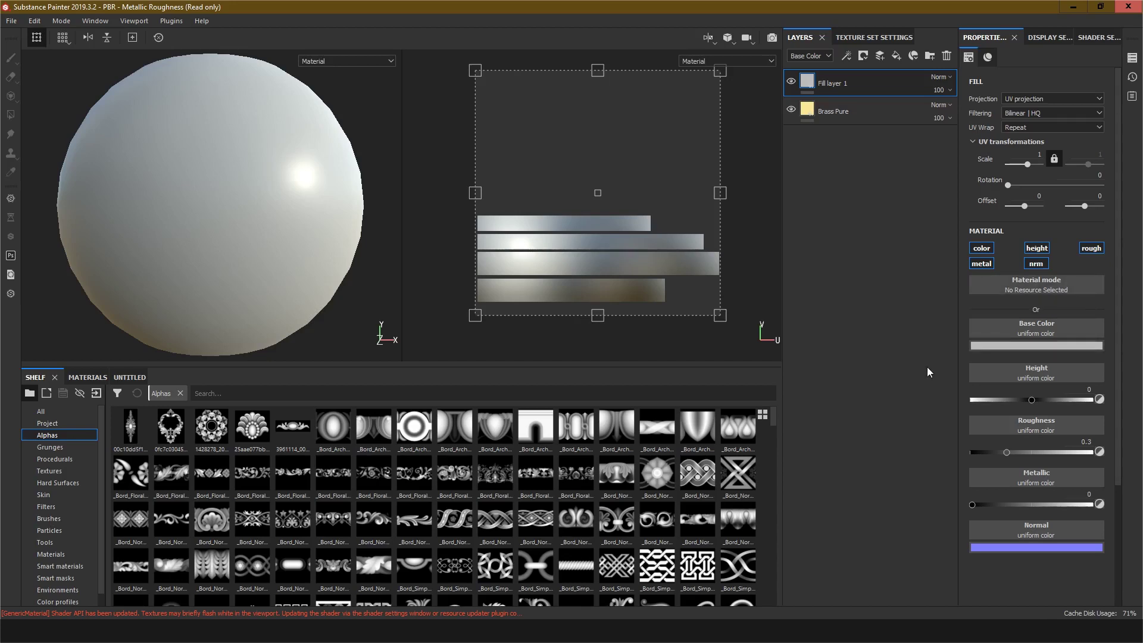
left_click(988, 246)
left_click(982, 264)
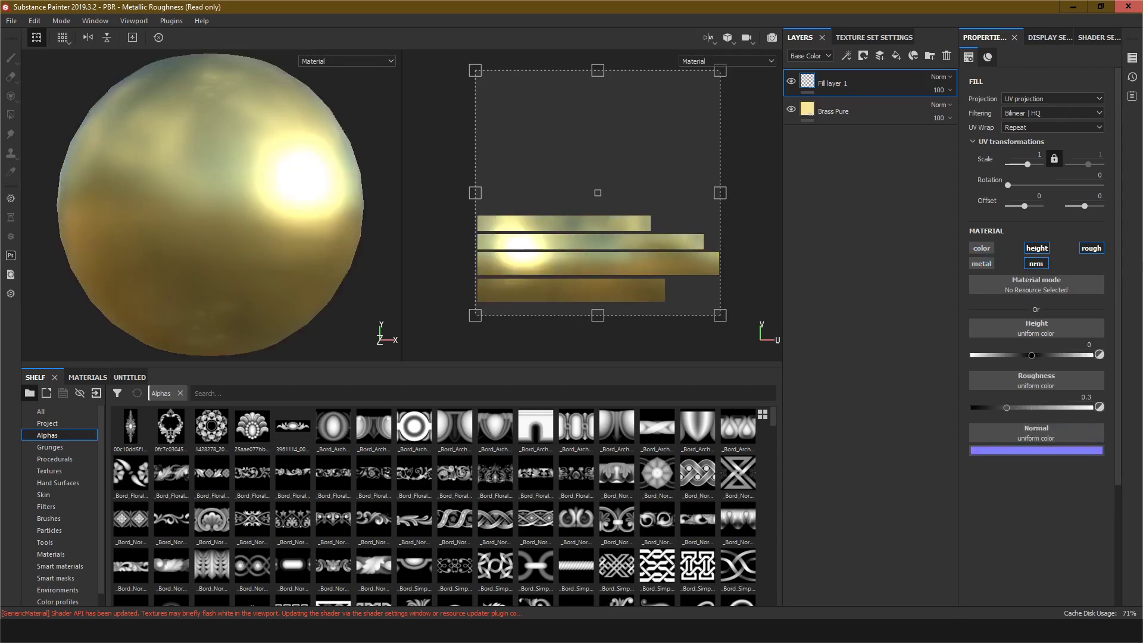
left_click(1091, 248)
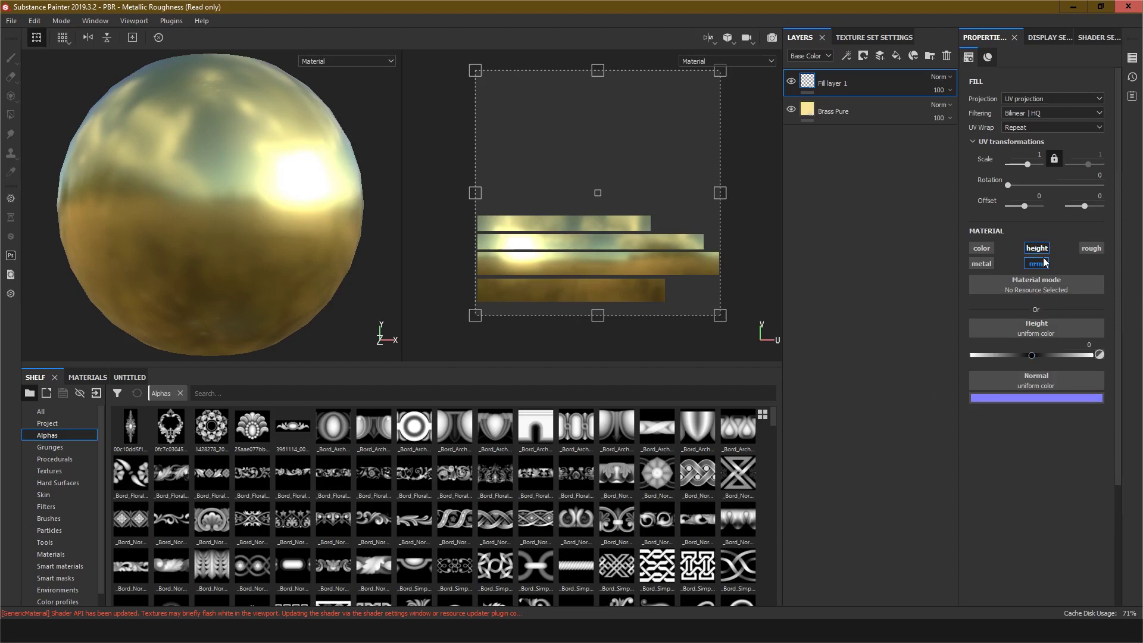
left_click_drag(1032, 355, 1119, 359)
right_click(807, 85)
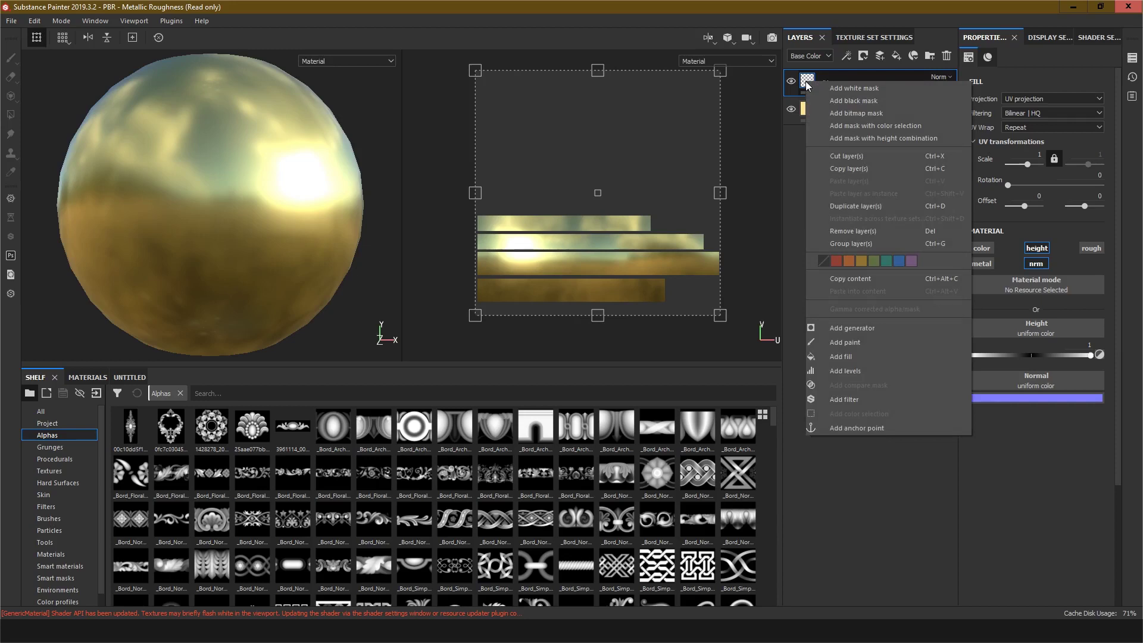
left_click(841, 356)
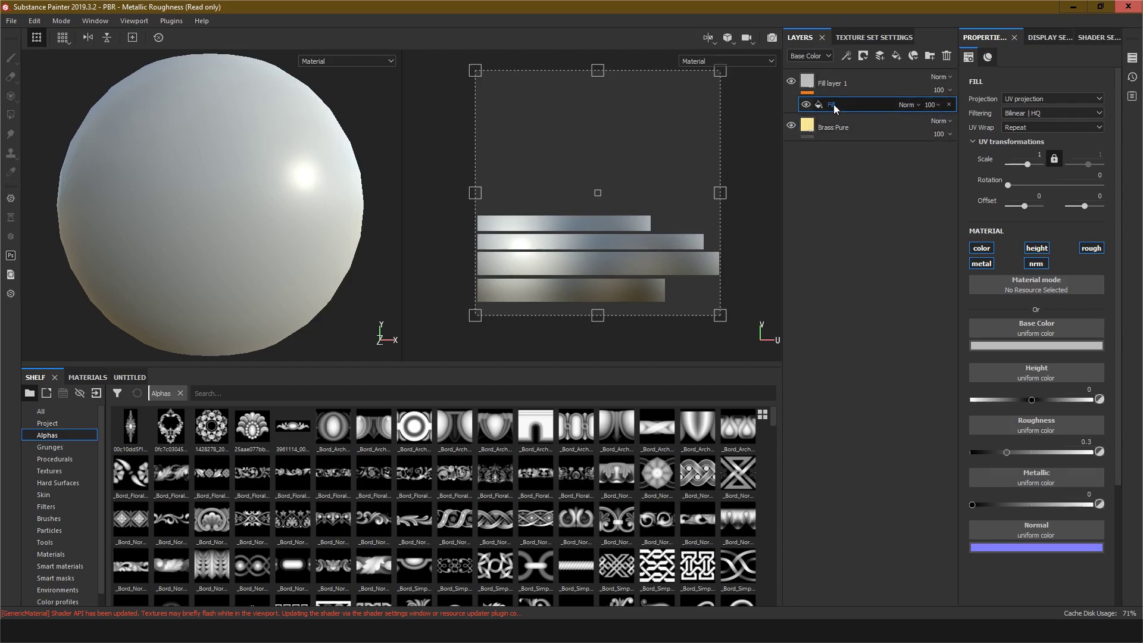
key("Delete")
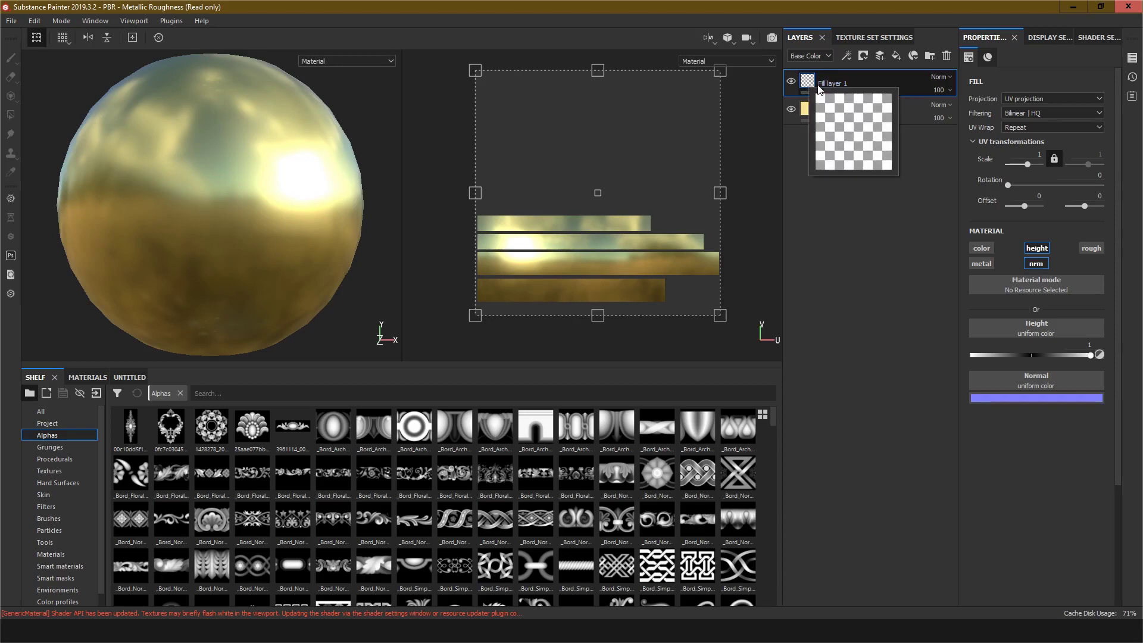
Step: Add a black mask to the fill layer and insert a fill effect into the mask
left_click(863, 58)
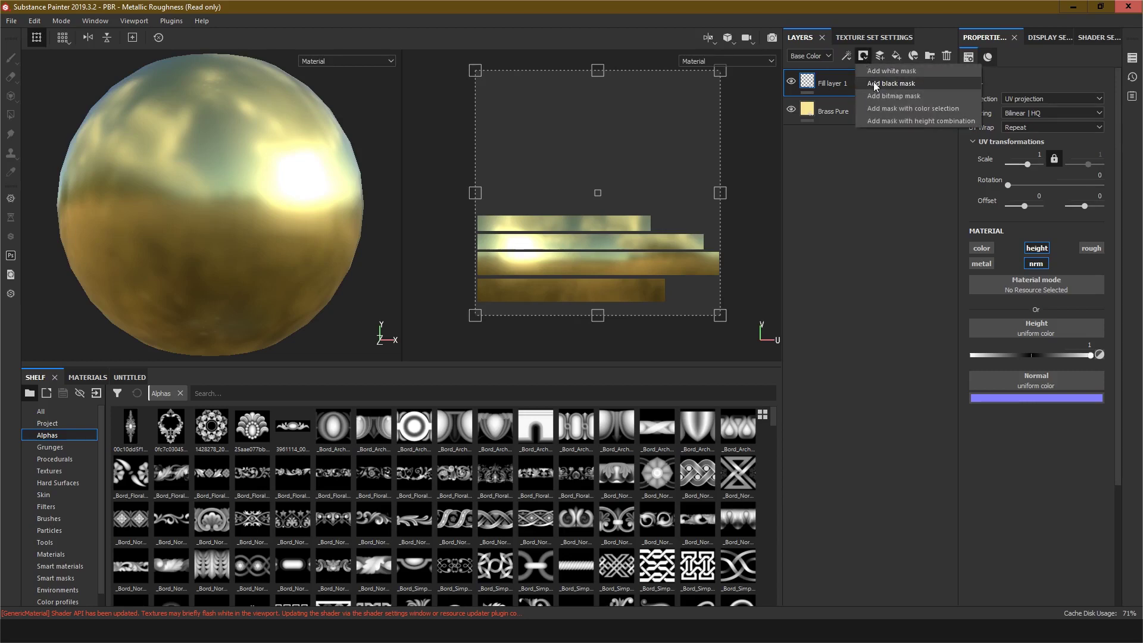
left_click(873, 84)
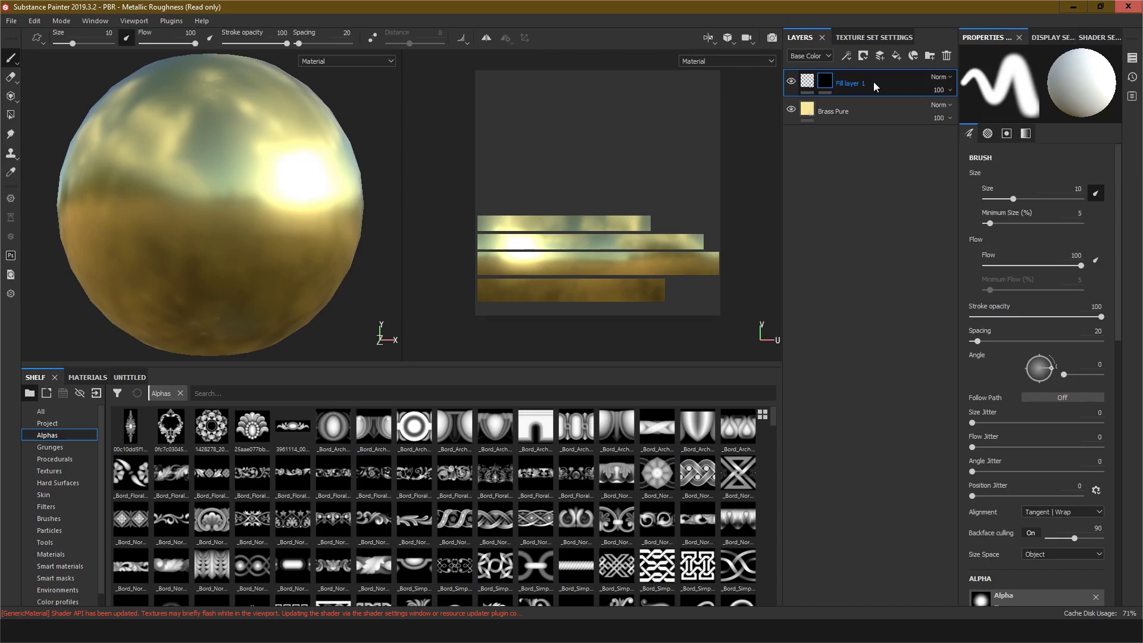
right_click(825, 84)
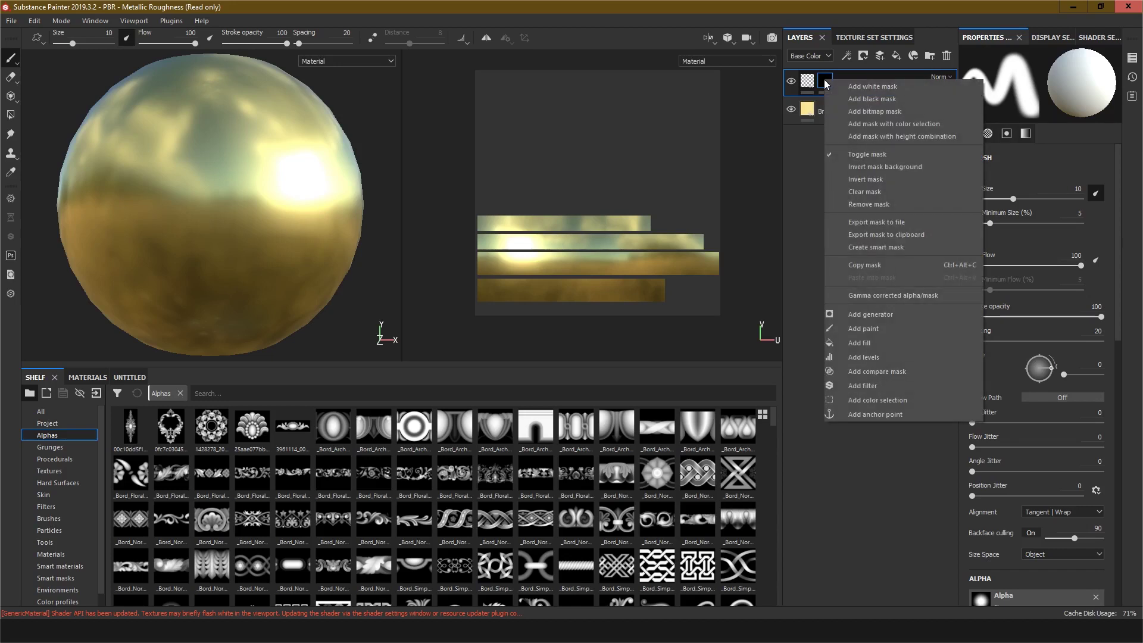
left_click(871, 345)
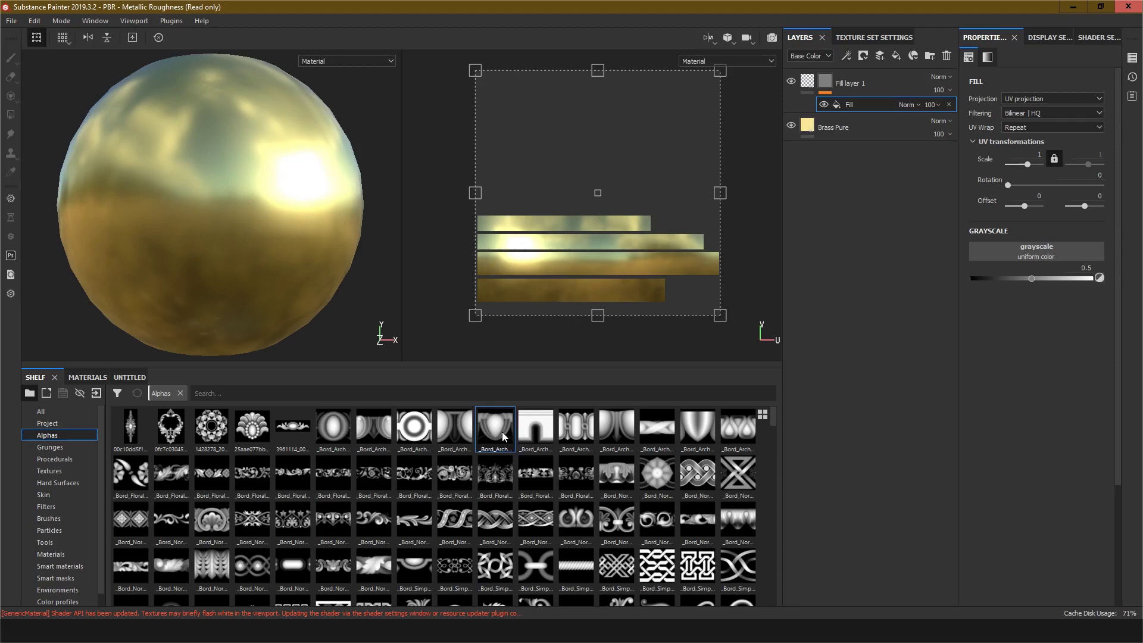
Step: Assign the _Bord_Arch_04 alpha as the grayscale source of the mask fill
mouse_move(490, 434)
left_click(445, 425)
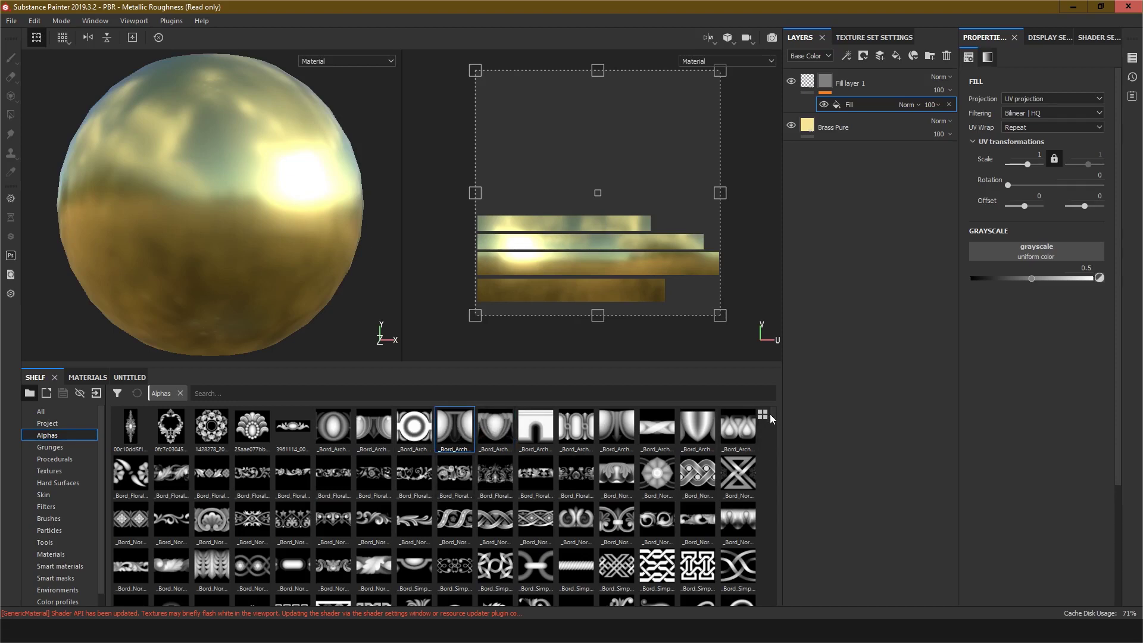
left_click_drag(451, 418, 1035, 246)
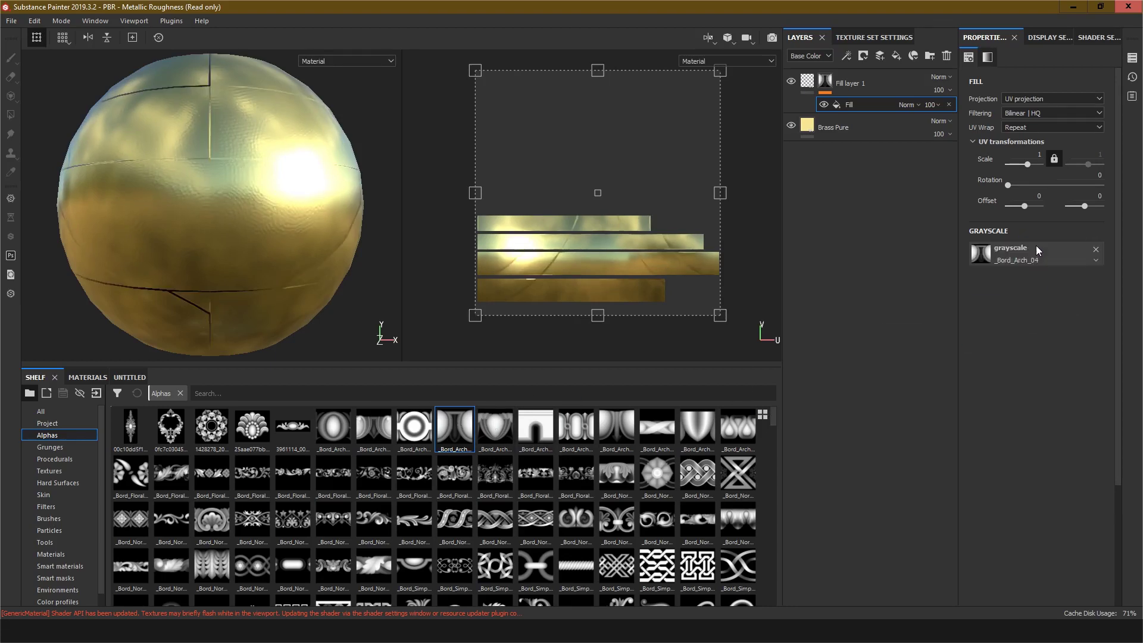
Step: Set the mask fill's UV wrap to Repeat horizontally and its scale to about 7.96
left_click(1020, 128)
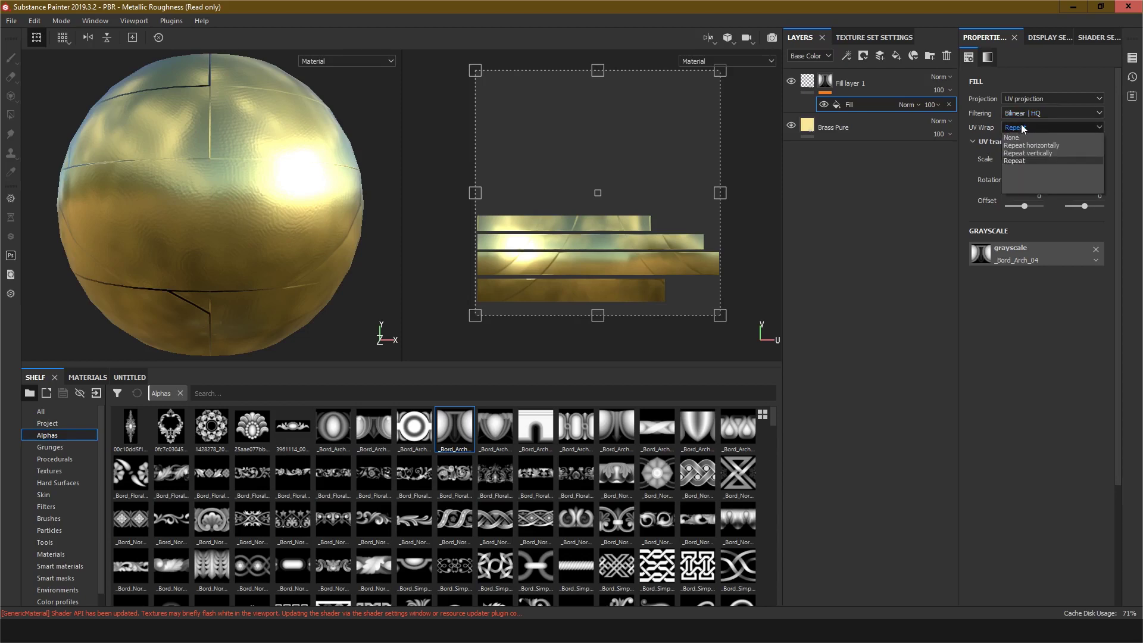
left_click(1030, 145)
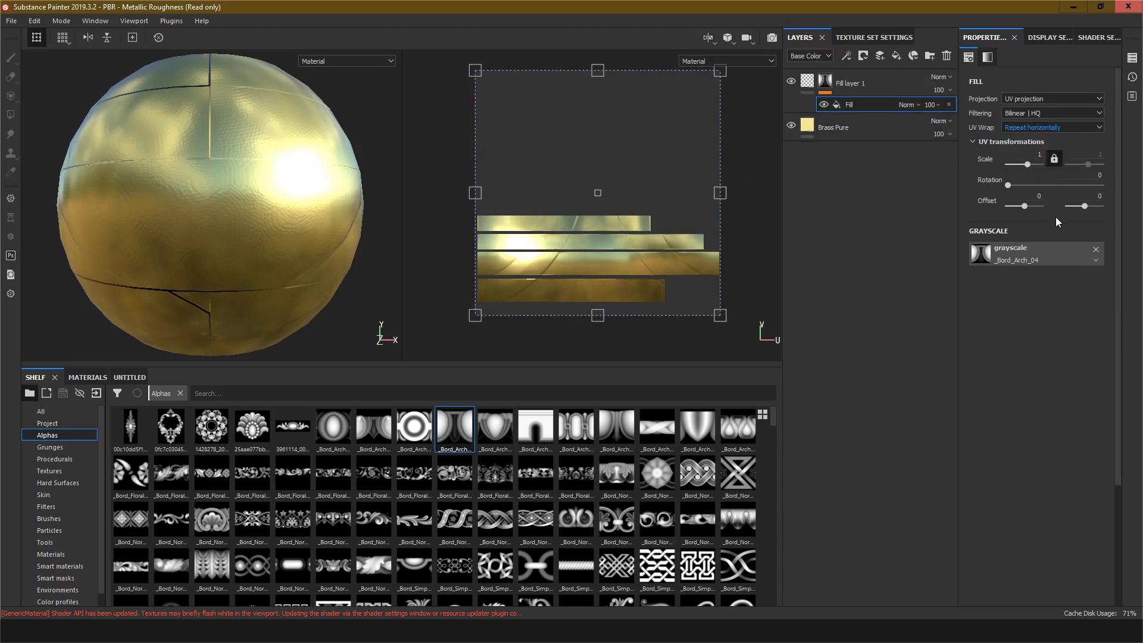
left_click_drag(1028, 167, 1035, 167)
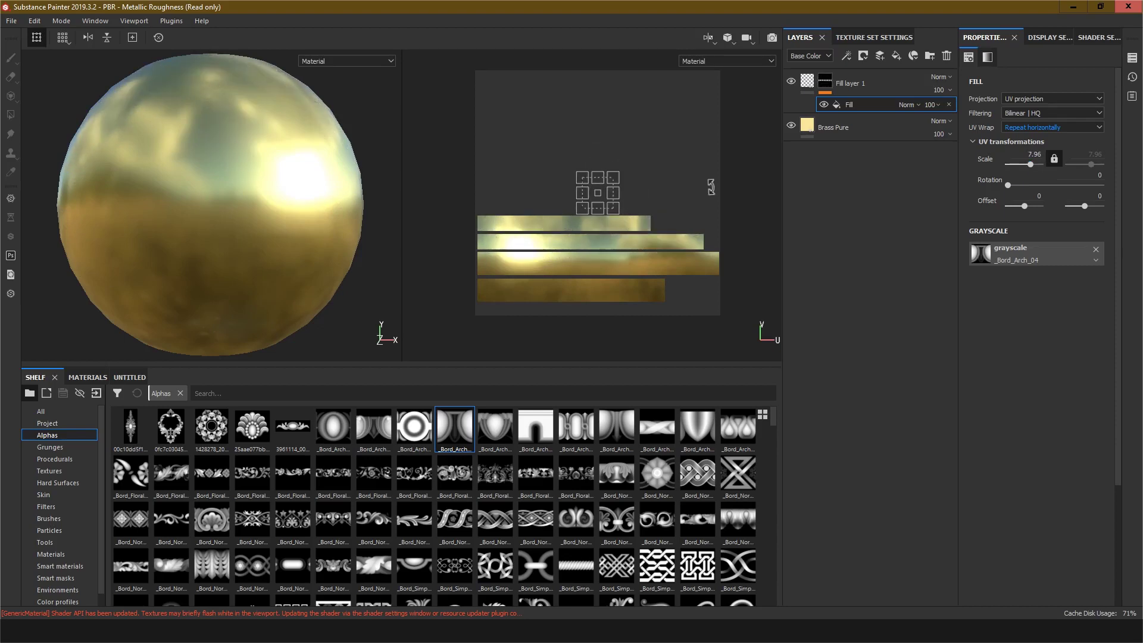
scroll(598, 195, "down", 2)
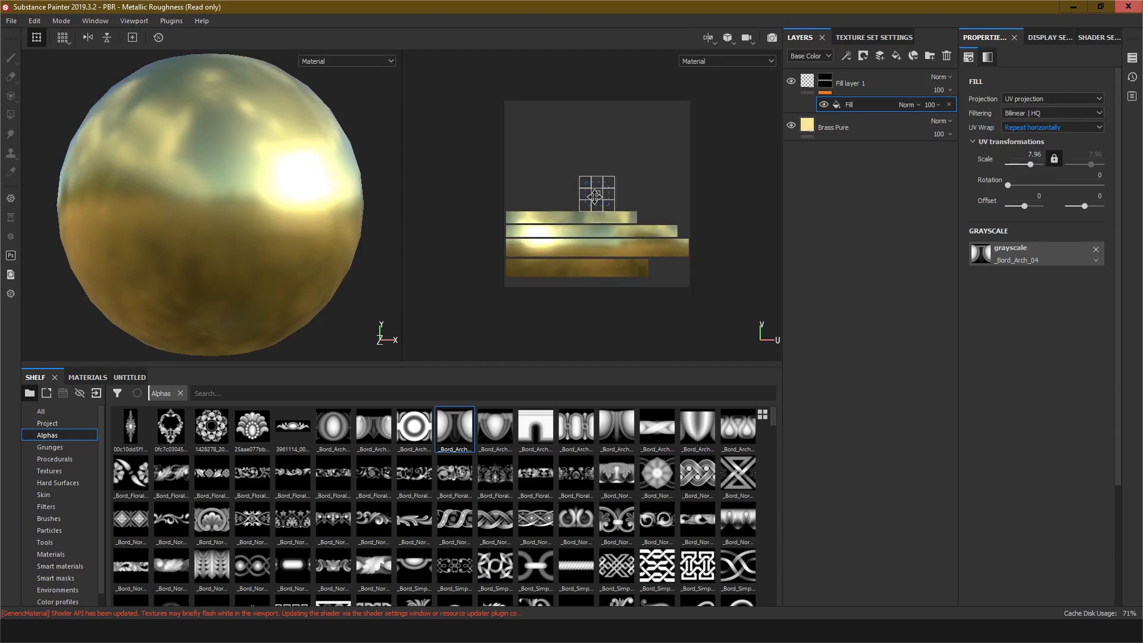
scroll(601, 197, "up", 5)
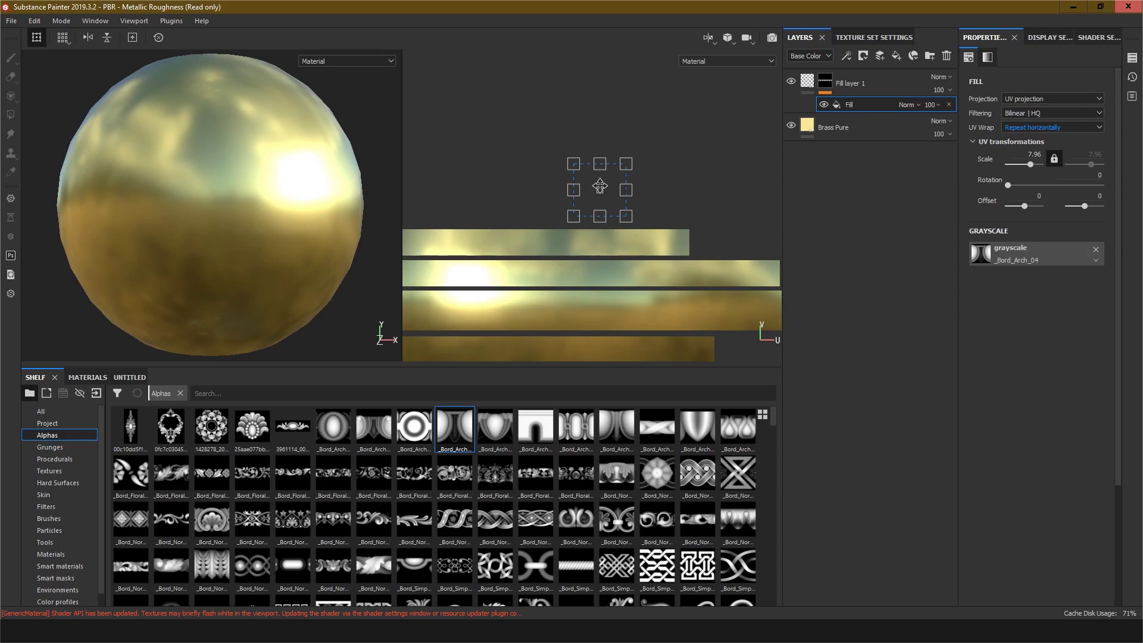
Step: Move the arch pattern's offset down onto the sphere's lower band in the UV view
left_click_drag(600, 192, 594, 220)
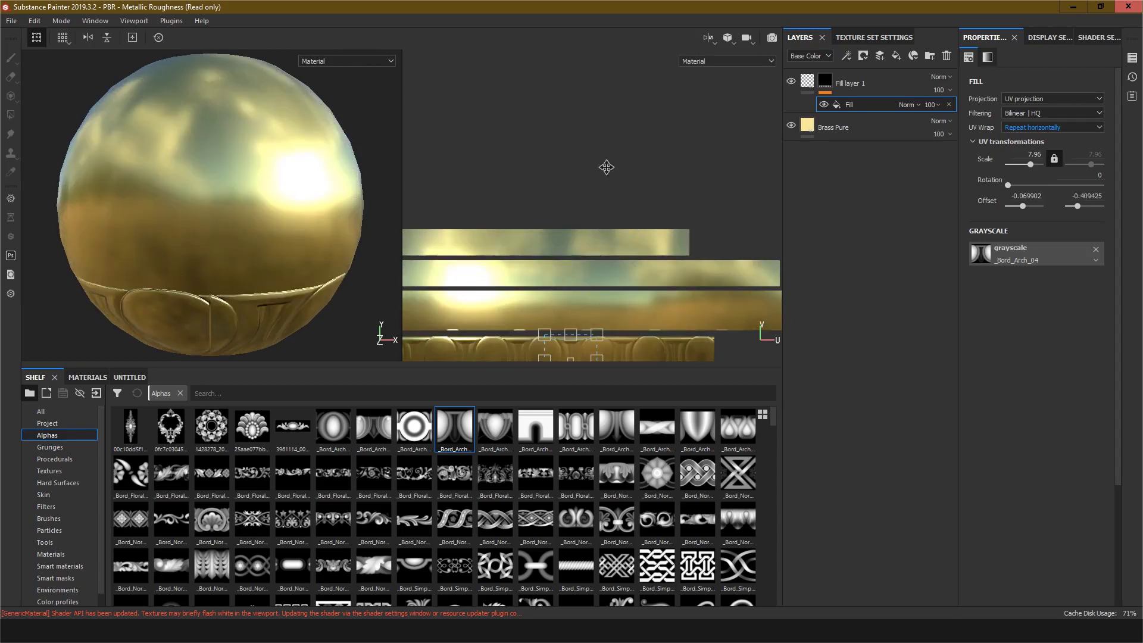
middle_click_drag(606, 167, 662, 61)
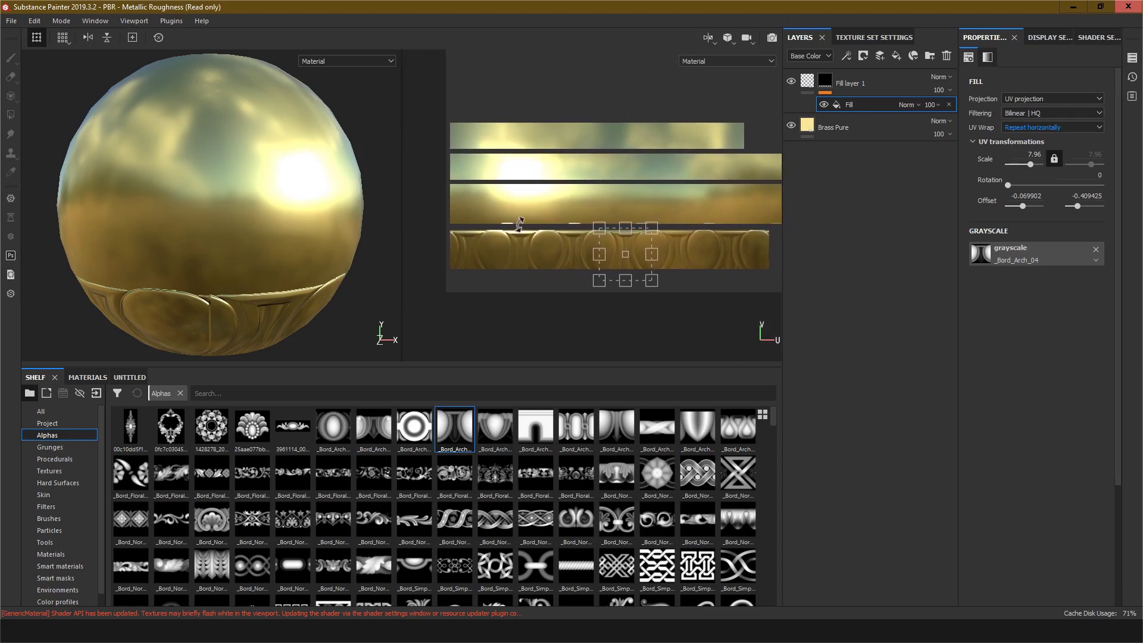
left_click_drag(249, 286, 286, 268, "alt")
scroll(625, 255, "up", 5)
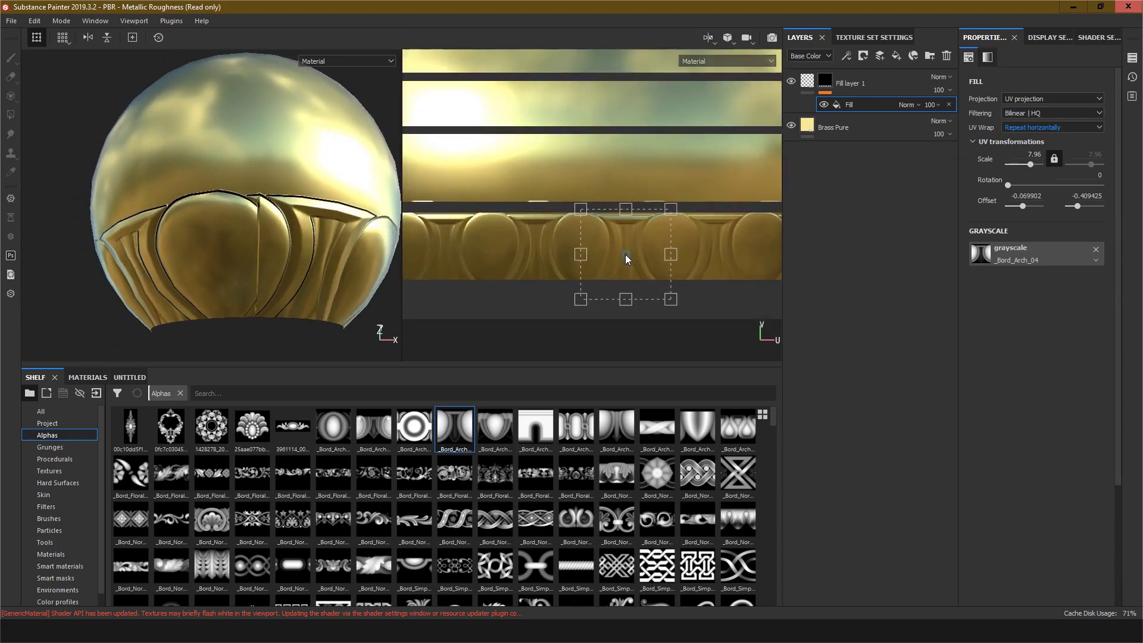
Step: Increase the arch pattern's uniform scale to about 18.76
left_click(1033, 167)
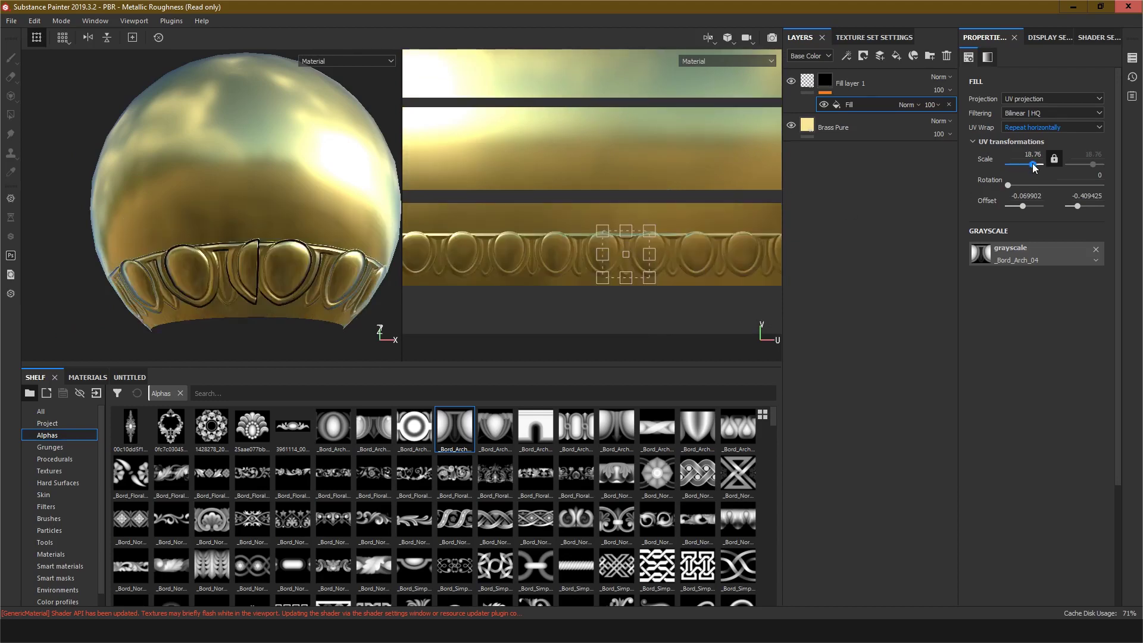
scroll(621, 270, "down", 2)
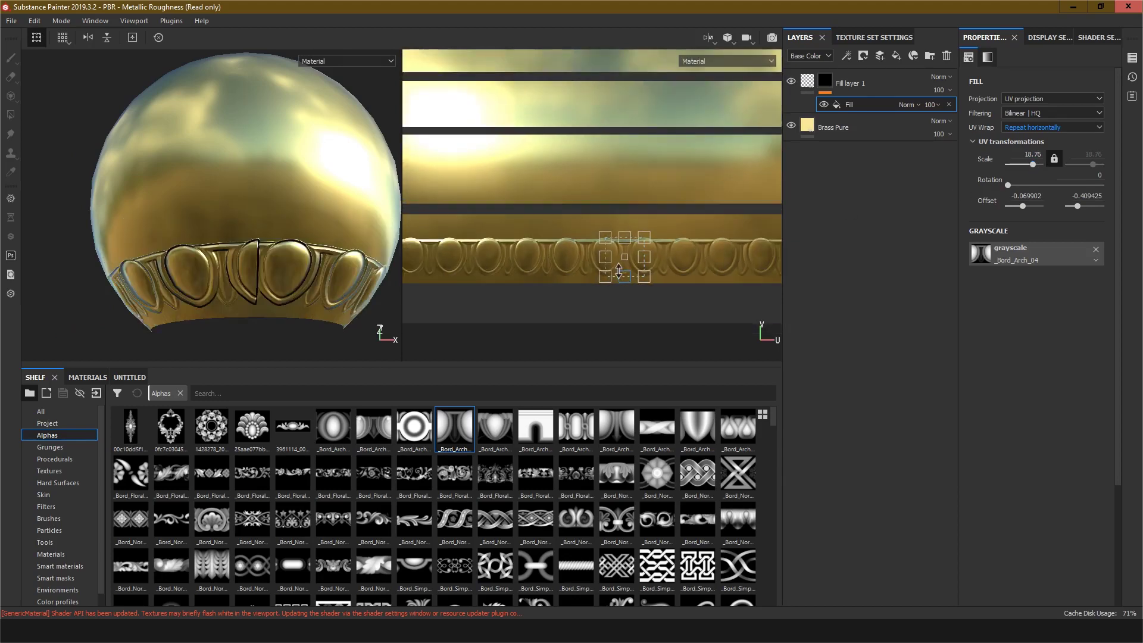
scroll(620, 274, "up", 2)
scroll(622, 274, "up", 2)
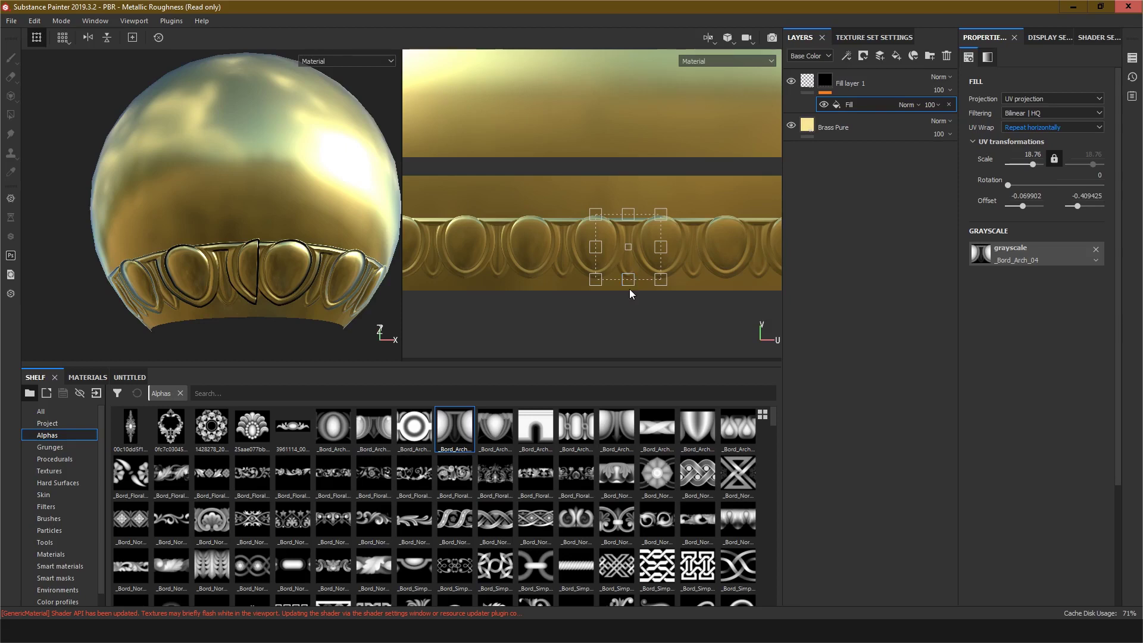
scroll(630, 289, "up", 2)
Step: Stretch the arch pattern vertically to a vertical scale of about 11.6
left_click_drag(629, 283, 629, 287)
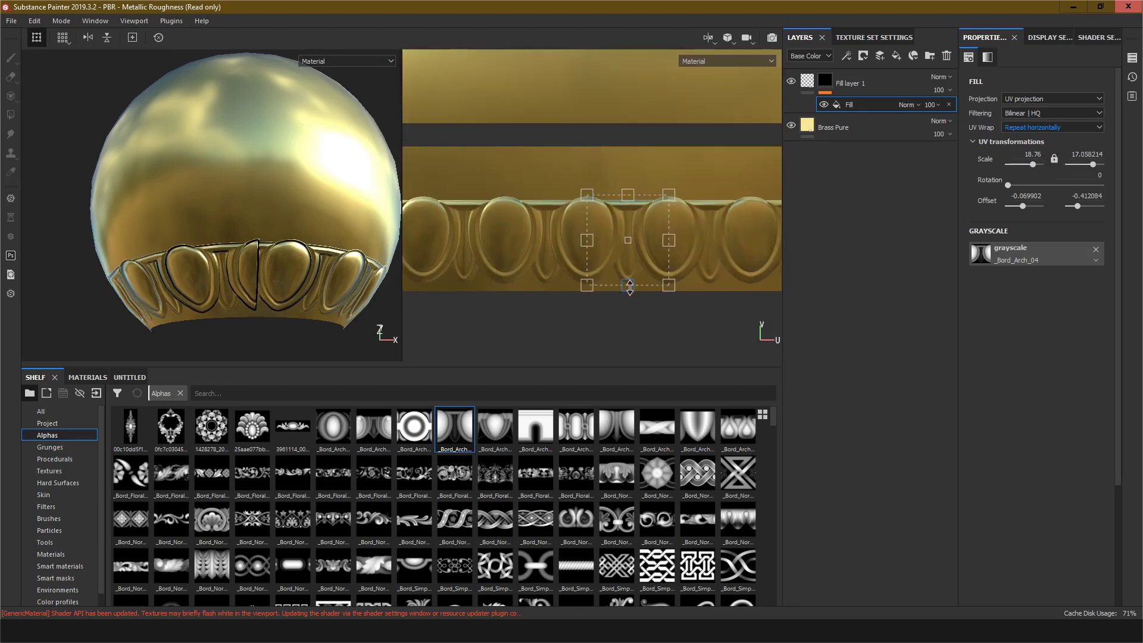
left_click_drag(628, 195, 631, 156)
scroll(606, 222, "down", 1)
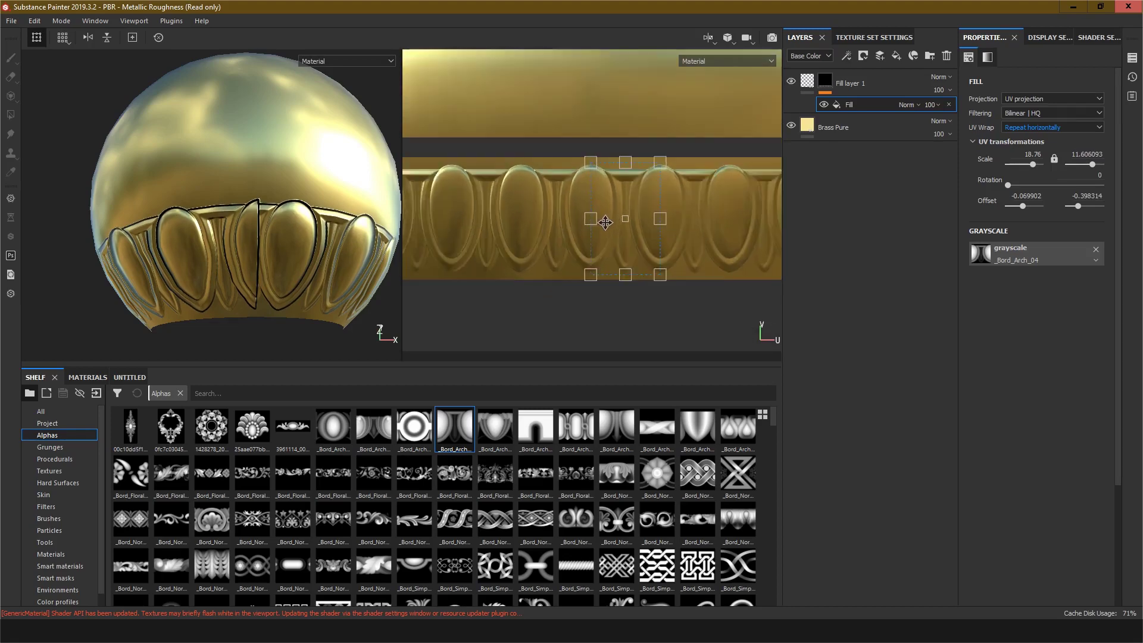
scroll(606, 222, "up", 2)
left_click_drag(267, 281, 260, 286, "alt")
scroll(257, 246, "up", 1)
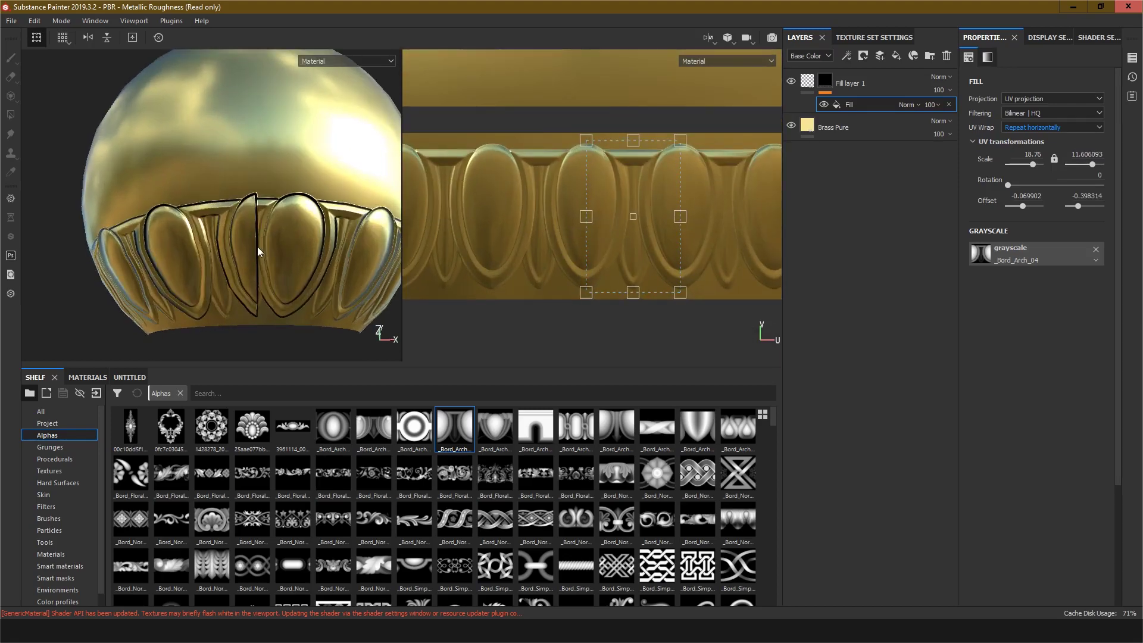
scroll(257, 247, "up", 2)
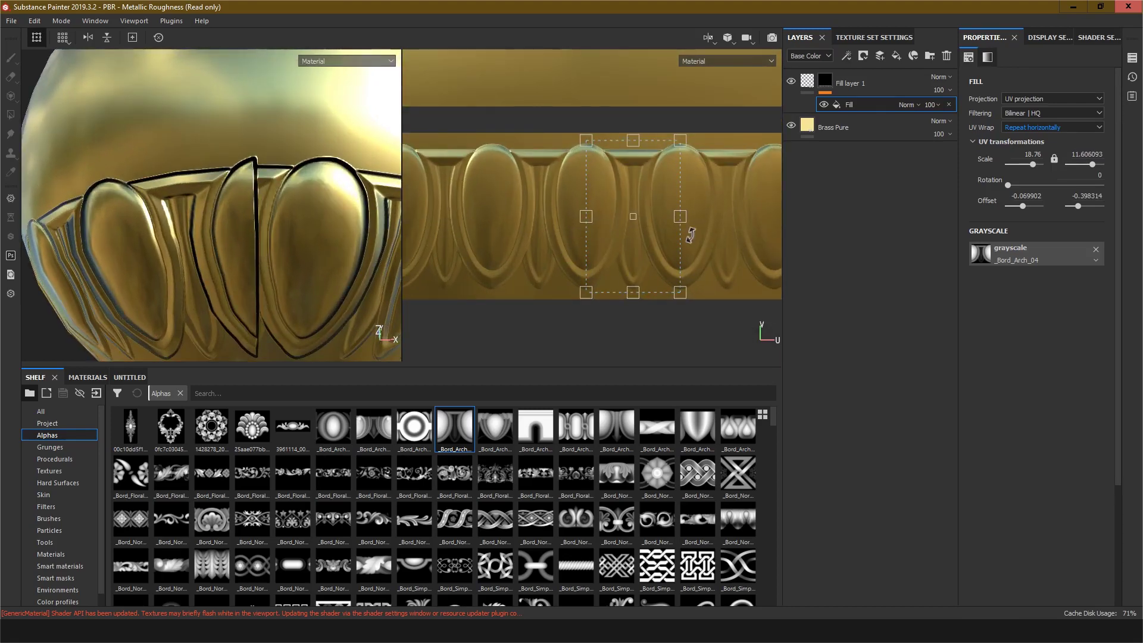
Step: Shrink the arch pattern horizontally to a horizontal scale of about 14.06 in the UV view
scroll(257, 210, "down", 3)
scroll(258, 213, "up", 4)
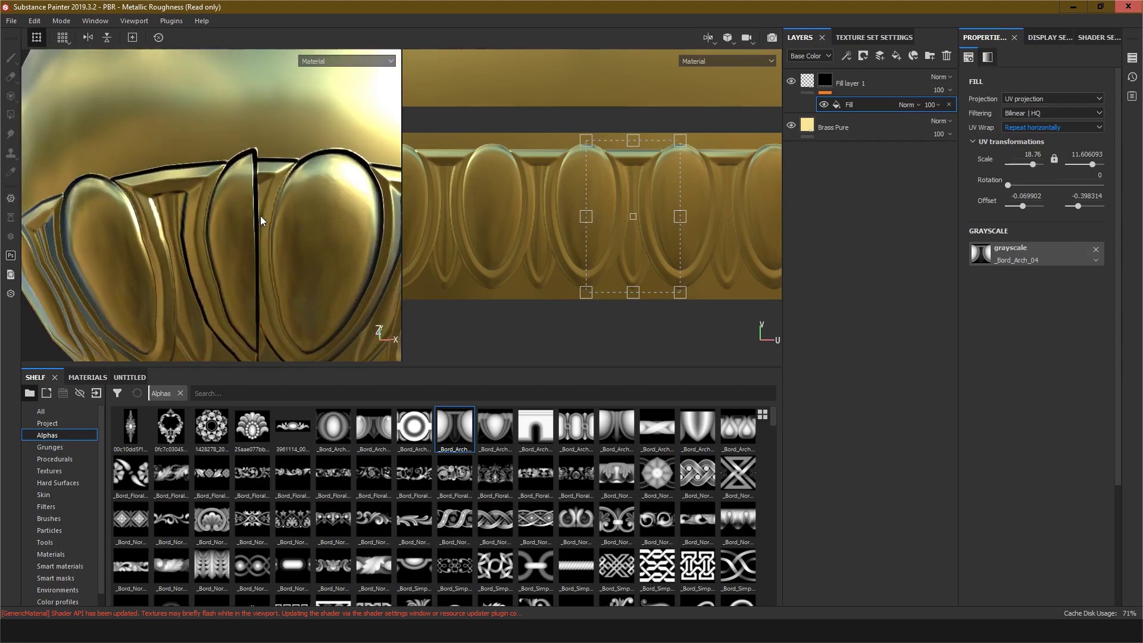
scroll(260, 215, "up", 1)
left_click_drag(586, 219, 553, 215)
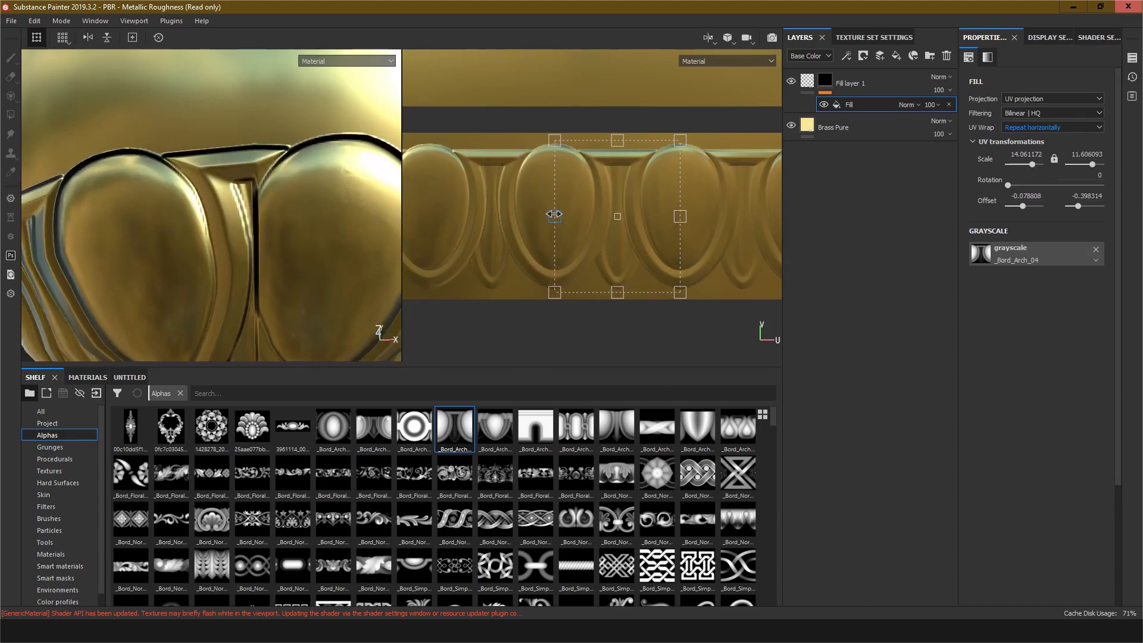
Step: Adjust the arch pattern's lower and upper edges to a vertical scale of about 10.62
scroll(252, 237, "up", 2)
scroll(264, 243, "down", 6)
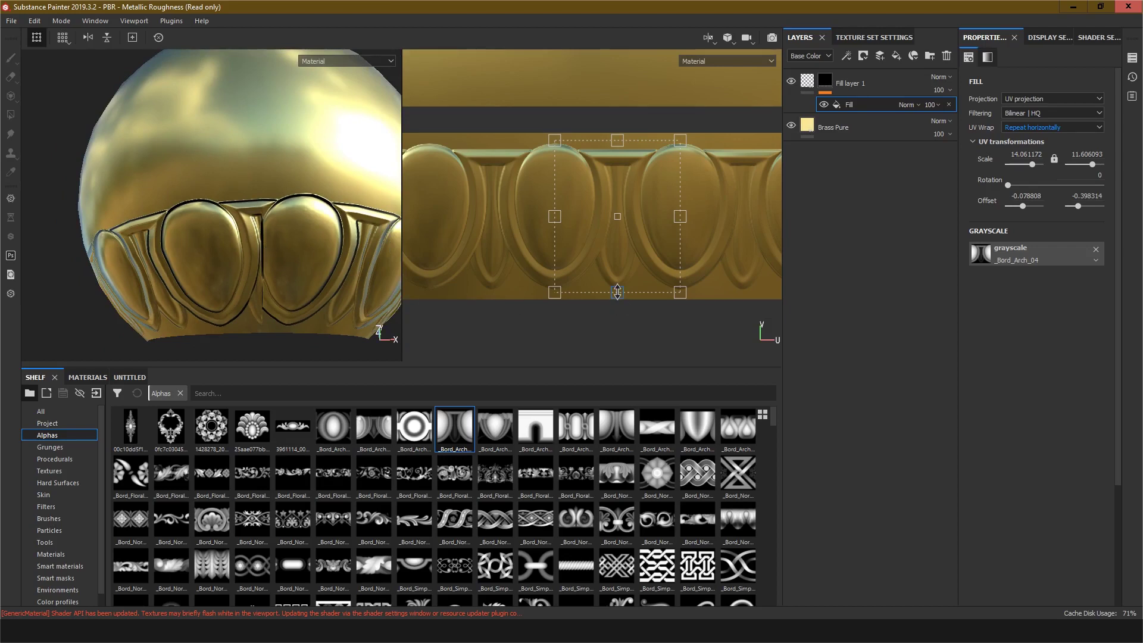
left_click_drag(617, 292, 617, 296)
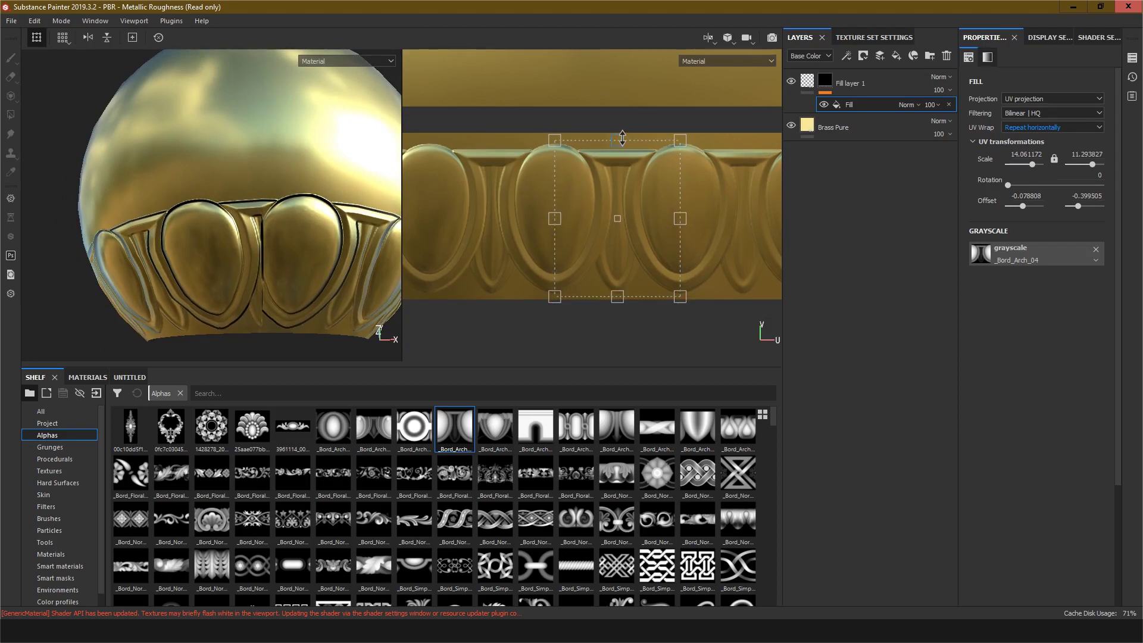
left_click_drag(618, 140, 622, 129)
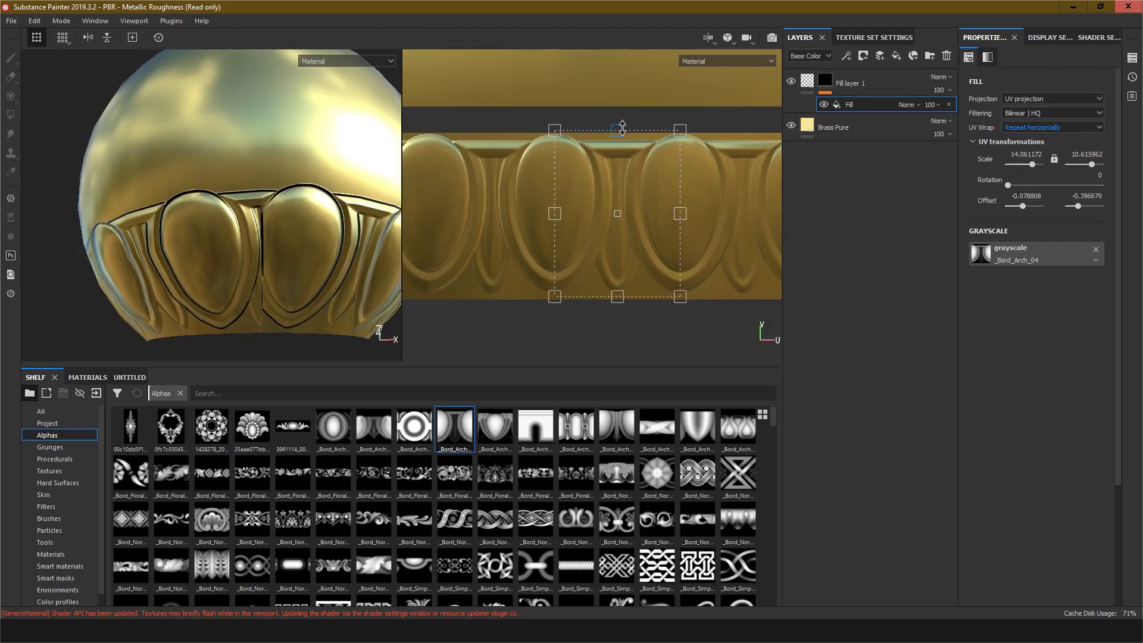
Step: Fine-tune the arch pattern's horizontal scale to about 14.37 by nudging its side handle
scroll(273, 248, "up", 6)
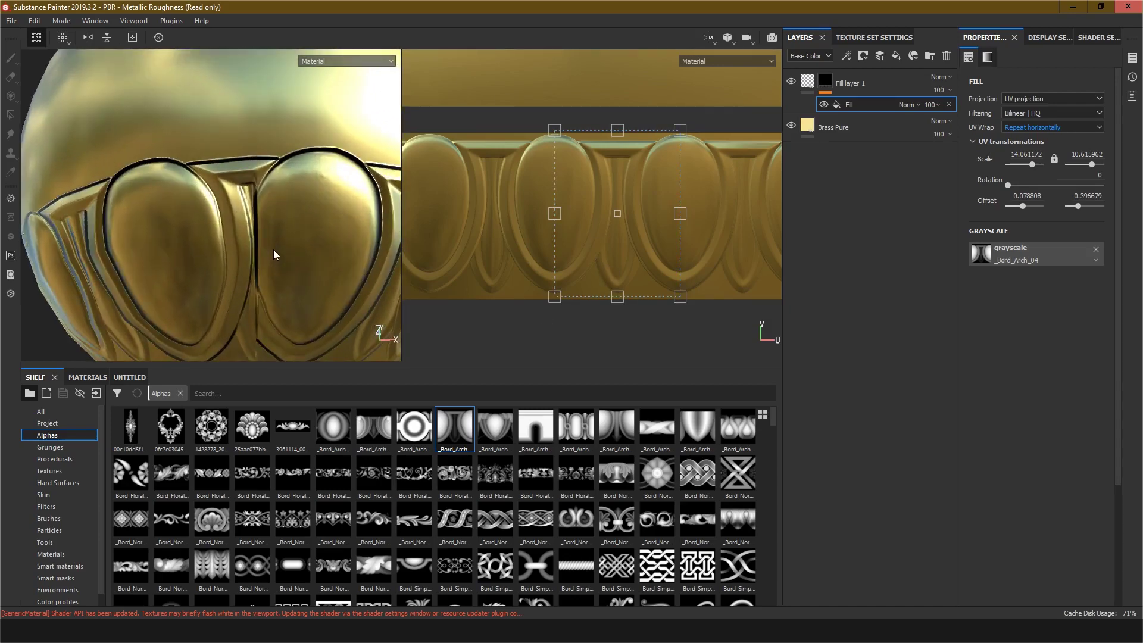
scroll(628, 205, "up", 8)
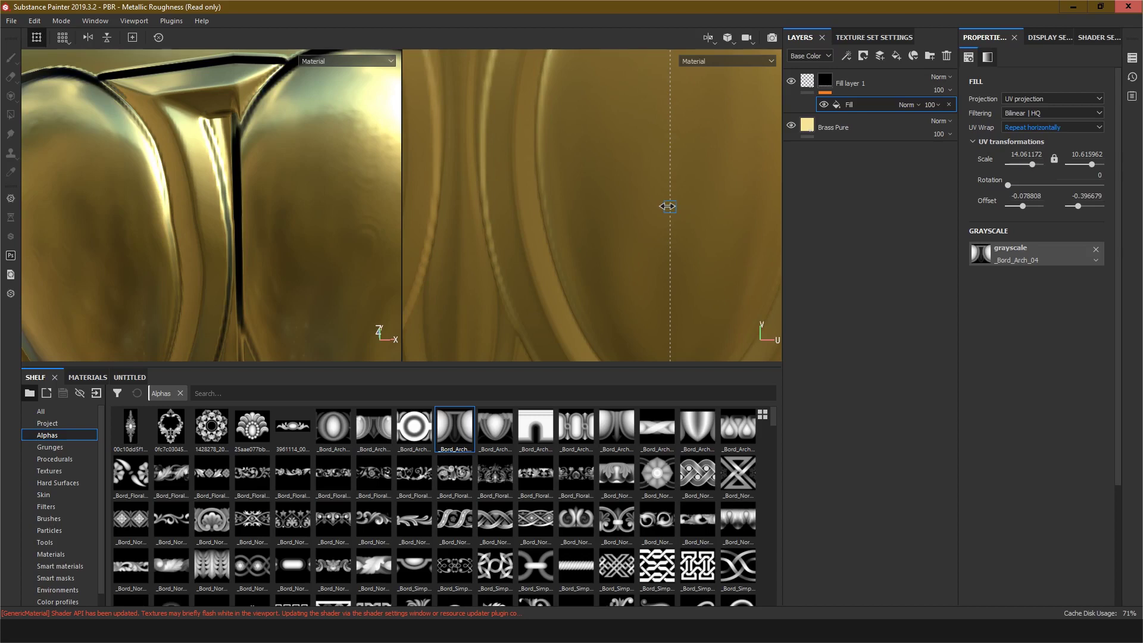
left_click_drag(666, 206, 679, 206)
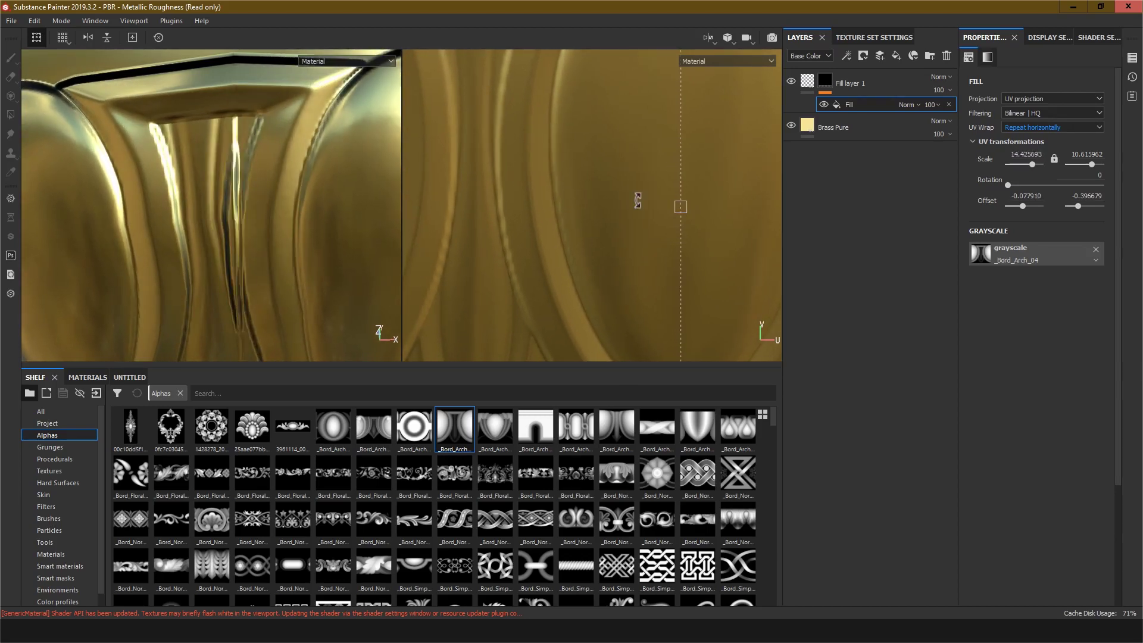
scroll(301, 199, "down", 5)
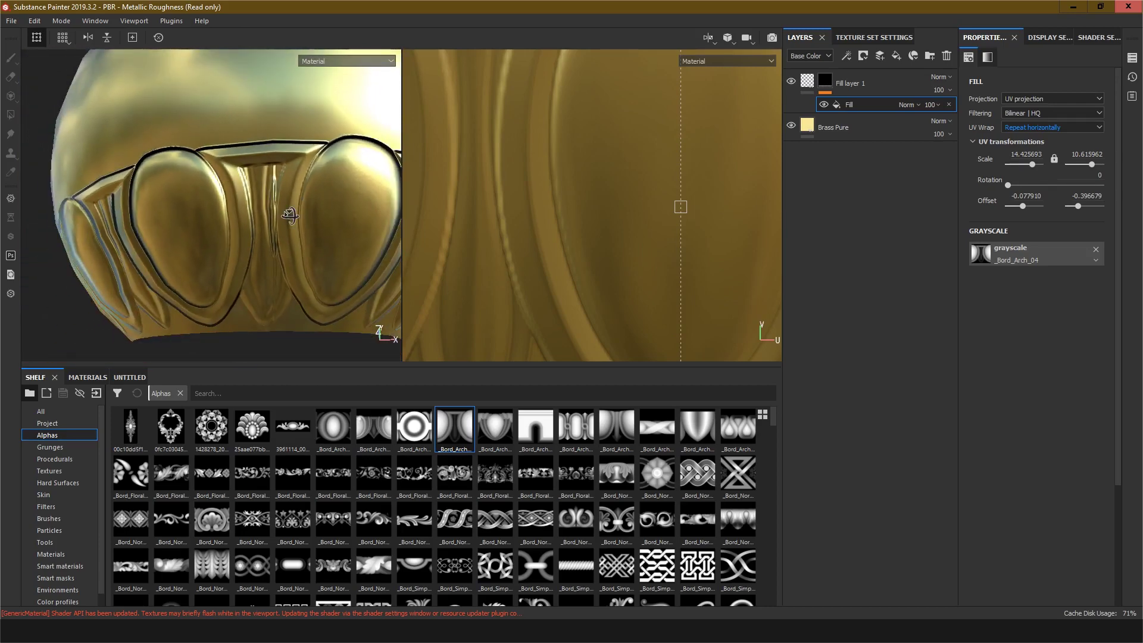
left_click_drag(302, 202, 287, 222, "alt")
middle_click_drag(287, 222, 274, 240, "alt")
scroll(303, 253, "up", 6)
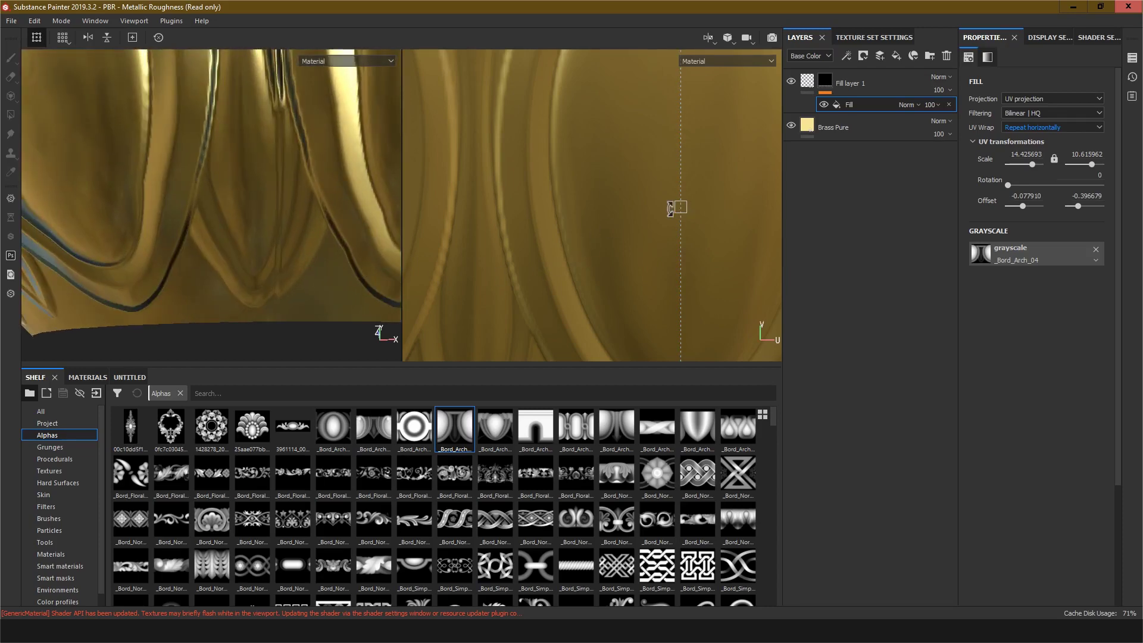
left_click_drag(680, 207, 679, 208)
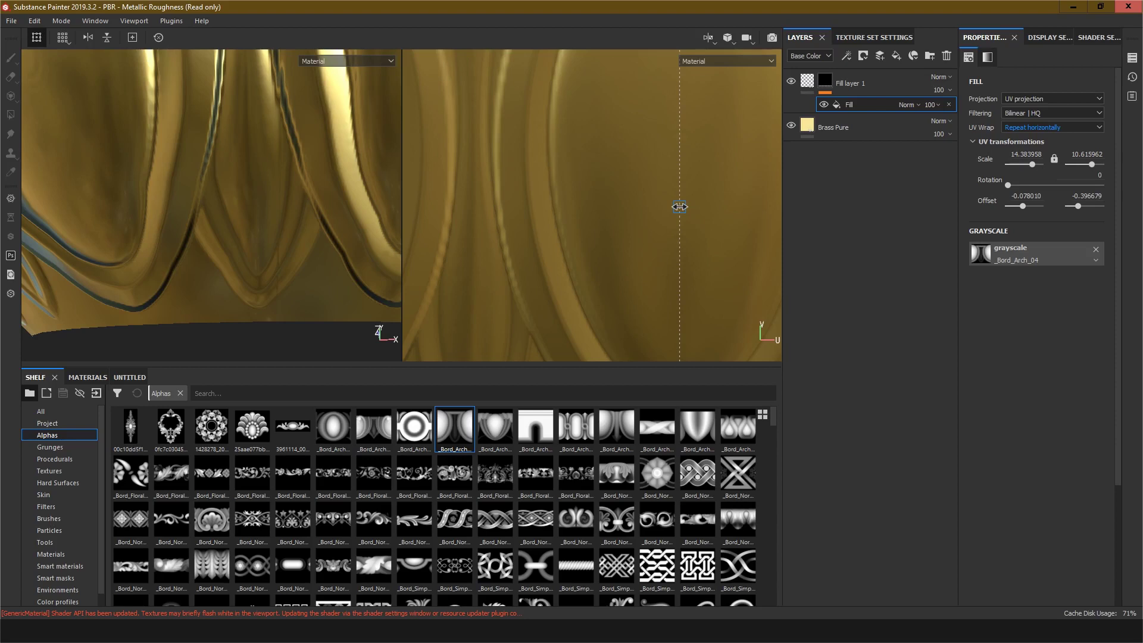
left_click_drag(679, 207, 678, 208)
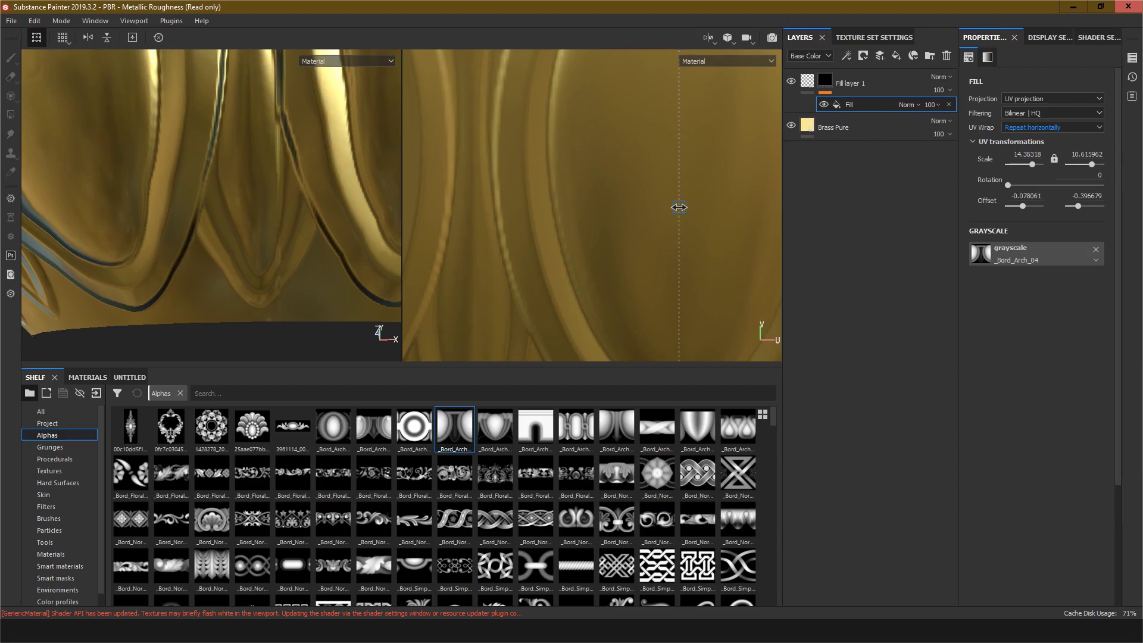
scroll(678, 207, "up", 5)
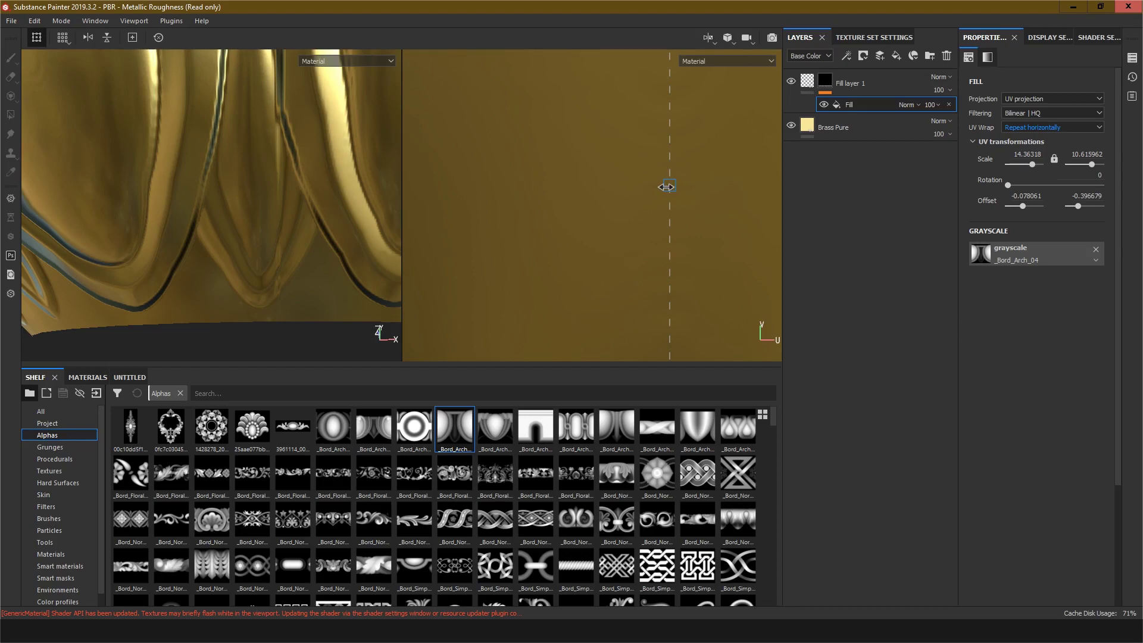
left_click_drag(665, 186, 667, 186)
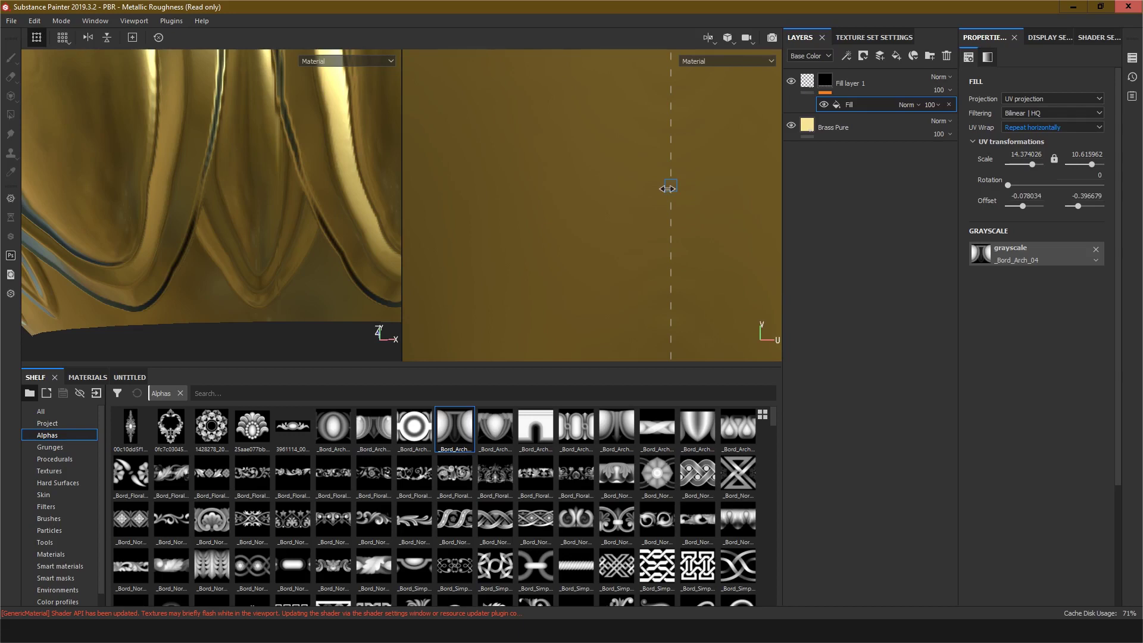
left_click_drag(667, 188, 541, 249)
Step: Add a fill effect to the mask of Fill layer 1
scroll(541, 248, "down", 5)
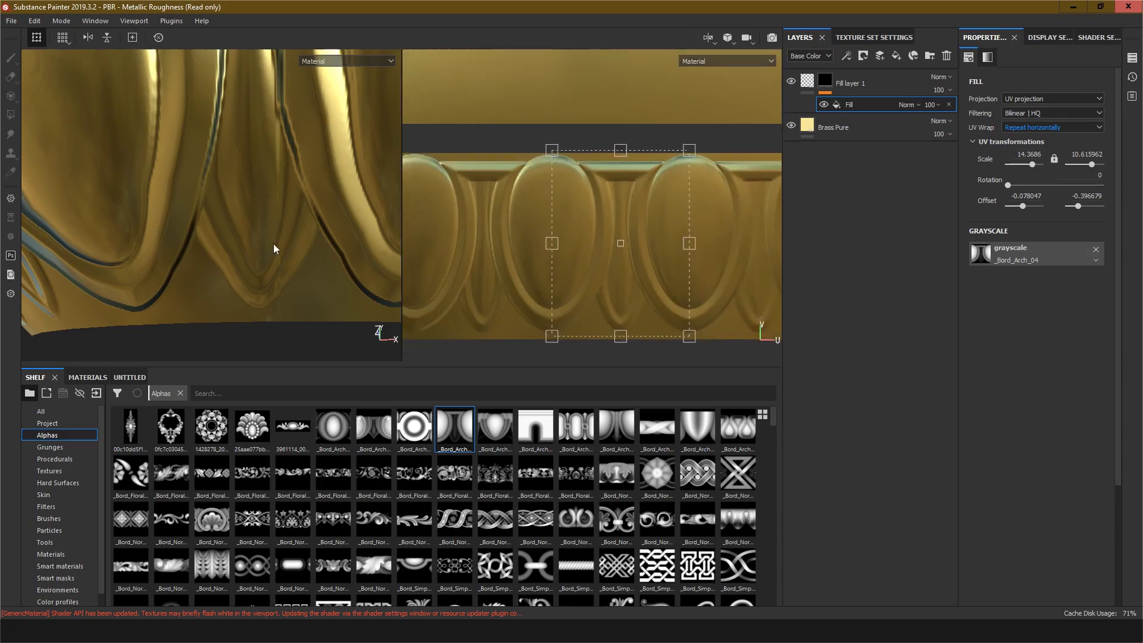
scroll(274, 246, "down", 6)
left_click_drag(264, 226, 281, 260, "alt")
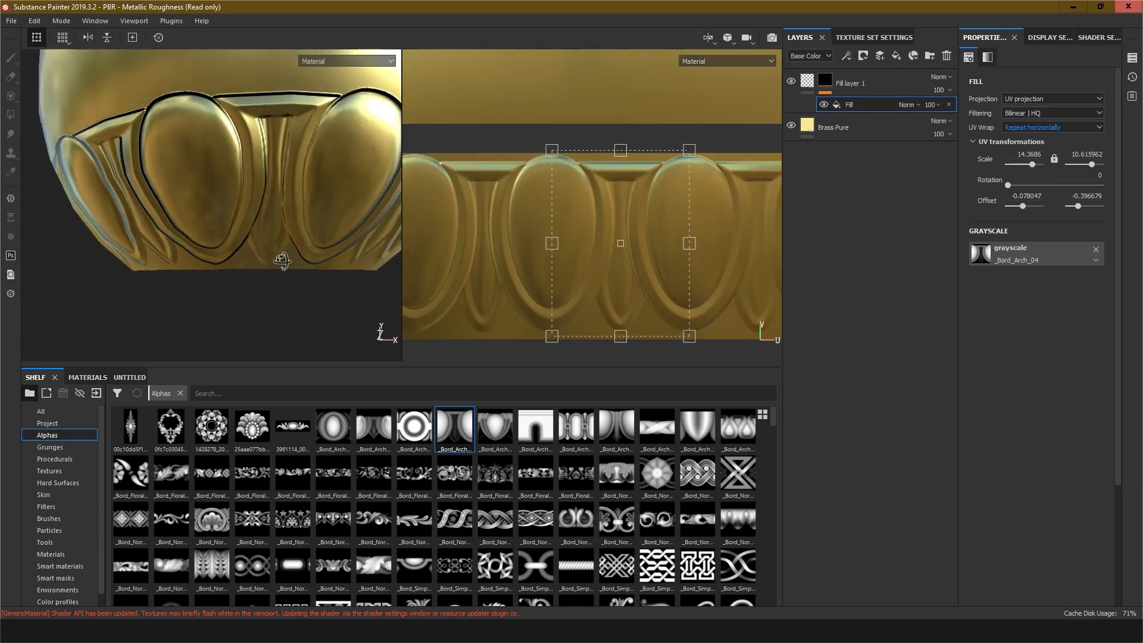
middle_click_drag(280, 261, 262, 332, "alt")
scroll(535, 257, "up", 4)
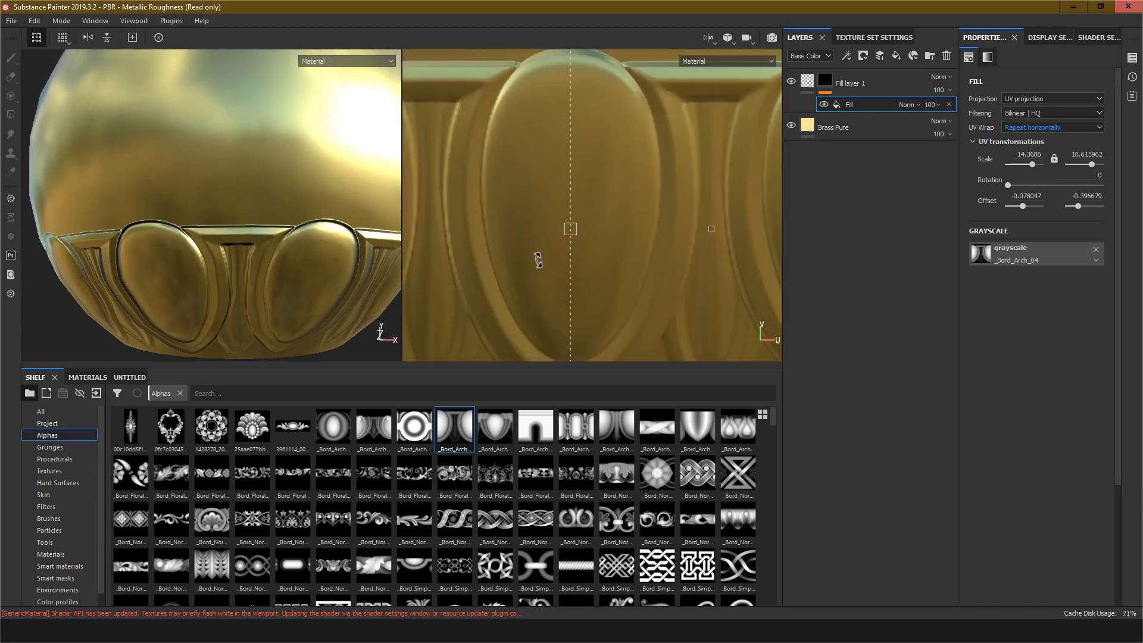
scroll(537, 260, "down", 6)
scroll(538, 260, "down", 6)
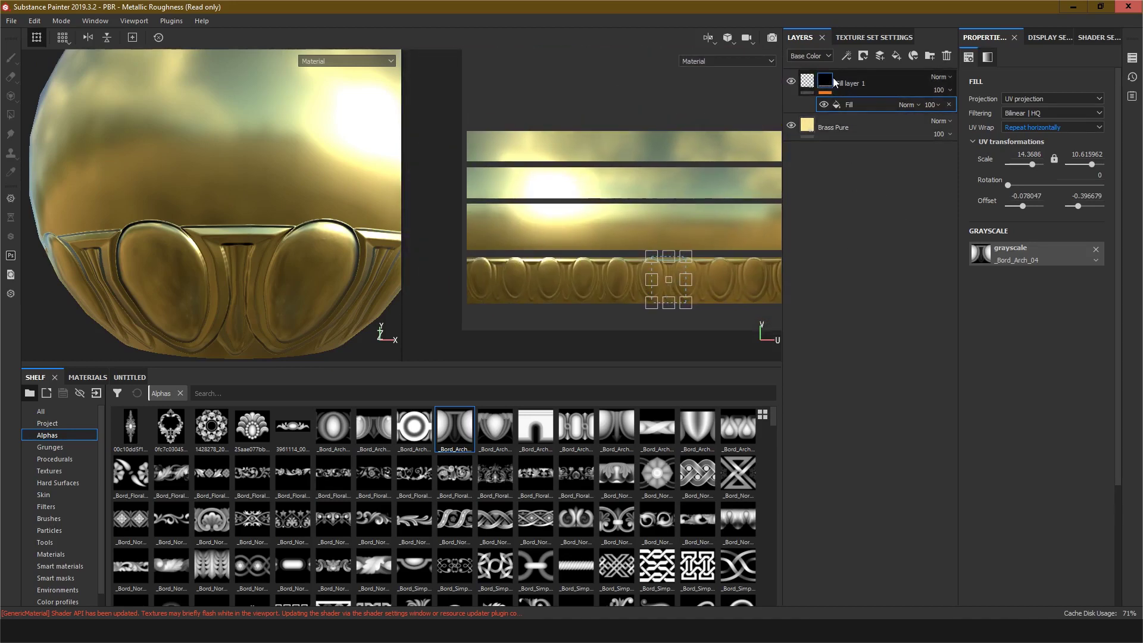
mouse_move(826, 80)
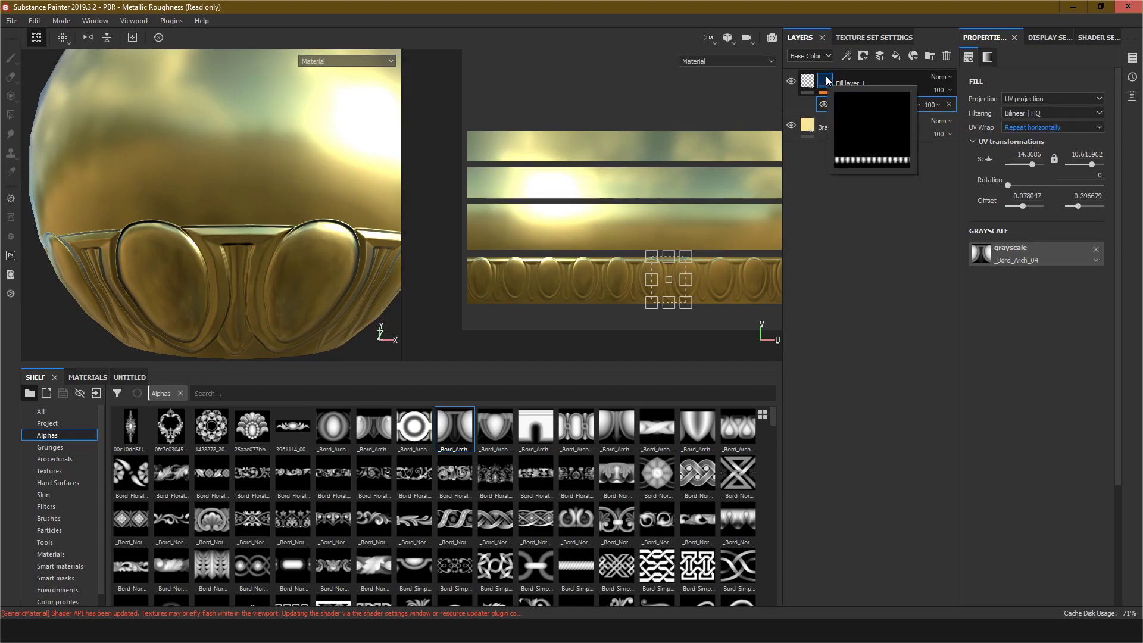
right_click(827, 79)
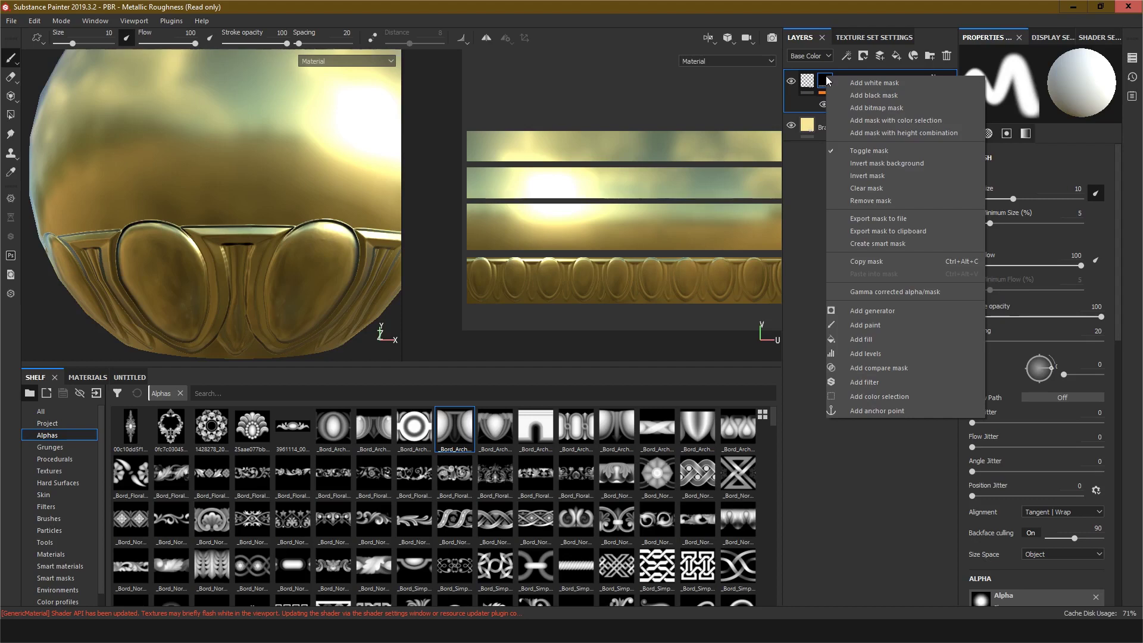
left_click(863, 336)
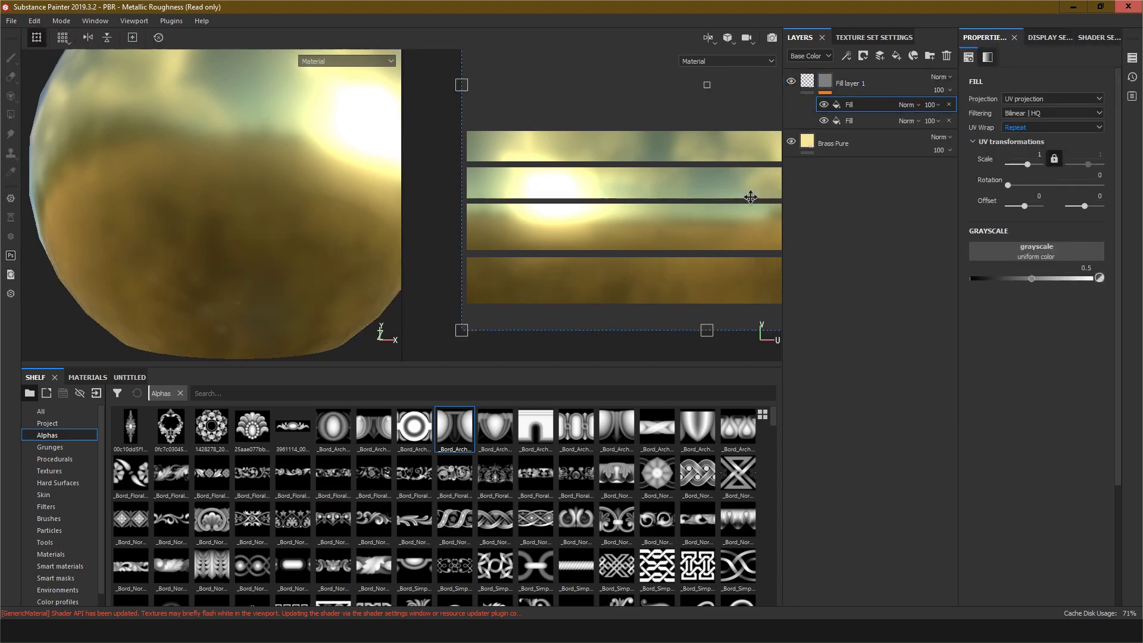
Step: Set the new mask fill's blending to Linear dodge (Add) and load the _Bord_Arch_03 alpha as its grayscale
left_click(919, 105)
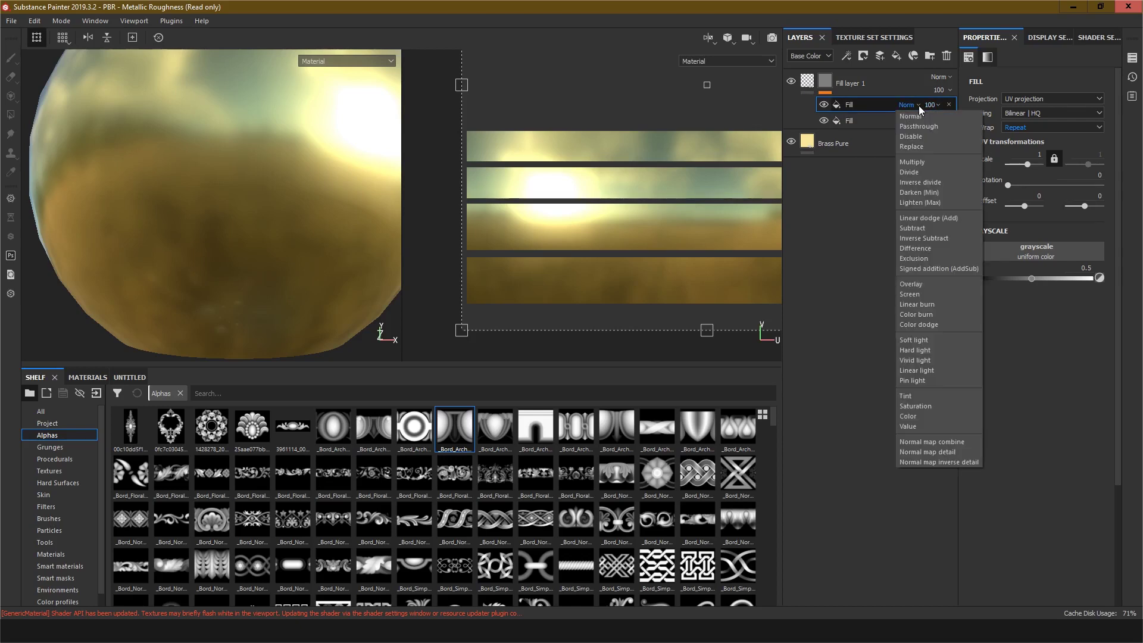
left_click(928, 220)
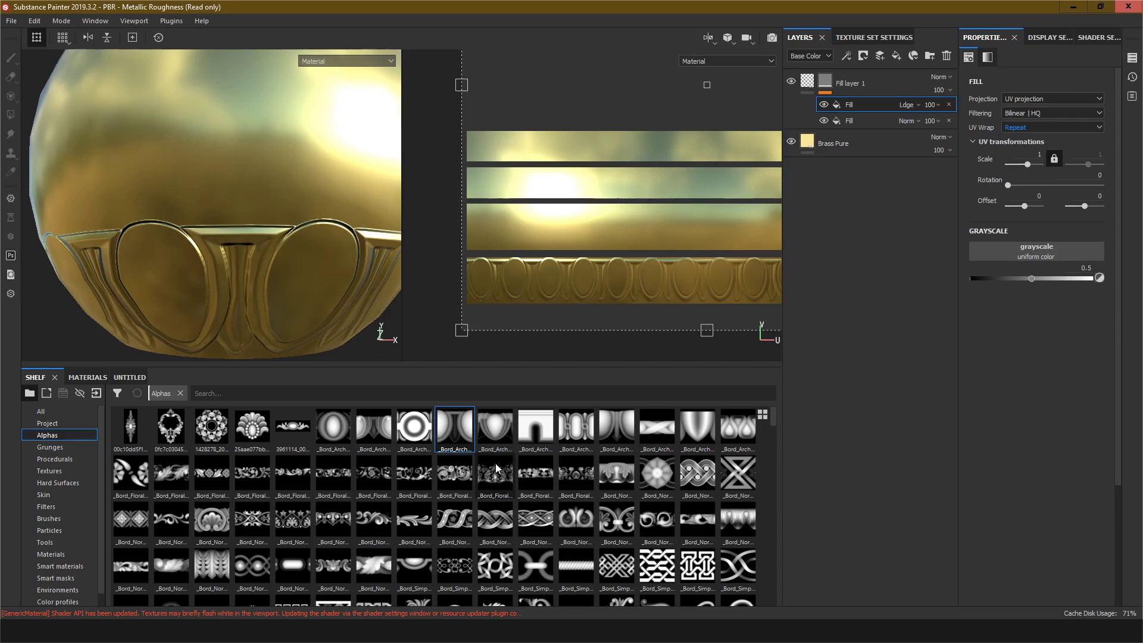
left_click(411, 425)
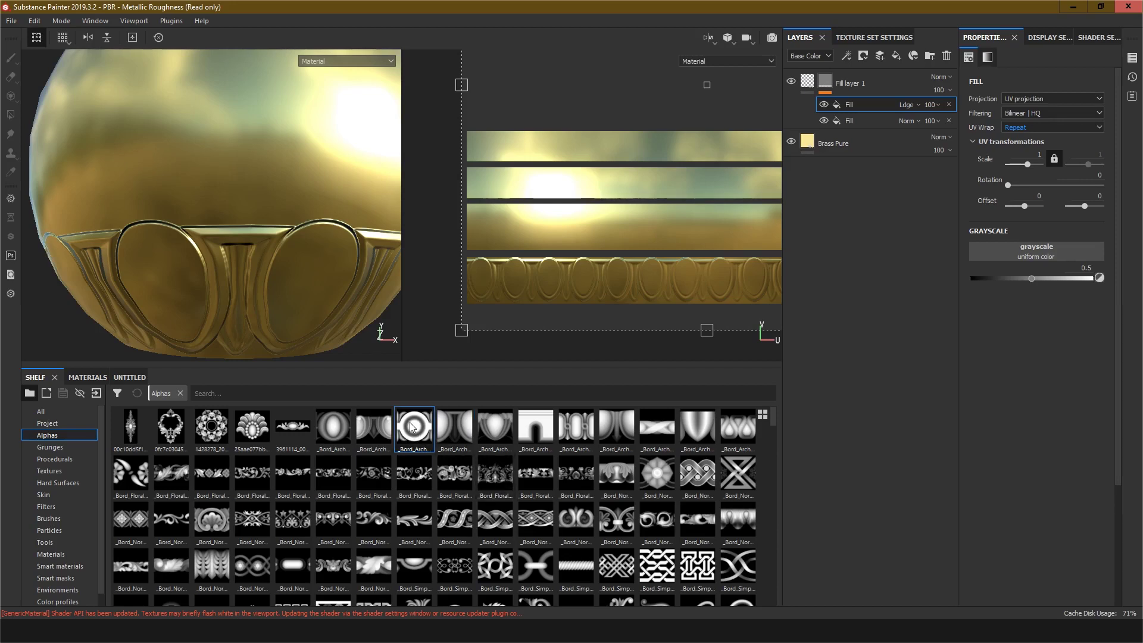
left_click_drag(410, 423, 1041, 248)
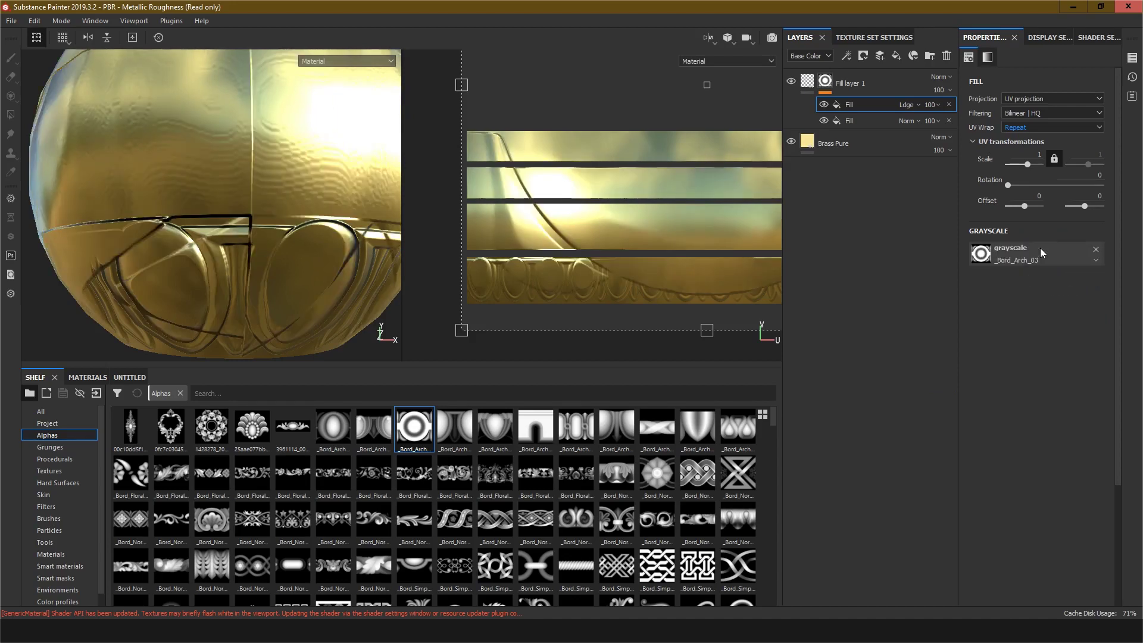
Step: Set the new fill's UV wrap to Repeat horizontally and its scale to about -16.92
left_click(1051, 126)
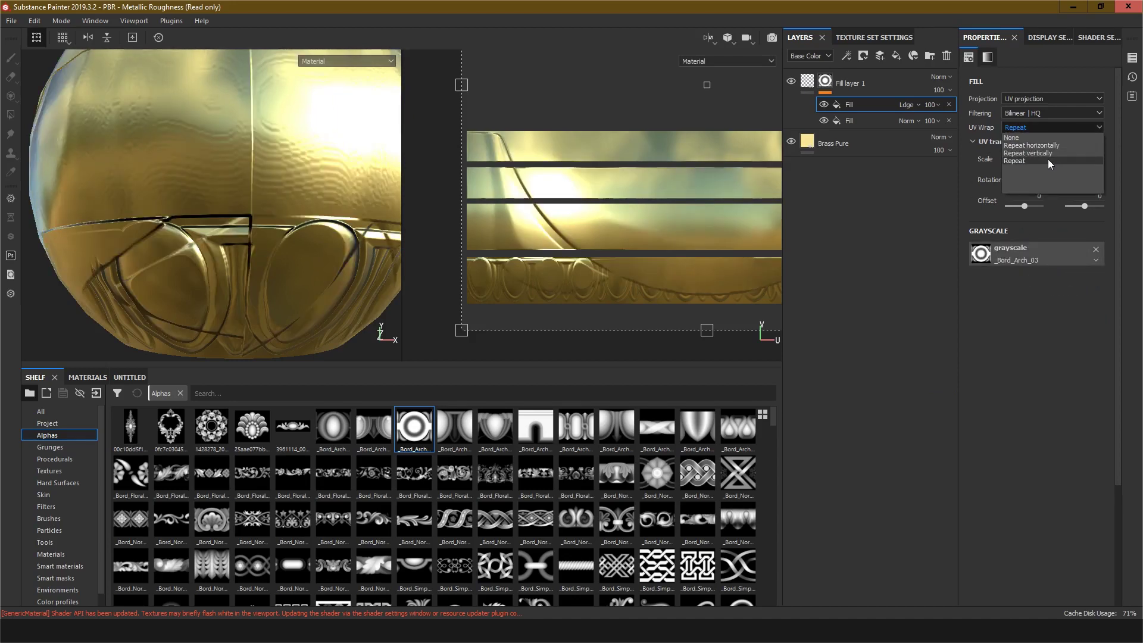
left_click(1042, 145)
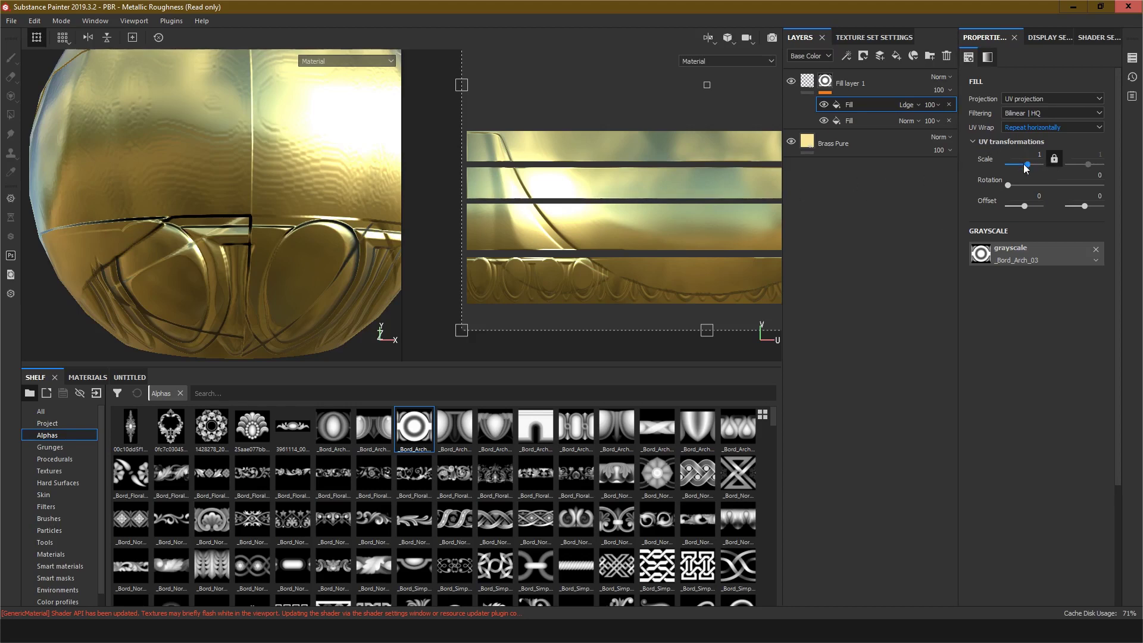
left_click_drag(1027, 165, 1017, 169)
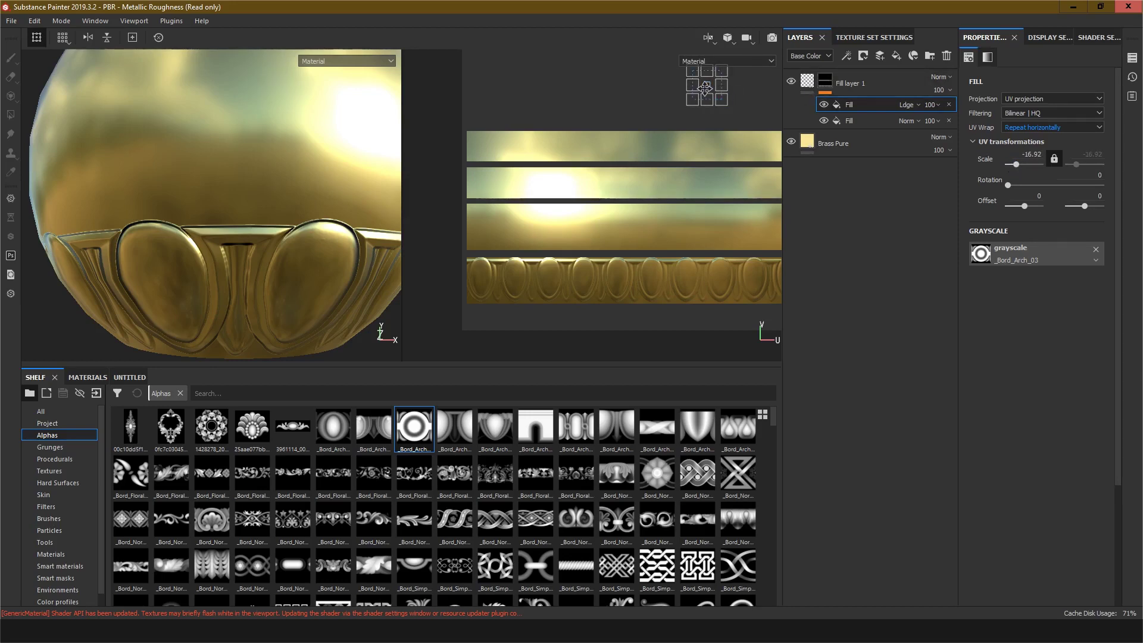
Step: Move the circle pattern onto the band above the arches and change its scale to about -10.46
left_click_drag(705, 88, 631, 236)
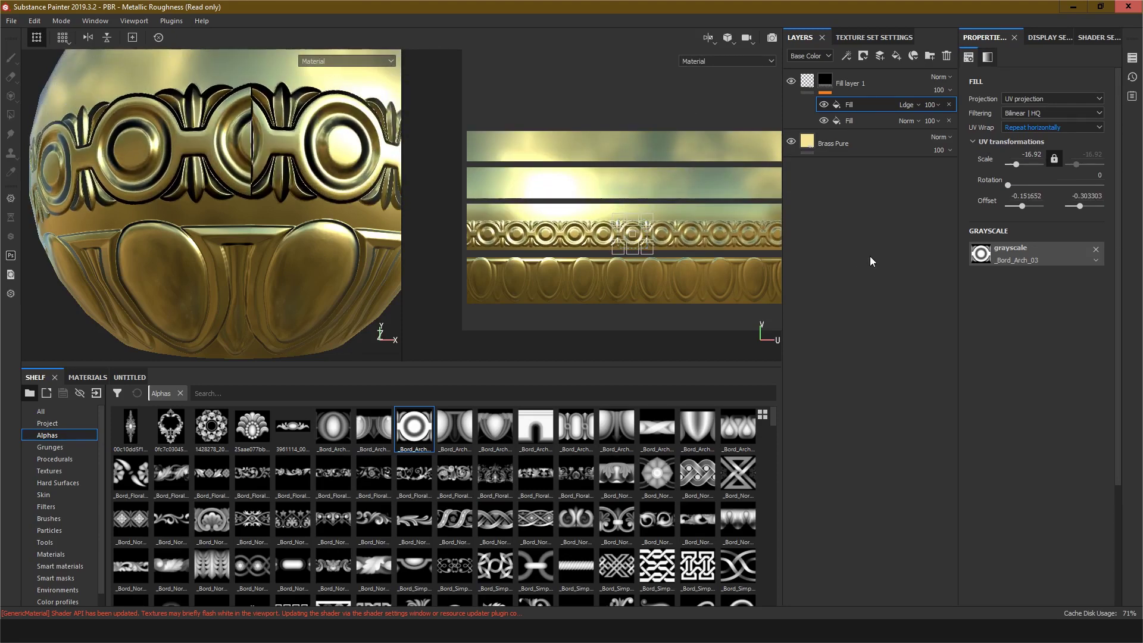
left_click_drag(1016, 164, 1016, 173)
right_click_drag(609, 233, 642, 232, "alt")
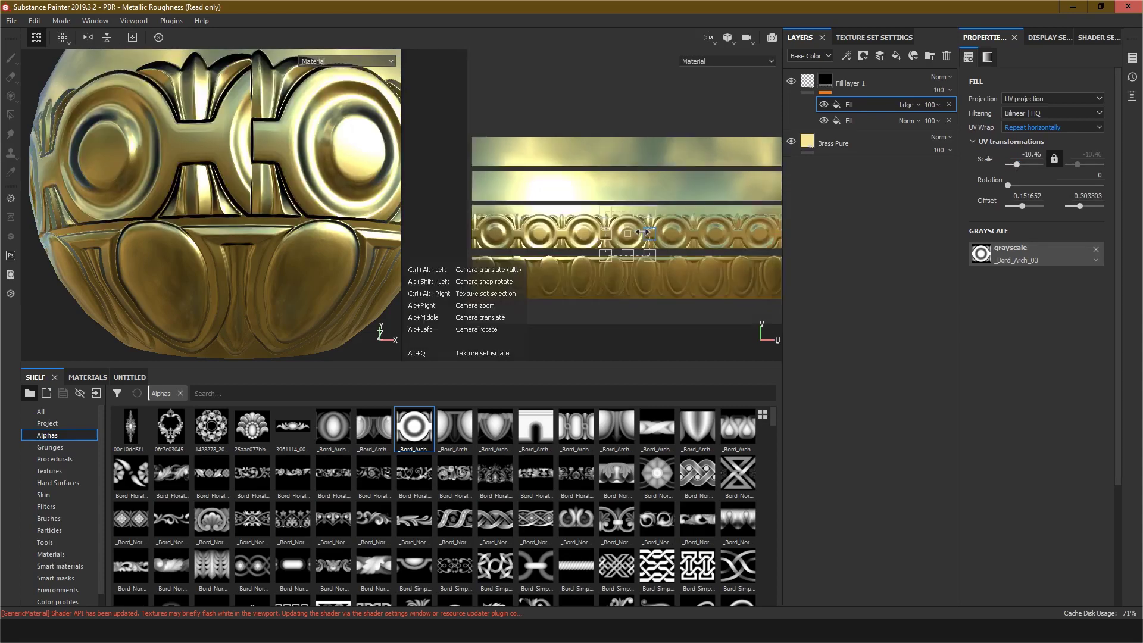
Step: Nudge the circle pattern's vertical offset up to about -0.29 in the UV view
scroll(642, 232, "up", 5, "alt")
mouse_move(584, 224)
middle_mouse_down("alt")
mouse_move(610, 220)
mouse_move(598, 222)
middle_mouse_up("alt")
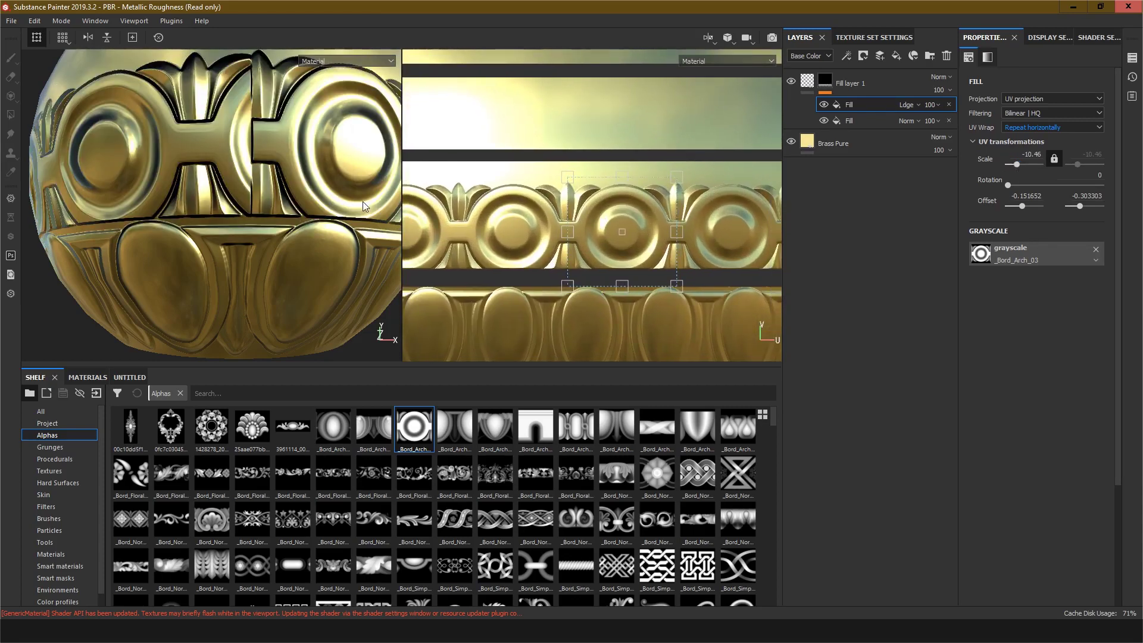
middle_click_drag(362, 205, 263, 236, "alt")
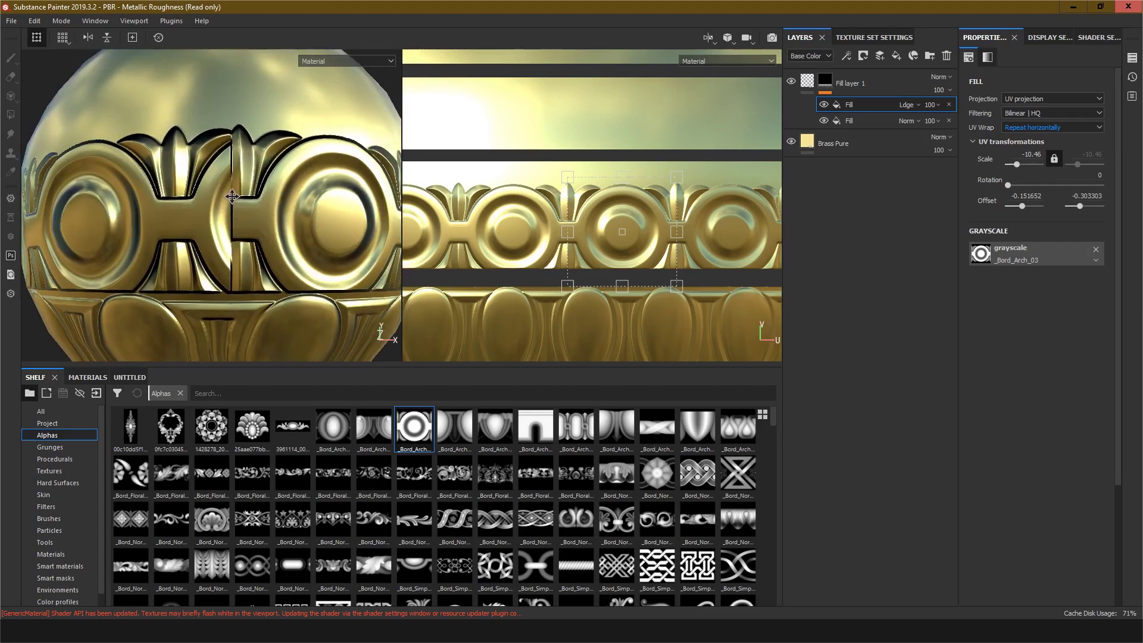
middle_click_drag(231, 197, 224, 191, "alt")
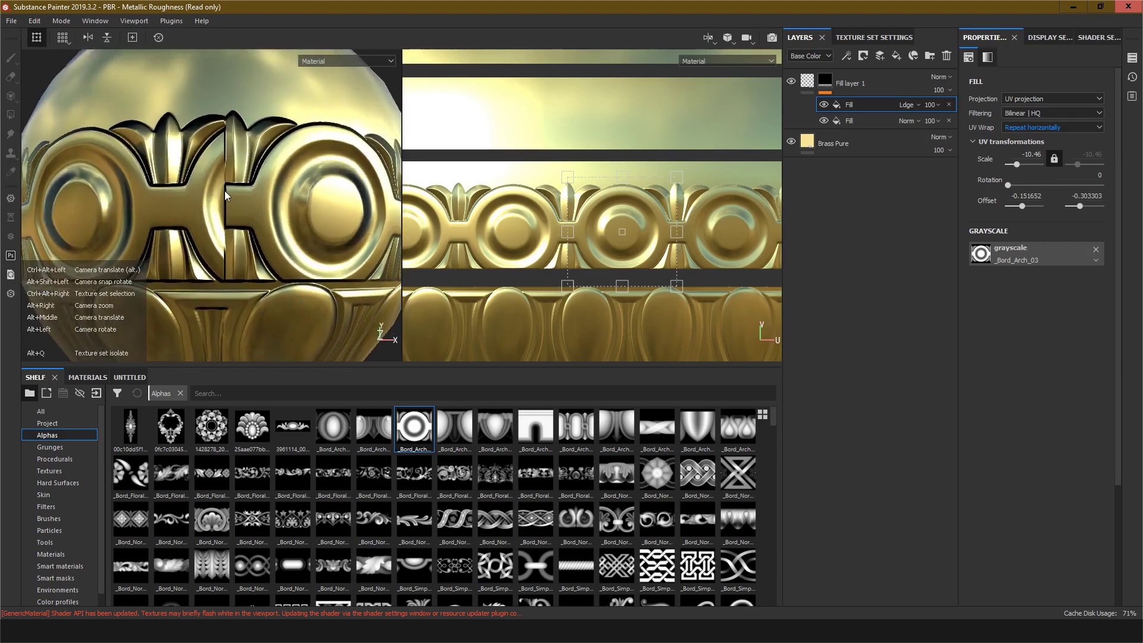
scroll(224, 190, "up", 2, "alt")
middle_click_drag(583, 226, 583, 213, "alt")
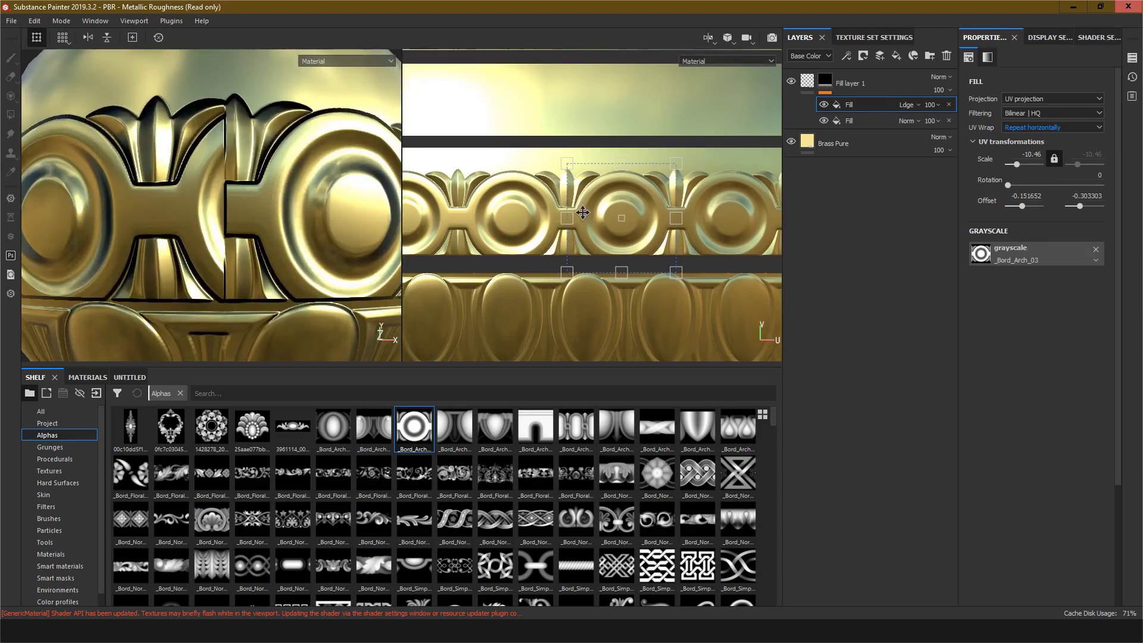
left_click_drag(619, 224, 627, 217)
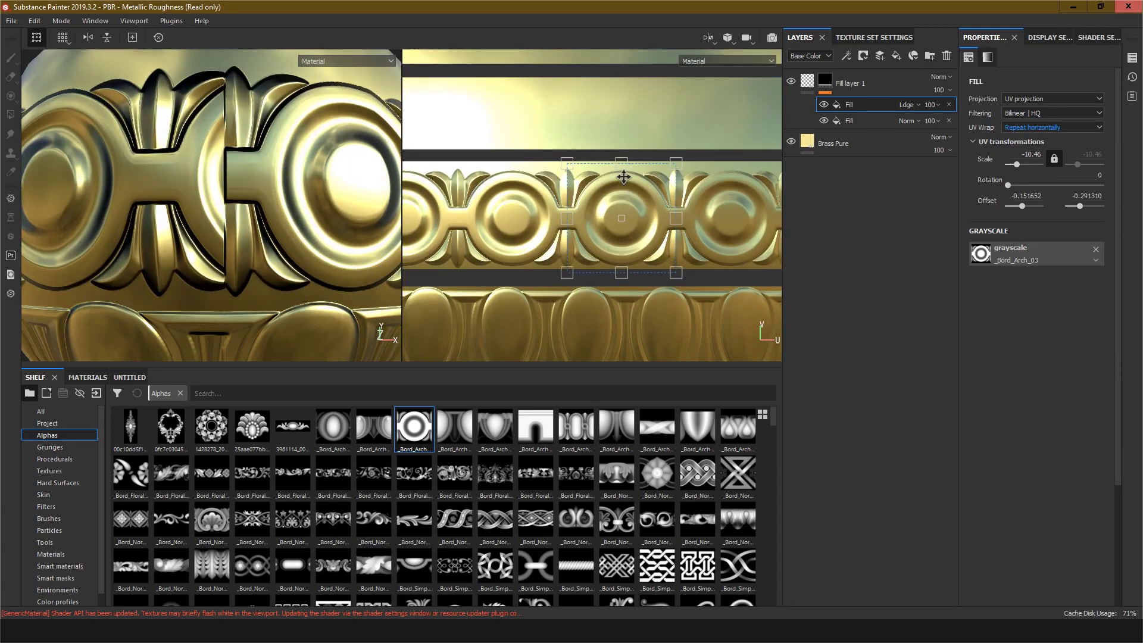
Step: Unlock the circle pattern's scale and stretch it to about 10.11 horizontally and 10.29 vertically in the UV view
left_click_drag(622, 166, 623, 162)
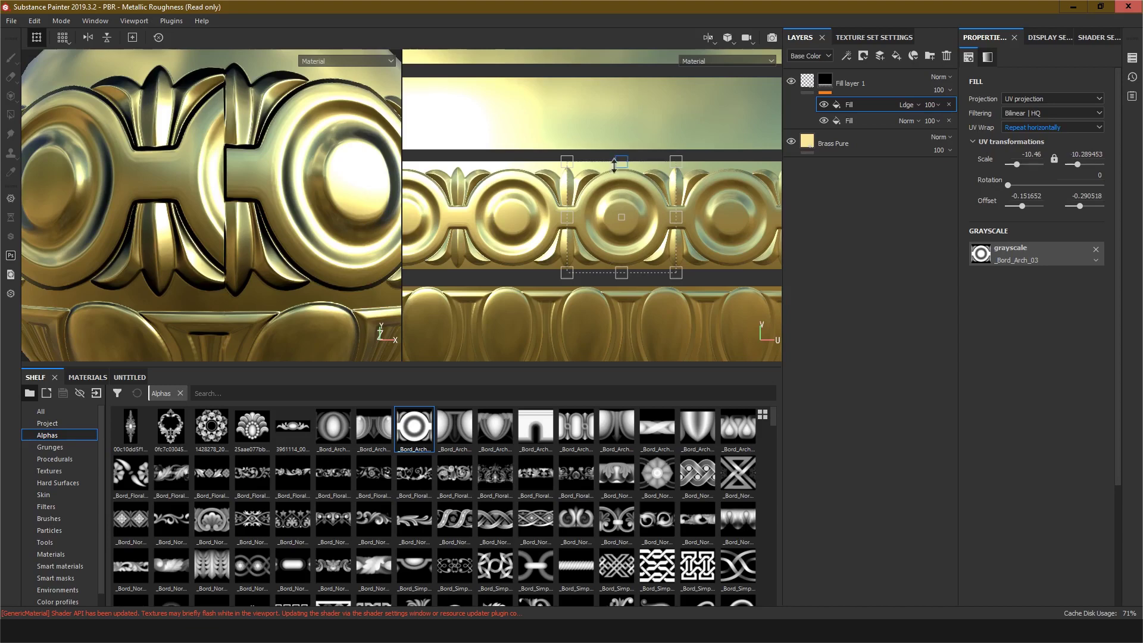
scroll(582, 221, "up", 5)
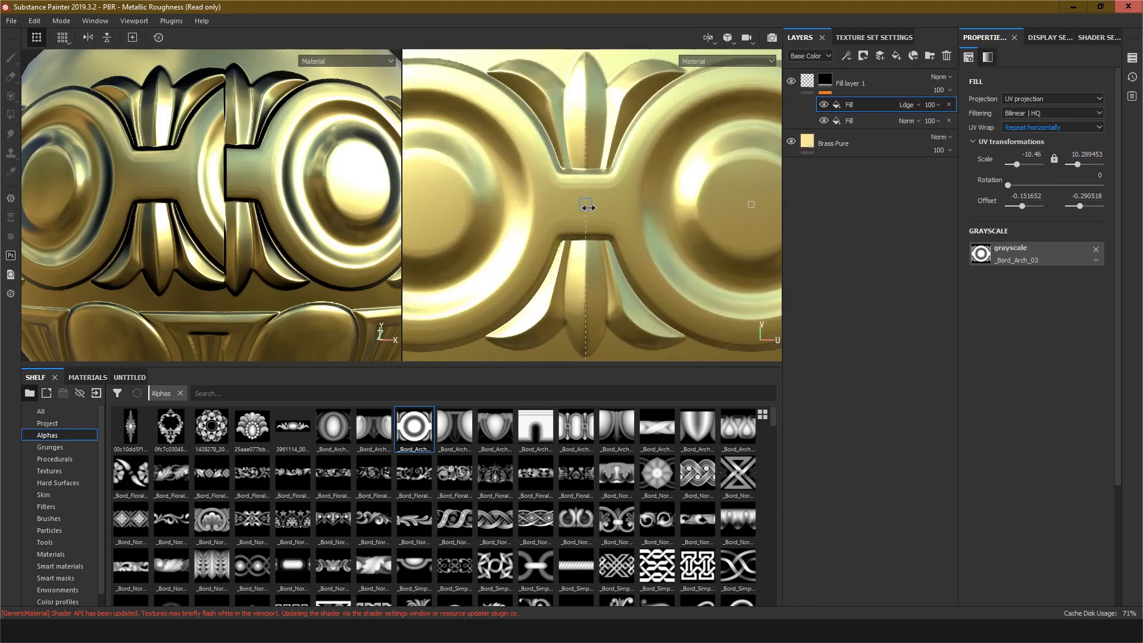
mouse_move(587, 207)
left_mouse_down()
mouse_move(598, 209)
mouse_move(576, 207)
left_mouse_up()
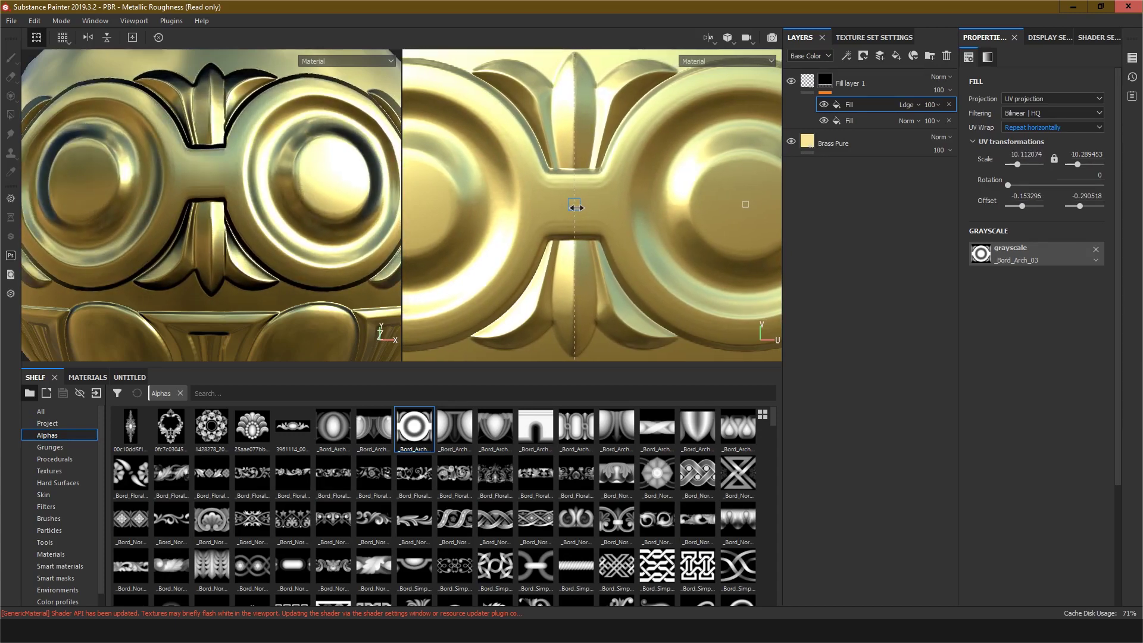
Step: Fine-tune the circle pattern's horizontal scale to about 10.16 while checking the seam on the bowl
middle_click_drag(280, 207, 308, 242, "alt")
scroll(284, 188, "up", 7)
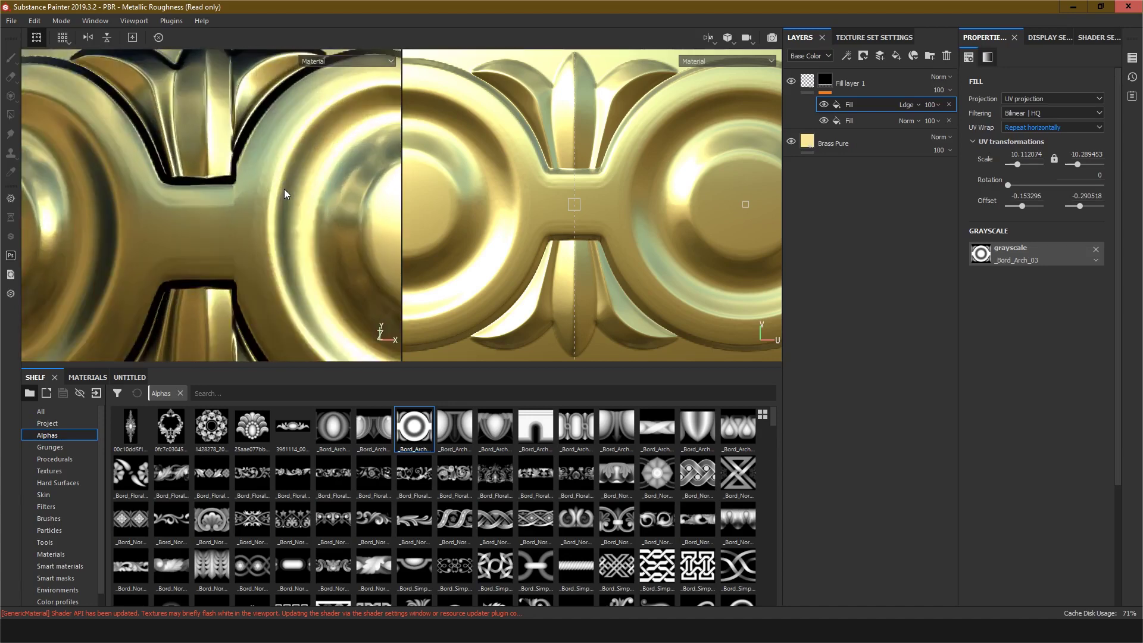
scroll(537, 222, "down", 1)
scroll(560, 215, "up", 10)
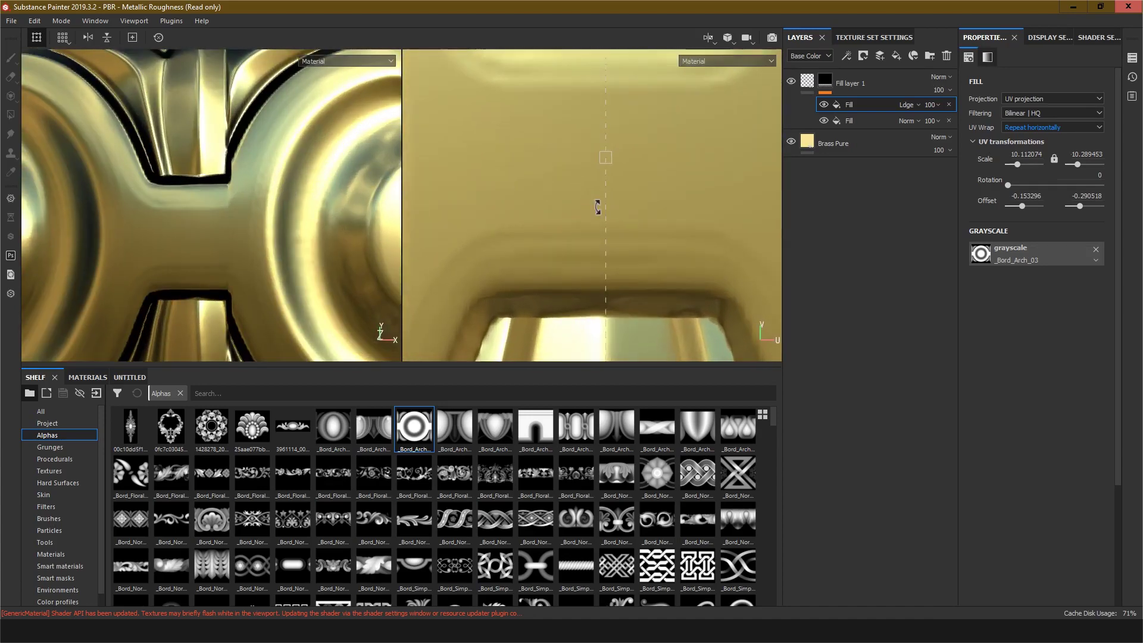
left_click_drag(245, 155, 274, 164, "alt")
middle_click_drag(278, 153, 279, 216, "alt")
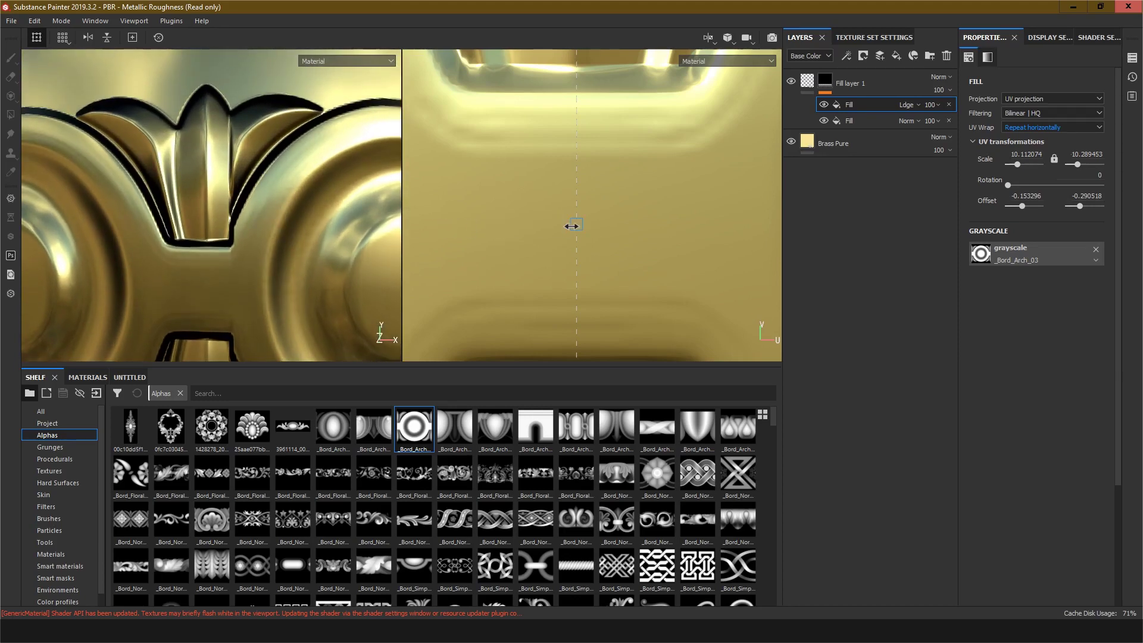
left_click_drag(574, 225, 581, 225)
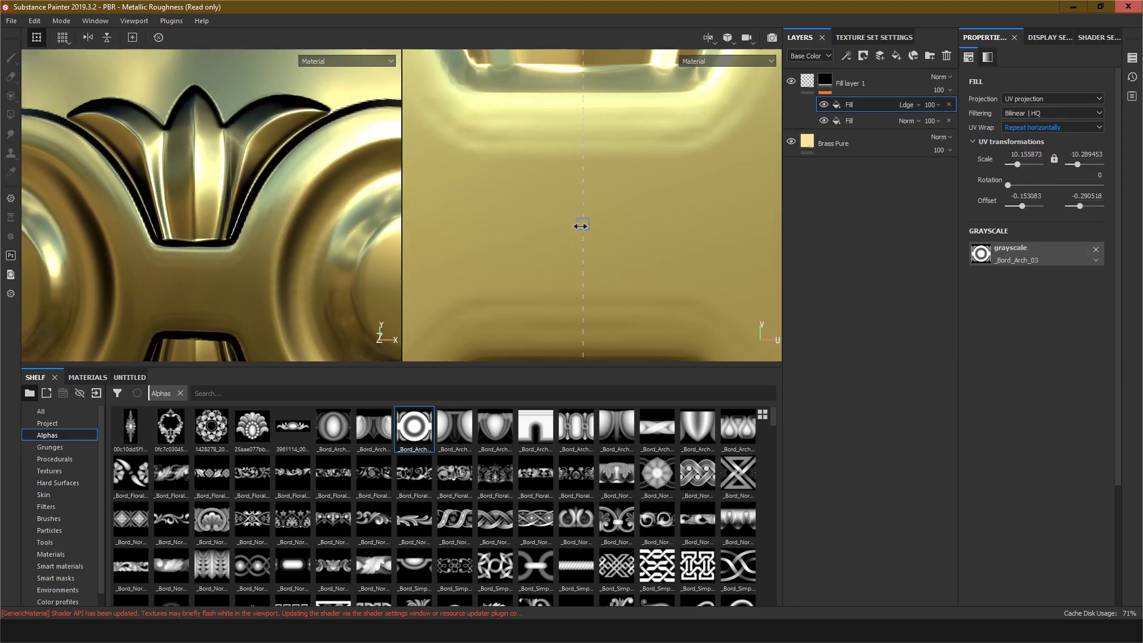
Step: Add another fill to the ornament layer's mask and set its blending to Linear dodge (Add)
scroll(541, 214, "down", 5)
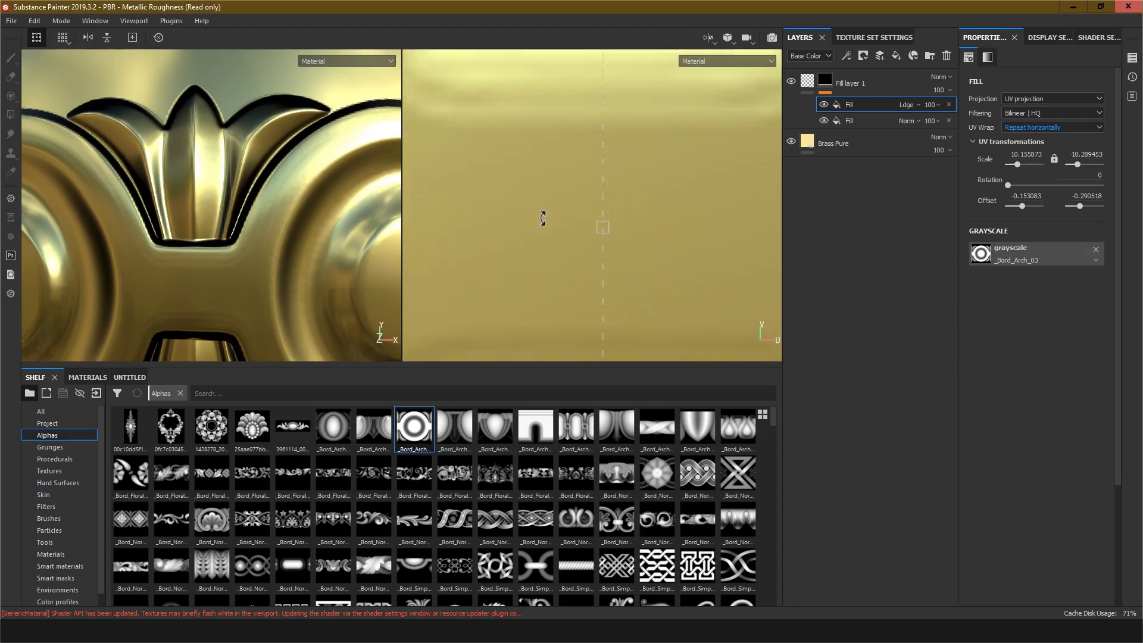
scroll(228, 225, "up", 2)
scroll(227, 222, "down", 6)
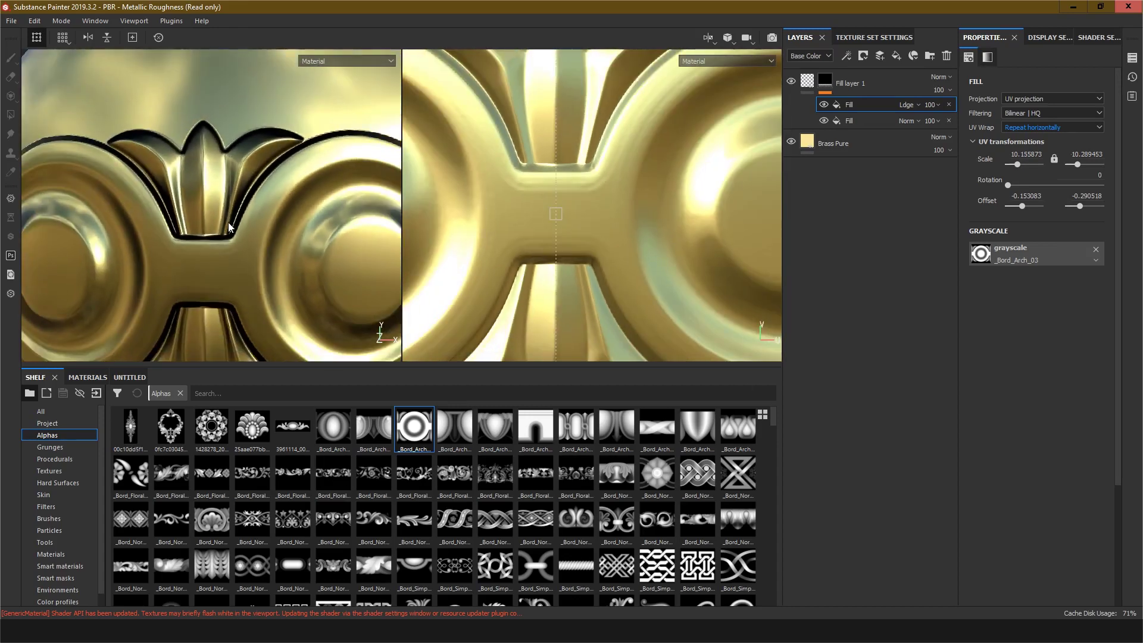
left_click_drag(211, 240, 241, 235, "alt")
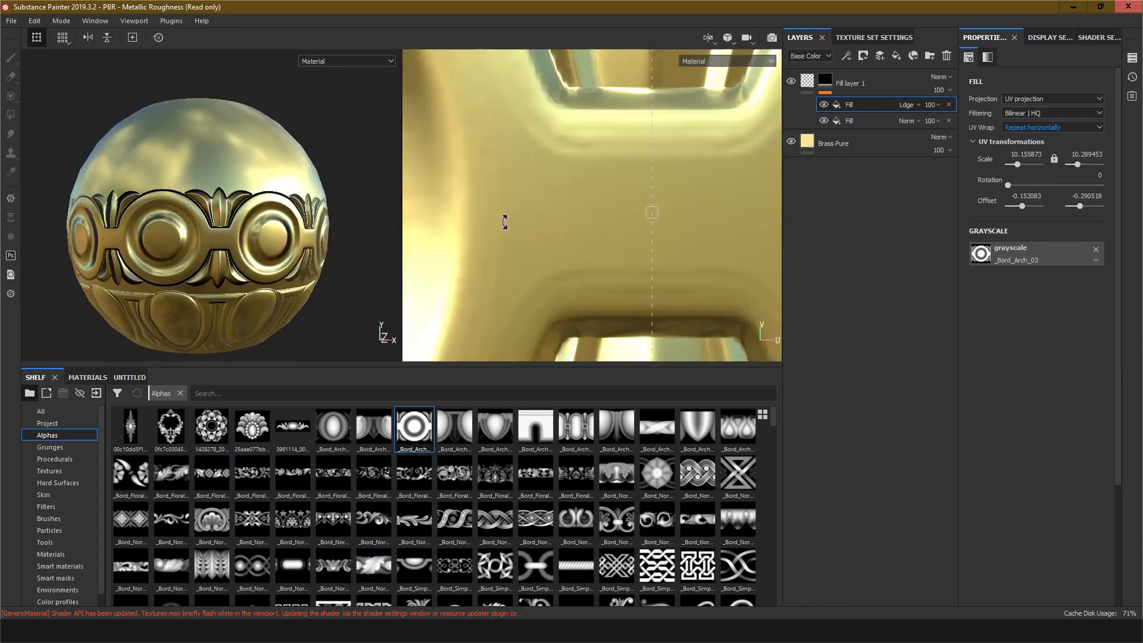
scroll(554, 213, "down", 5)
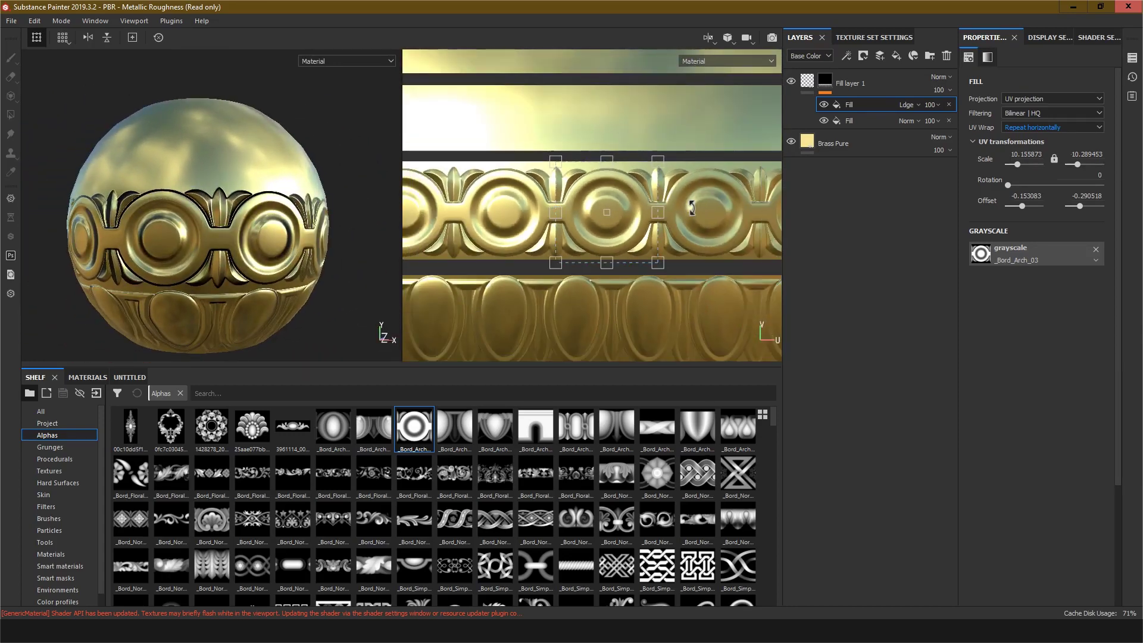
scroll(678, 214, "down", 4)
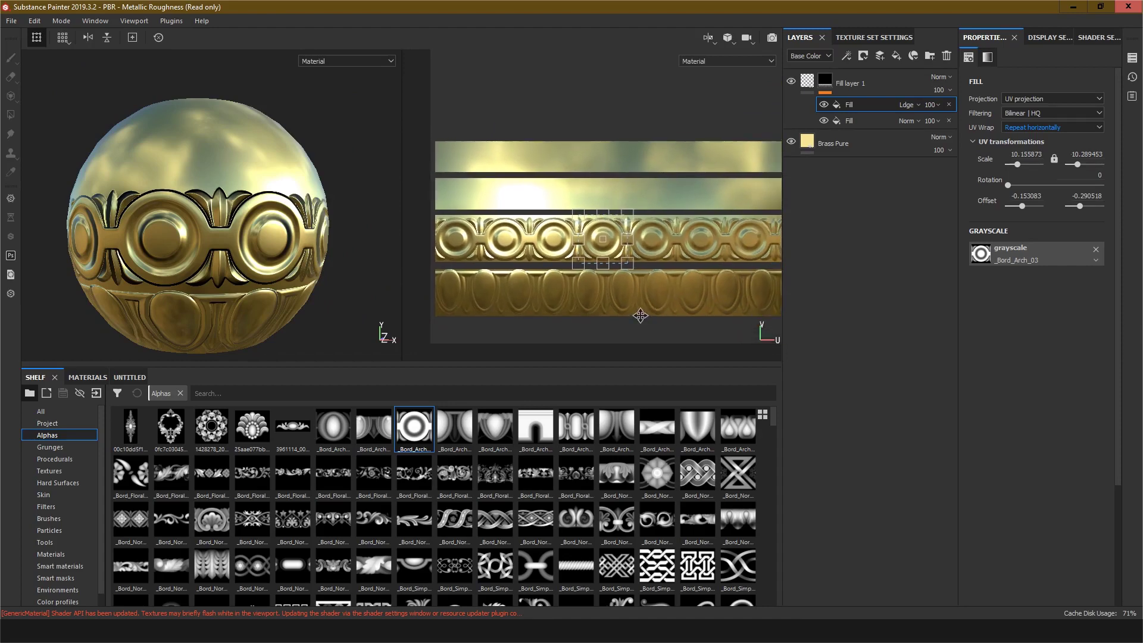
left_click(824, 82)
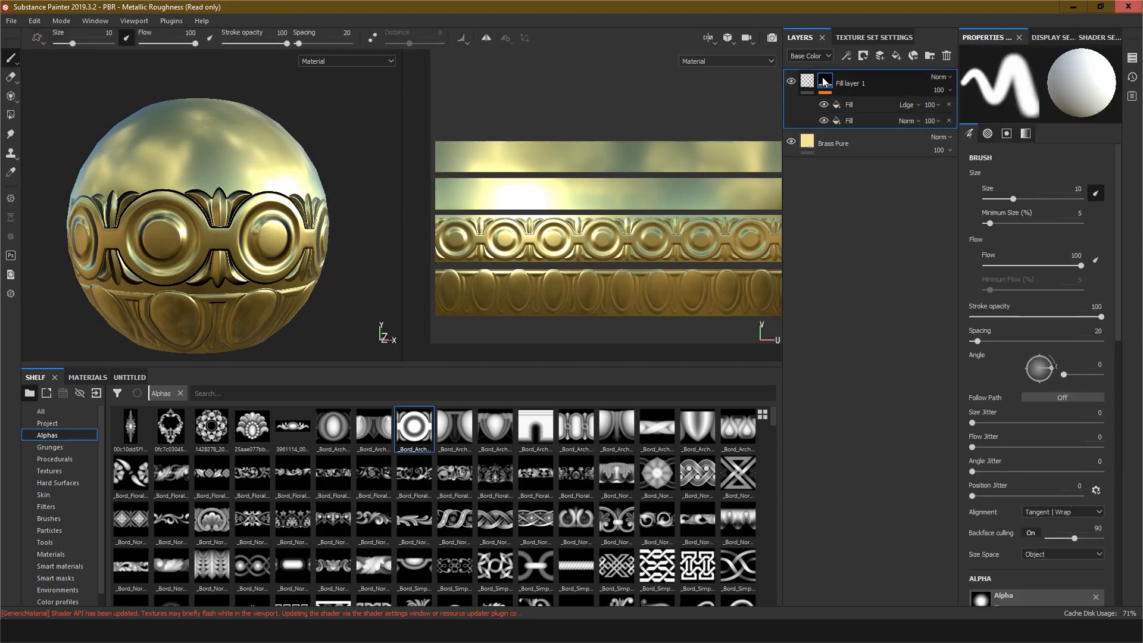
right_click(825, 82)
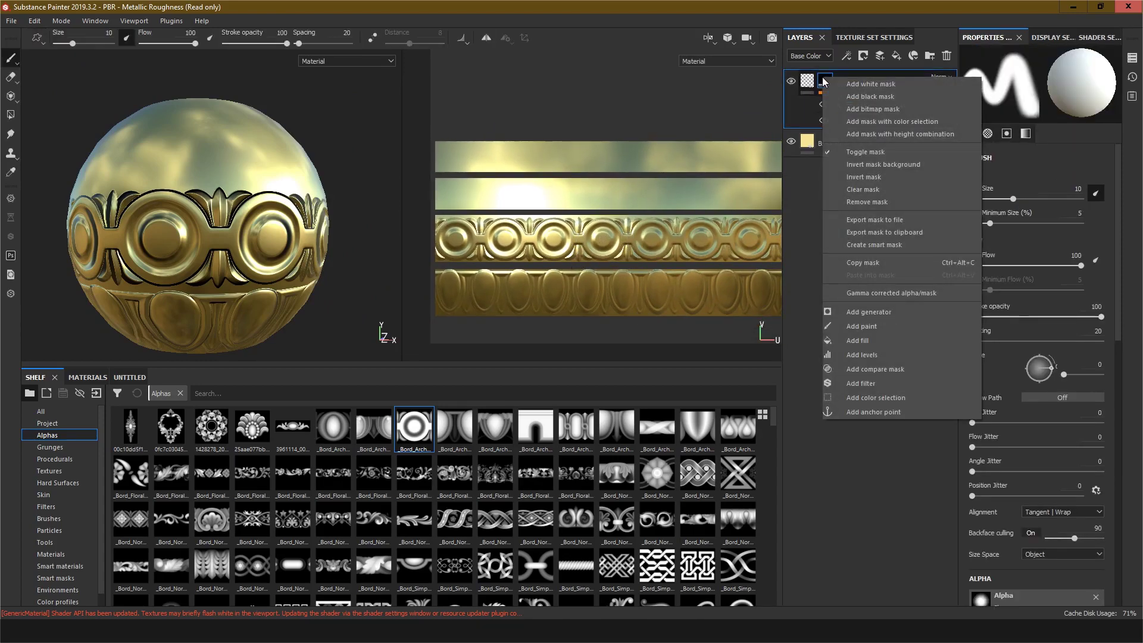
left_click(866, 339)
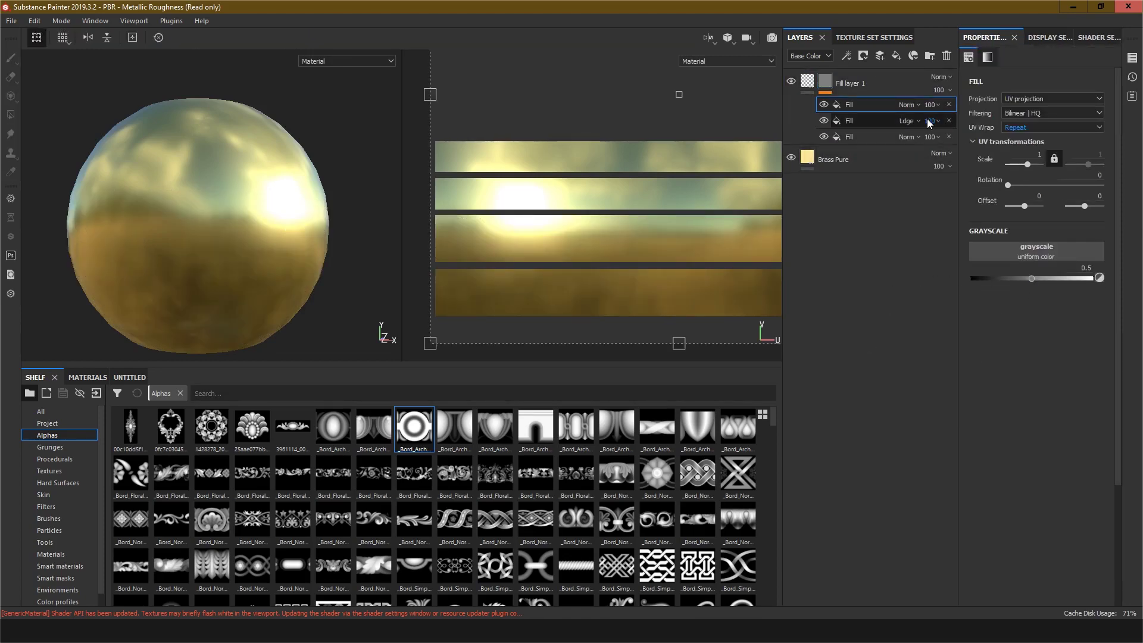
left_click(916, 104)
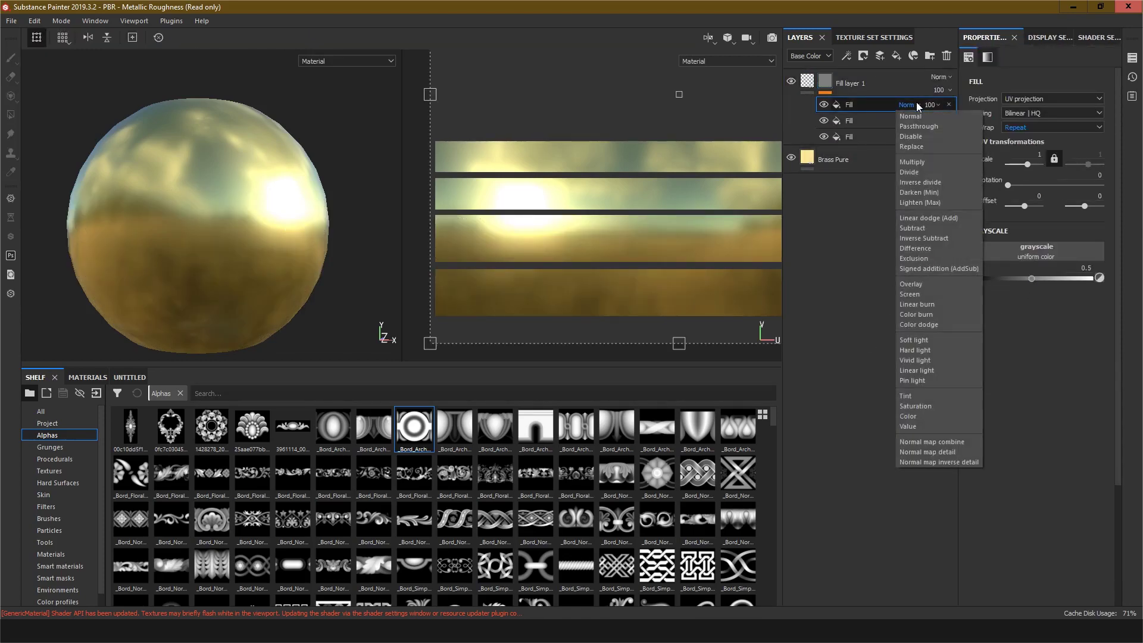
left_click(926, 218)
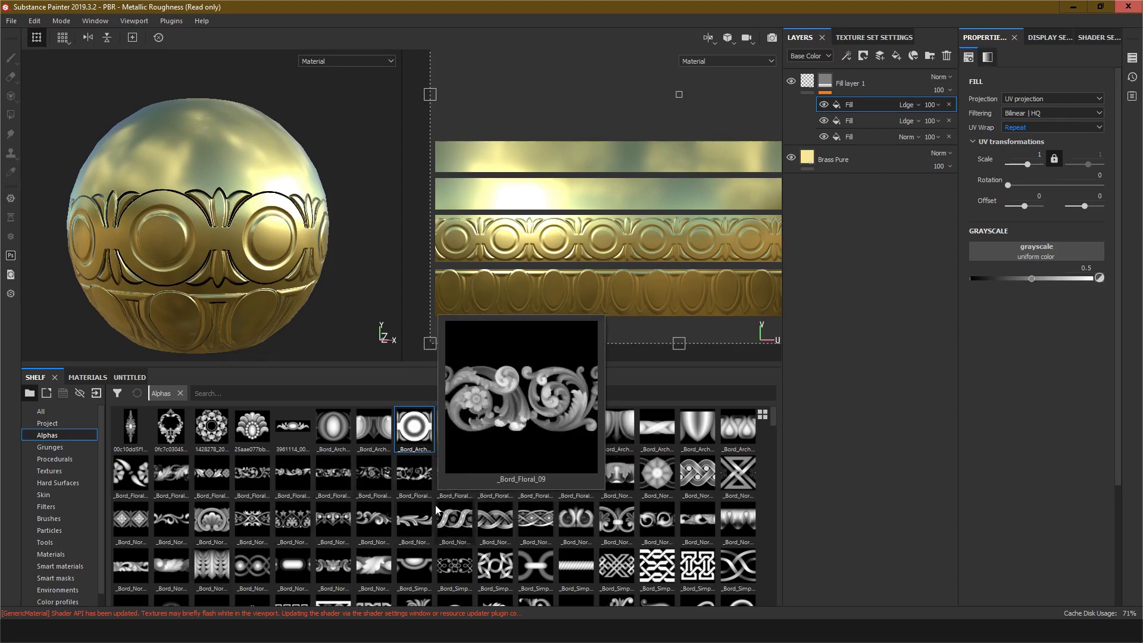
Step: Load the _Bord_Norm_16 alpha as the new fill's grayscale and set its UV wrap to Repeat horizontally
mouse_move(445, 524)
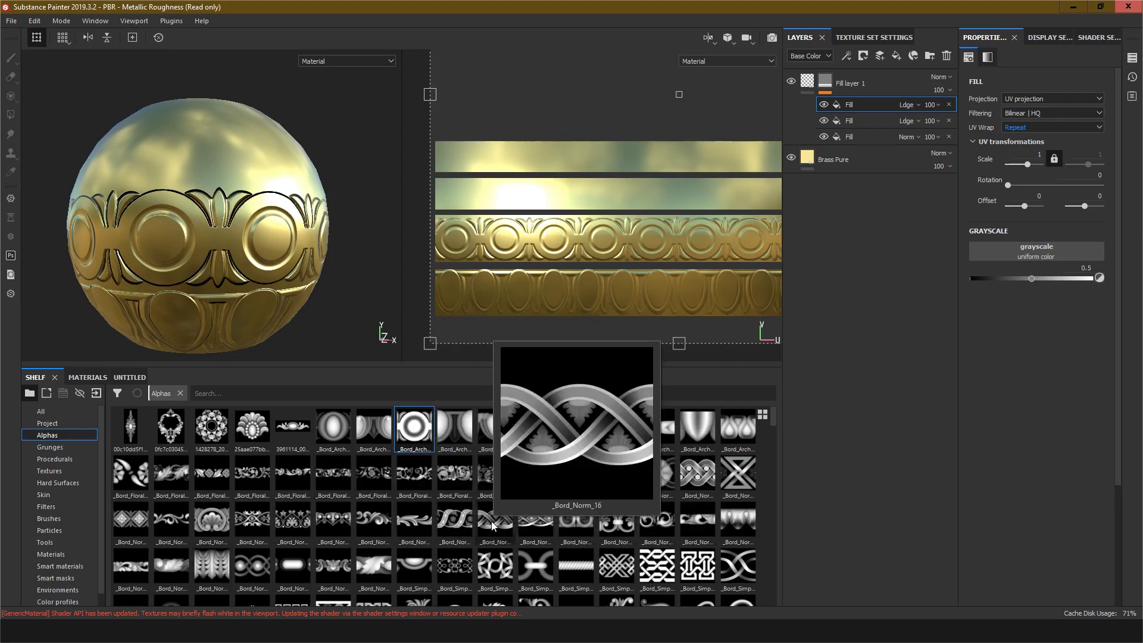
left_click_drag(492, 525, 1033, 252)
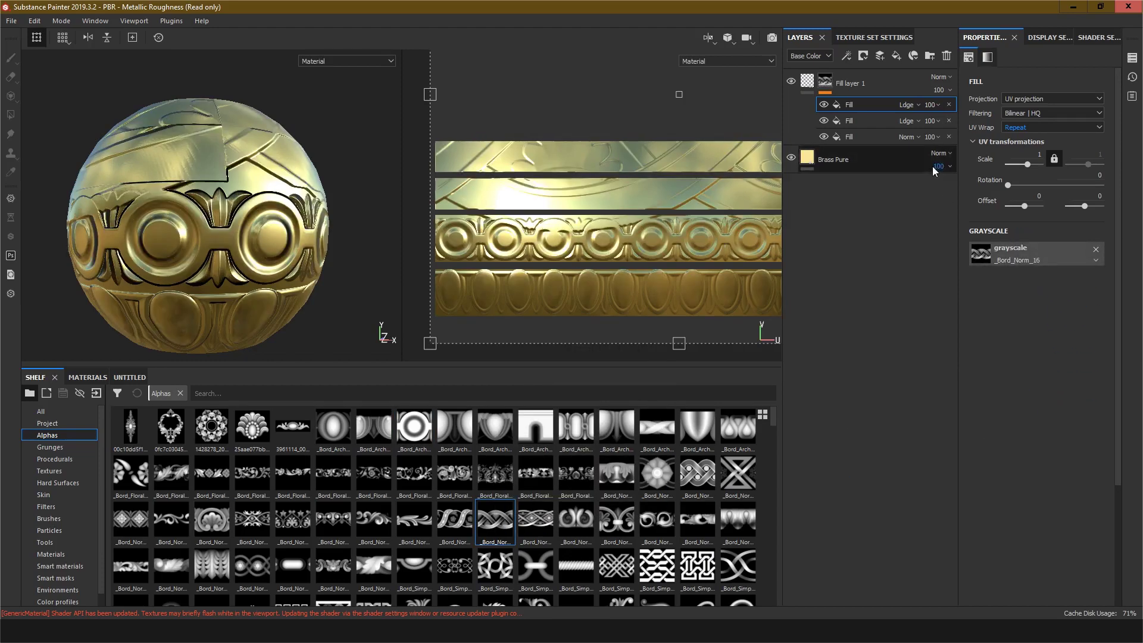
left_click(1026, 126)
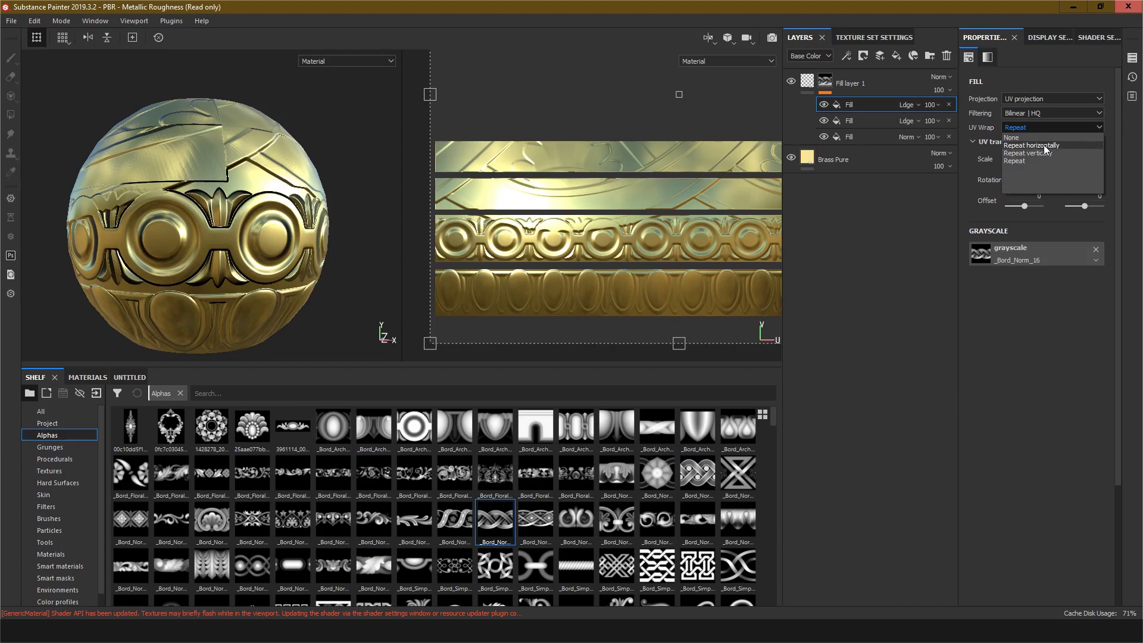
left_click(1044, 144)
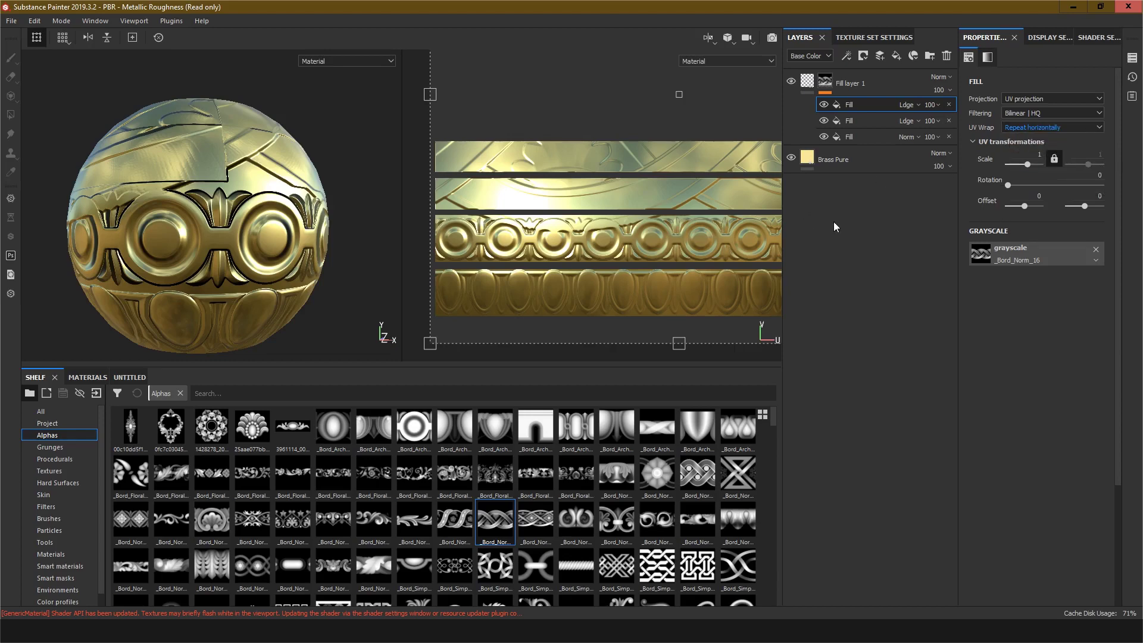
Step: Set the braid pattern's scale to about 10.46
scroll(688, 198, "up", 4)
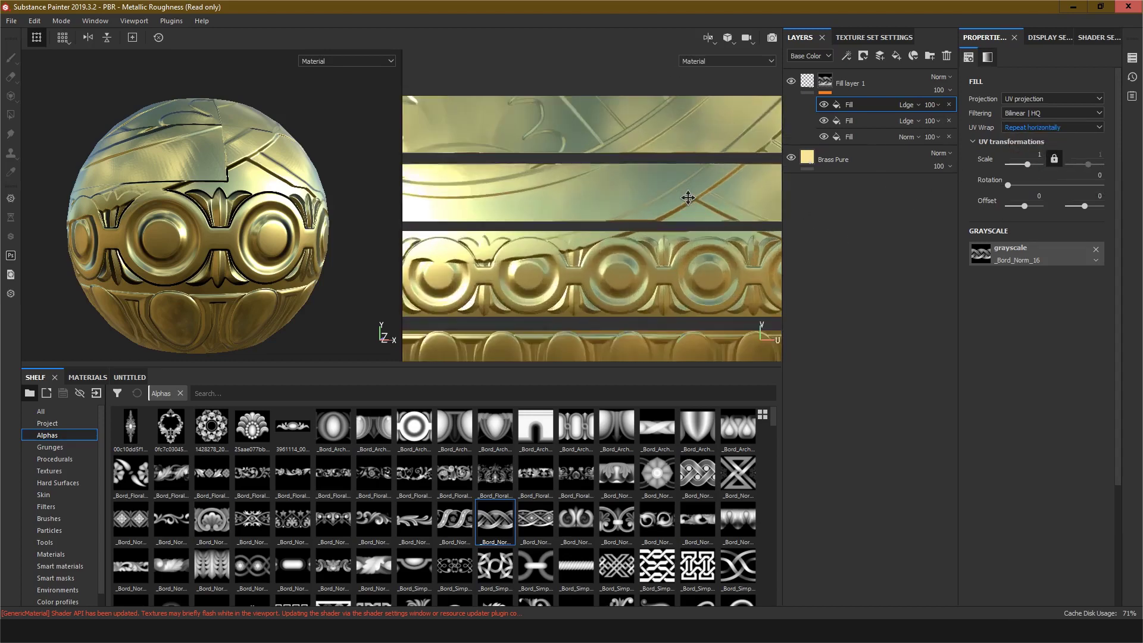
scroll(688, 198, "down", 8)
left_click_drag(1026, 165, 1032, 173)
scroll(695, 148, "up", 4)
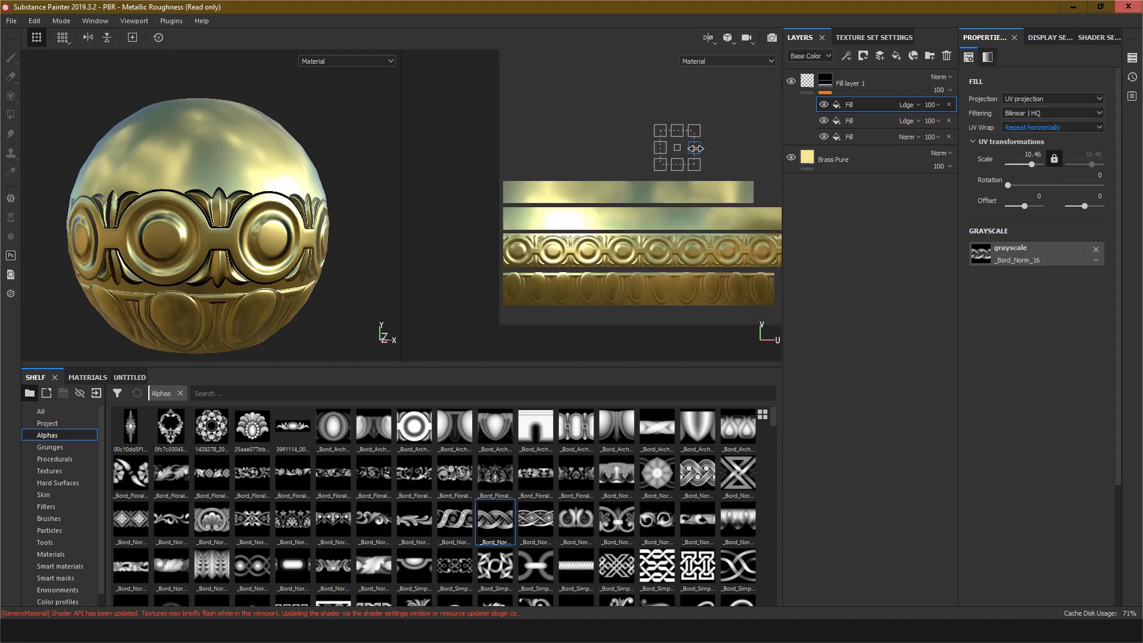
scroll(662, 145, "down", 1)
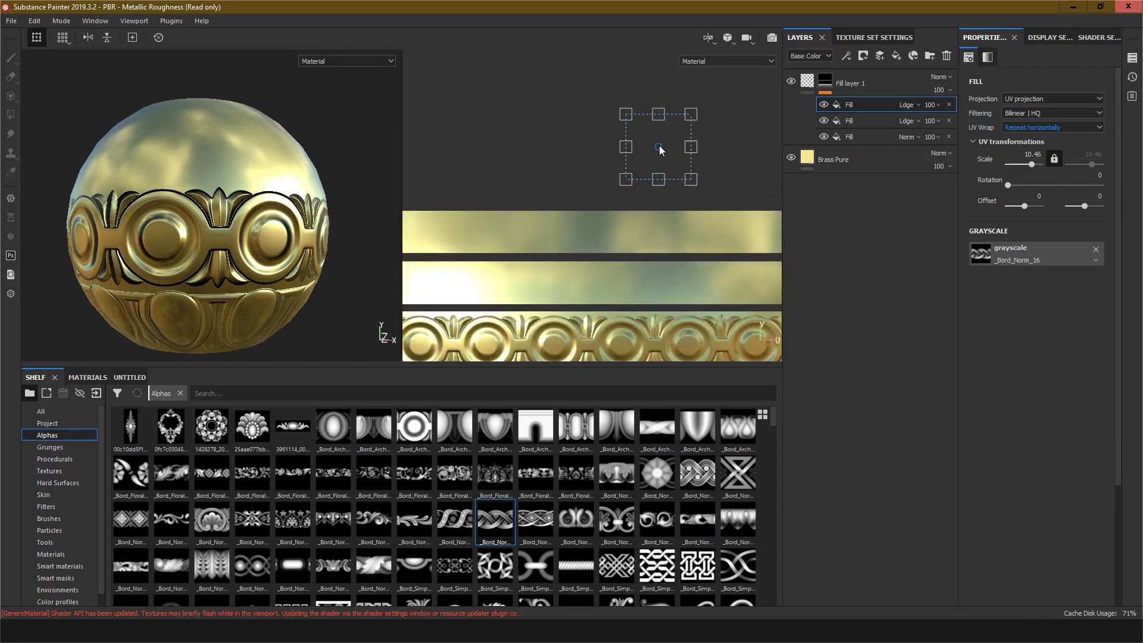
Step: Move the braid pattern onto the upper band above the circles, to an offset of about -0.16, -0.20
left_click_drag(661, 150, 554, 285)
left_click_drag(262, 143, 230, 175, "alt")
scroll(229, 175, "up", 5)
scroll(230, 176, "up", 3)
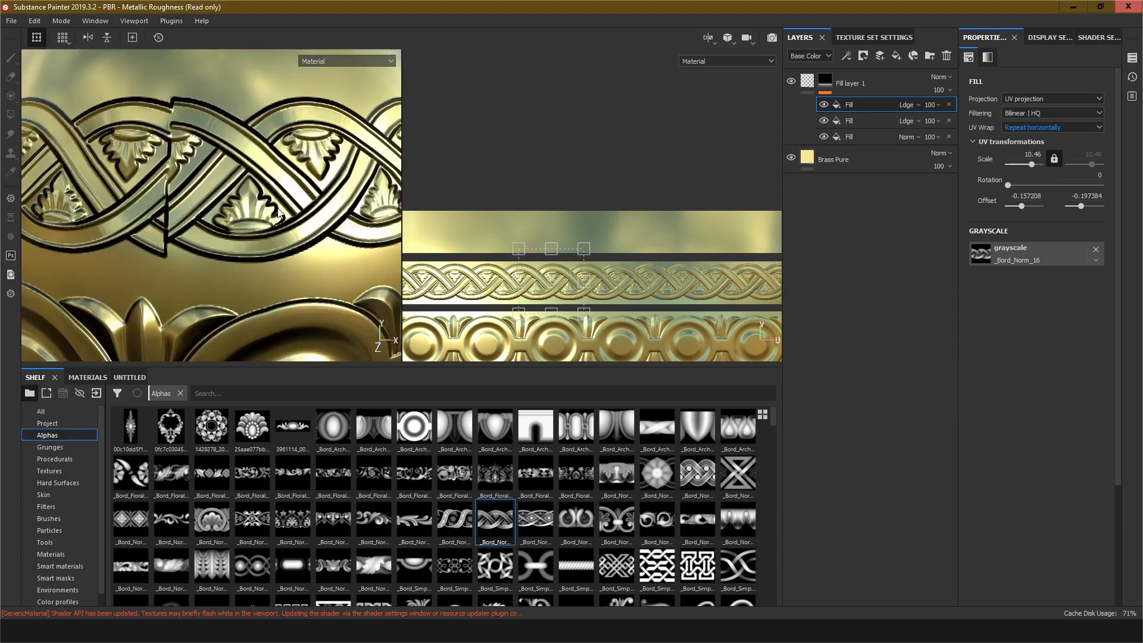
middle_click_drag(540, 275, 589, 235, "alt")
scroll(553, 237, "down", 1)
scroll(572, 240, "up", 4)
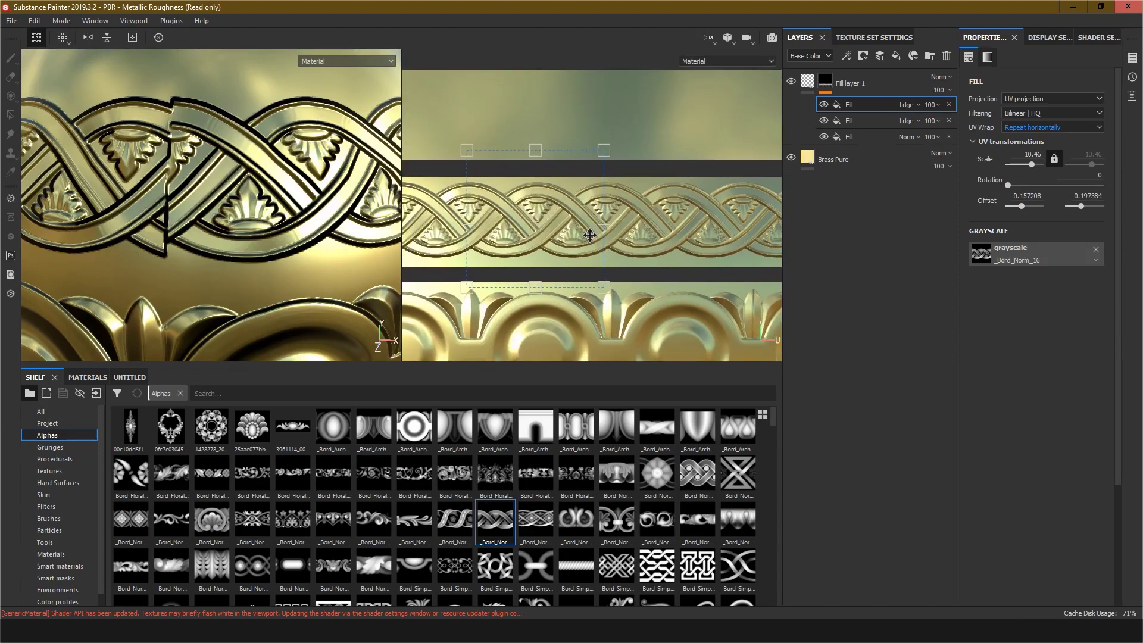
scroll(543, 203, "up", 3)
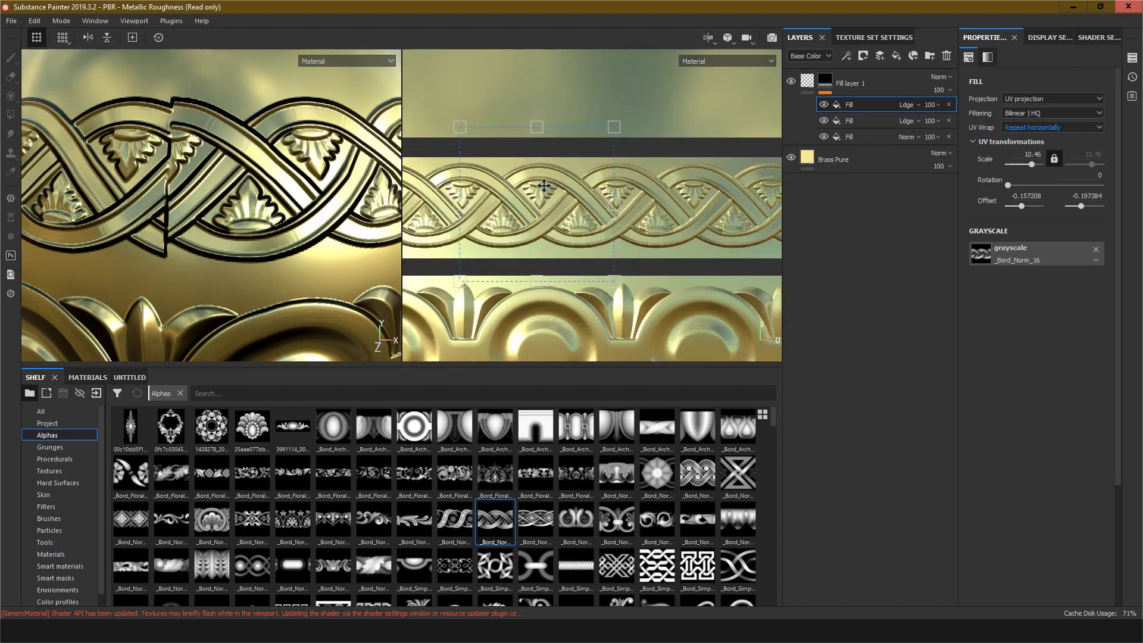
Step: Adjust the braid pattern's vertical scale to about 9.81 in the UV view
left_click_drag(536, 107, 536, 102)
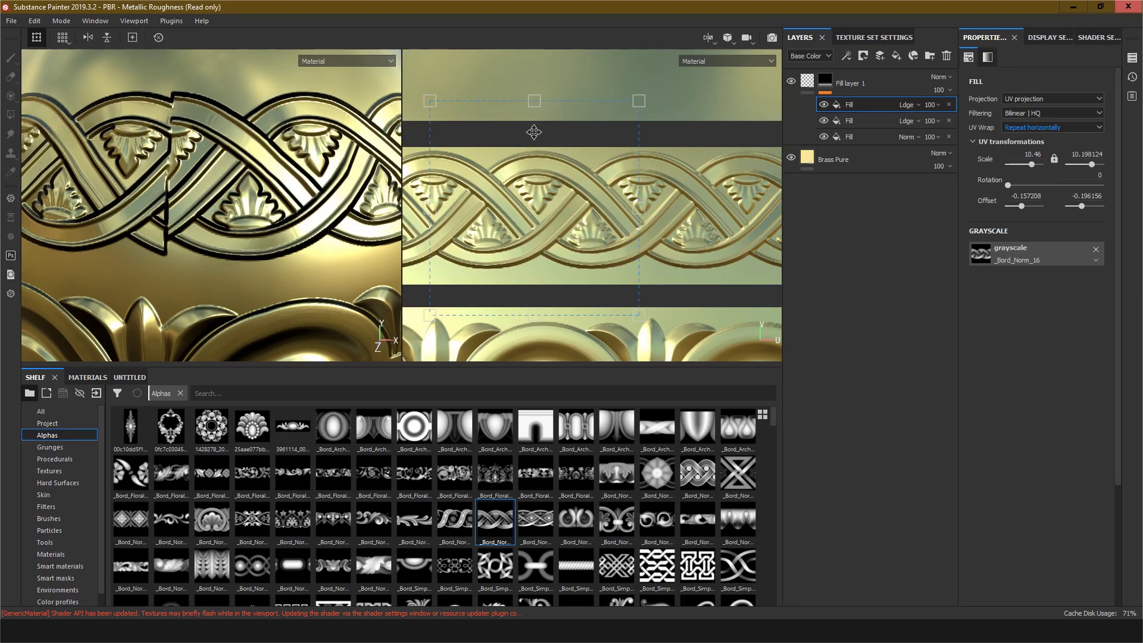
middle_click_drag(556, 221, 574, 172, "alt")
left_click_drag(552, 261, 552, 269)
scroll(658, 158, "up", 10)
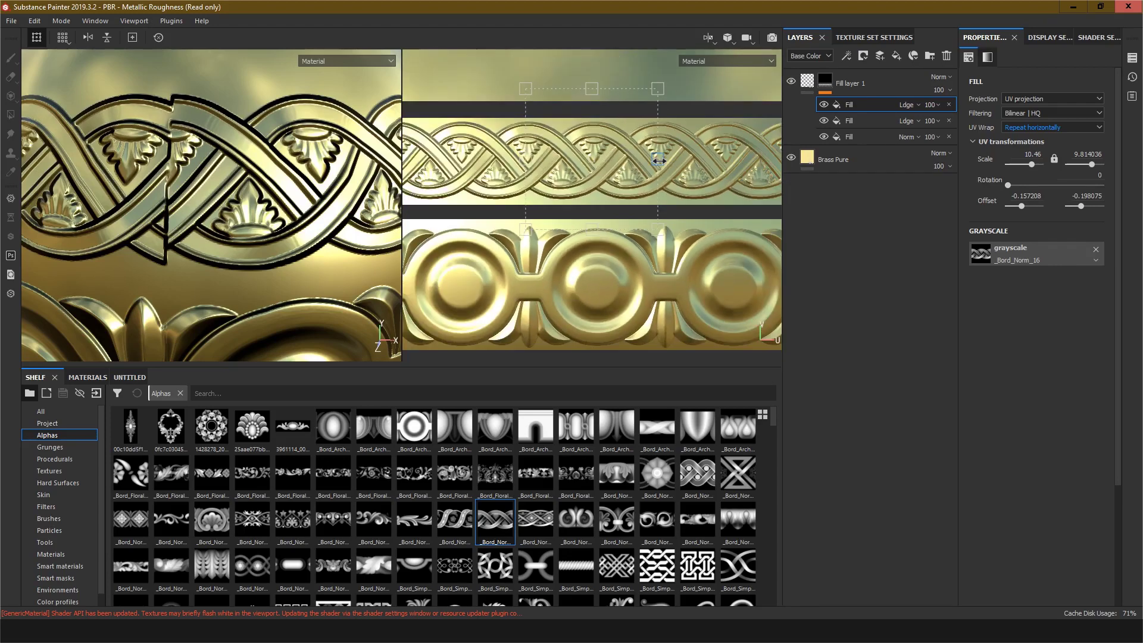
Step: Adjust the braid pattern's horizontal scale to about 10.31 so it tiles seamlessly around the bowl
middle_click_drag(658, 144, 597, 254, "alt")
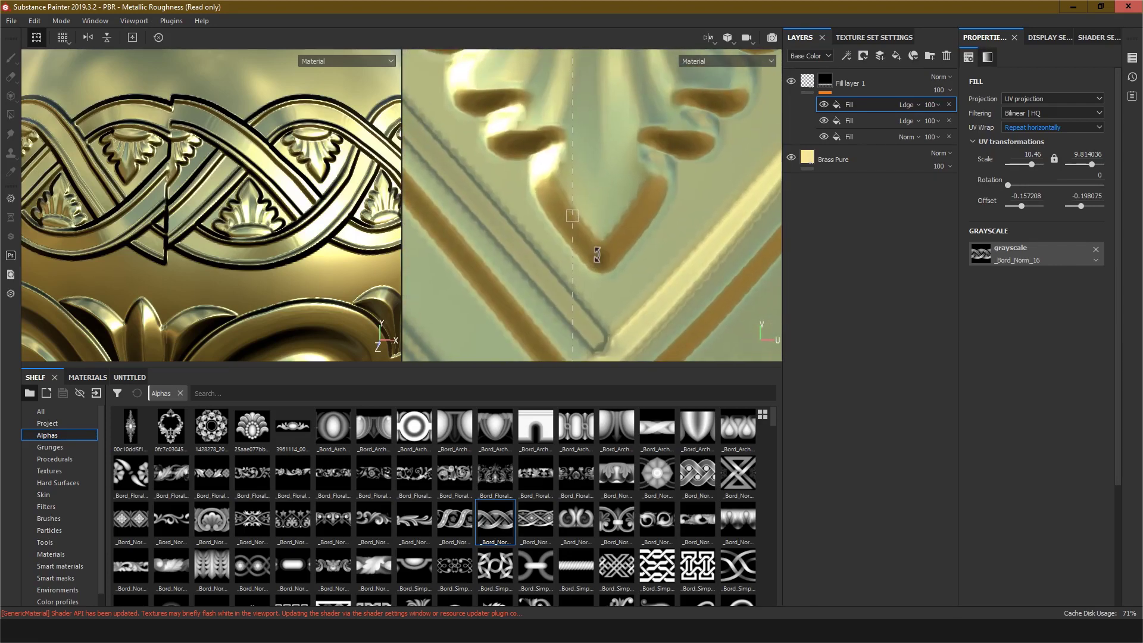
left_click_drag(572, 216, 596, 231)
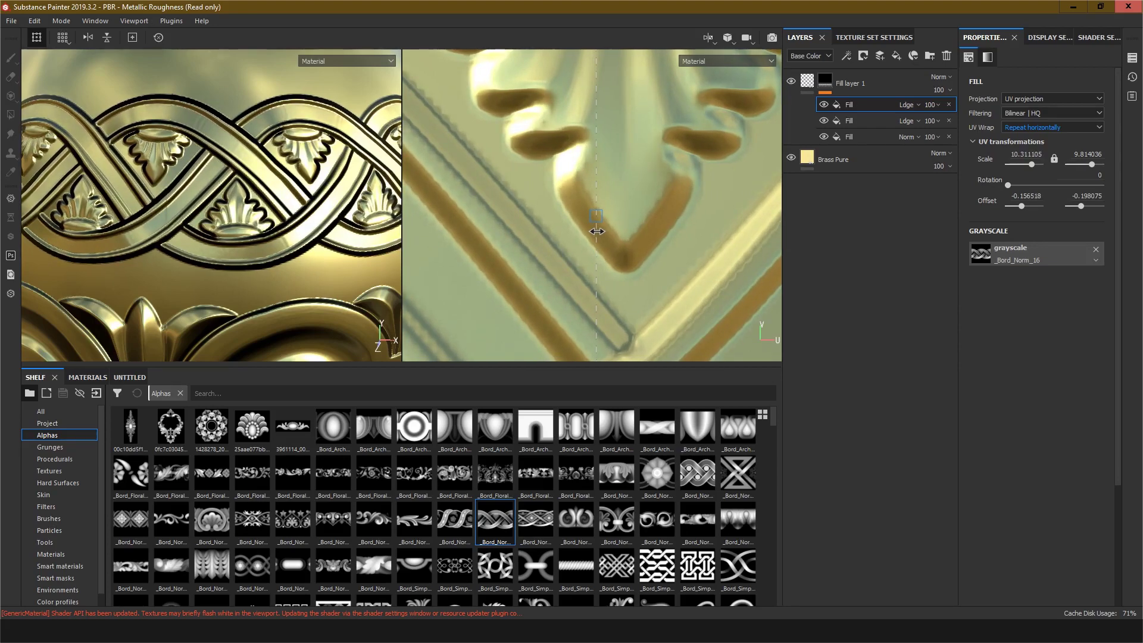
scroll(237, 220, "down", 8)
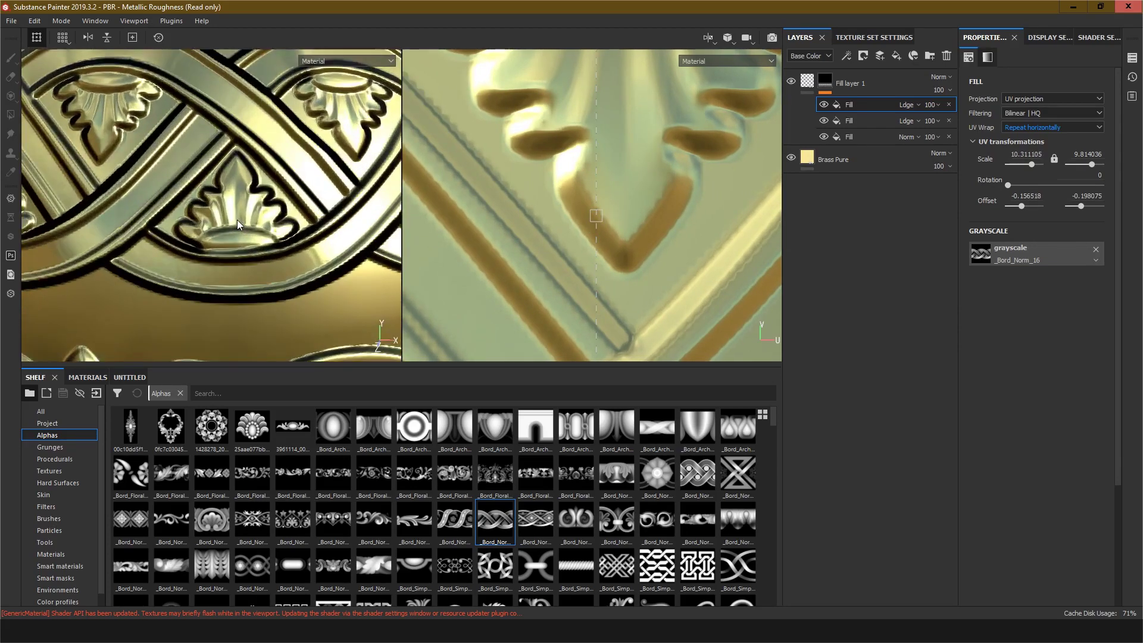
mouse_move(260, 215)
left_mouse_down("alt")
mouse_move(234, 208)
mouse_move(261, 211)
left_mouse_up("alt")
scroll(606, 237, "down", 1)
scroll(605, 238, "down", 7)
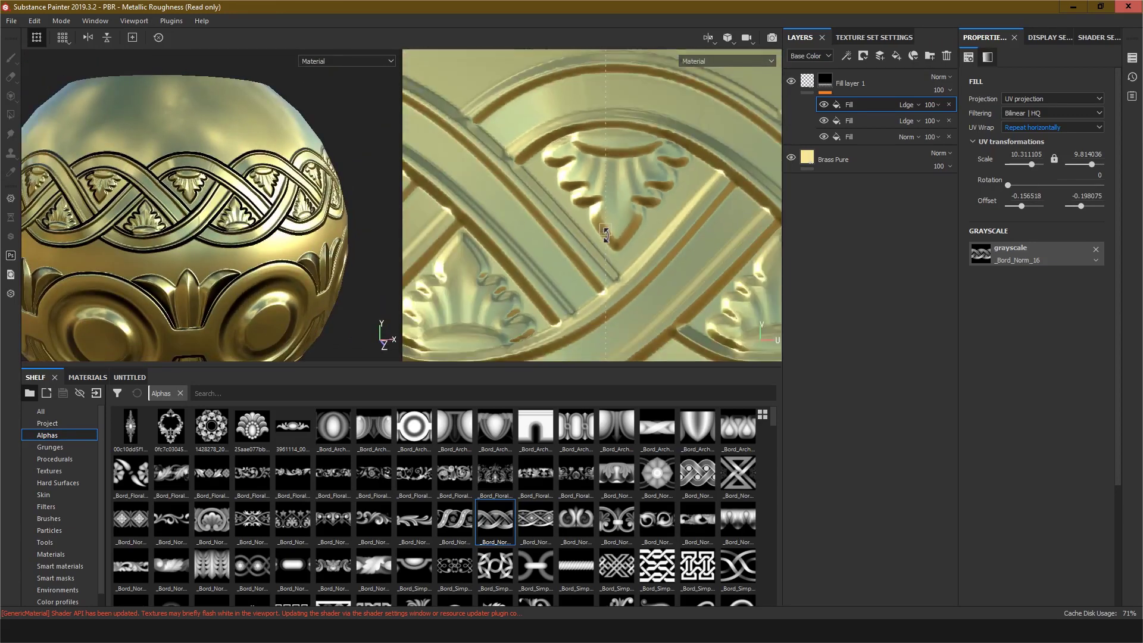
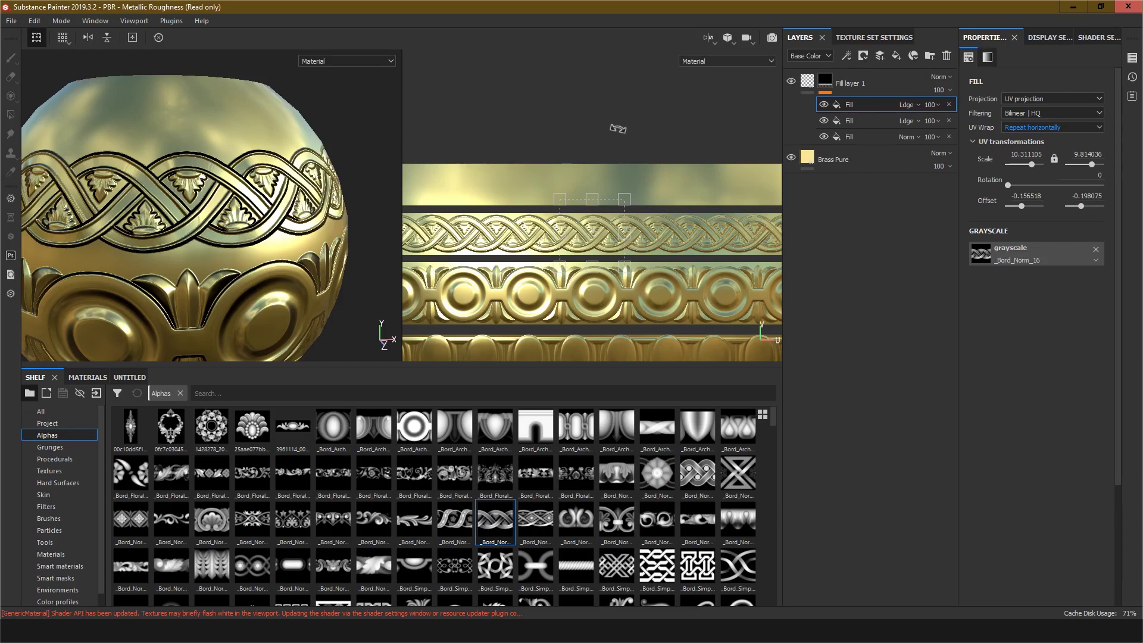
Step: Add a new fill effect to Fill layer 1's mask and set its blend mode to Linear dodge (Add)
scroll(595, 194, "down", 1)
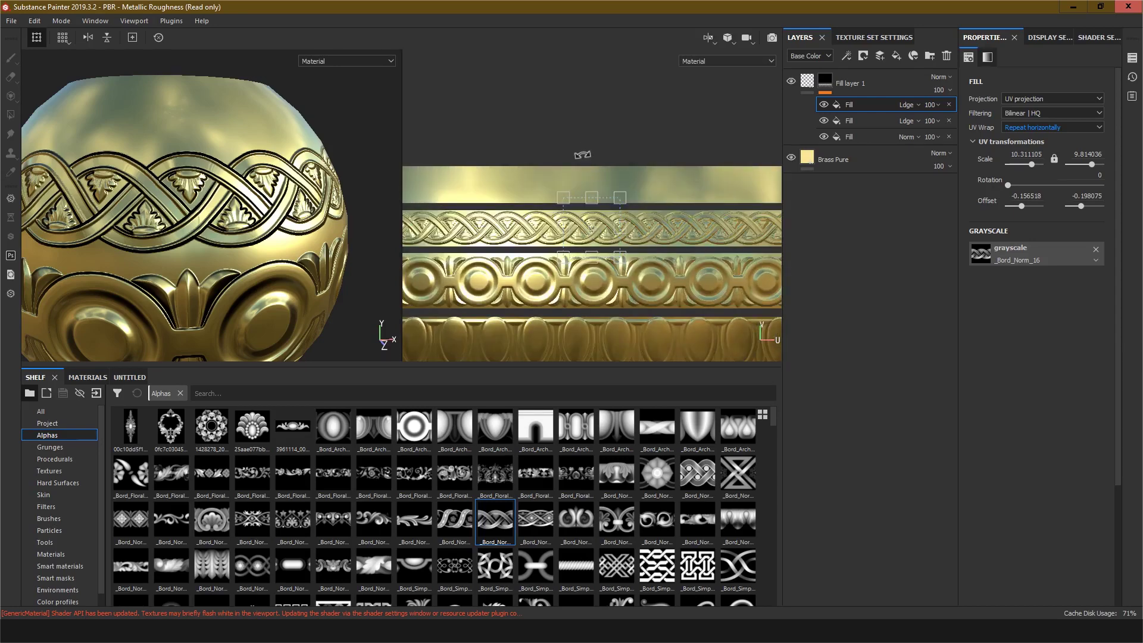
scroll(571, 150, "down", 3)
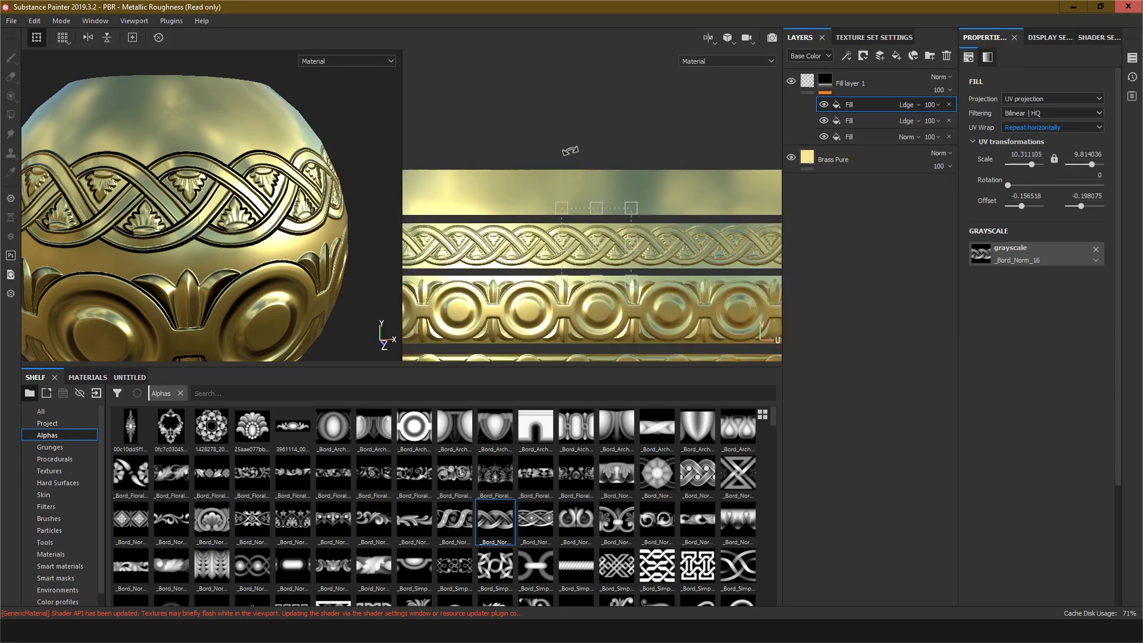
middle_click_drag(576, 147, 594, 152)
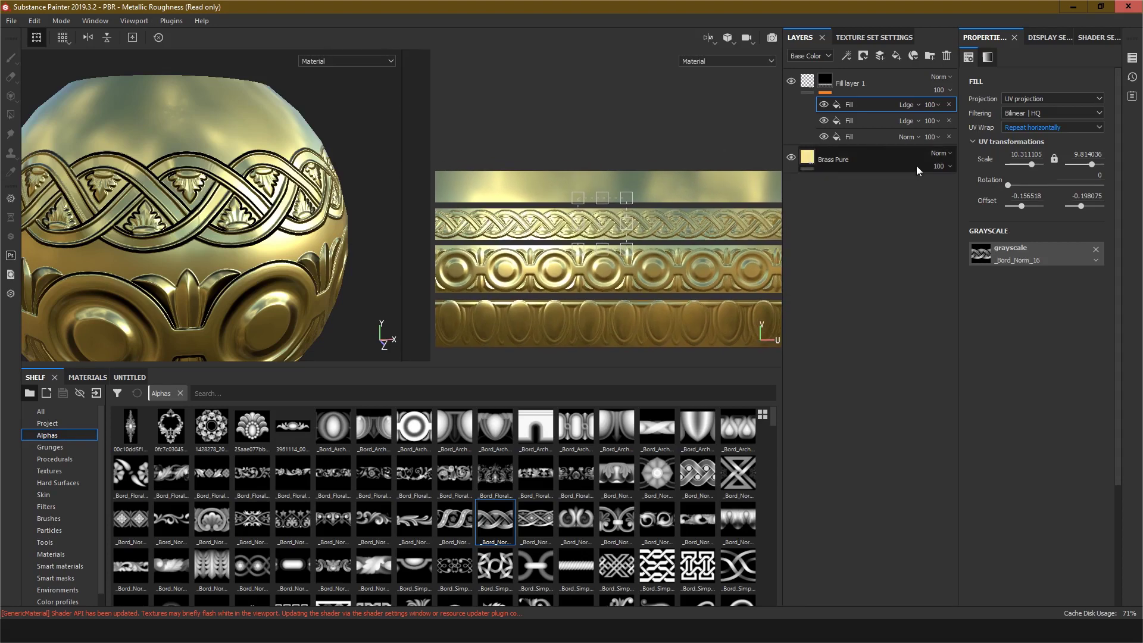
left_click(825, 84)
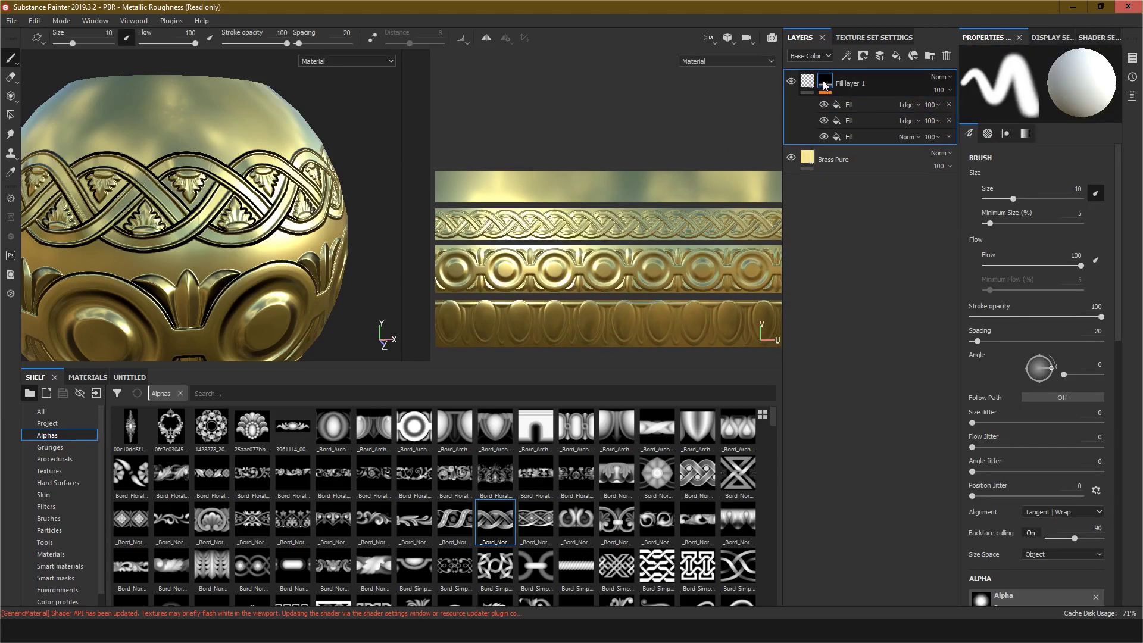
right_click(825, 86)
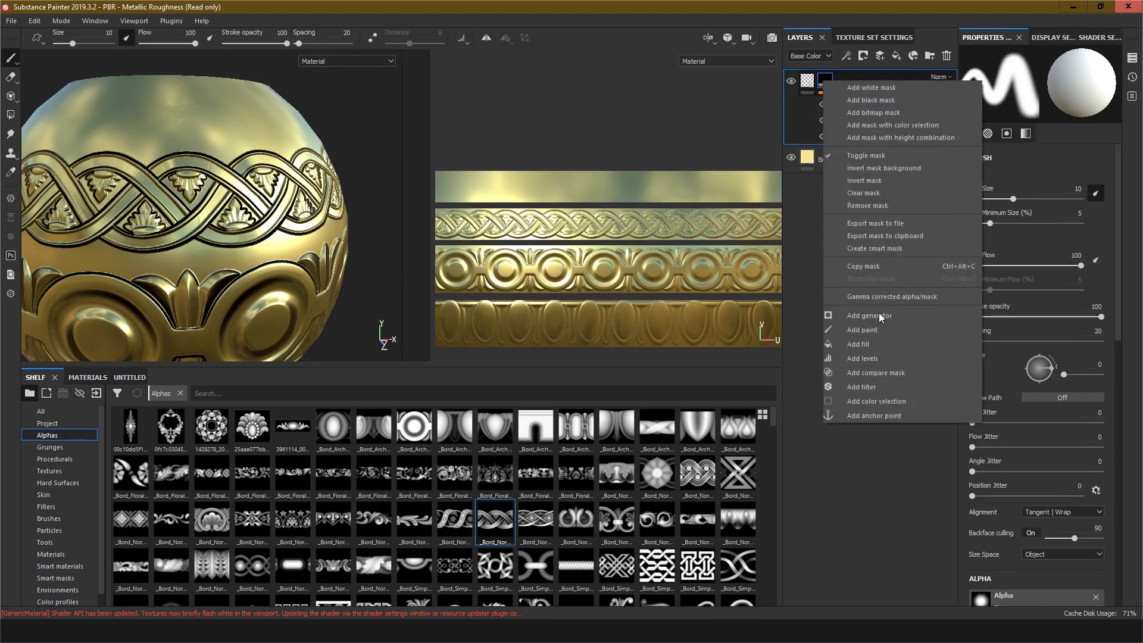
left_click(869, 346)
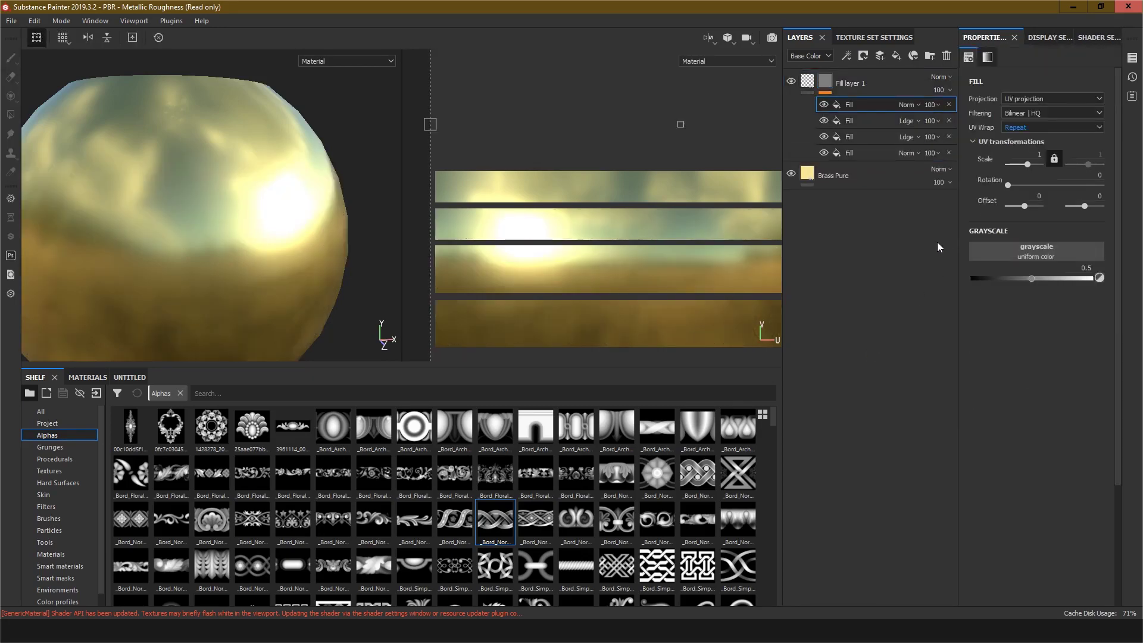
left_click(916, 104)
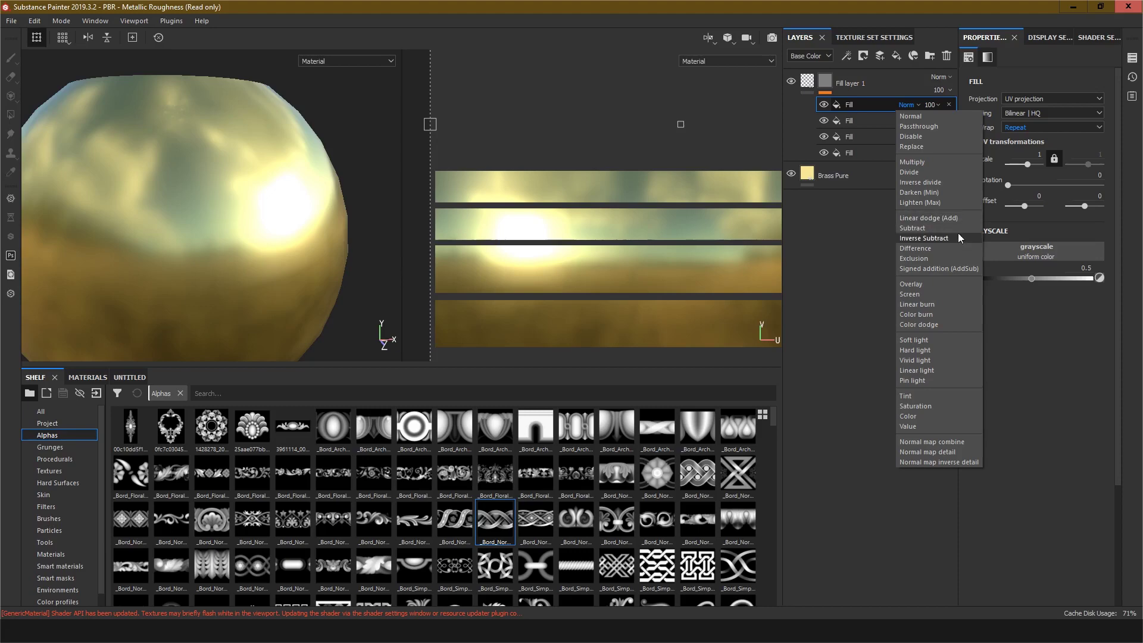
left_click(941, 219)
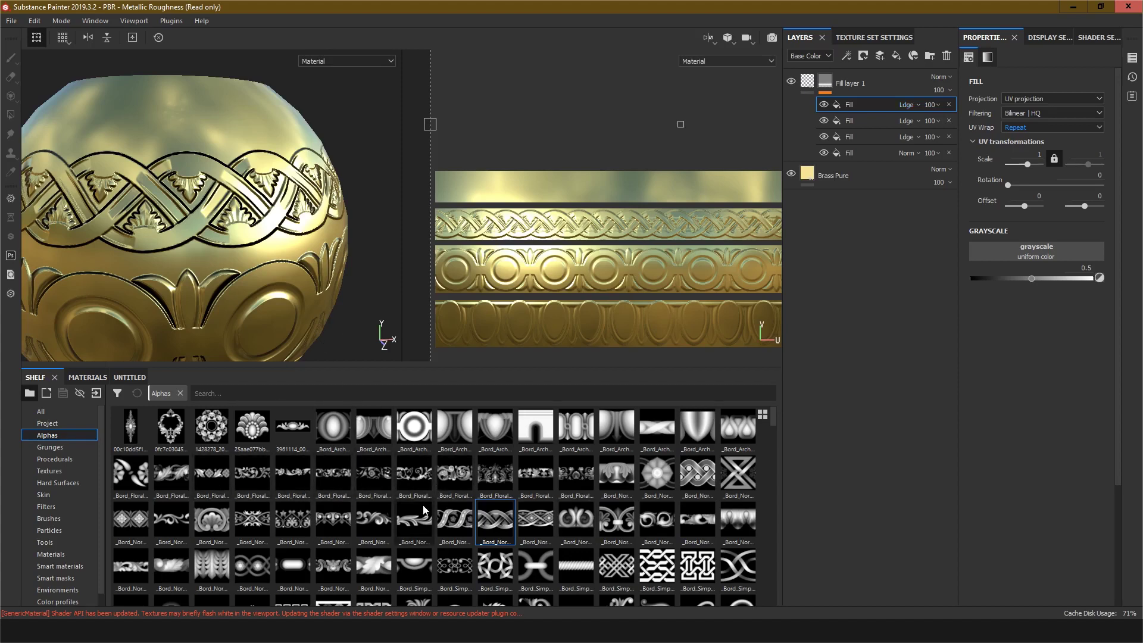
Step: Load the _Bord_Norm_13 alpha into the new fill's grayscale slot
left_click(409, 526)
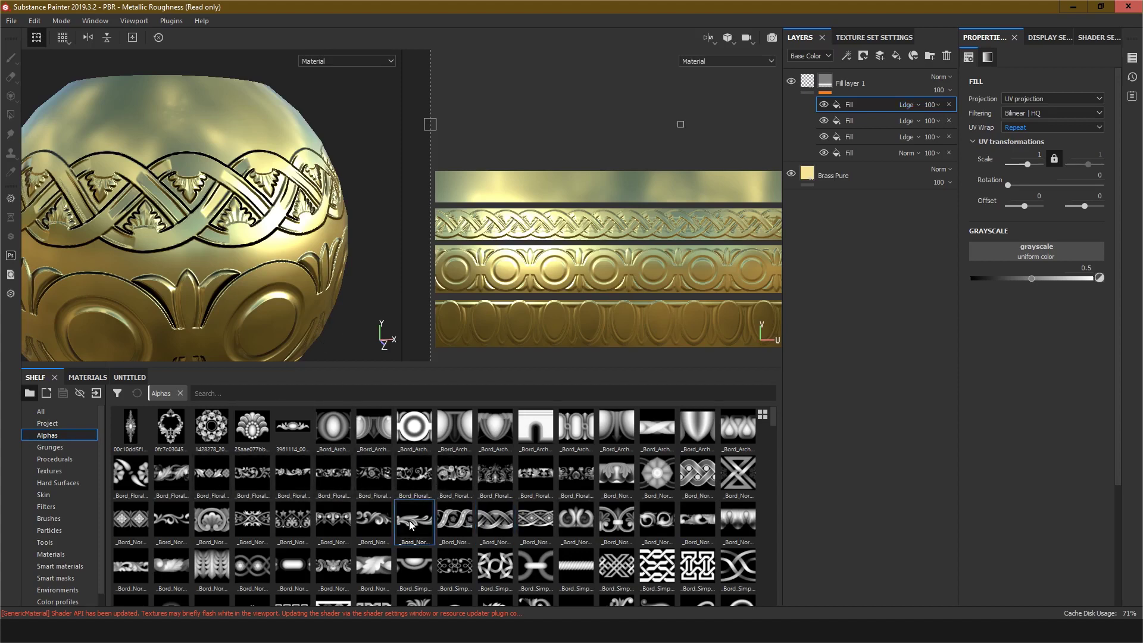
left_click(370, 525)
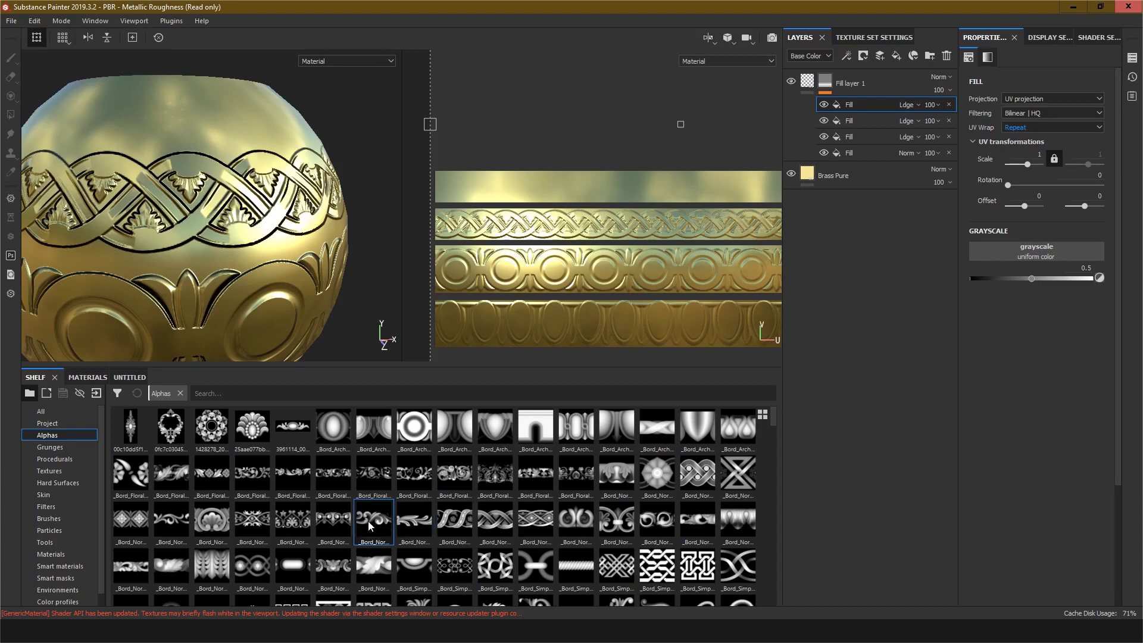
left_click_drag(369, 526, 1033, 253)
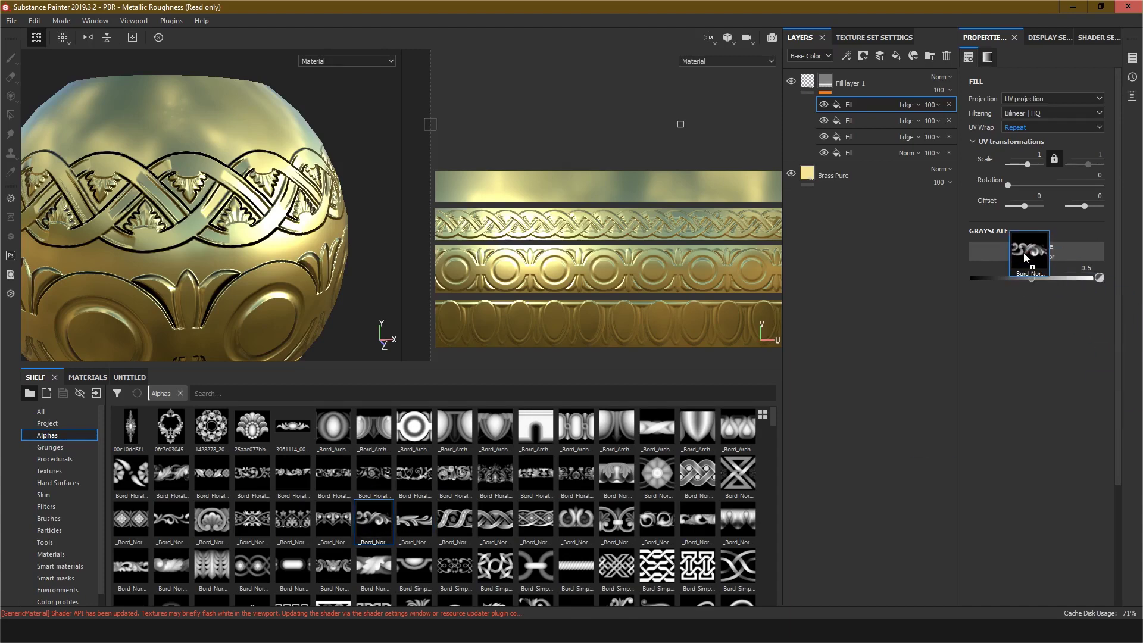
Step: Set the fill's UV wrap to Repeat horizontally and its scale to about 7.96
left_click(1021, 128)
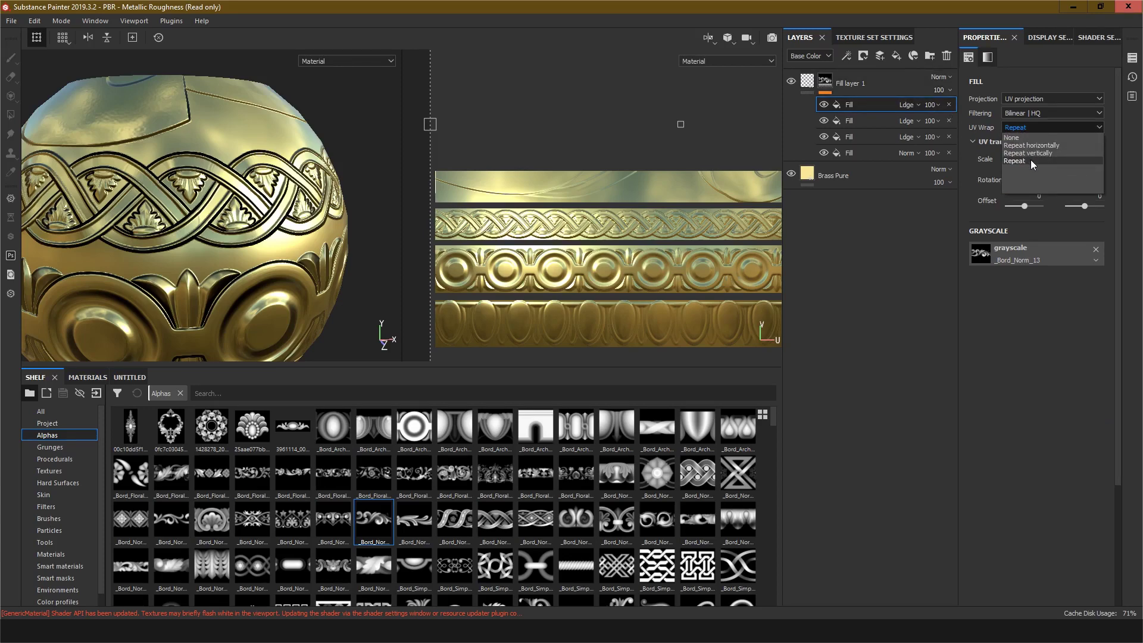
left_click(1030, 145)
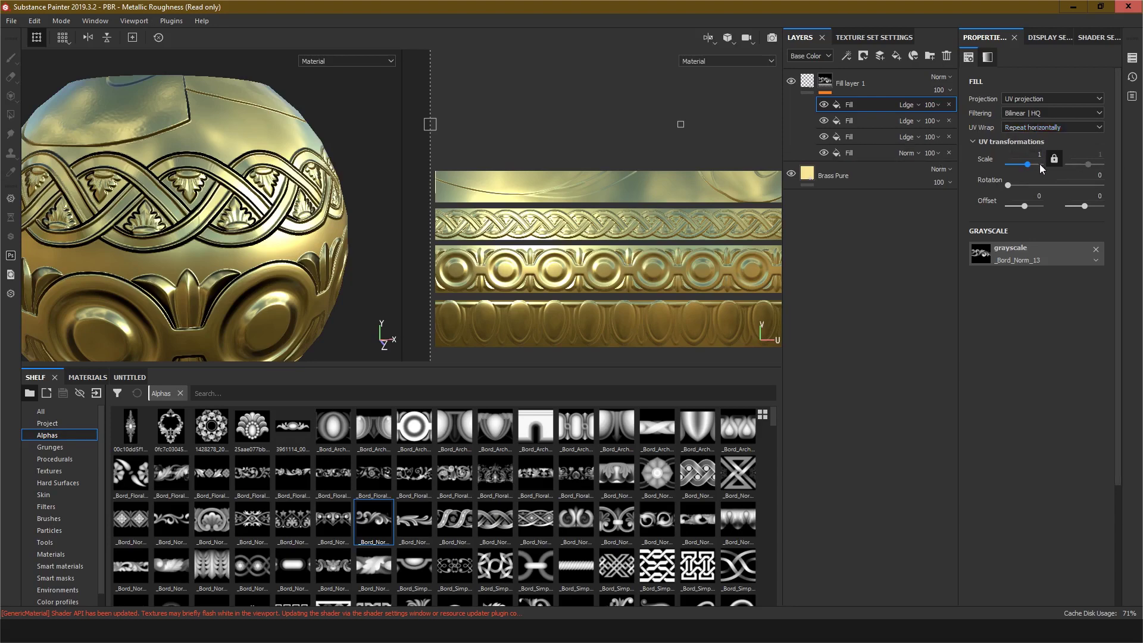
left_click_drag(1027, 169, 1032, 168)
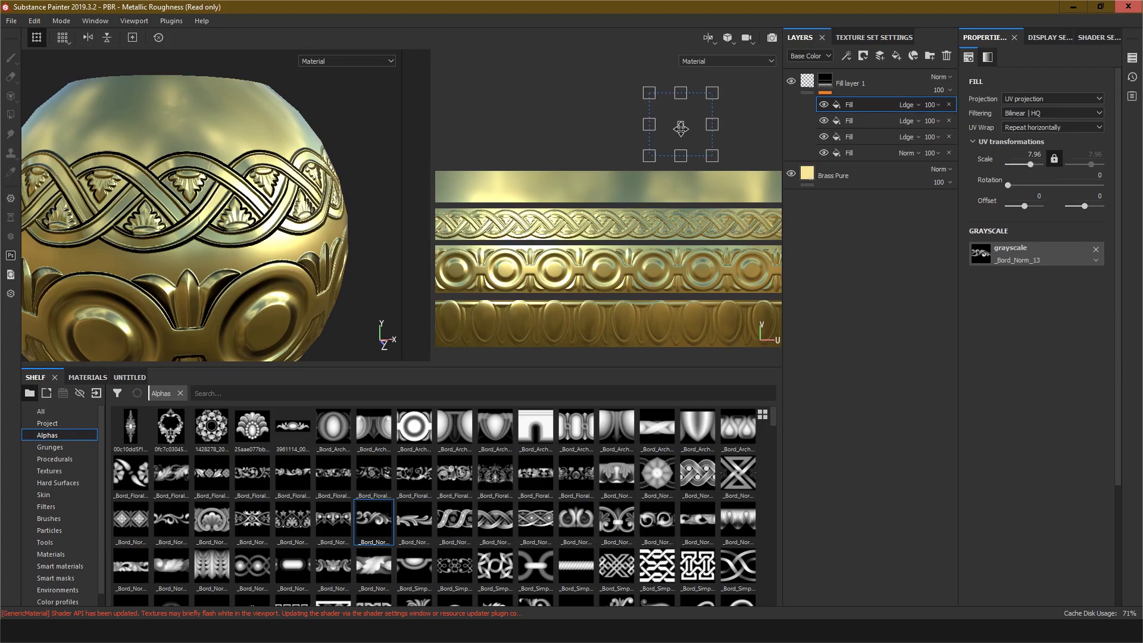
Step: Move the scroll pattern onto the top band of the bowl, to an offset of about -0.107, -0.136
left_click_drag(680, 128, 627, 193)
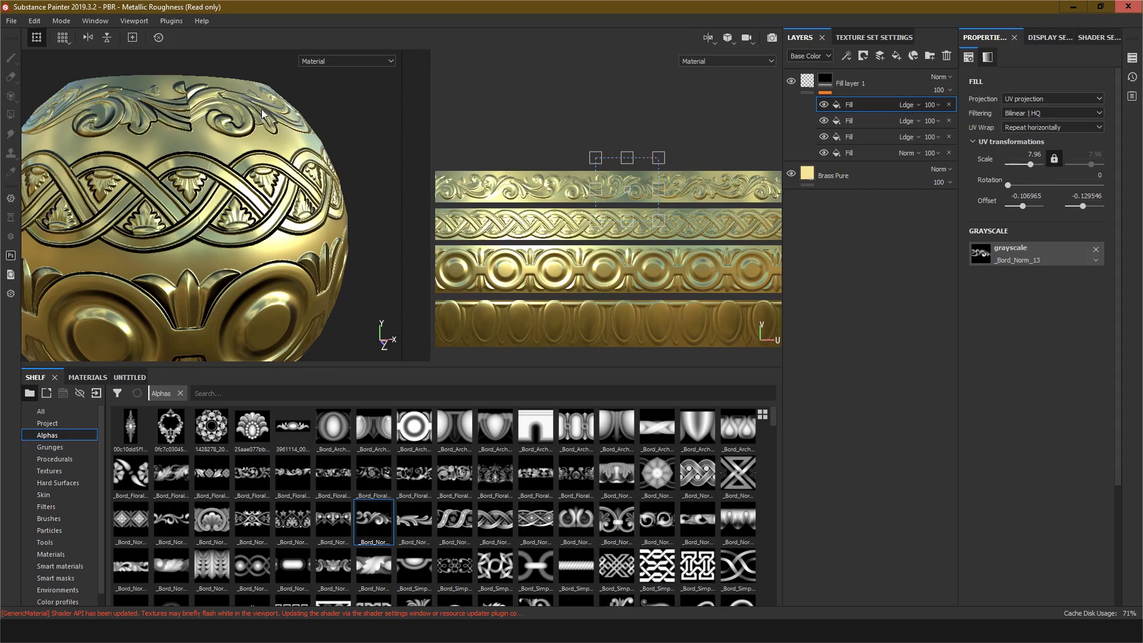
left_click_drag(190, 138, 169, 170, "alt")
middle_click_drag(209, 113, 235, 220, "alt")
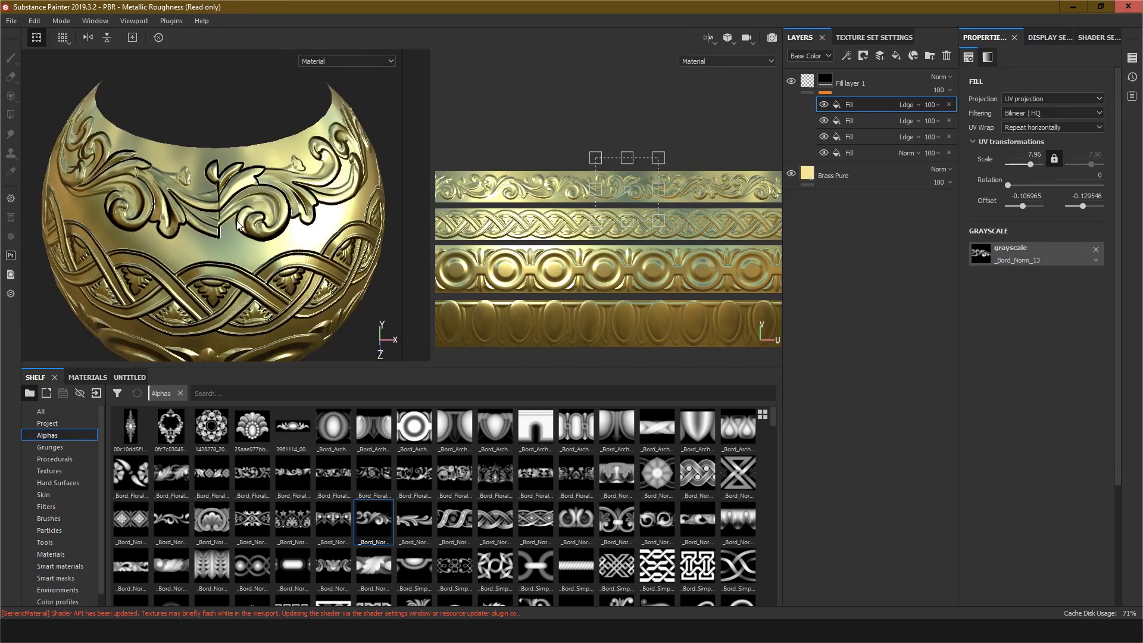
right_click_drag(236, 220, 250, 227, "alt")
scroll(250, 231, "down", 5)
left_click_drag(250, 232, 272, 189, "alt")
middle_click_drag(261, 252, 280, 204, "alt")
scroll(280, 205, "up", 5)
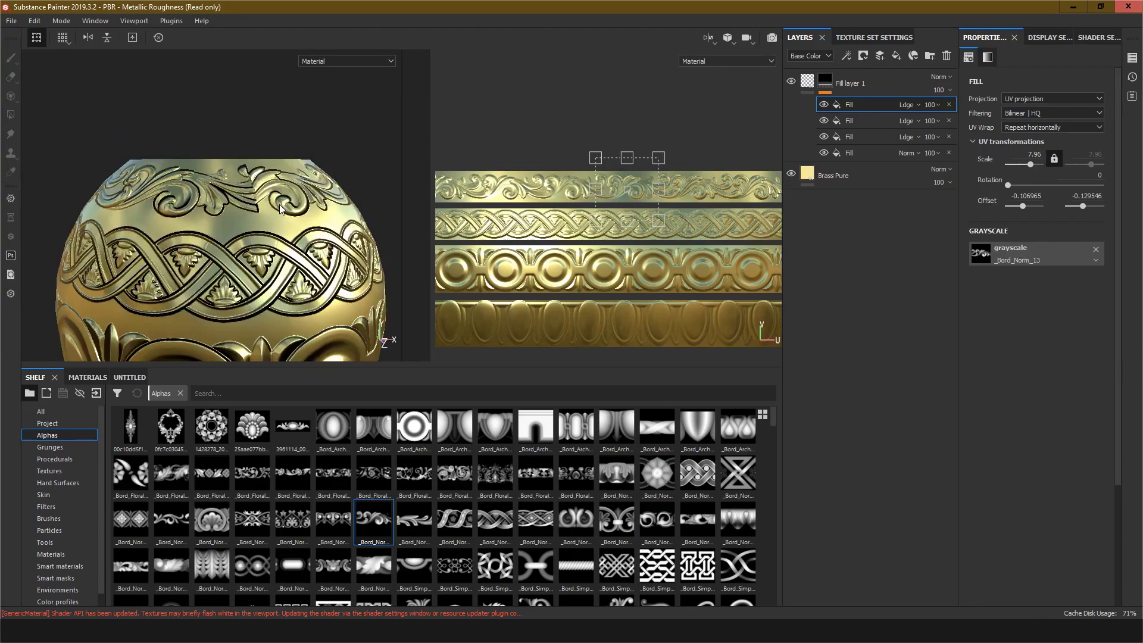
left_click_drag(280, 204, 269, 223, "alt")
middle_click_drag(270, 197, 267, 245, "alt")
scroll(268, 245, "down", 4)
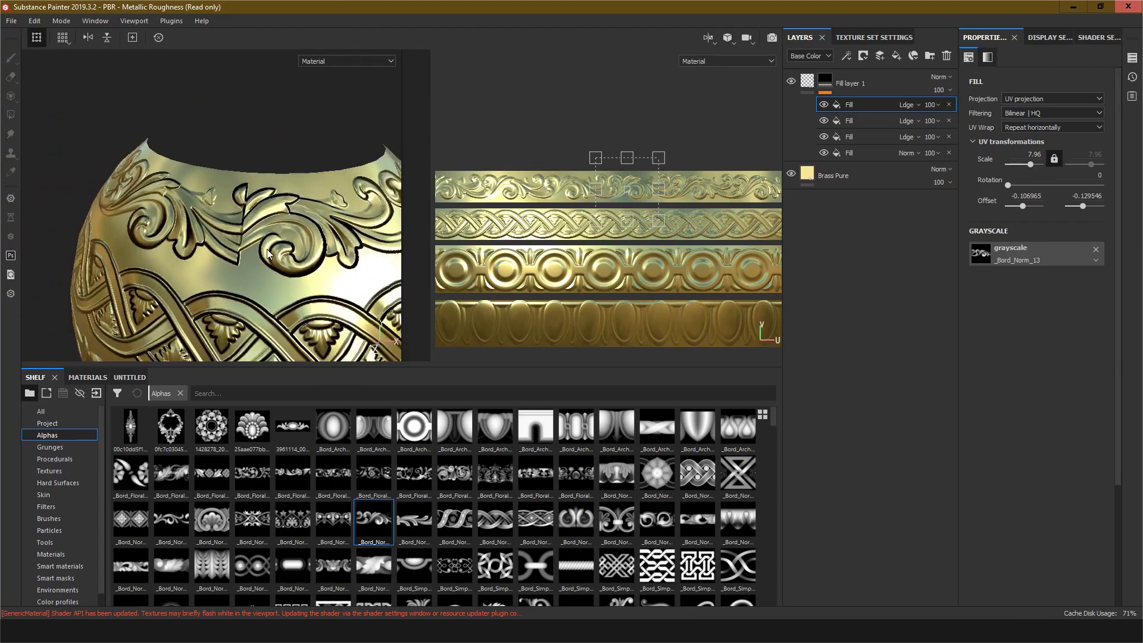
scroll(267, 245, "up", 6)
scroll(267, 245, "up", 1)
left_click_drag(258, 239, 281, 235, "alt")
middle_click_drag(272, 223, 306, 234, "alt")
scroll(624, 191, "up", 6)
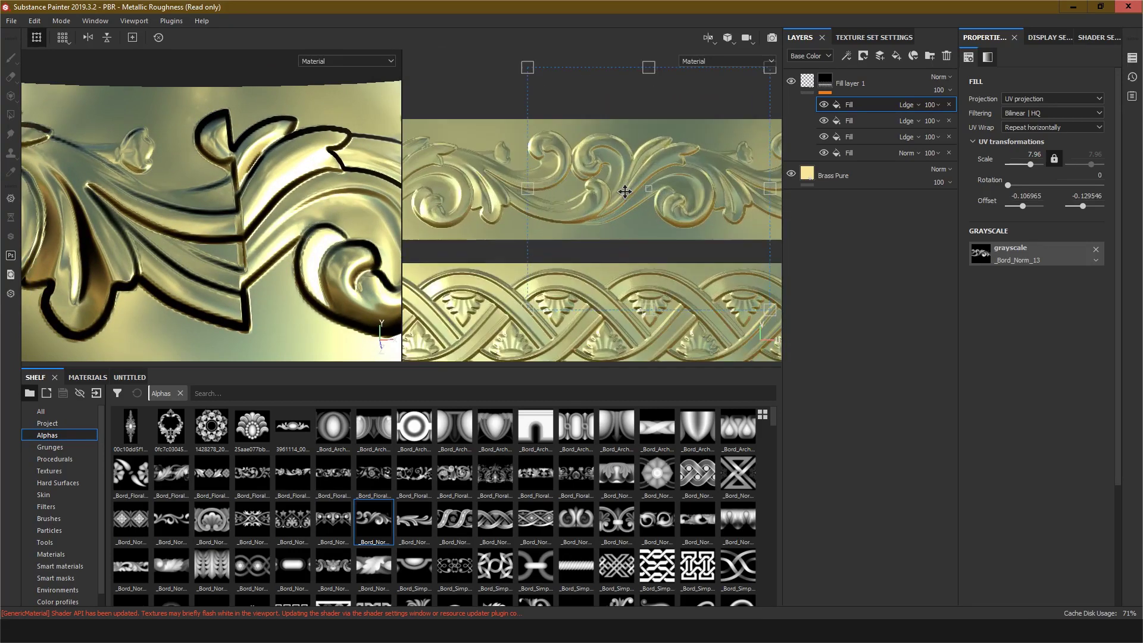
scroll(588, 179, "up", 3)
scroll(589, 180, "down", 3)
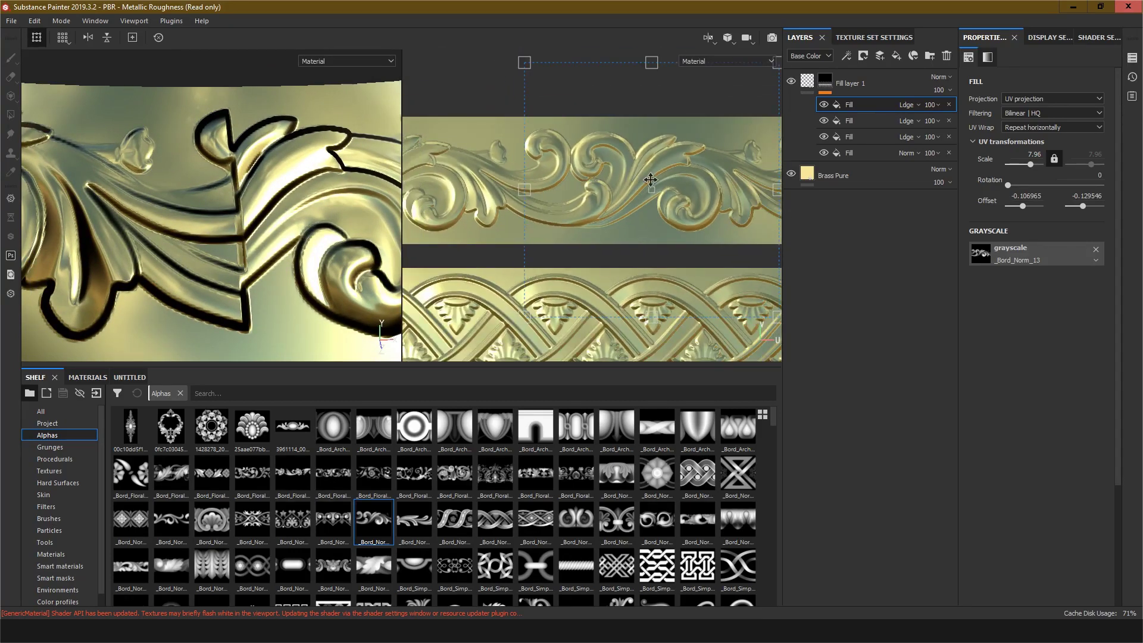
left_click_drag(652, 184, 651, 194)
scroll(267, 214, "down", 3)
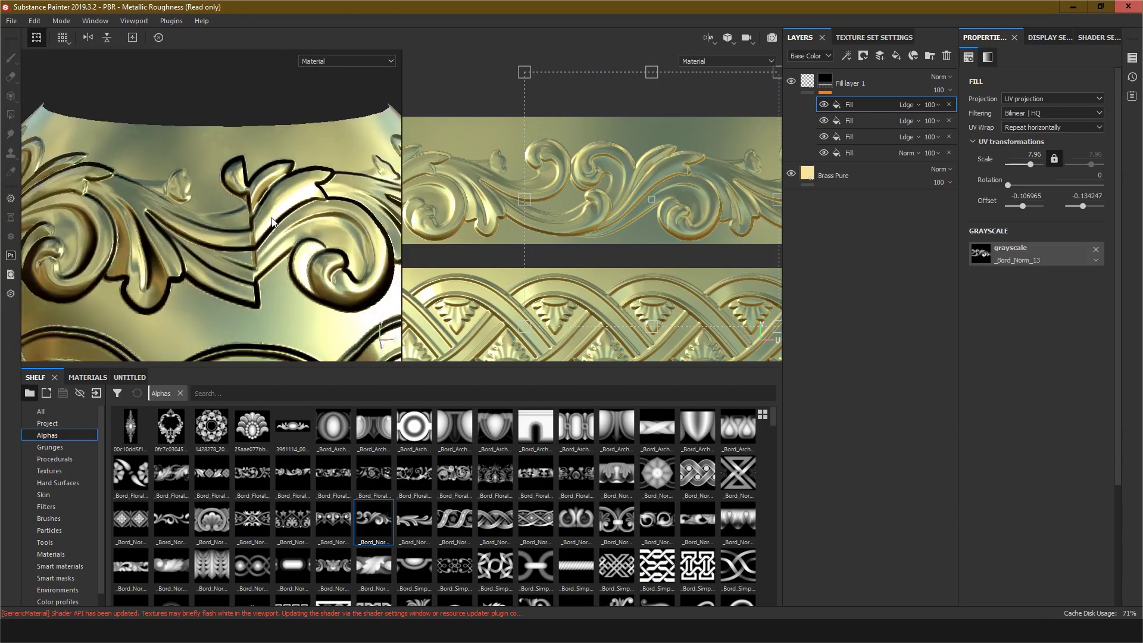
middle_click_drag(261, 204, 247, 188, "alt")
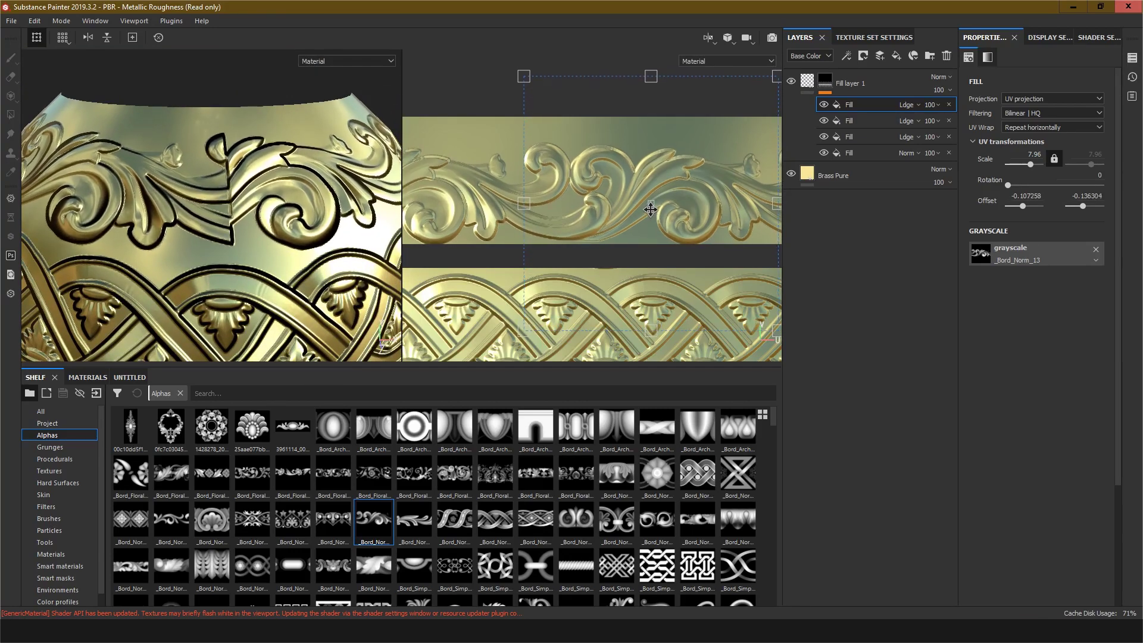
left_click_drag(650, 206, 649, 204)
Step: Adjust the scroll pattern's horizontal scale to about 8.83 so it tiles seamlessly around the bowl
scroll(520, 203, "up", 5)
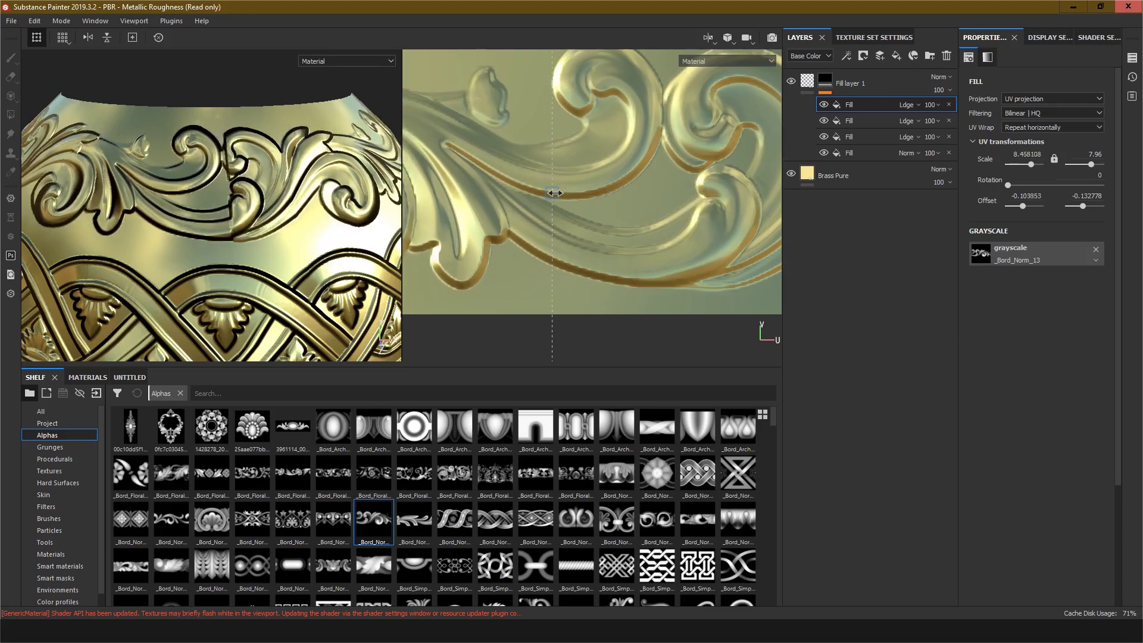
left_click_drag(591, 190, 532, 186)
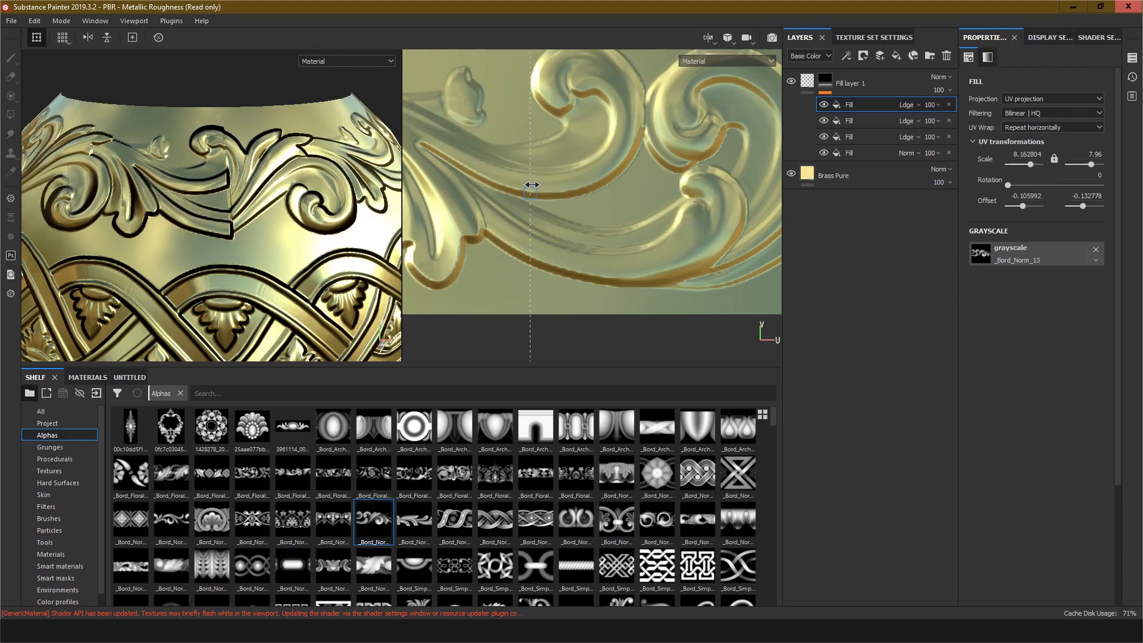
mouse_move(531, 186)
left_mouse_down()
mouse_move(496, 176)
mouse_move(523, 177)
left_mouse_up()
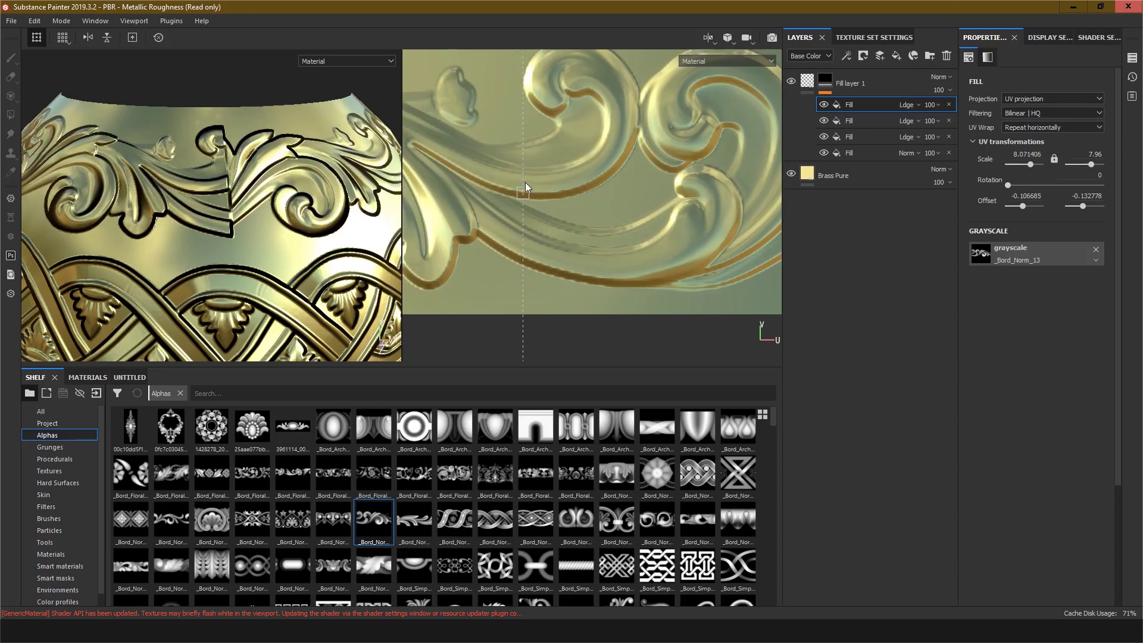
left_click_drag(234, 185, 258, 225, "alt")
scroll(515, 199, "up", 8)
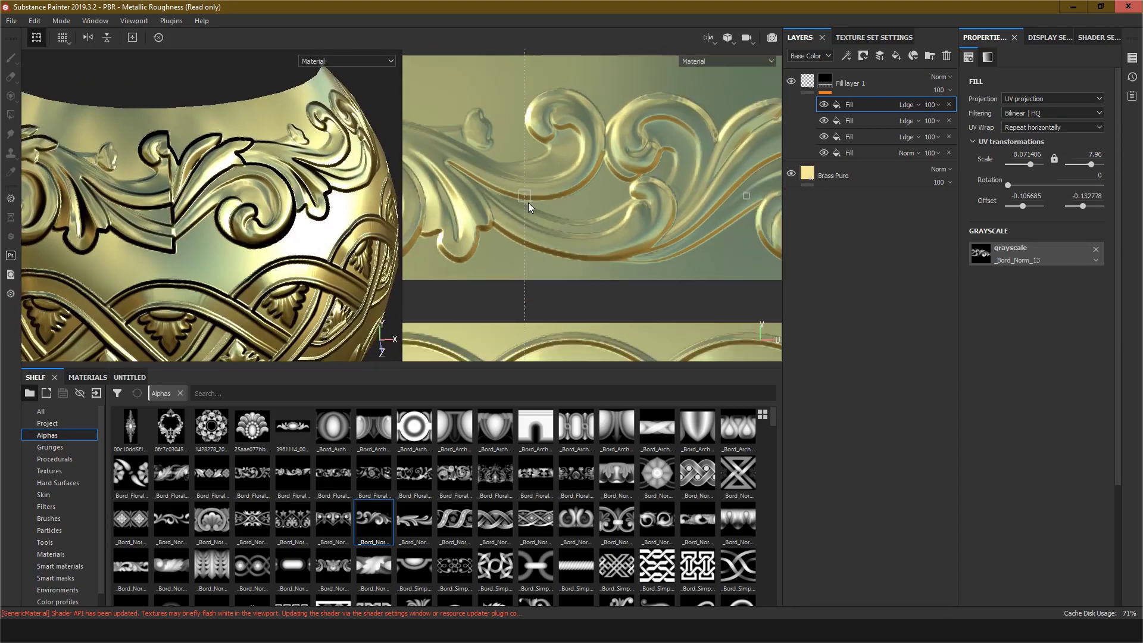
left_click_drag(522, 180, 669, 180)
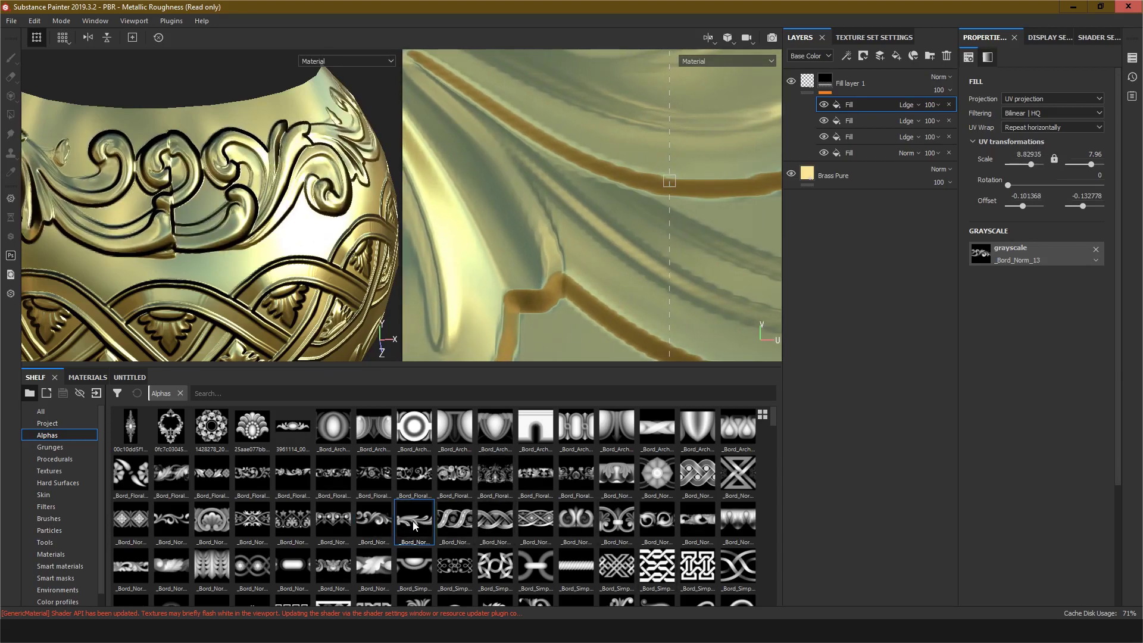
Step: Replace the fill's grayscale alpha with _Bord_Norm_14
mouse_move(415, 524)
left_click_drag(410, 524, 1032, 253)
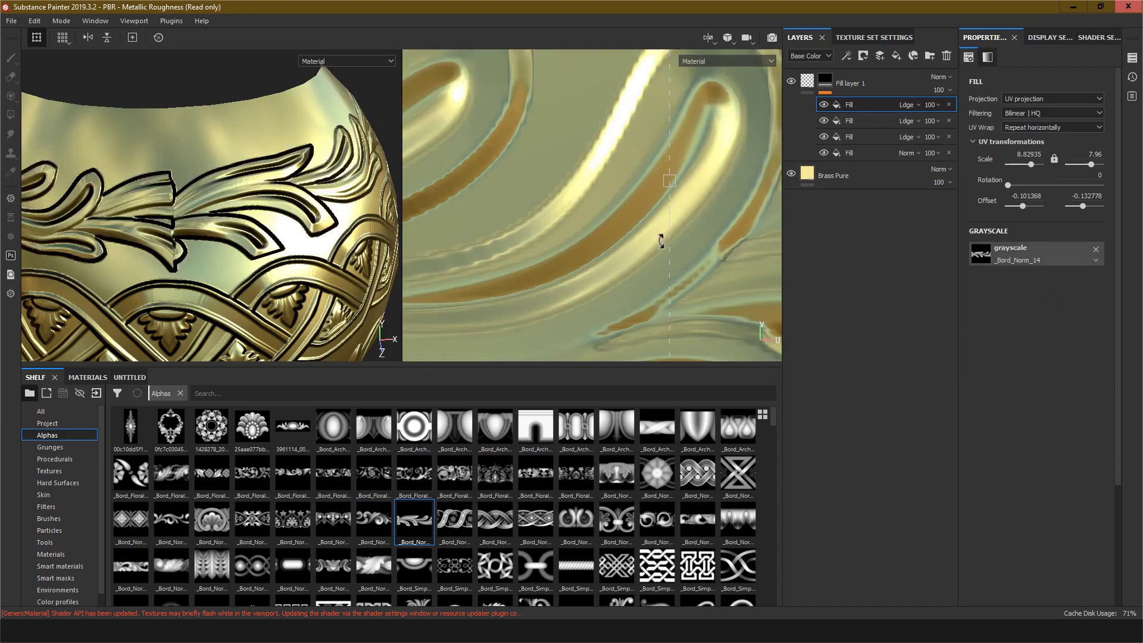
Step: Shift the new scroll pattern vertically in the top band to an offset of about -0.101, -0.126
middle_click_drag(319, 240, 414, 213, "alt")
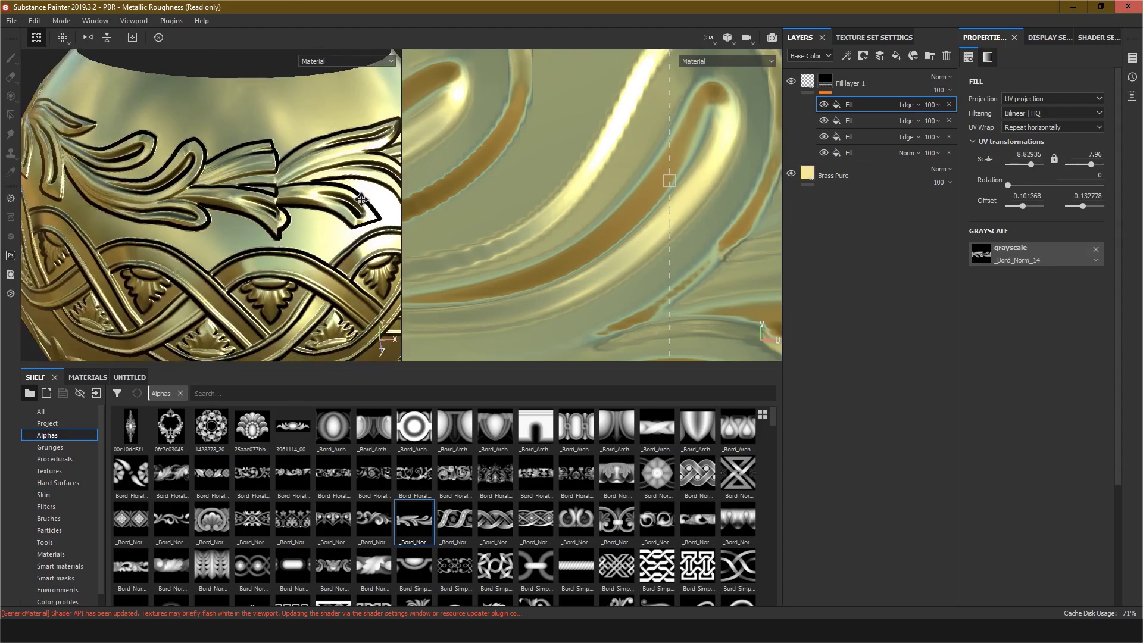
scroll(659, 196, "up", 1)
scroll(659, 197, "down", 6)
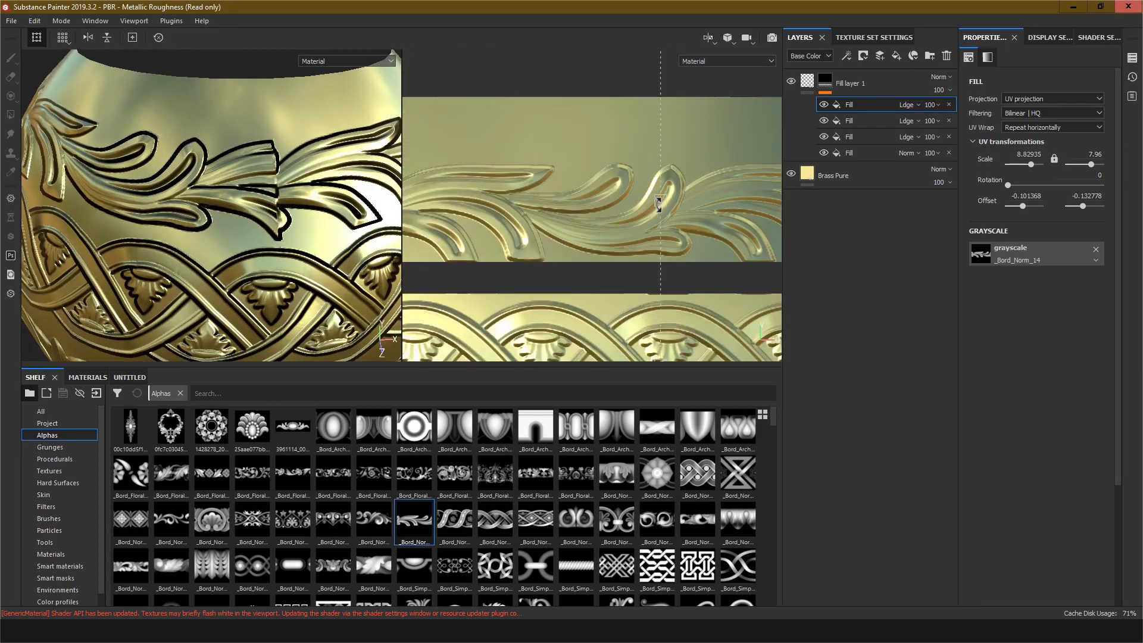
middle_click_drag(744, 198, 603, 231, "alt")
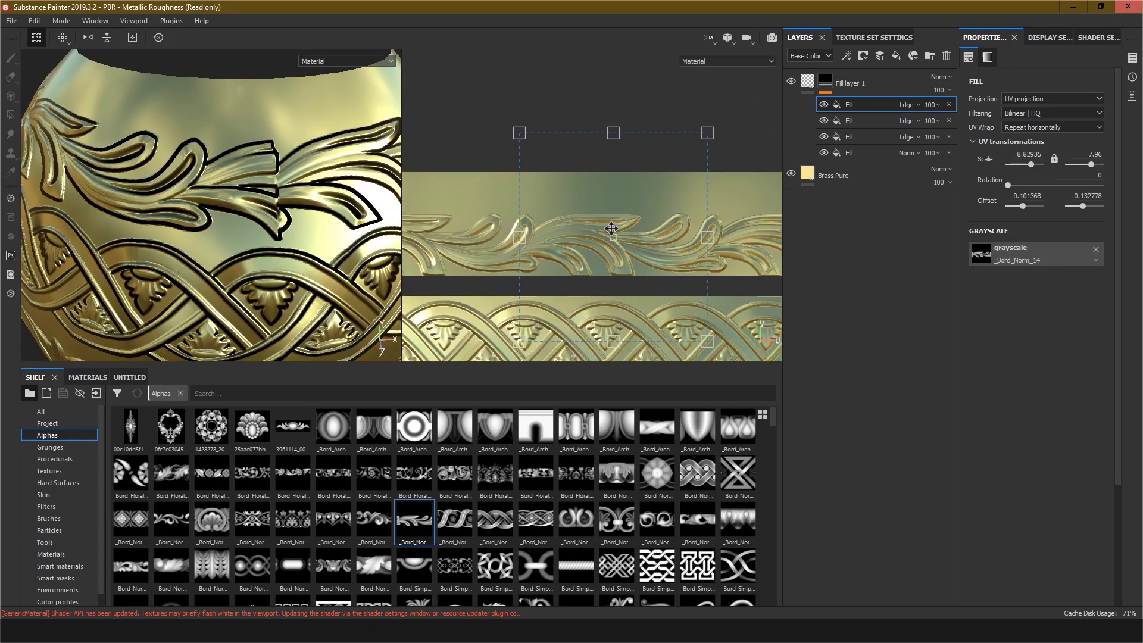
left_click_drag(611, 228, 612, 216)
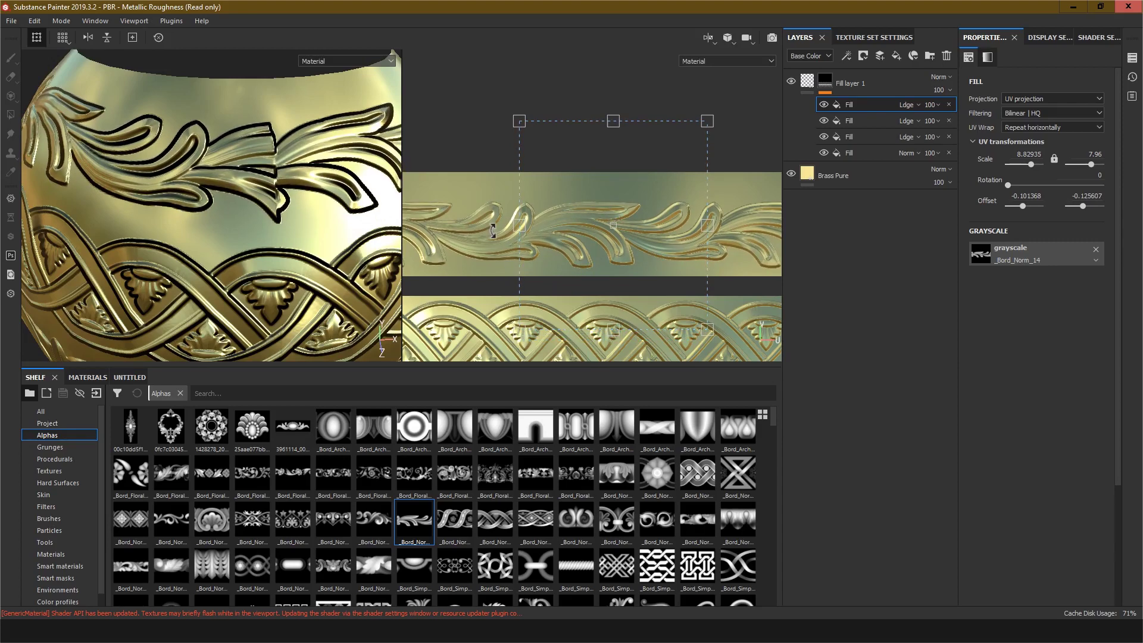
Step: Adjust the scroll pattern's horizontal scale to about 8.51 so the seam lines up
scroll(535, 235, "up", 5)
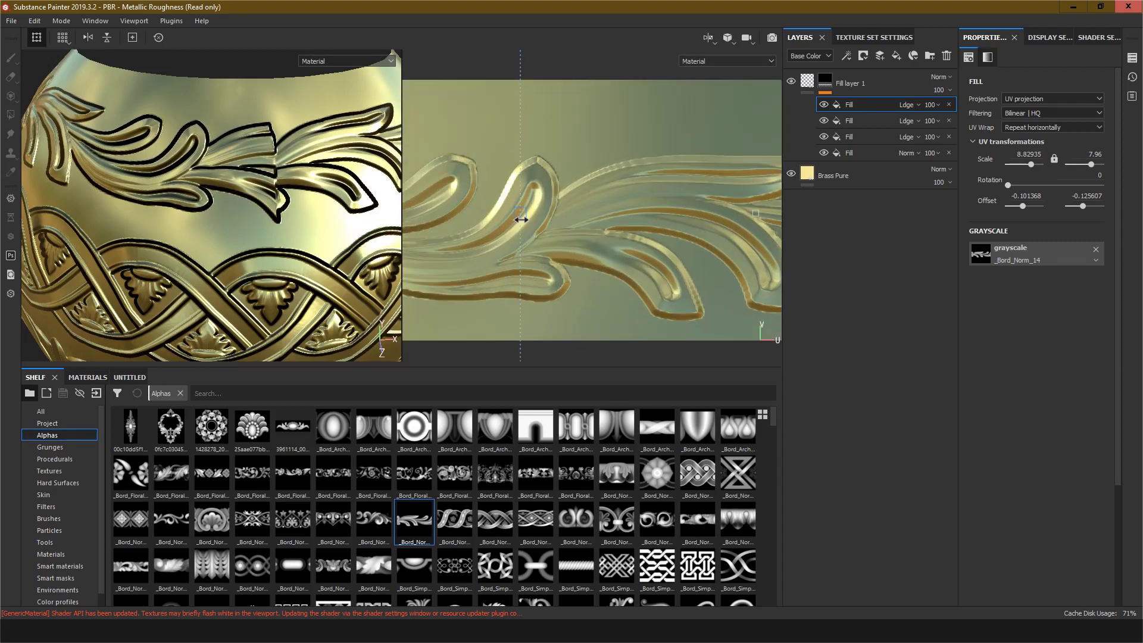
scroll(283, 211, "up", 5)
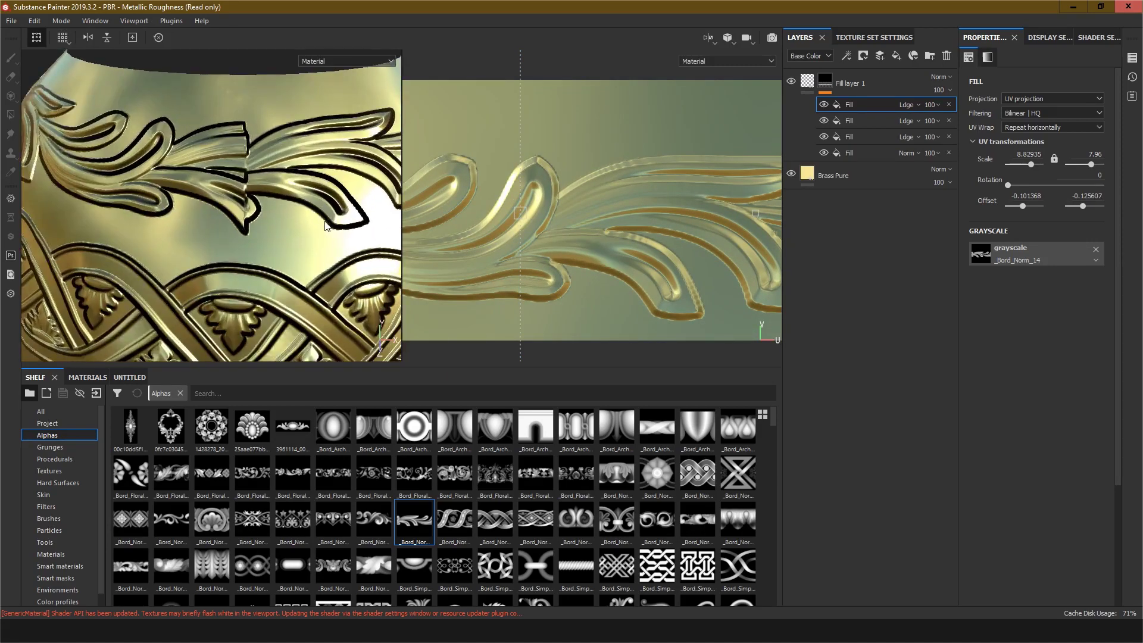
mouse_move(518, 209)
left_mouse_down()
mouse_move(530, 210)
mouse_move(500, 211)
left_mouse_up()
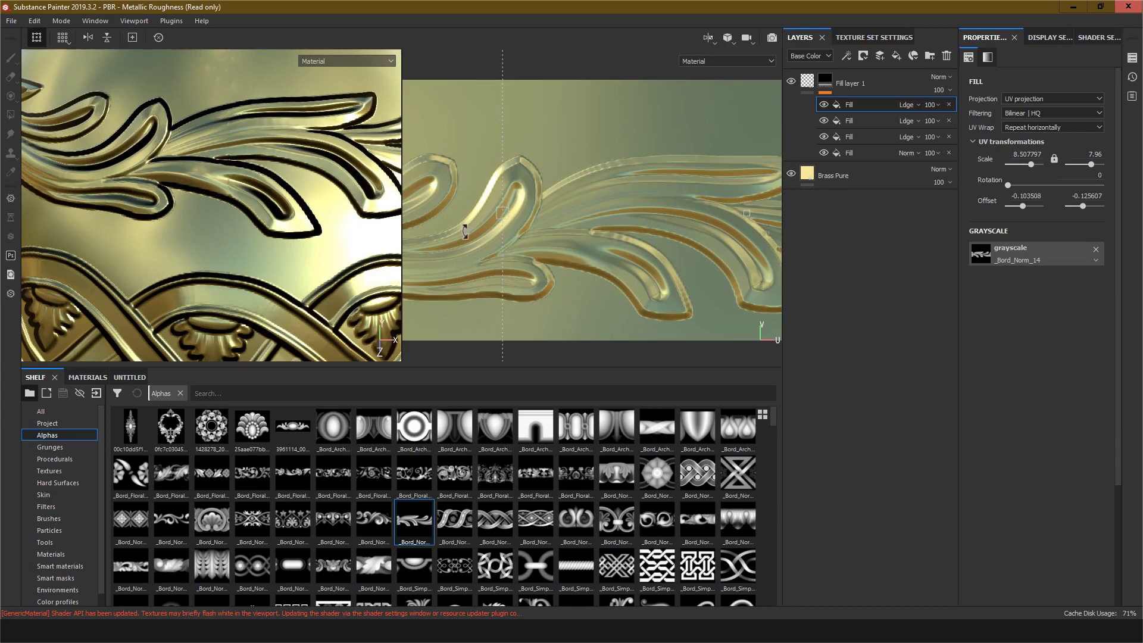
Step: Fine-tune the scroll pattern's horizontal scale to about 8.505 where the seam meets in the 2D view
scroll(500, 215, "up", 5)
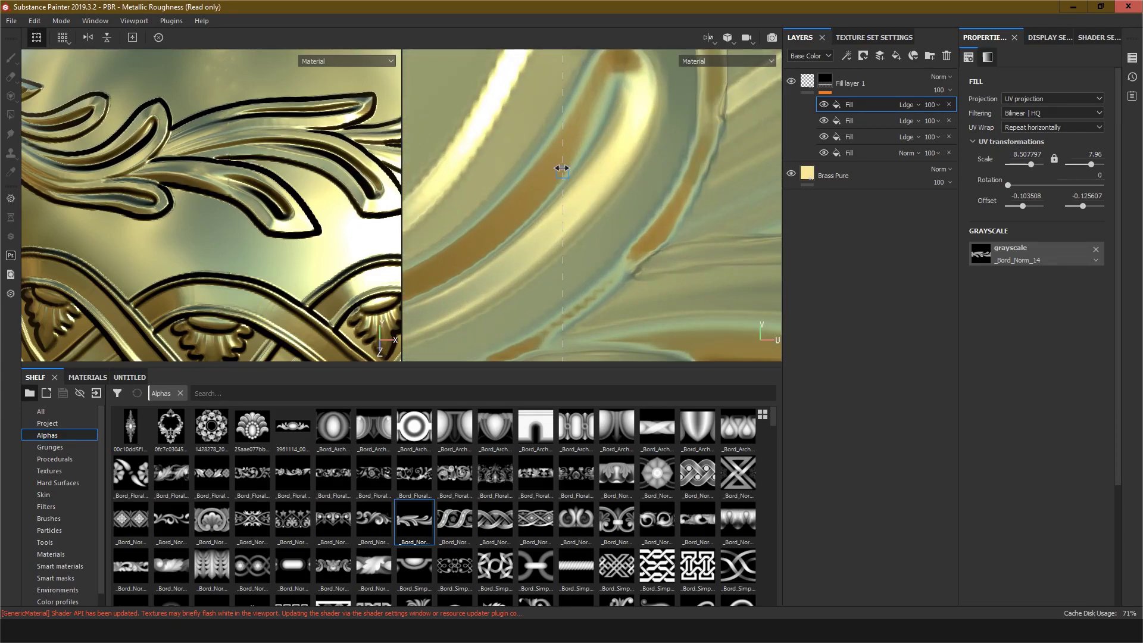
left_click_drag(562, 169, 560, 168)
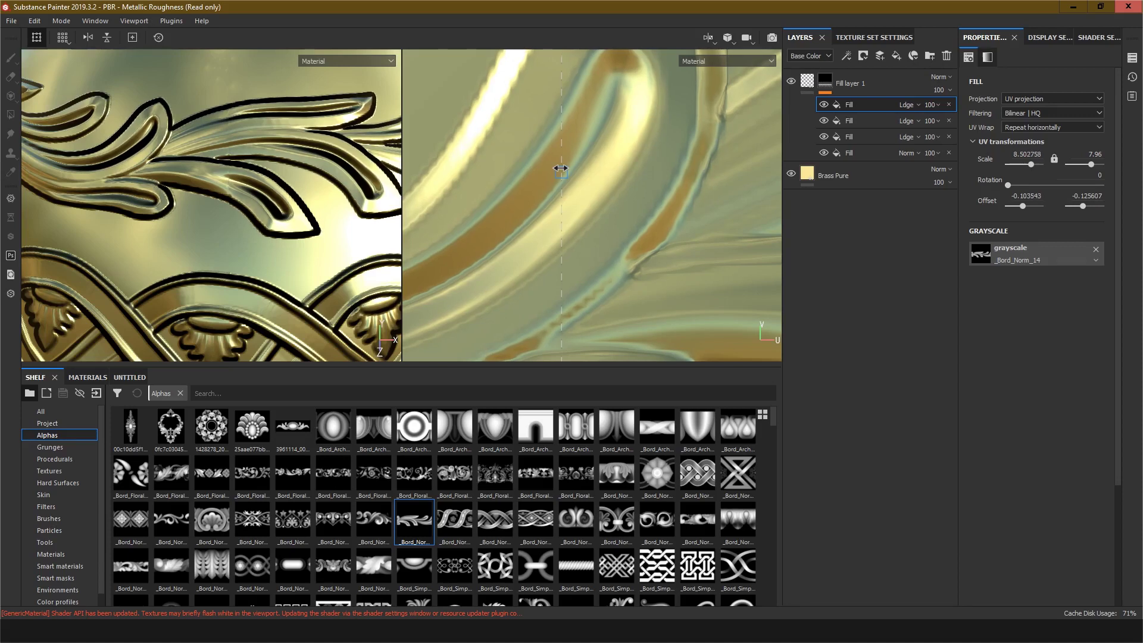
left_click_drag(561, 169, 562, 169)
scroll(574, 218, "up", 4)
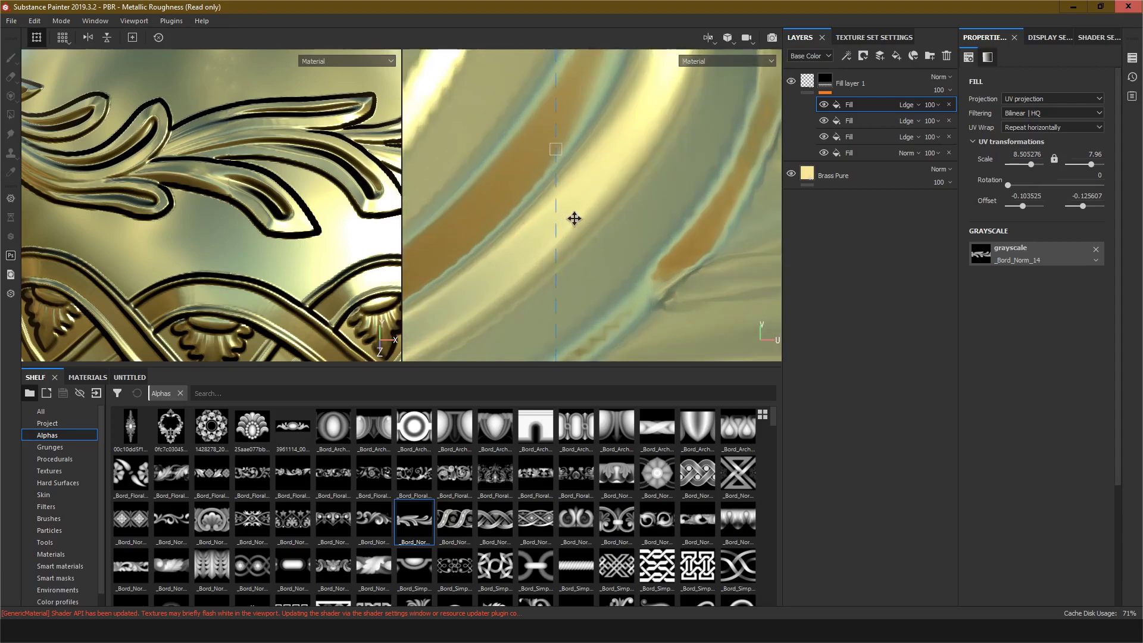
scroll(572, 217, "down", 4)
scroll(571, 214, "down", 5)
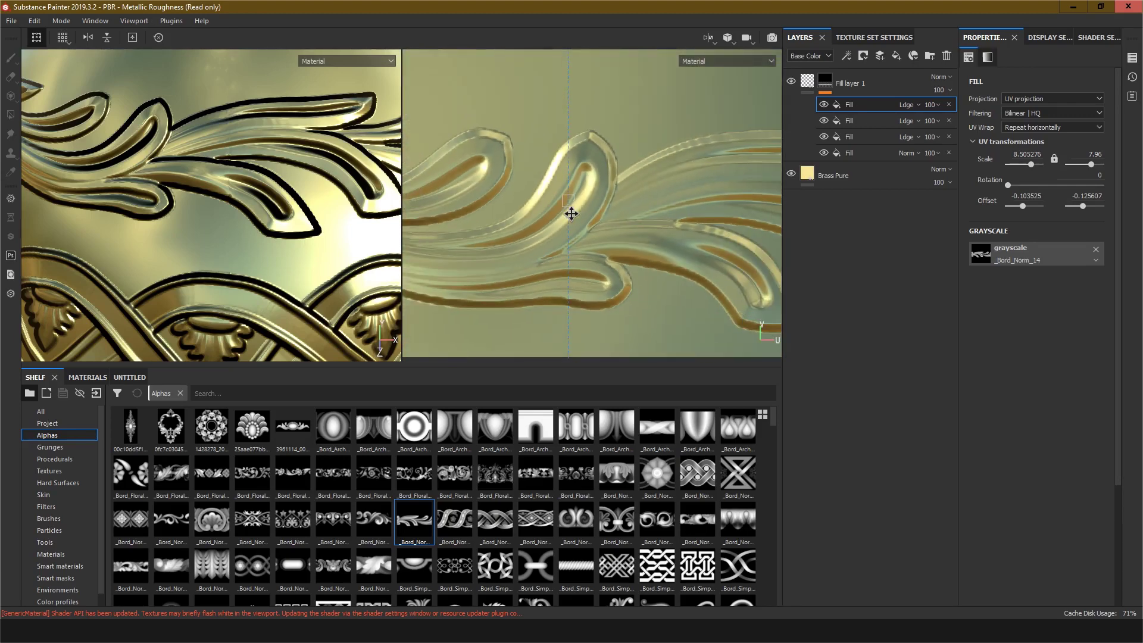
Step: Try several border alphas in the fill's grayscale slot, settling on _Bord_Norm_13
left_click_drag(368, 525, 1007, 255)
scroll(357, 228, "down", 5)
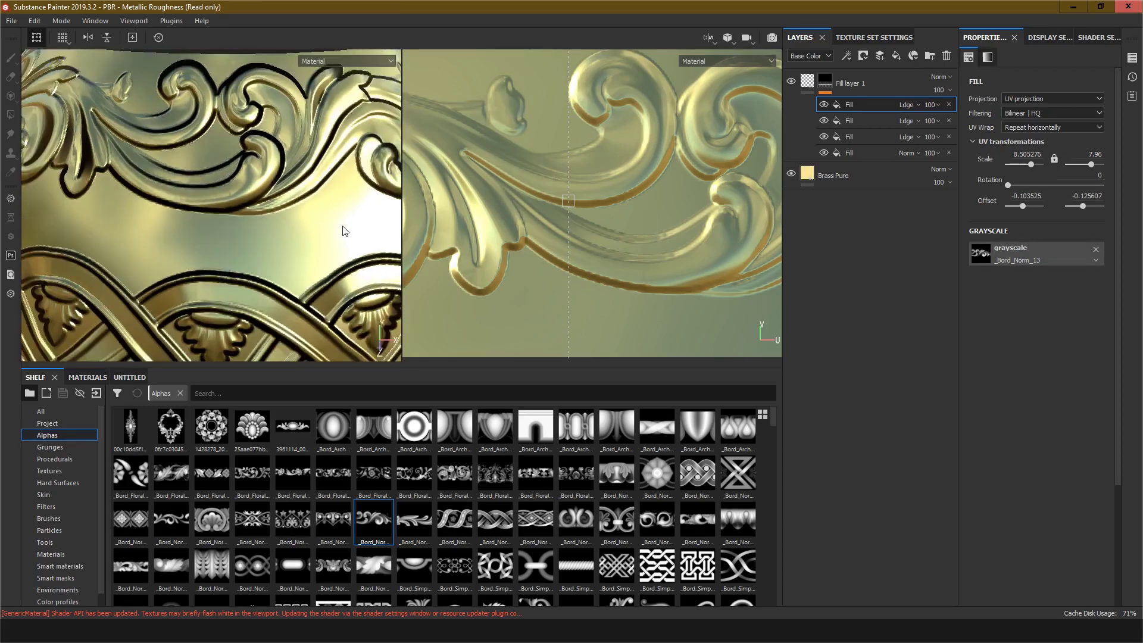
left_click_drag(458, 528, 1005, 256)
left_click_drag(495, 521, 1023, 269)
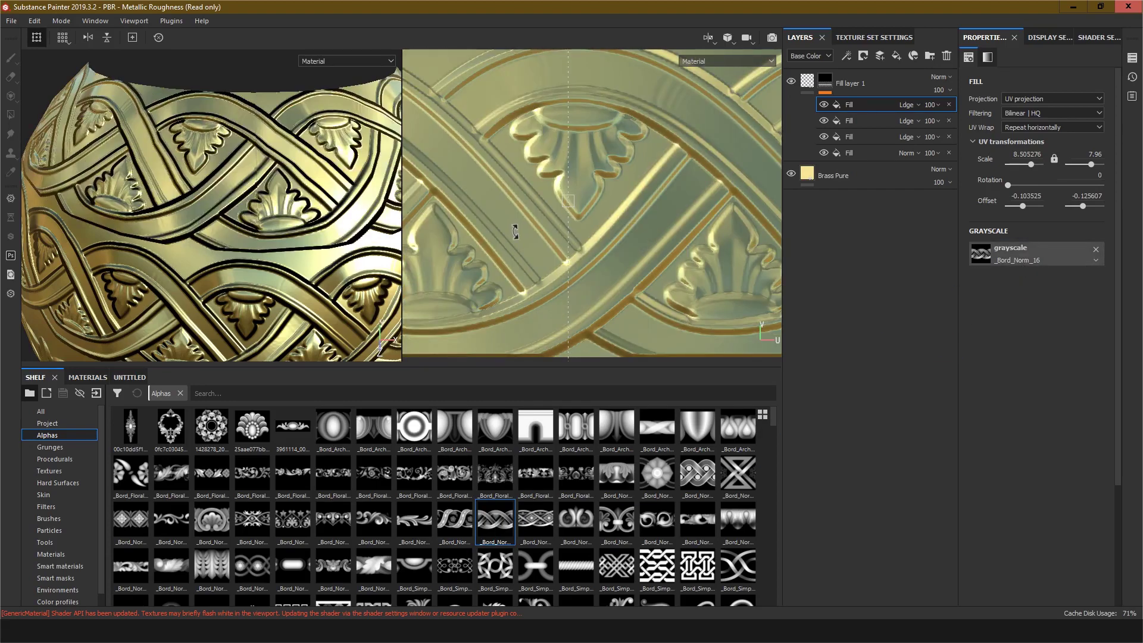
left_click_drag(377, 525, 1055, 248)
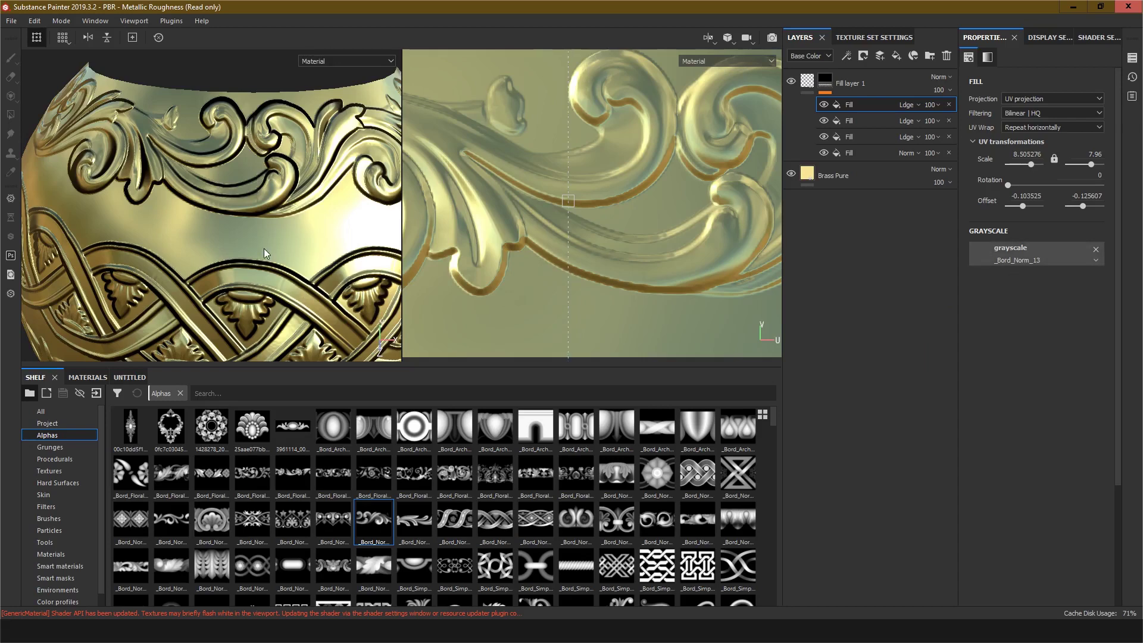
Step: Shift the _Bord_Norm_13 pattern vertically in the top band to an offset of about -0.104, -0.131
scroll(263, 247, "up", 3)
scroll(503, 246, "up", 3)
scroll(516, 246, "down", 4)
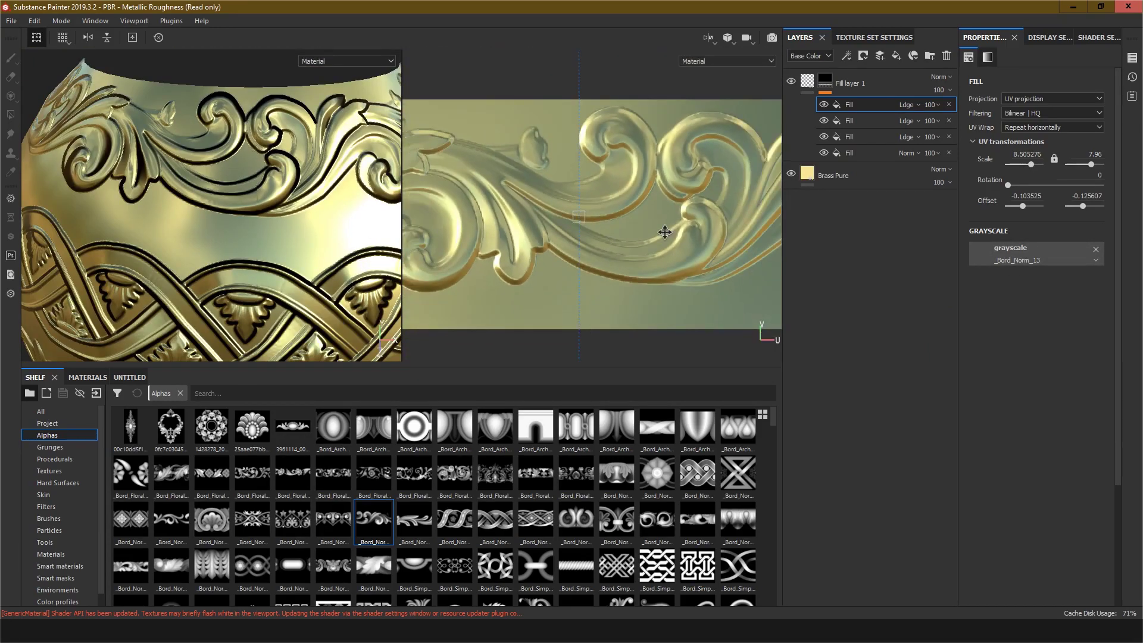
scroll(688, 234, "up", 3)
scroll(695, 245, "down", 4)
scroll(697, 250, "down", 2)
middle_click_drag(697, 250, 608, 199, "alt")
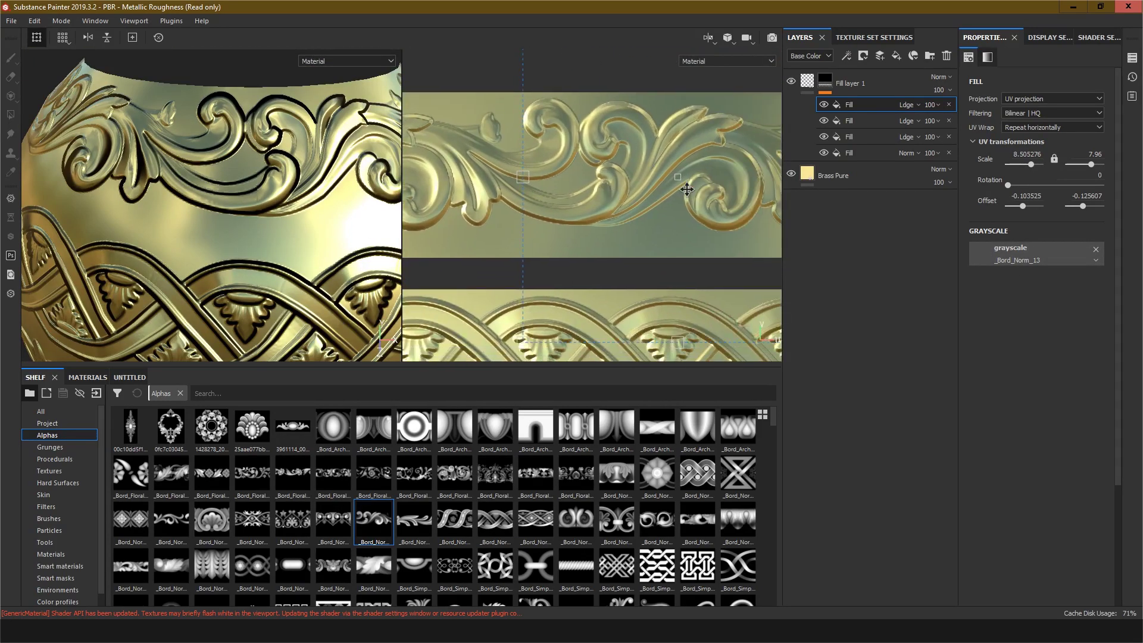
left_click_drag(681, 180, 678, 191)
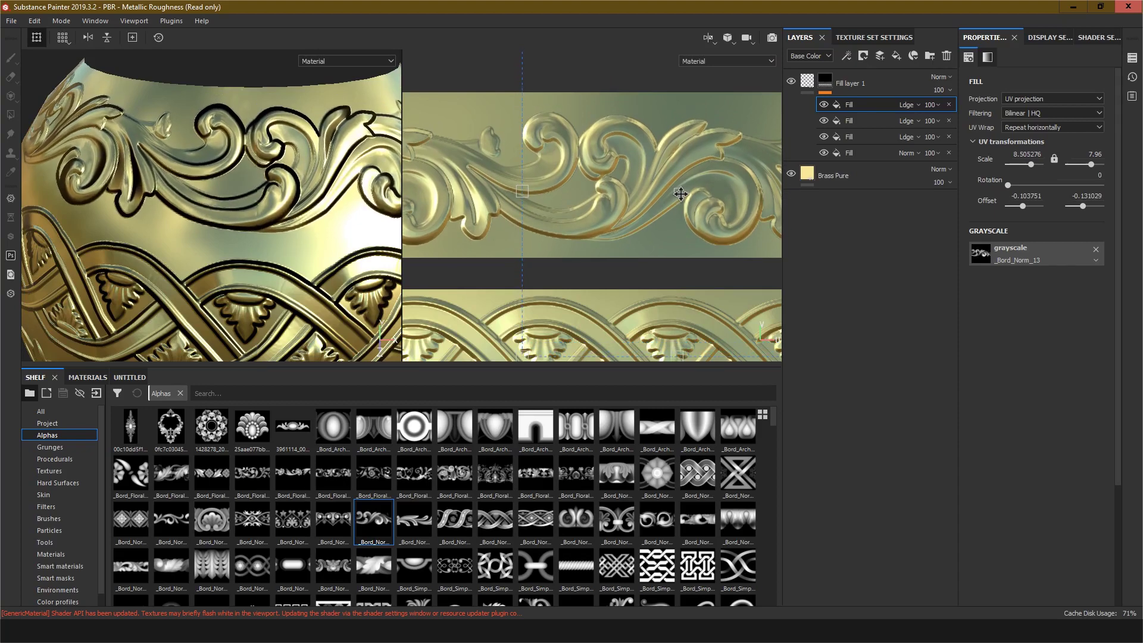
Step: Switch the viewport layout to show only the 3D view
scroll(225, 183, "up", 2)
scroll(230, 187, "down", 4)
scroll(230, 187, "down", 4)
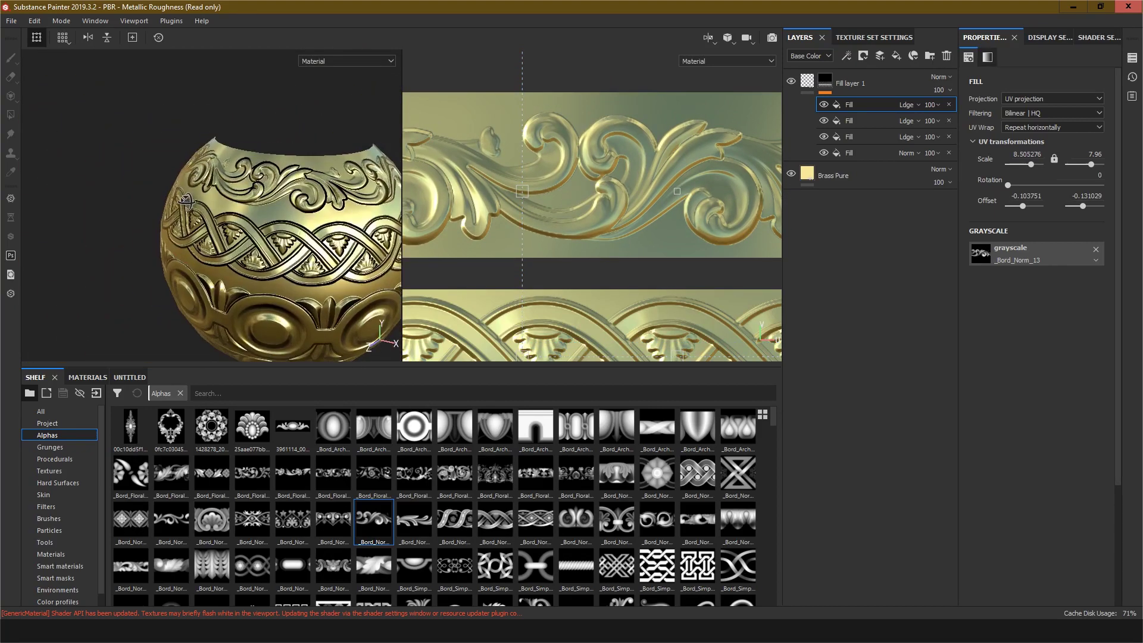
middle_click_drag(255, 234, 185, 205, "alt")
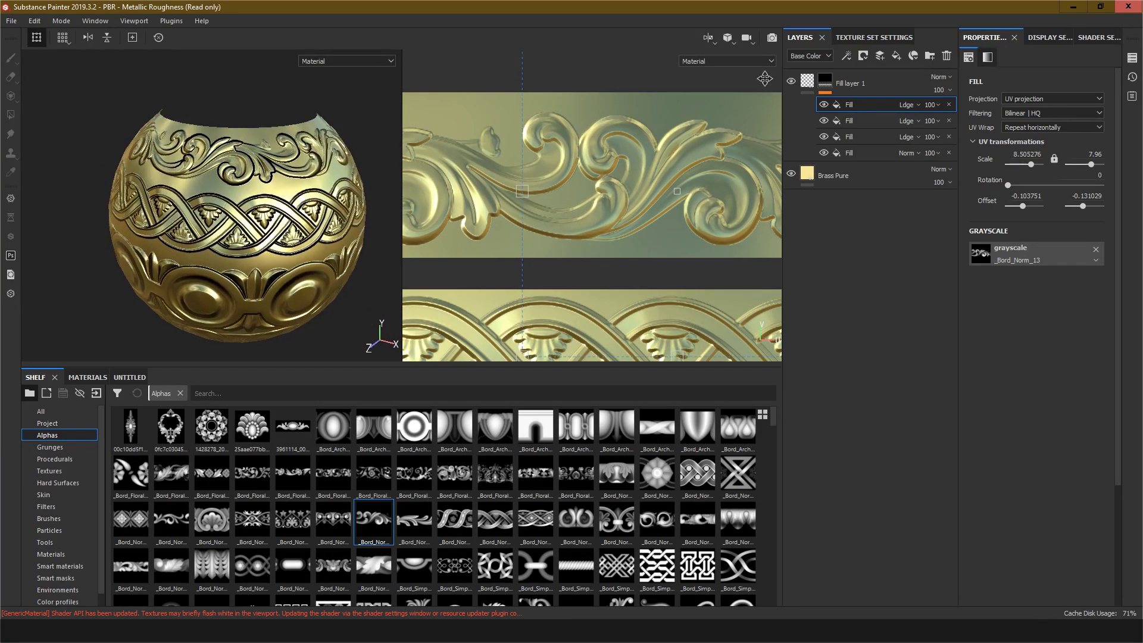
left_click(715, 43)
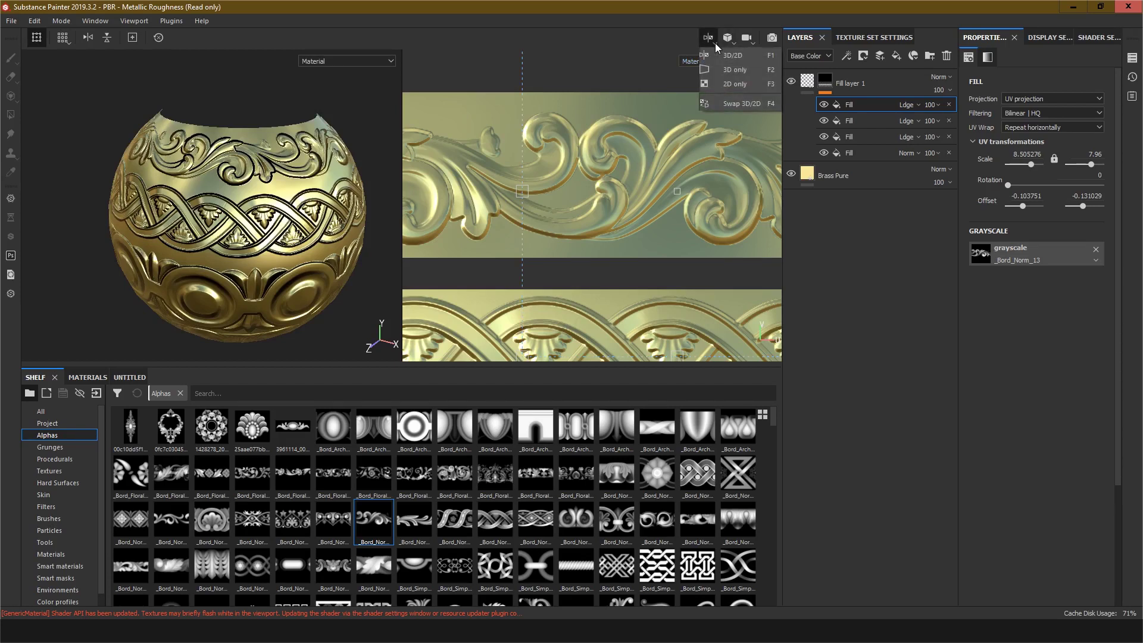
left_click(727, 69)
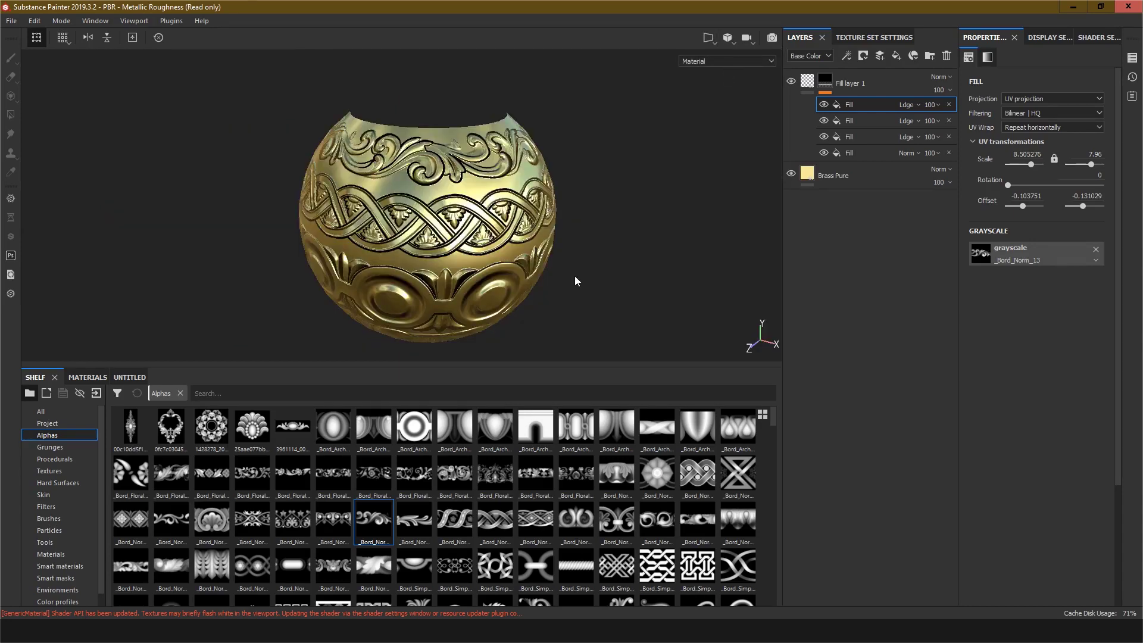
Step: Inspect the embossed ornament bands around the whole bowl in 3D
left_click_drag(561, 269, 434, 215, "alt")
scroll(477, 243, "up", 2)
scroll(476, 243, "down", 4)
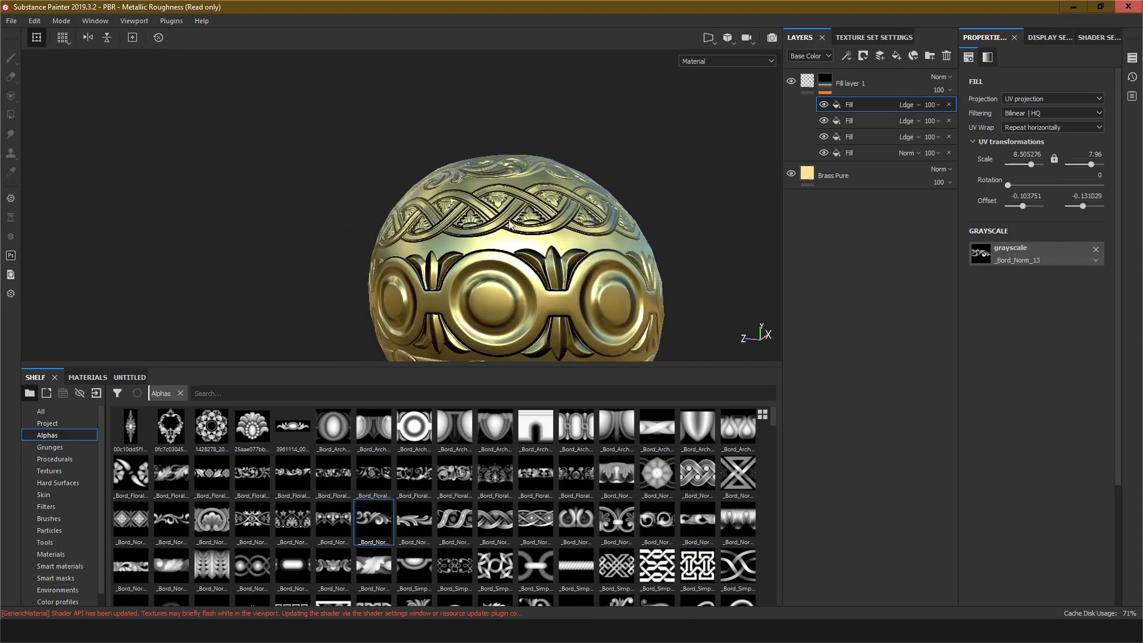
left_click_drag(576, 366, 568, 497)
scroll(498, 124, "down", 3)
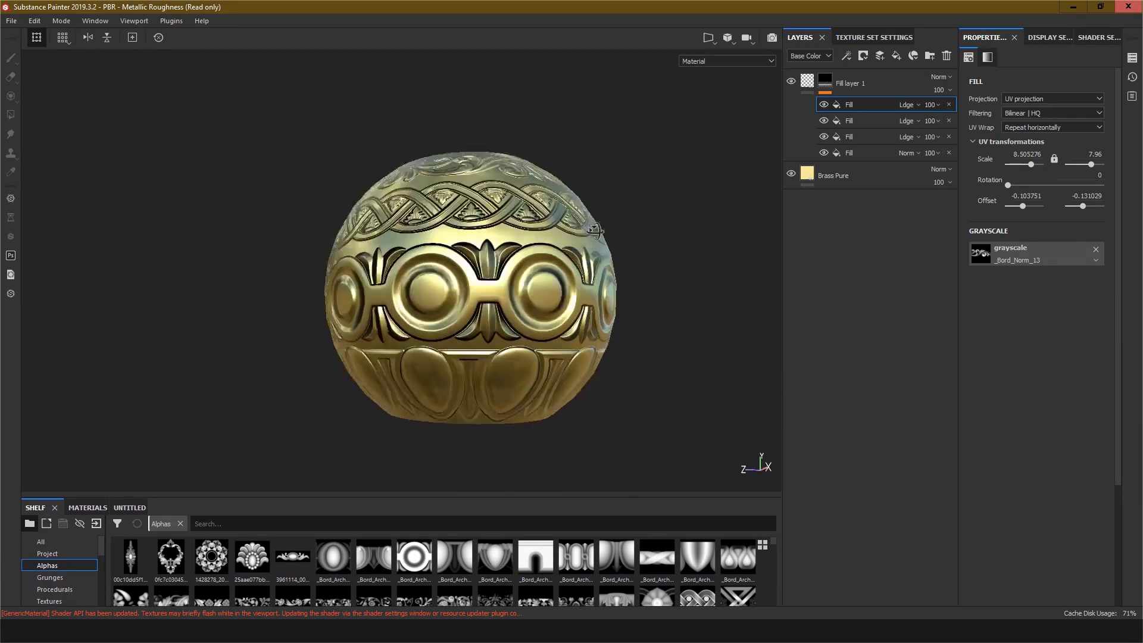
left_click_drag(470, 368, 572, 258, "alt")
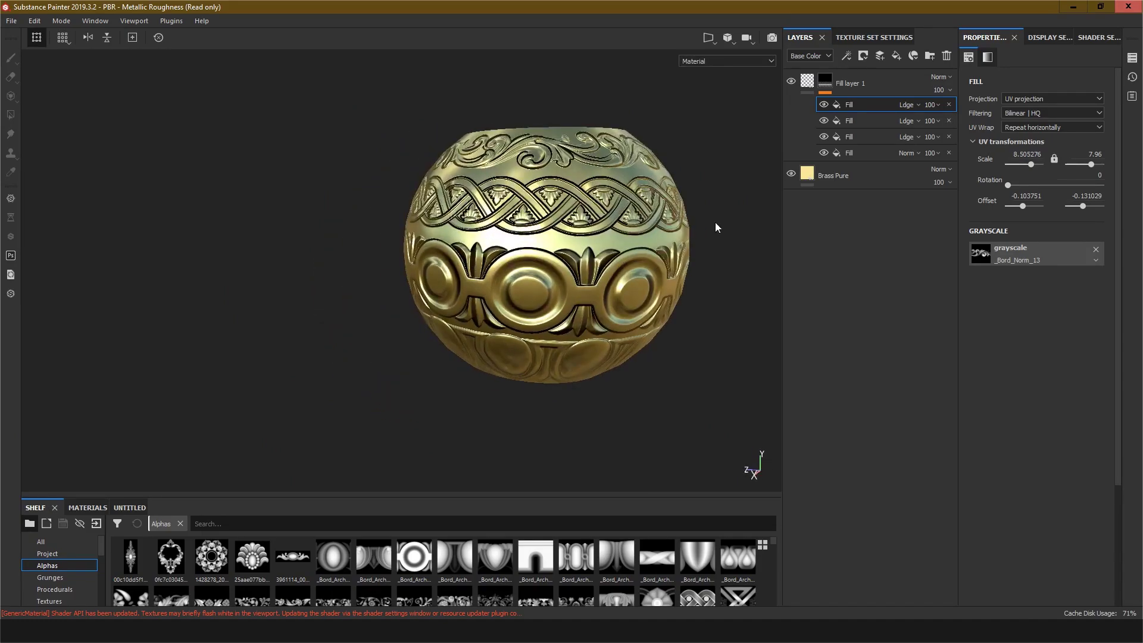
middle_click_drag(716, 224, 588, 257, "alt")
scroll(496, 273, "down", 2)
scroll(498, 276, "up", 4)
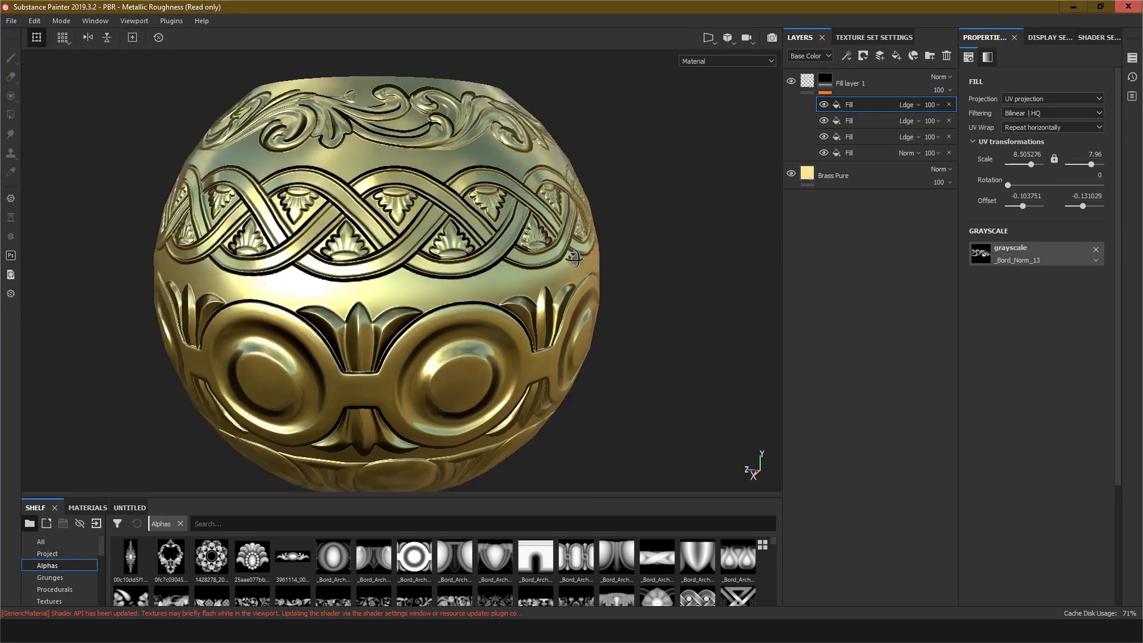
mouse_move(499, 276)
left_mouse_down("alt")
mouse_move(568, 273)
mouse_move(497, 278)
left_mouse_up("alt")
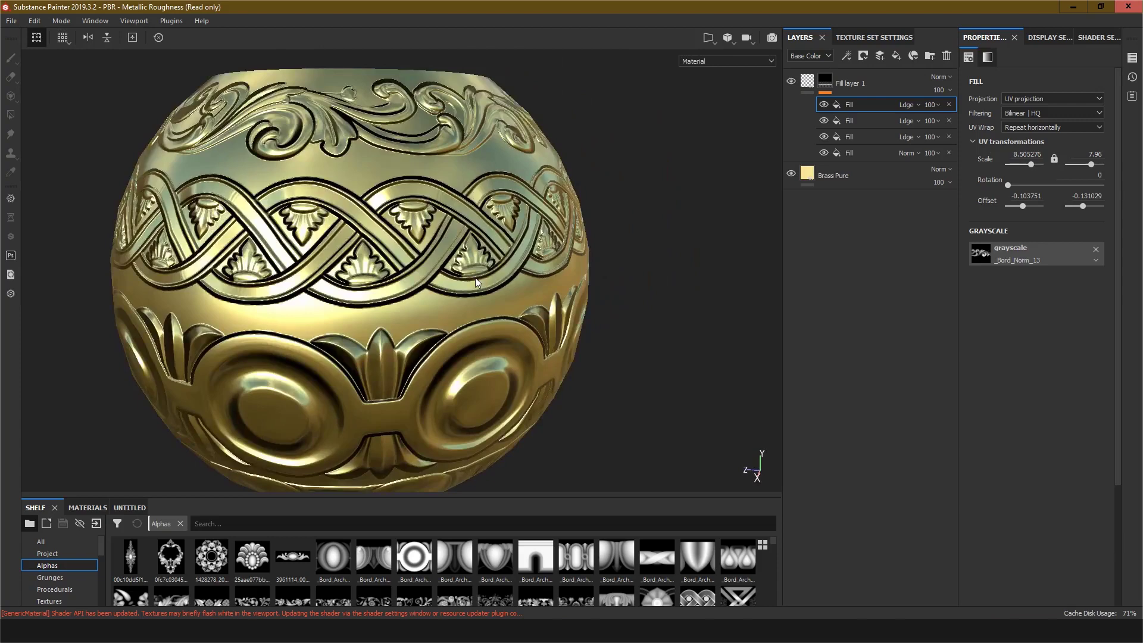
scroll(402, 265, "down", 1)
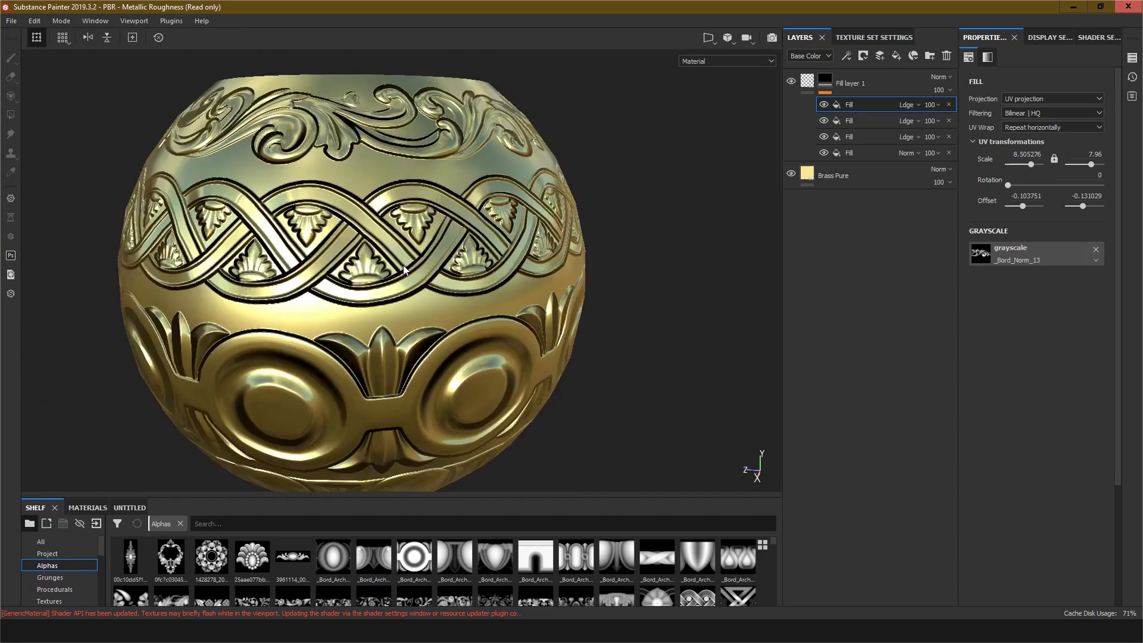
scroll(403, 265, "down", 3)
left_click_drag(545, 265, 420, 270, "alt")
middle_click_drag(554, 288, 326, 245, "alt")
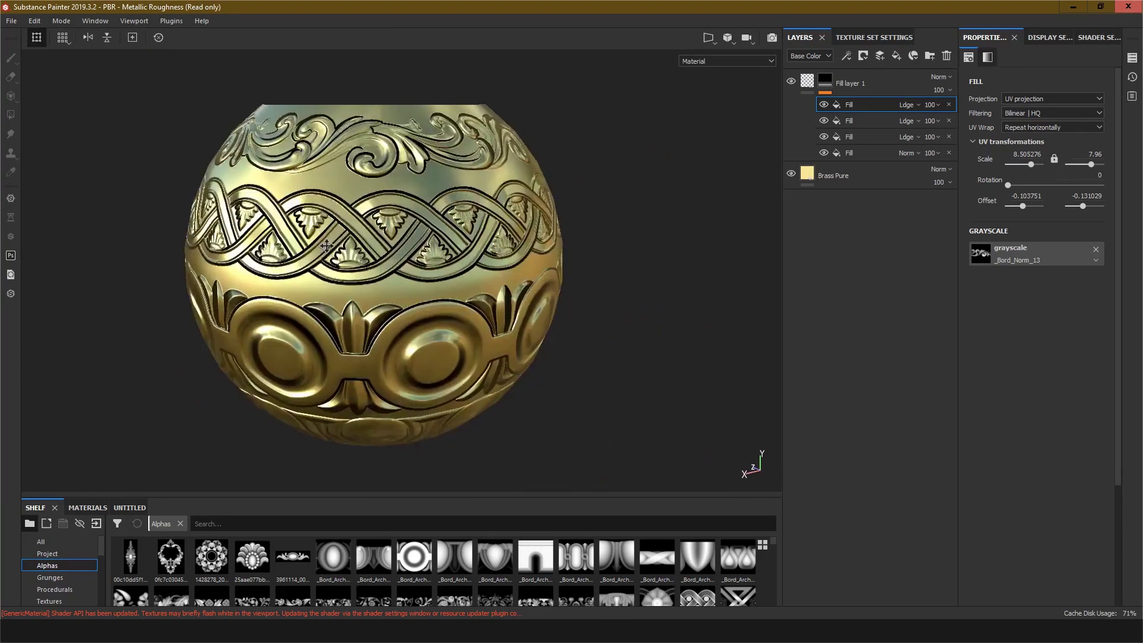
left_click_drag(326, 245, 466, 278, "alt")
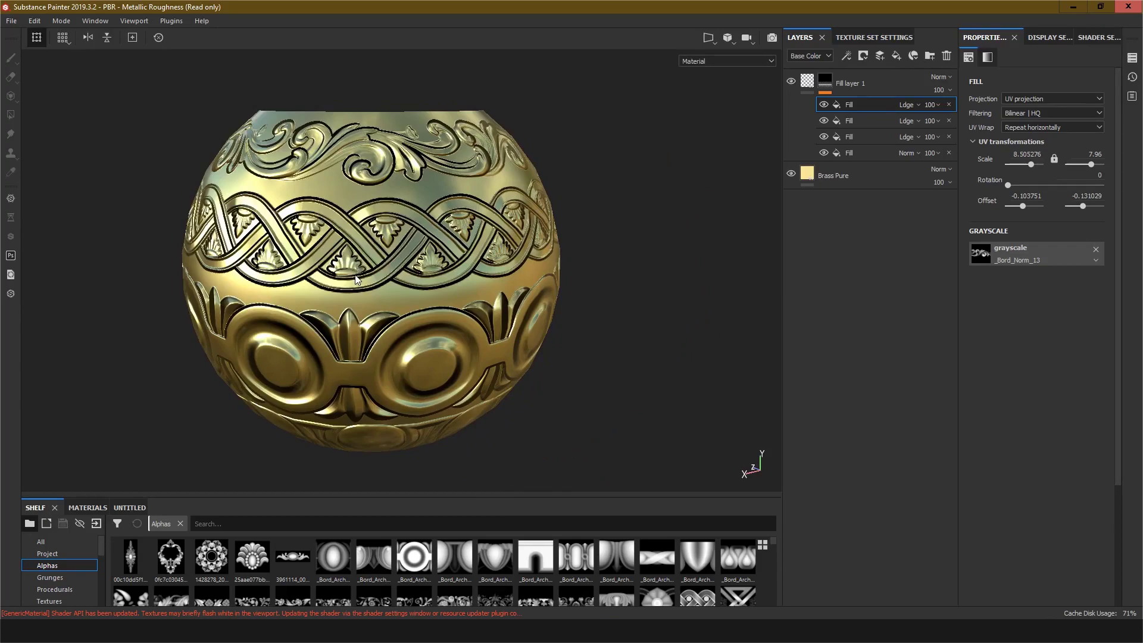
scroll(355, 274, "up", 3)
scroll(672, 203, "down", 2)
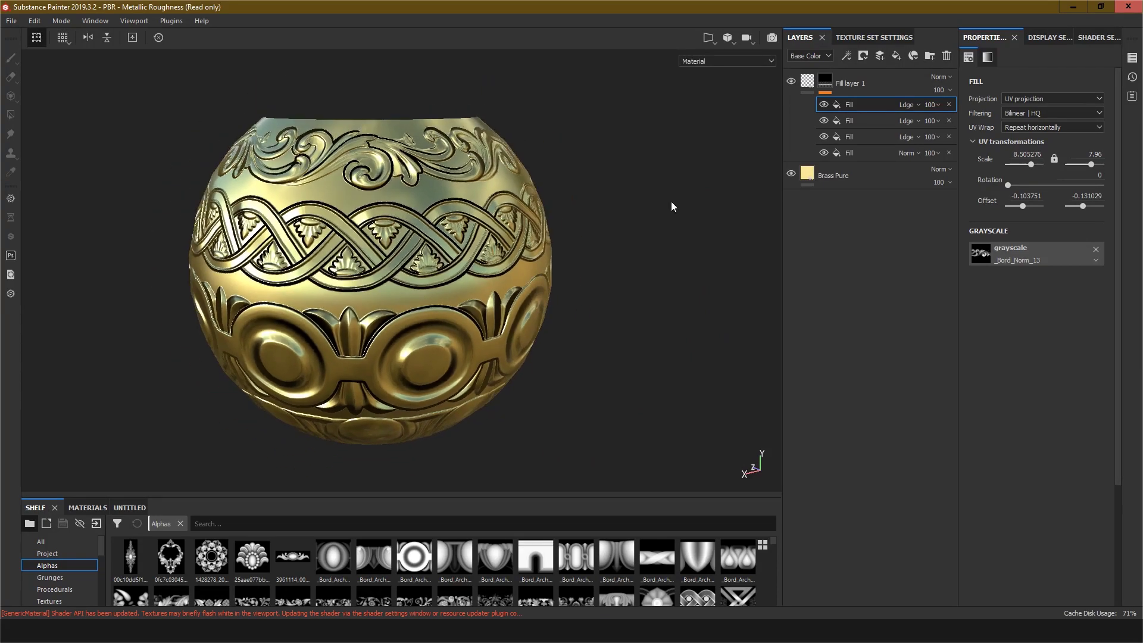
Step: Open the mesh map baker and disable the world space normal, ID, ambient occlusion and curvature maps
left_click(847, 37)
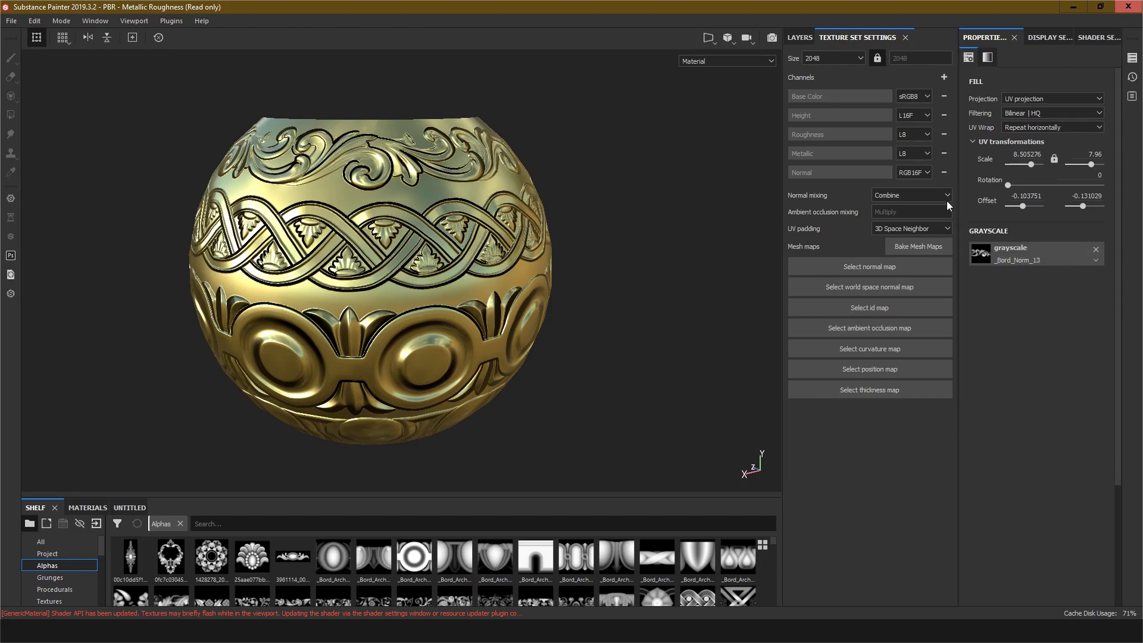
left_click(915, 252)
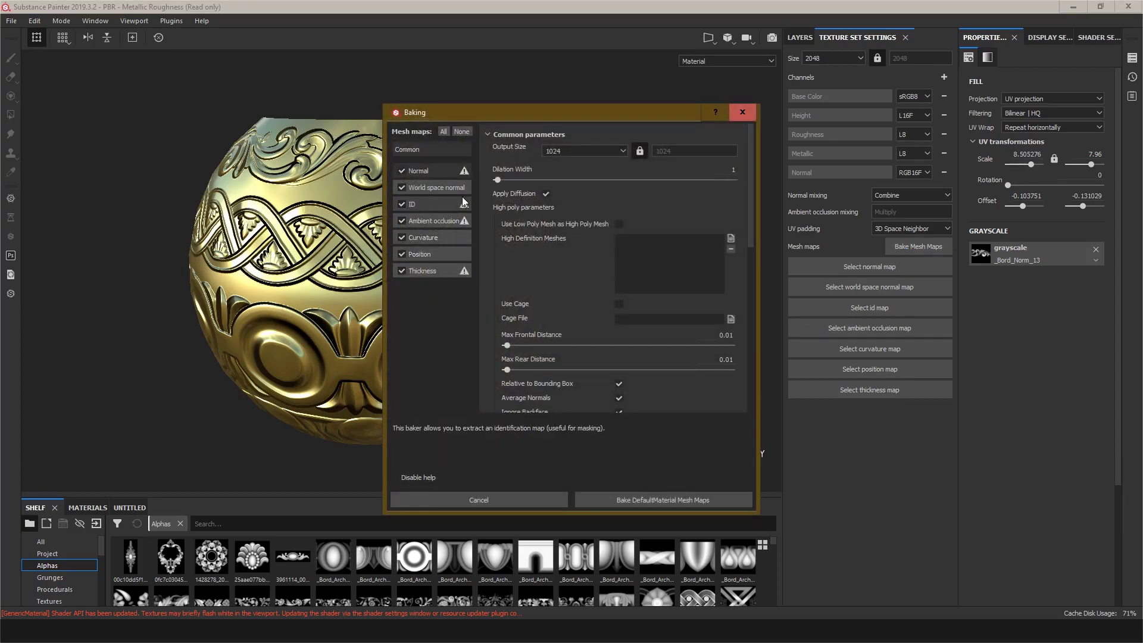
left_click(402, 187)
left_click(401, 205)
left_click(402, 220)
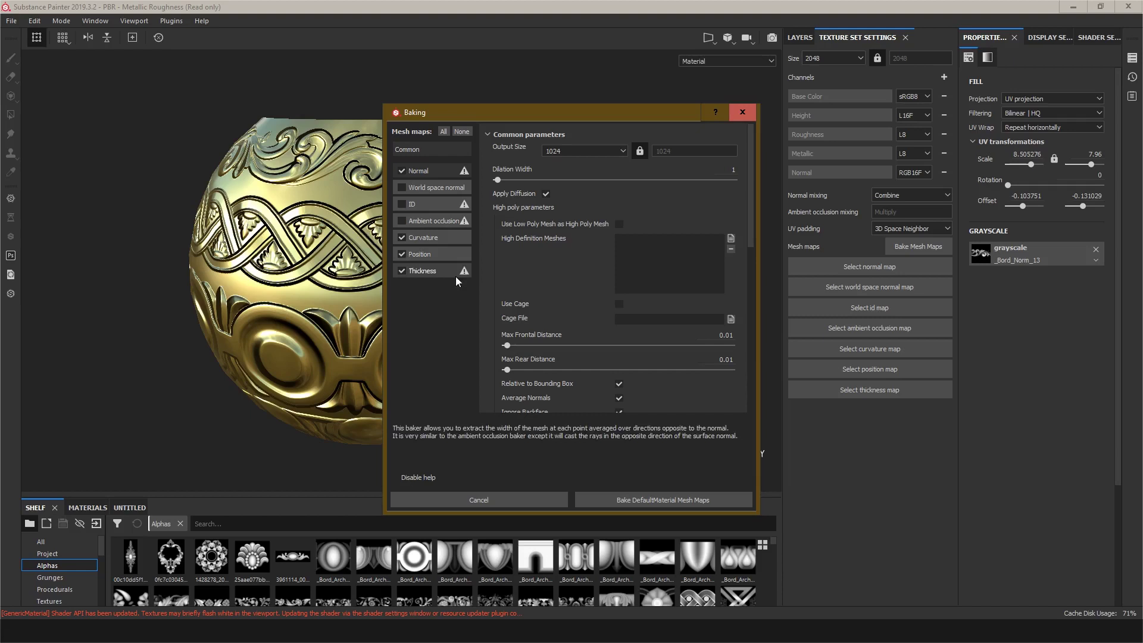
left_click(401, 238)
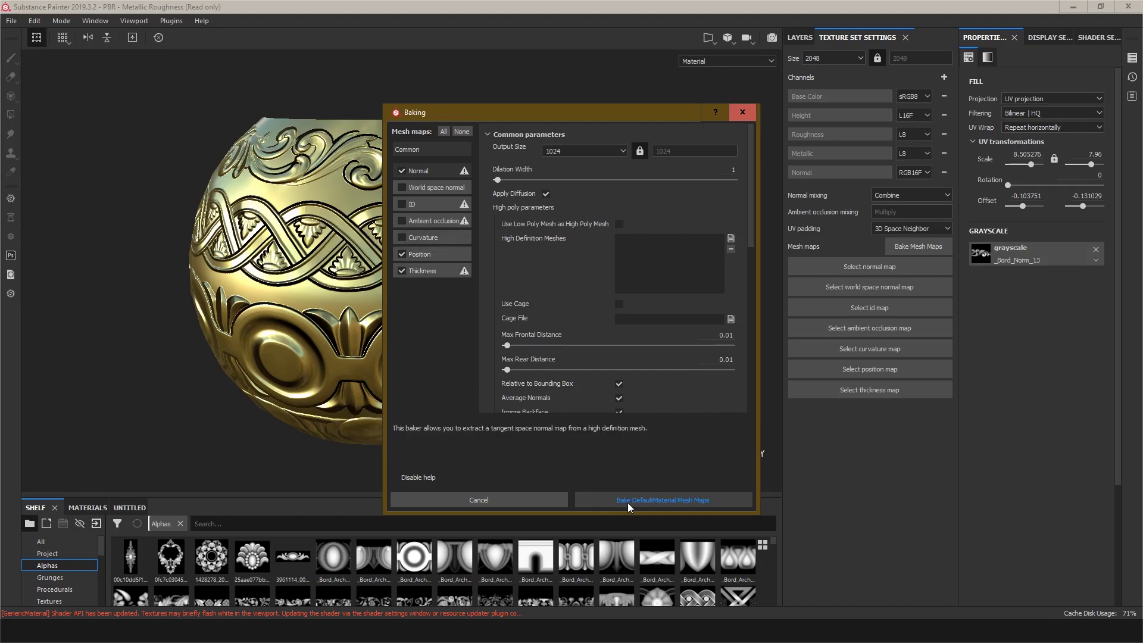
Step: Set the bake output size to 4096 and bake the DefaultMaterial mesh maps
left_click(580, 151)
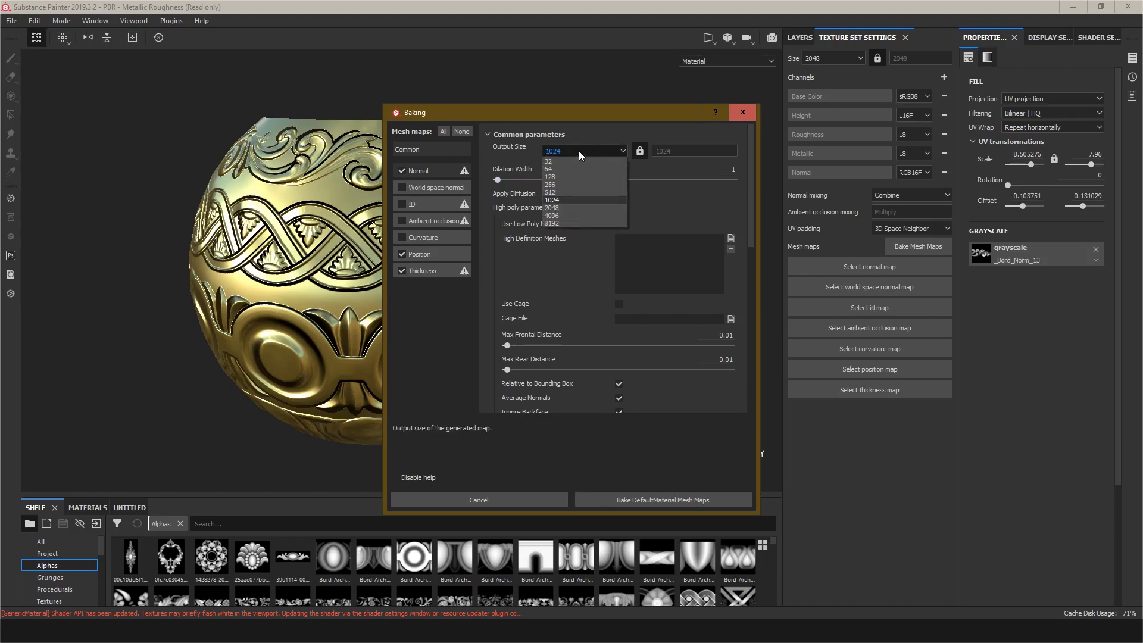
left_click(557, 215)
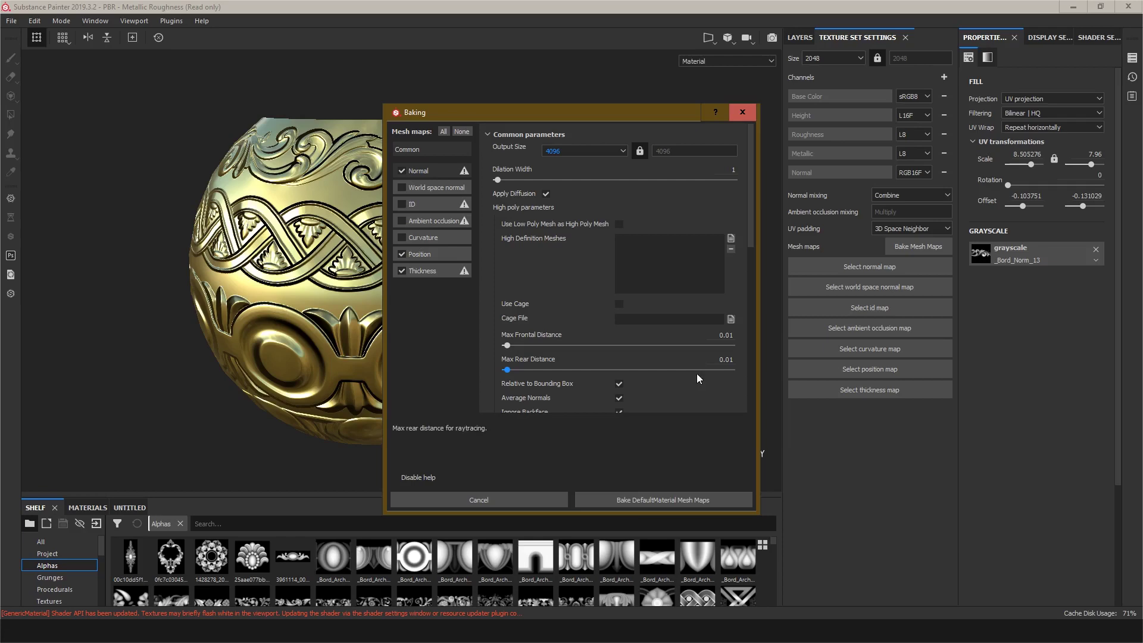
left_click(634, 502)
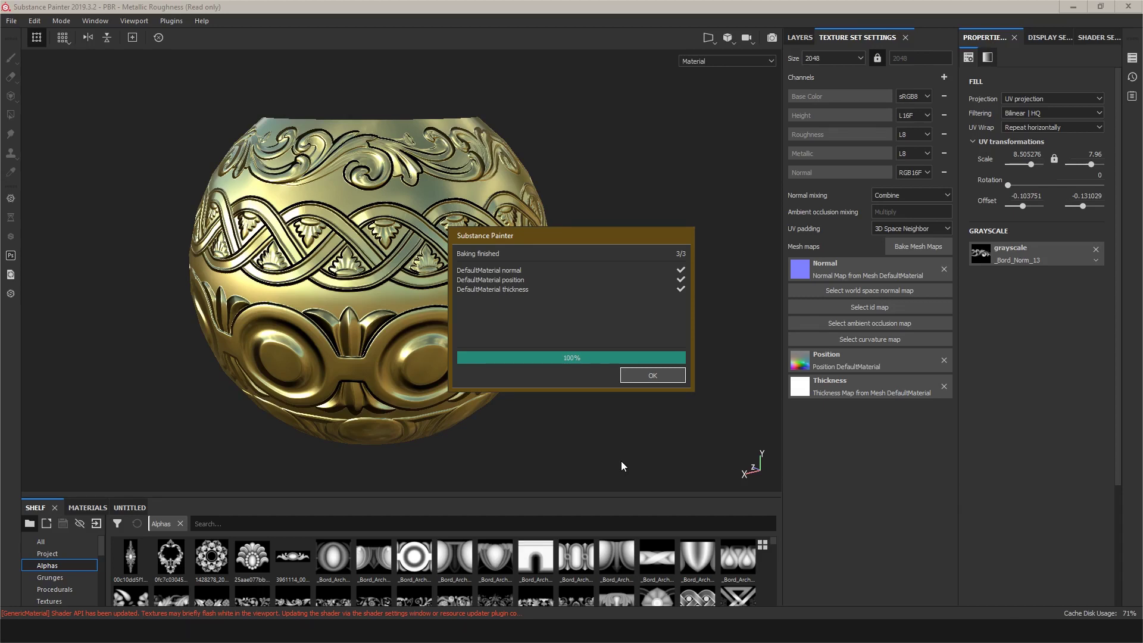
left_click(645, 376)
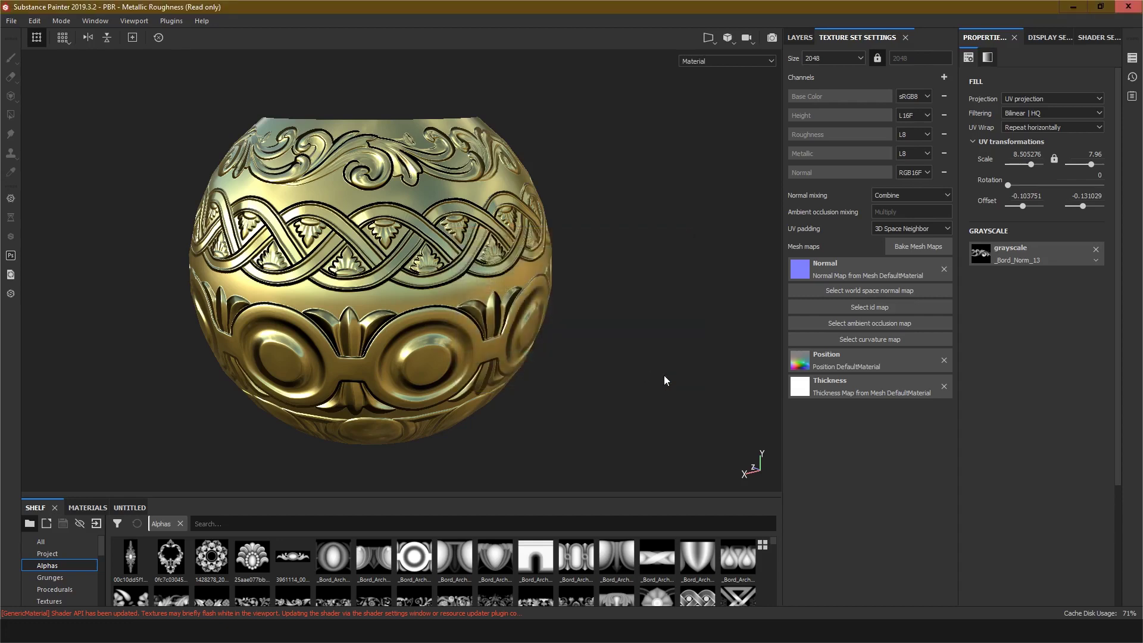
Step: Open the texture export dialog and set the output file format to png
left_click(10, 21)
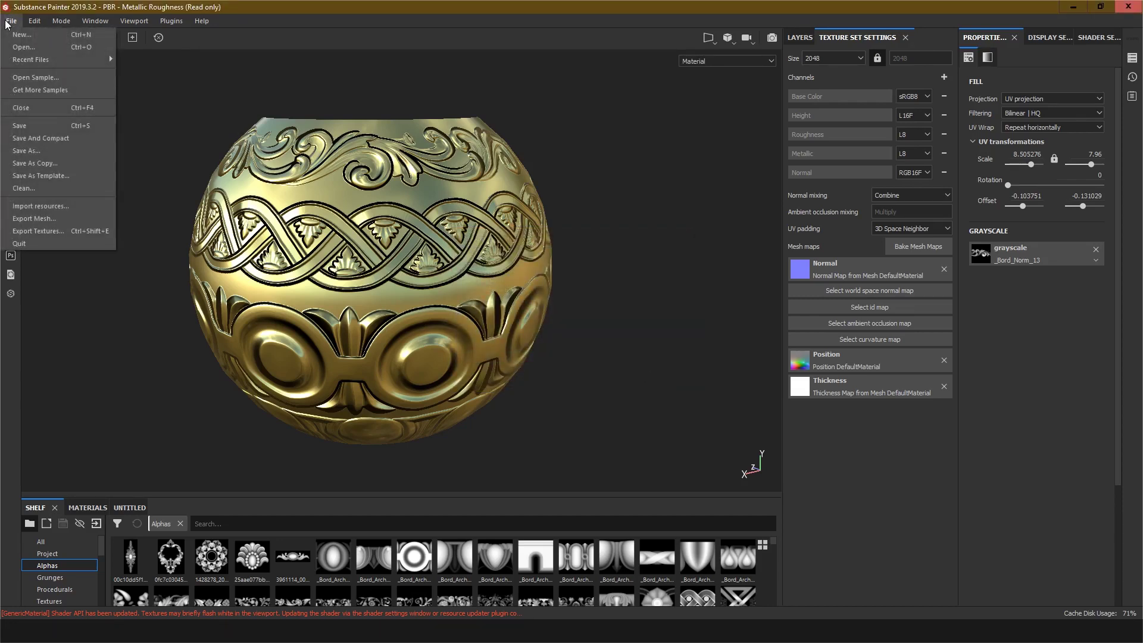
left_click(38, 231)
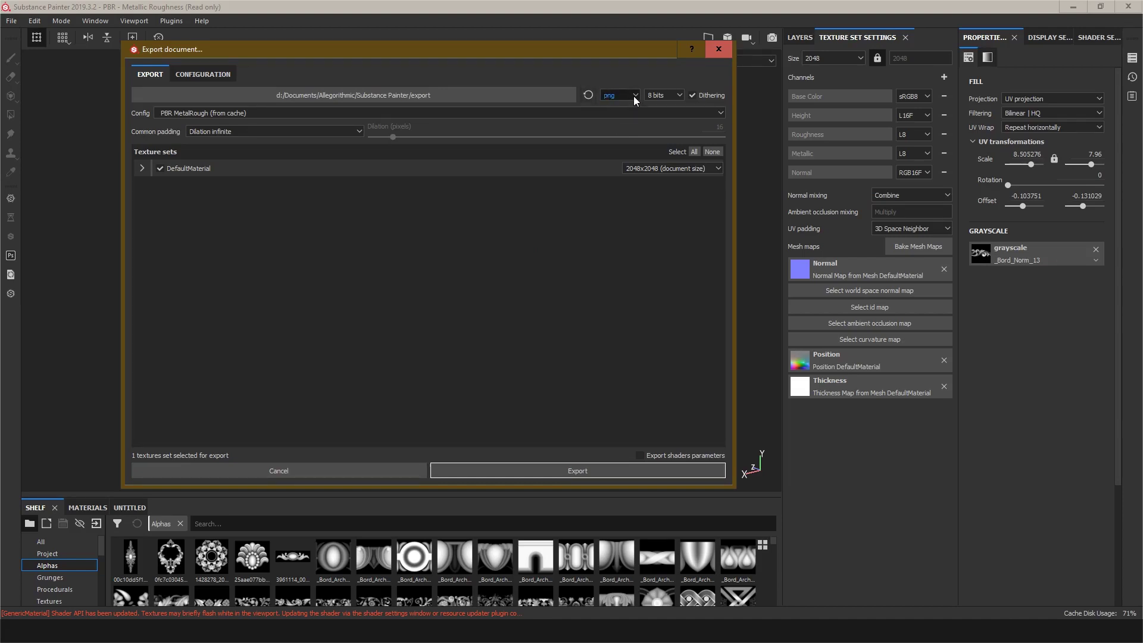
left_click(635, 97)
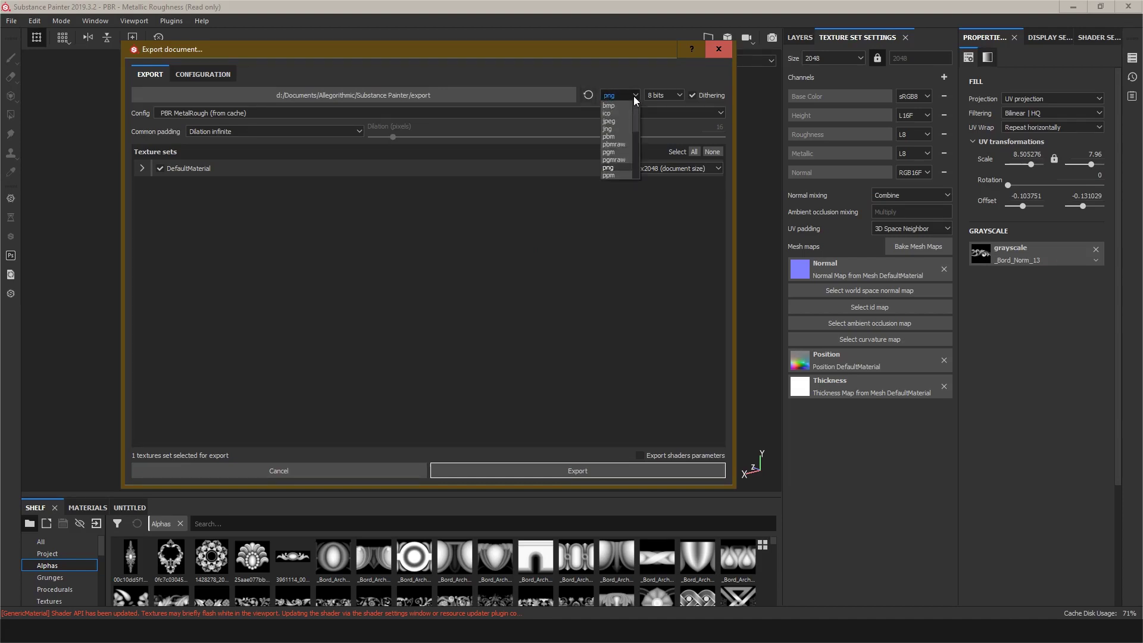
left_click(613, 170)
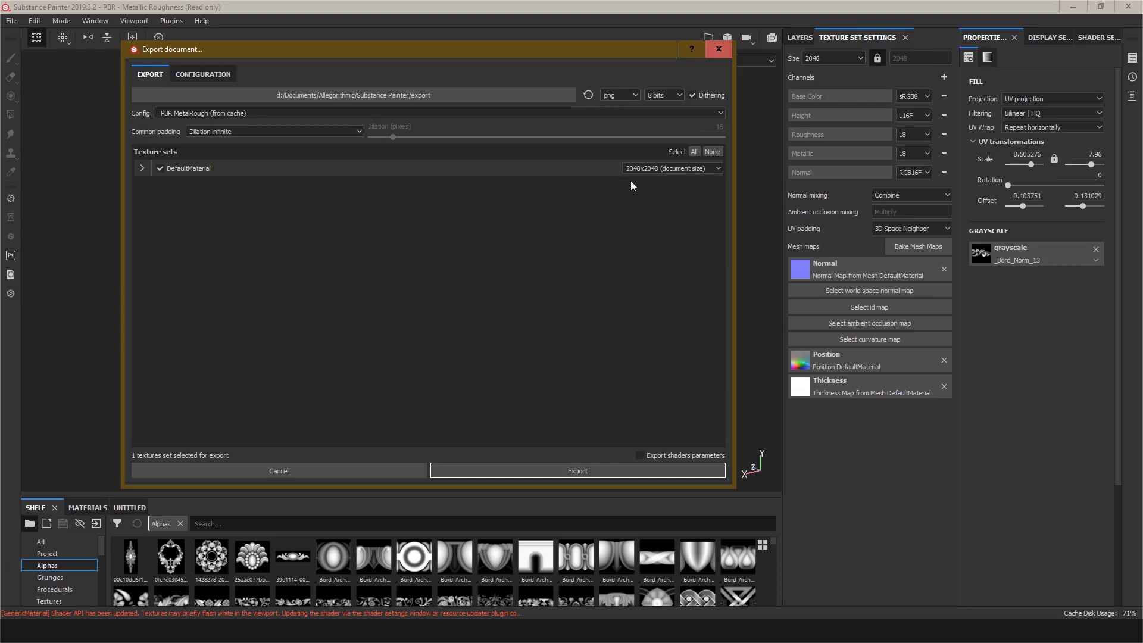
Step: Set the DefaultMaterial export size to 4096x4096, export the textures and close the confirmation
left_click(654, 168)
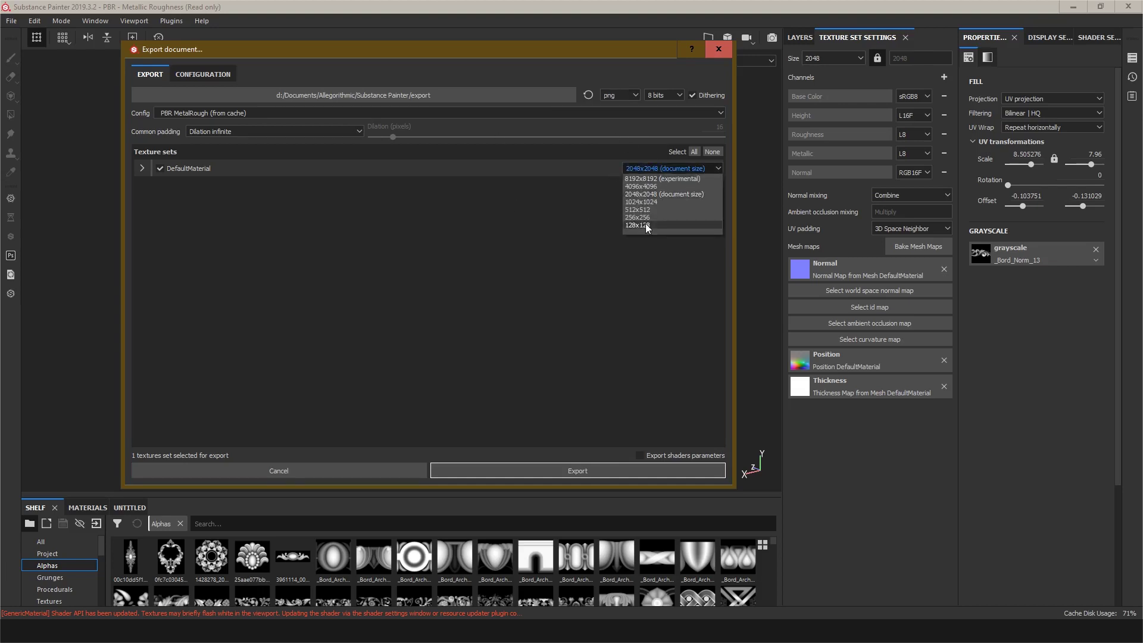
left_click(647, 187)
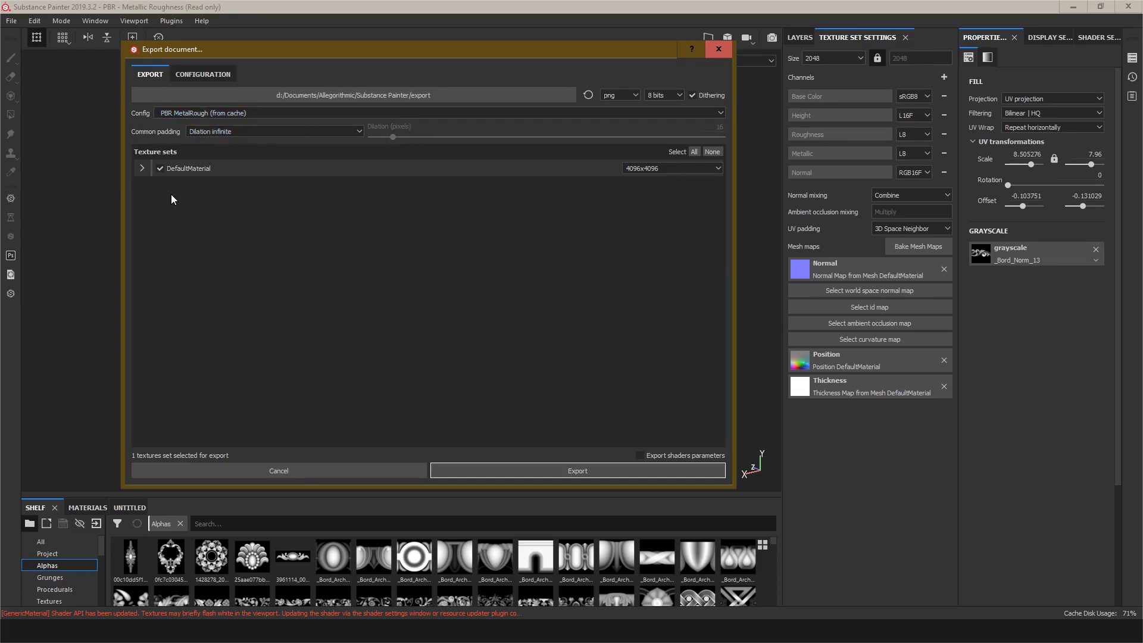
left_click(142, 168)
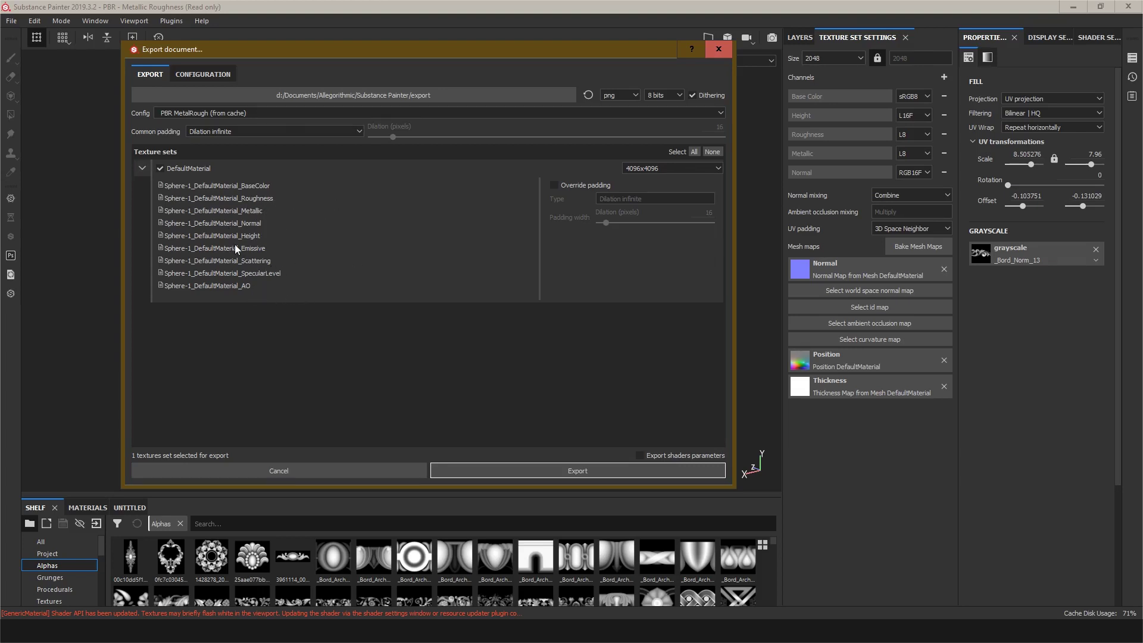
left_click(144, 167)
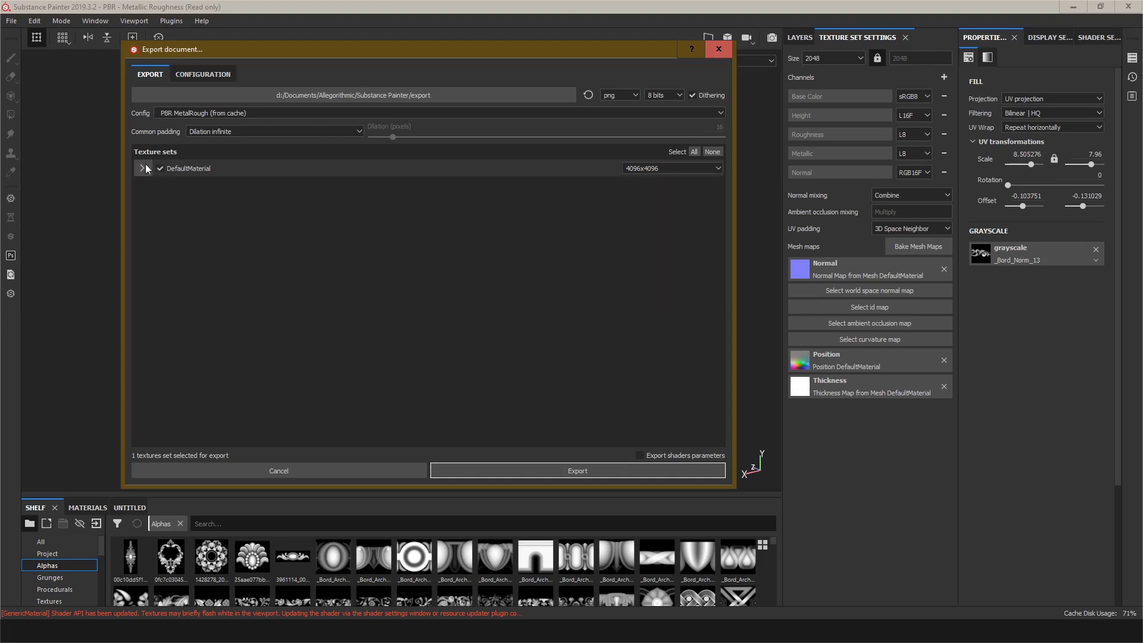
left_click(577, 471)
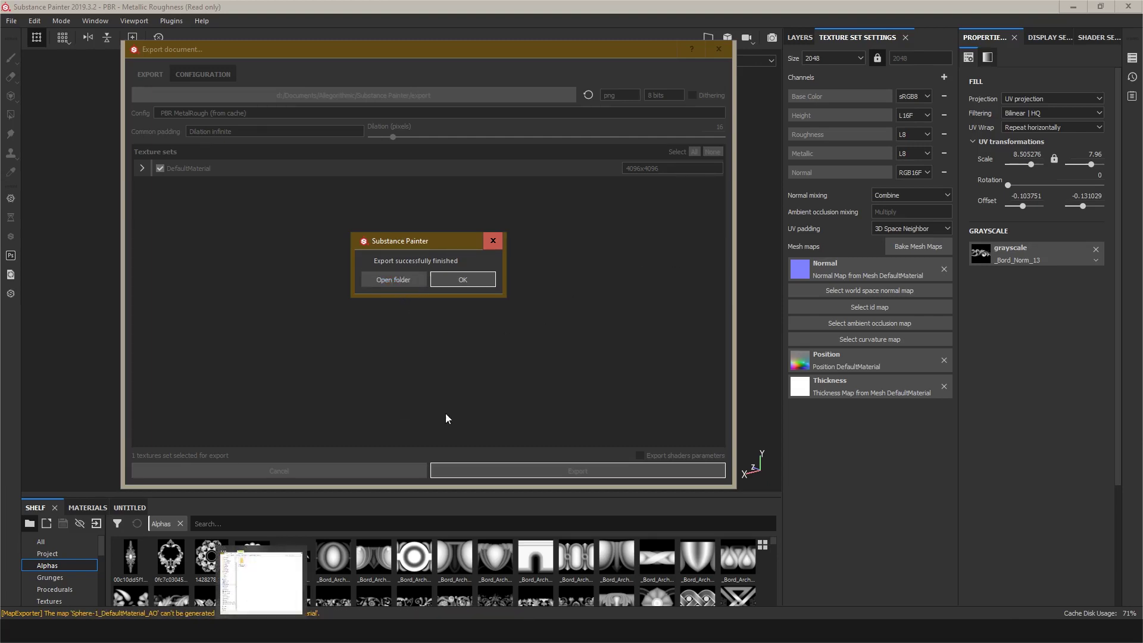
left_click(452, 631)
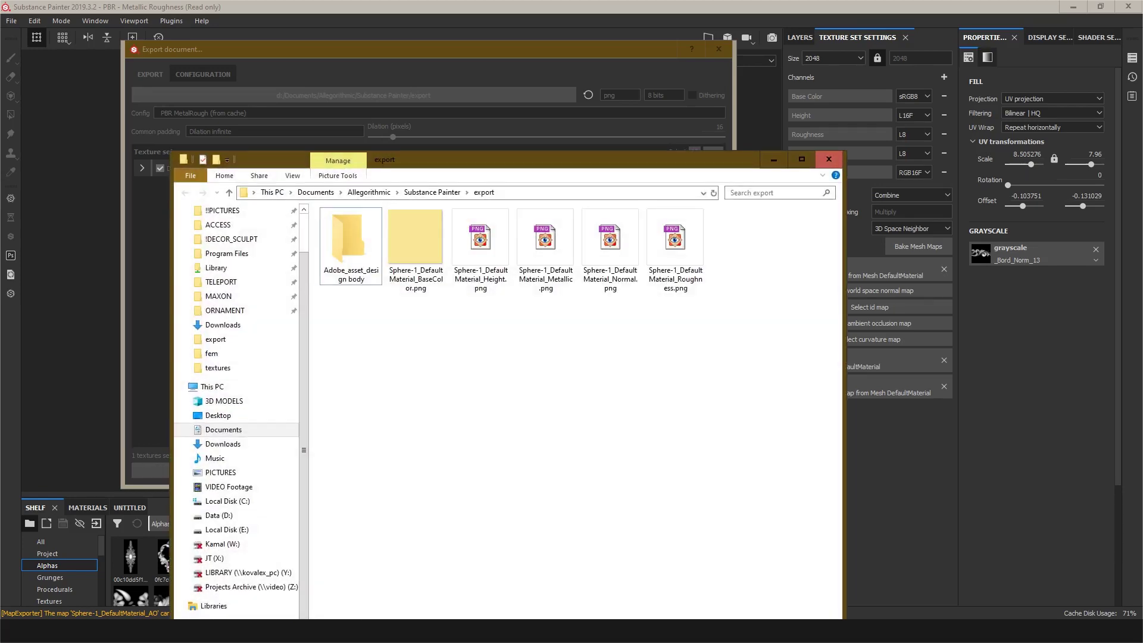
left_click(452, 631)
left_click(468, 280)
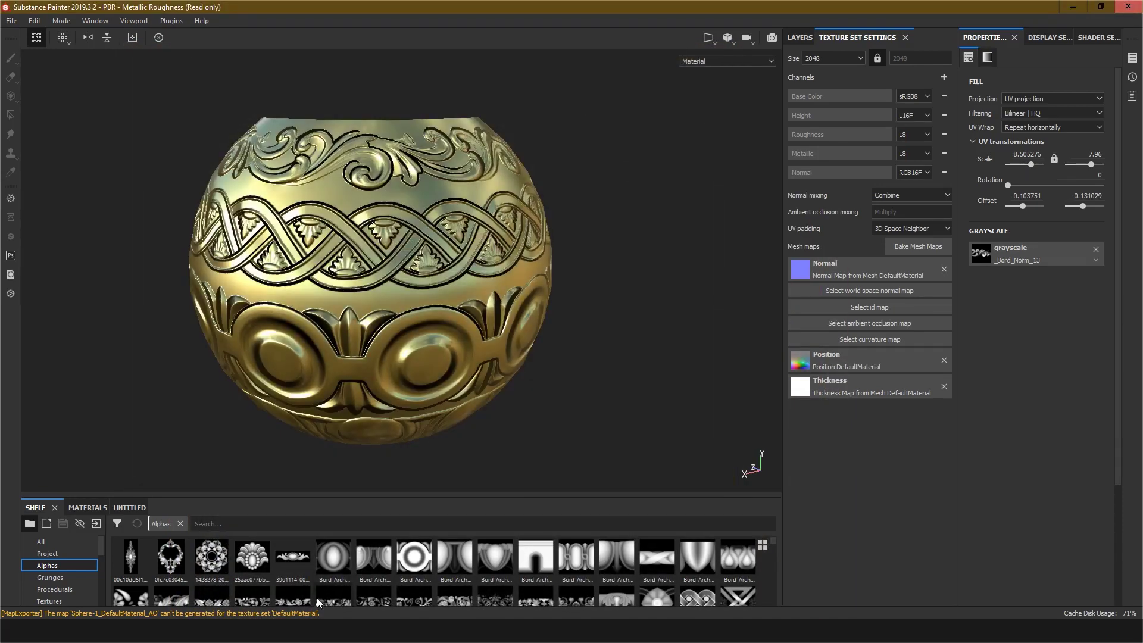
Step: Open the exported Height map from the export folder and inspect its ornament bands up close
left_click(309, 630)
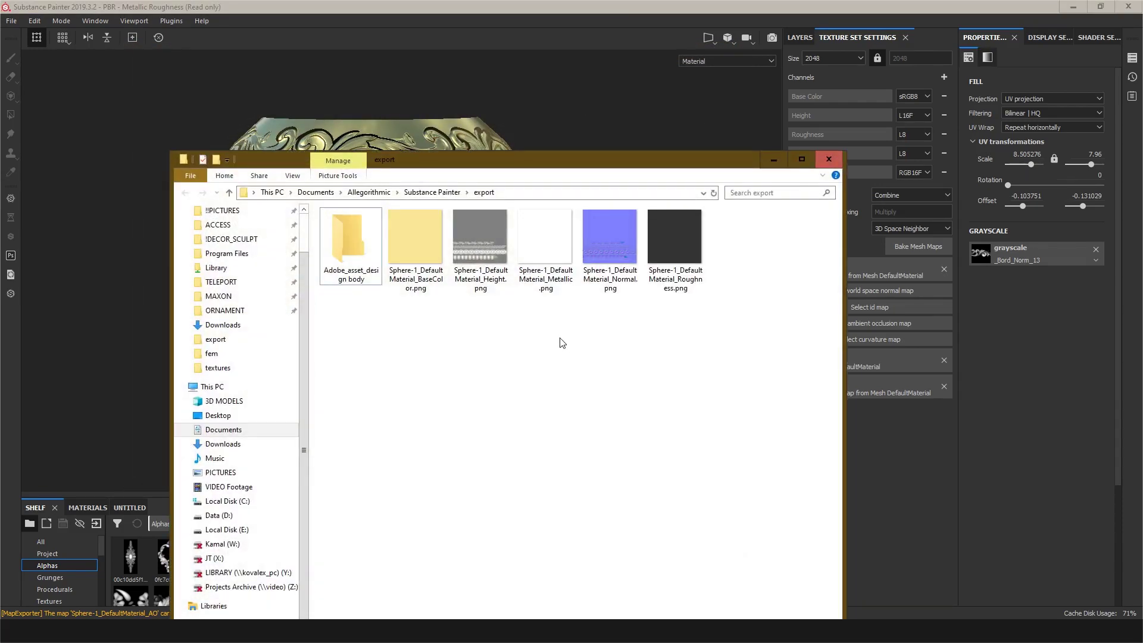
left_click(482, 246)
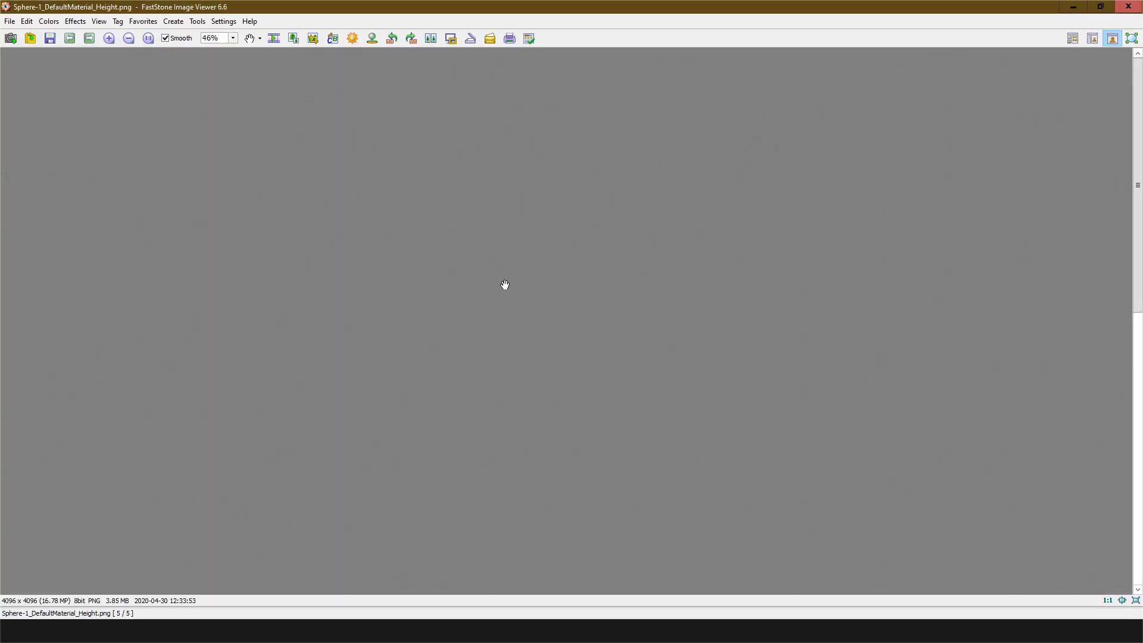
scroll(515, 323, "down", 2)
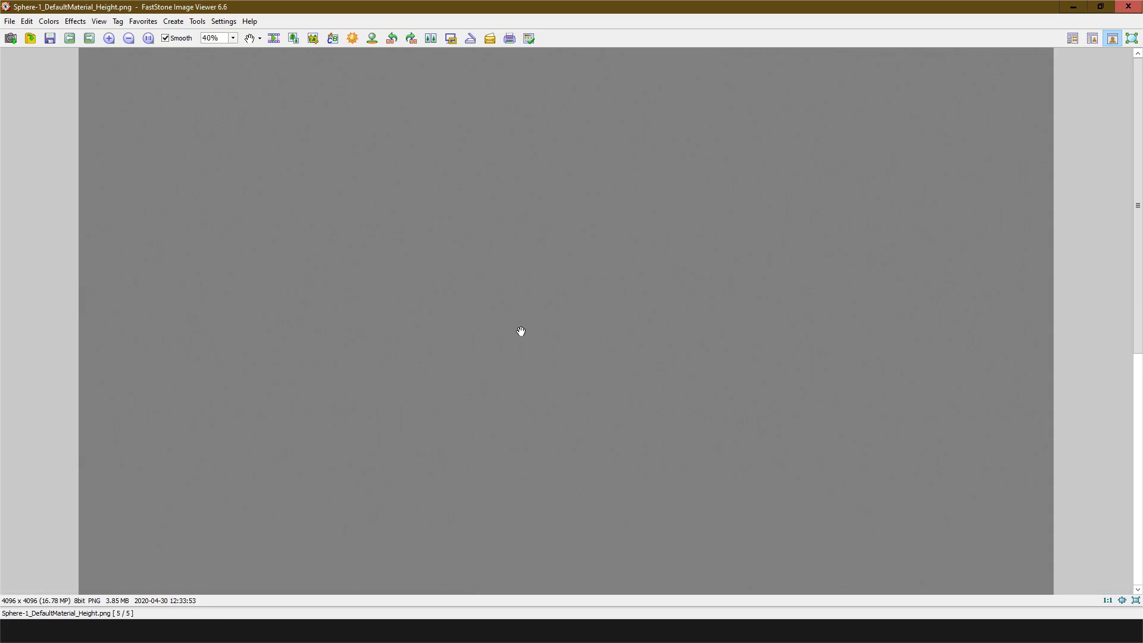
scroll(521, 332, "down", 1)
scroll(524, 427, "up", 2)
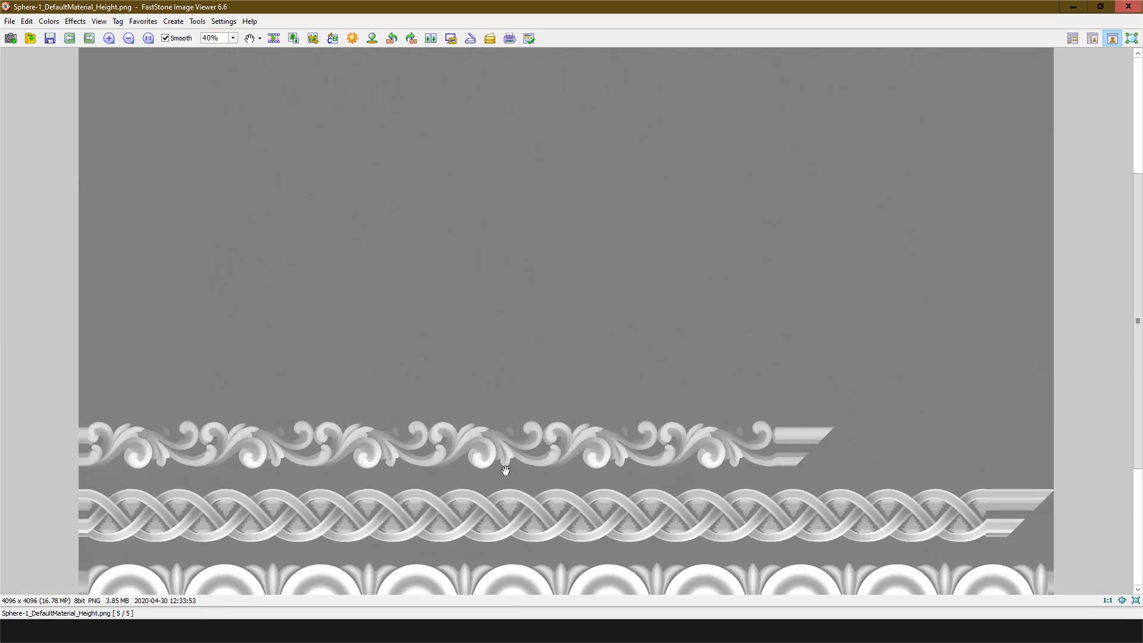
left_click_drag(504, 467, 532, 338)
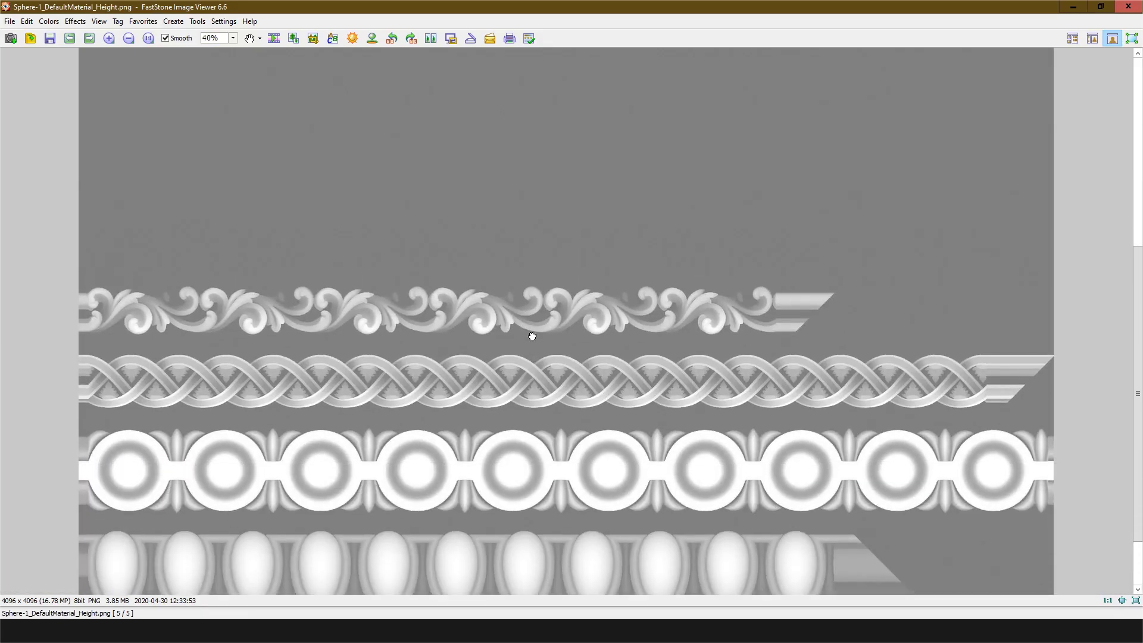
Step: Open the exported Normal map and inspect its ornament bands at different zoom levels
key("alt+Tab")
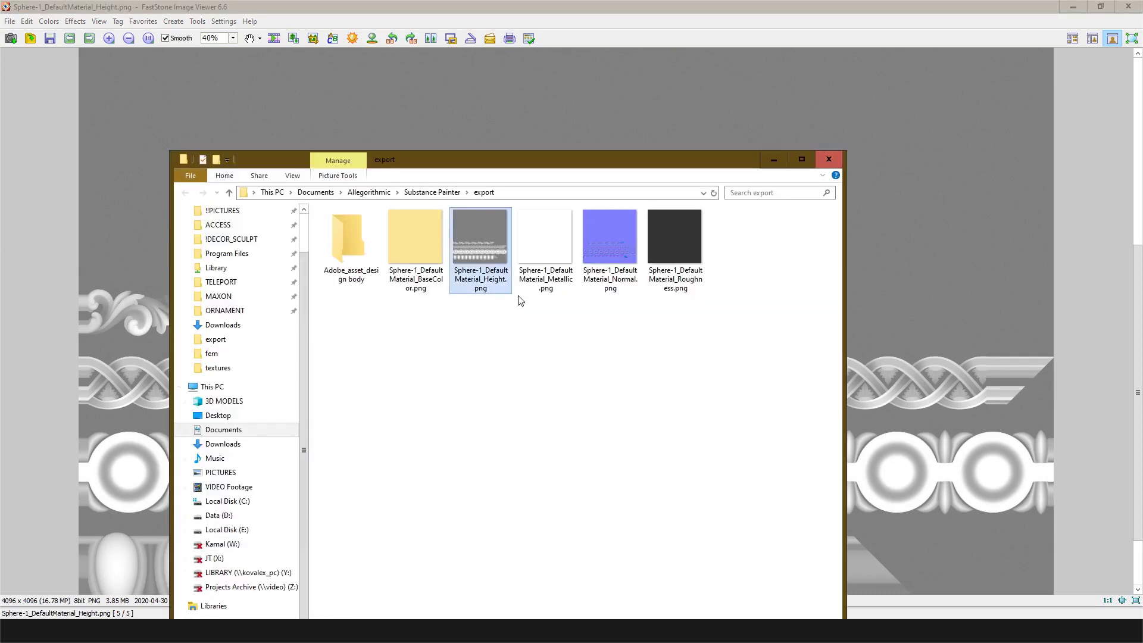
left_click(594, 245)
double_click(595, 245)
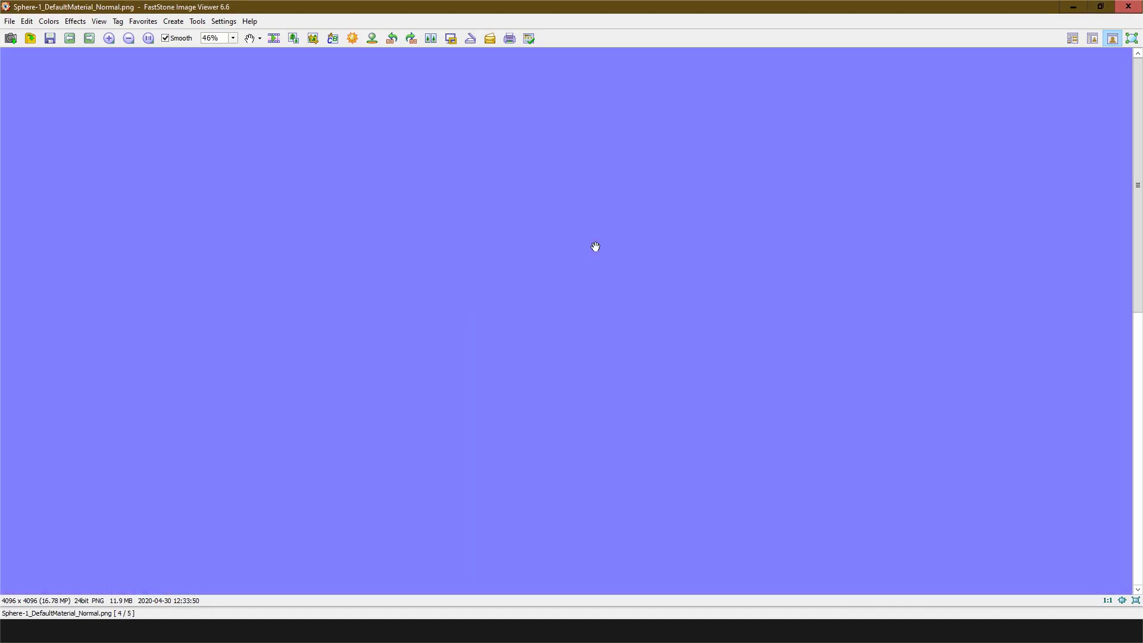
scroll(600, 285, "down", 5, "ctrl")
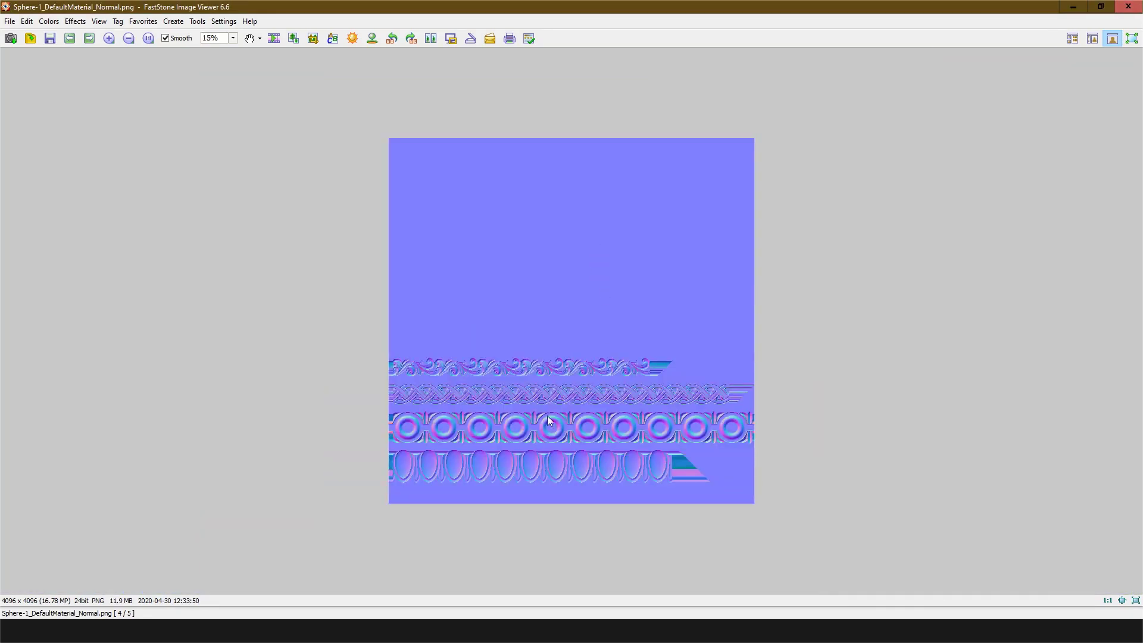
scroll(548, 415, "up", 3, "ctrl")
left_click_drag(534, 429, 545, 234)
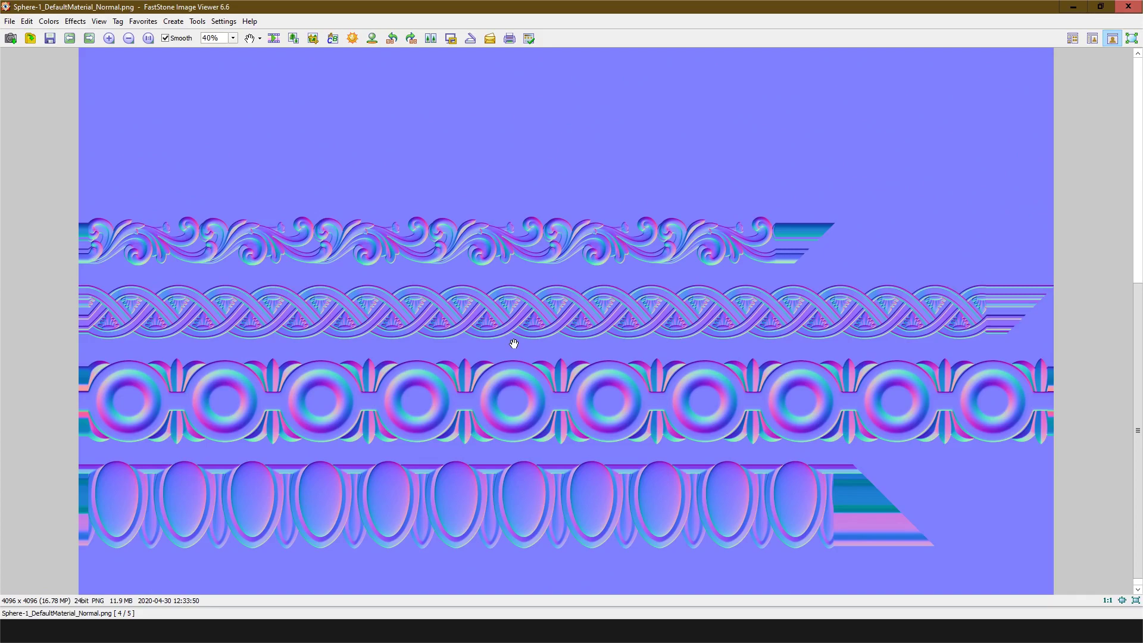
scroll(603, 263, "up", 2, "ctrl")
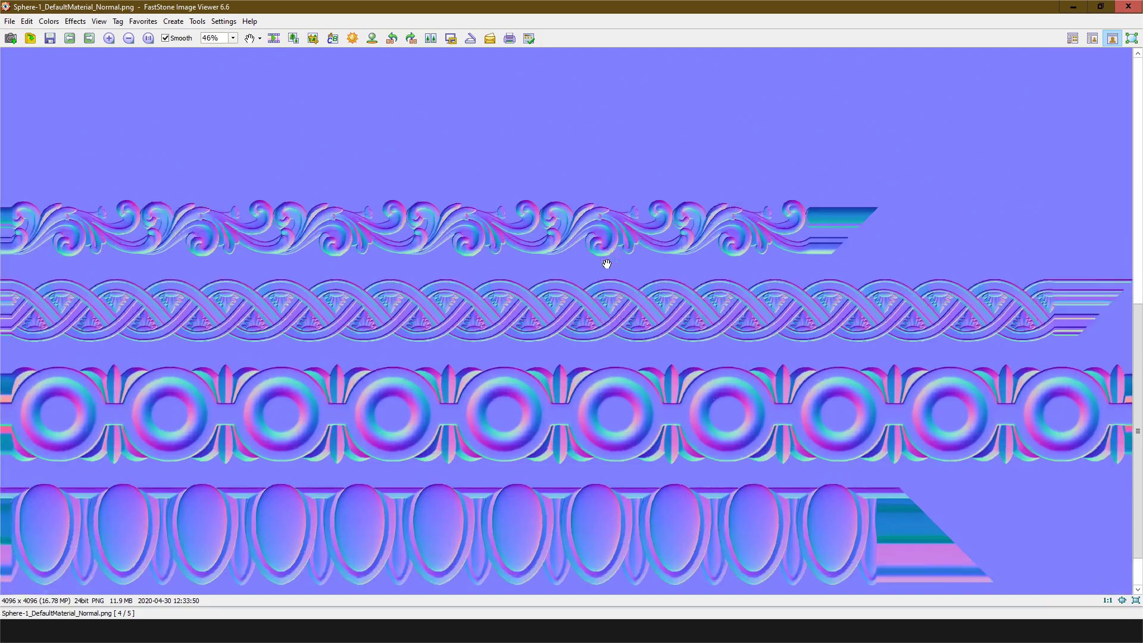
scroll(606, 263, "down", 2, "ctrl")
scroll(604, 265, "up", 1, "ctrl")
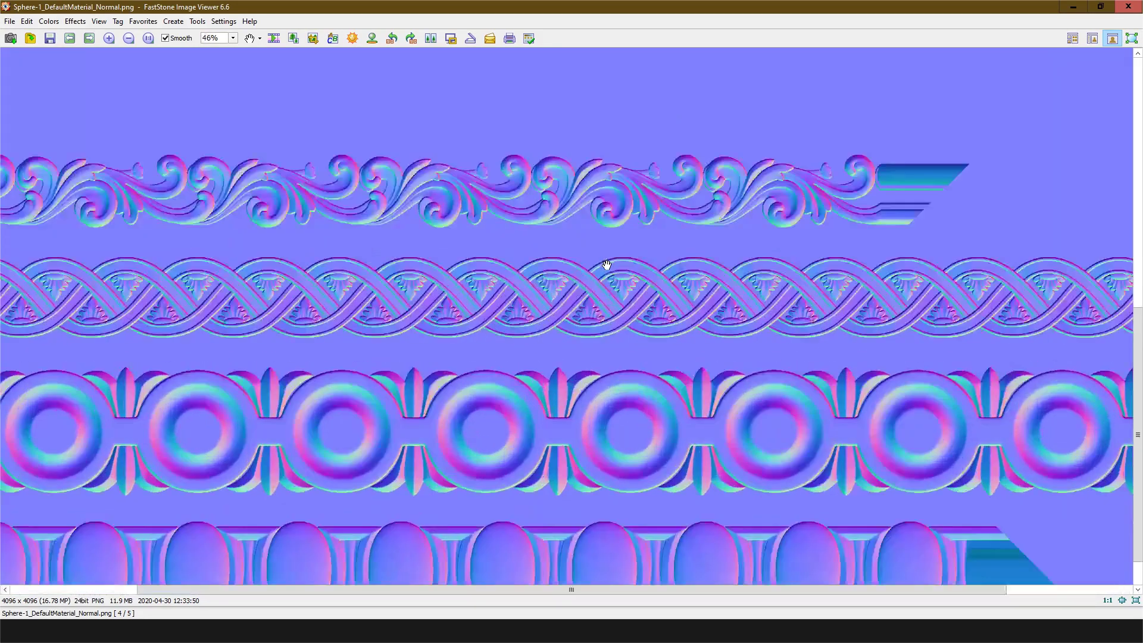
scroll(606, 268, "down", 3, "ctrl")
scroll(607, 270, "up", 2, "ctrl")
scroll(543, 426, "down", 2, "ctrl")
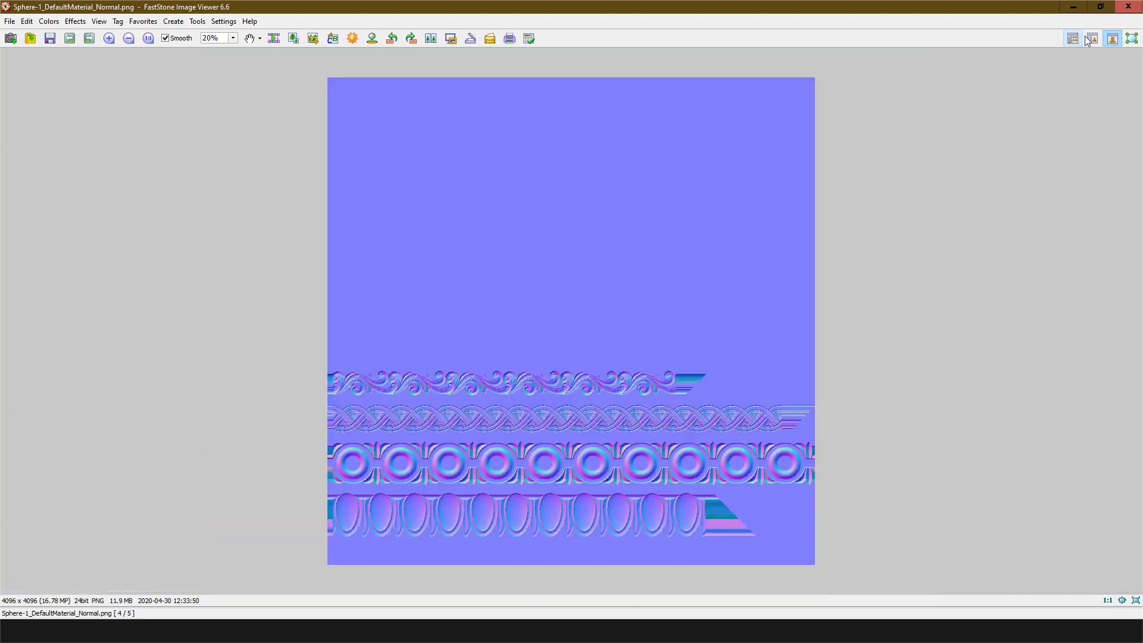
left_click(1129, 7)
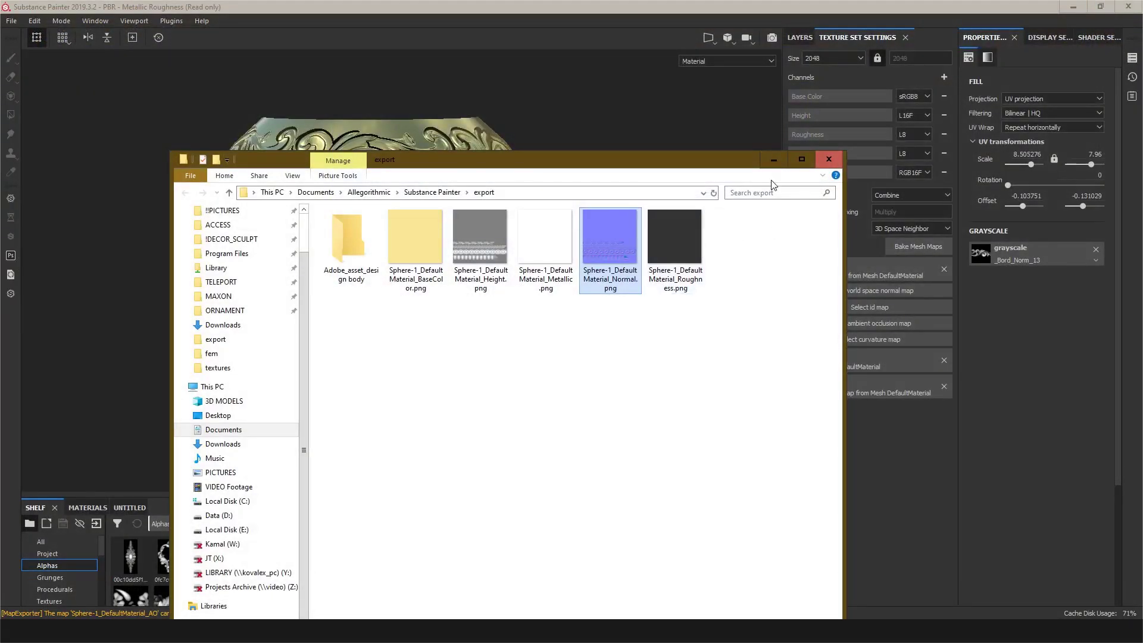
left_click(773, 159)
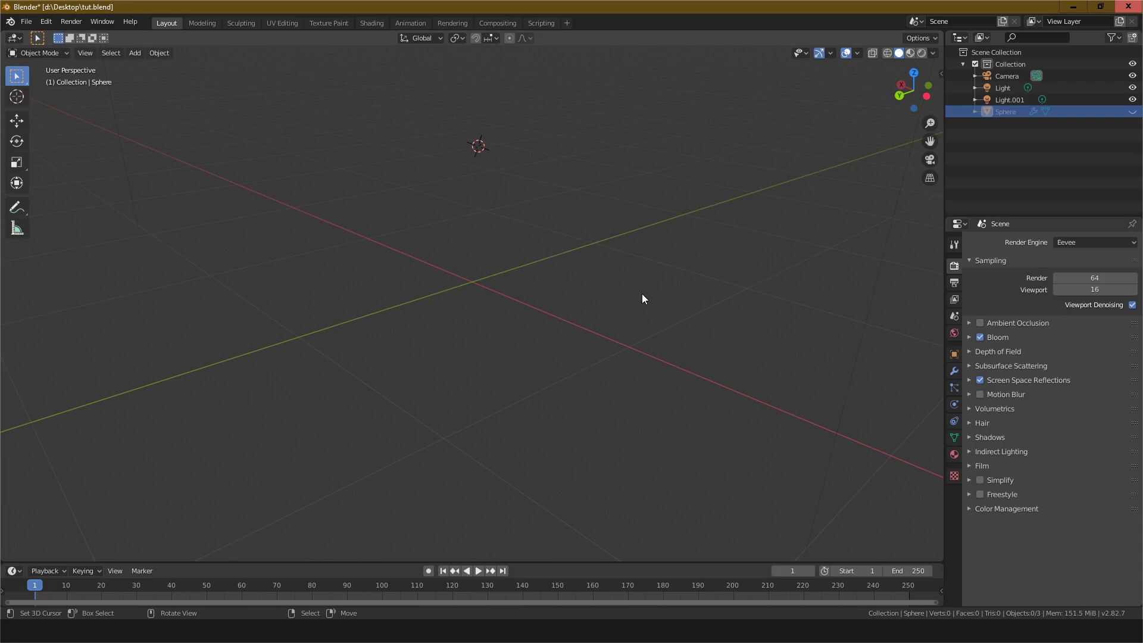
key("n")
left_click(936, 157)
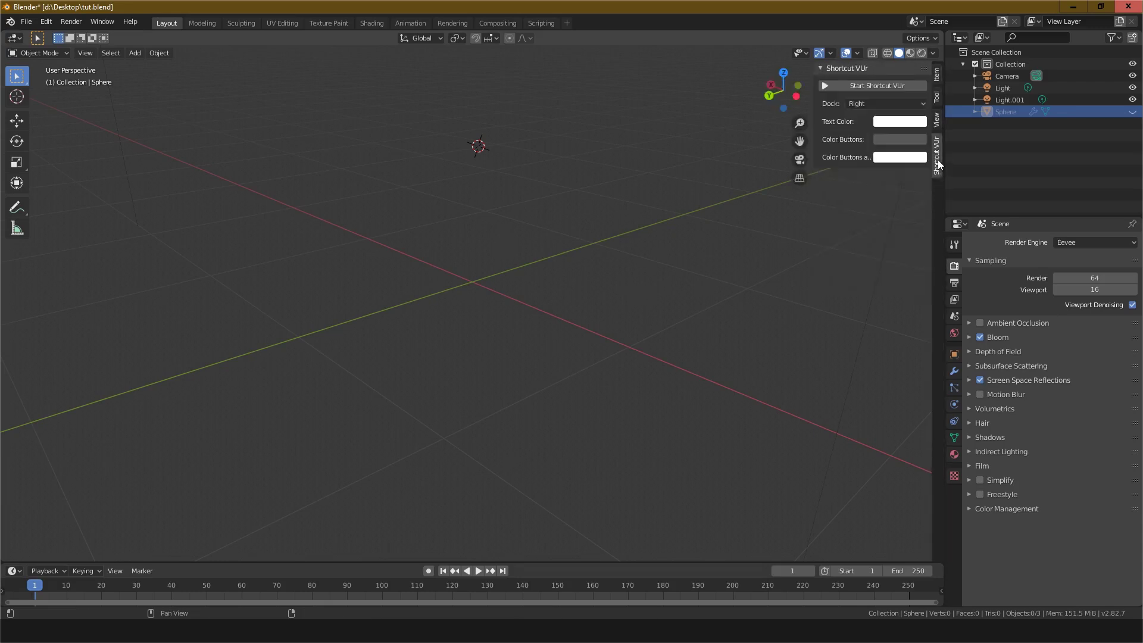
left_click(861, 87)
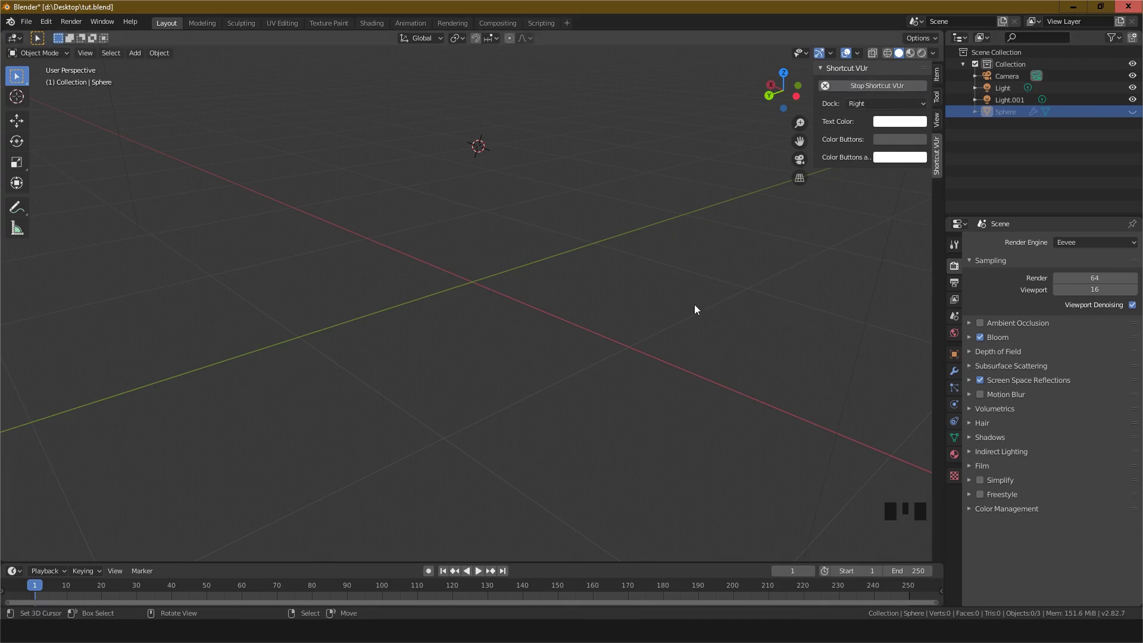
key("n")
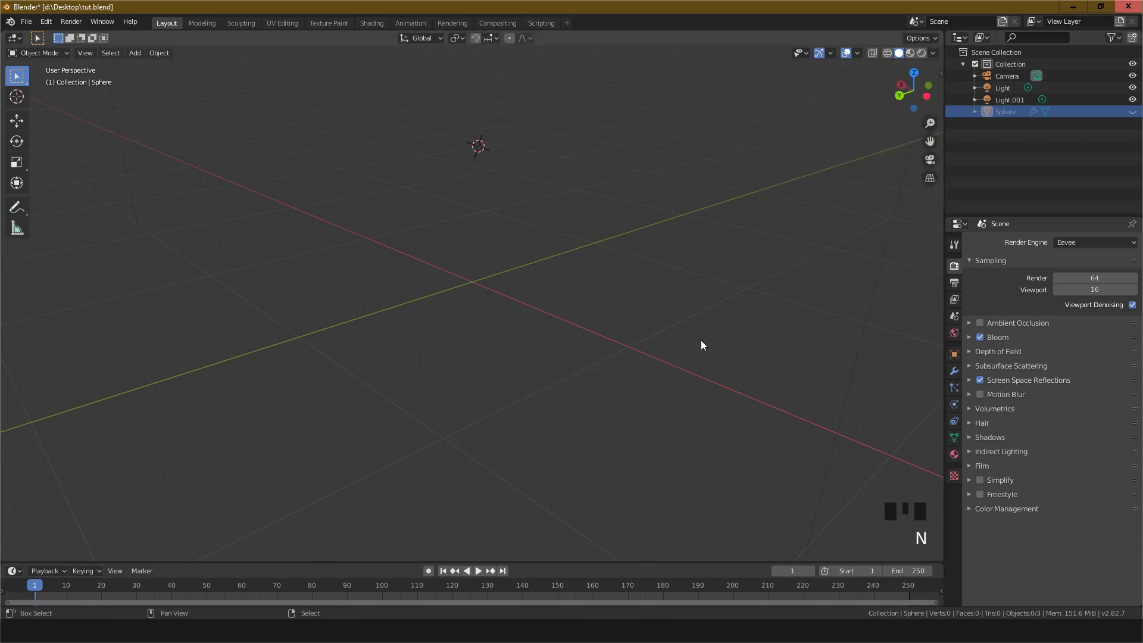
key("shift+a")
mouse_move(701, 340)
key("Escape")
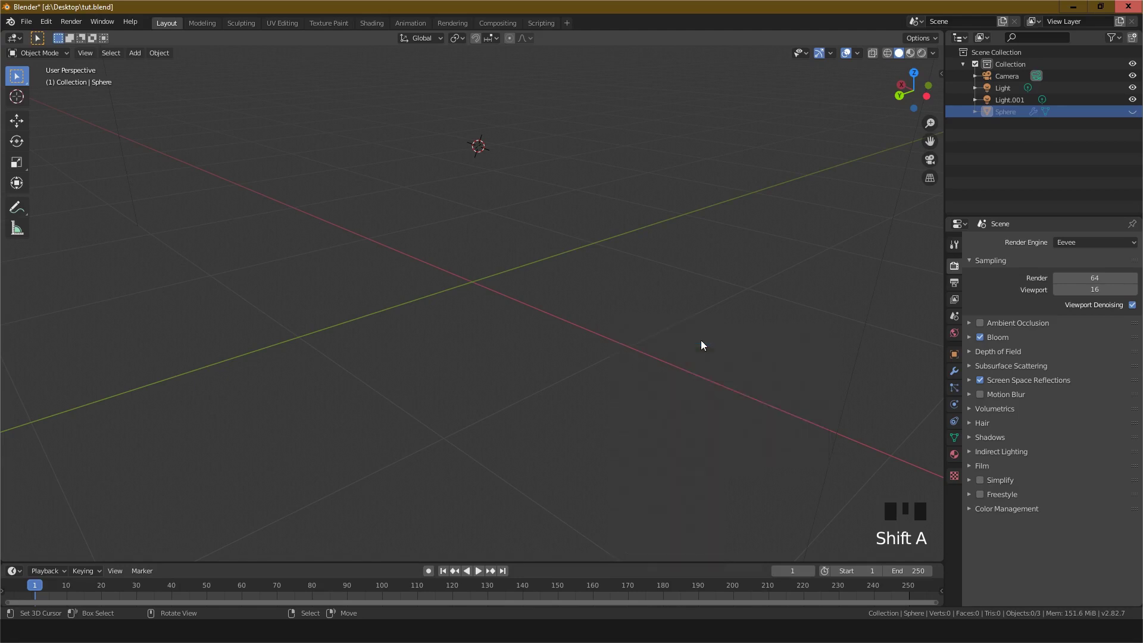
Step: Snap the 3D cursor to the world origin
key("shift+s")
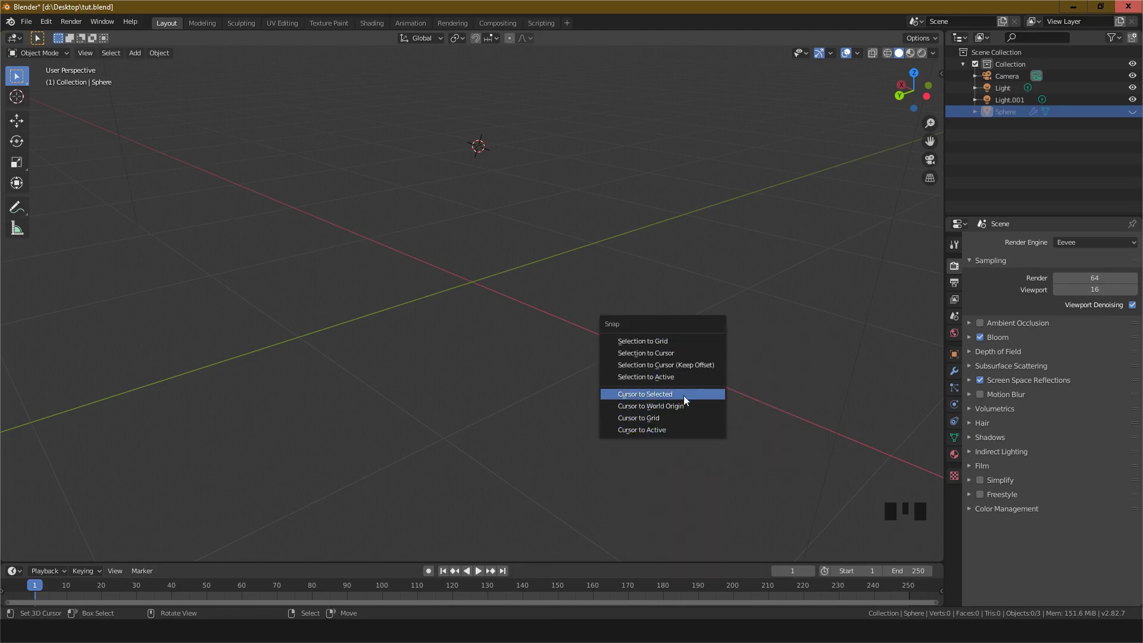
left_click(665, 406)
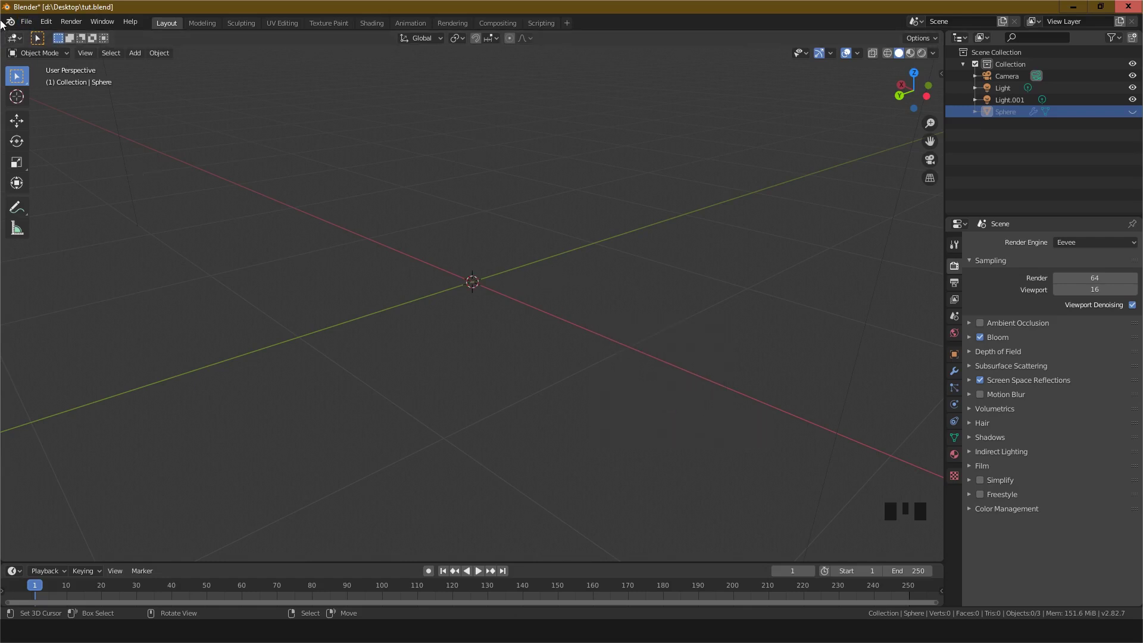
Step: Import Sphere-1.fbx from the Desktop as an FBX file
left_click(26, 22)
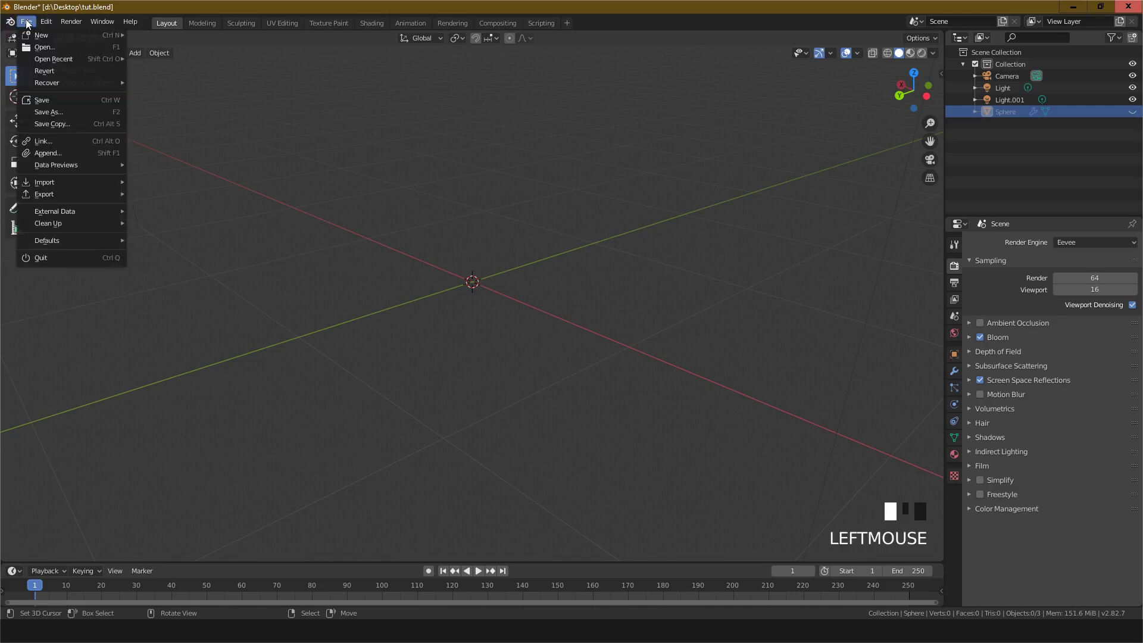
mouse_move(59, 184)
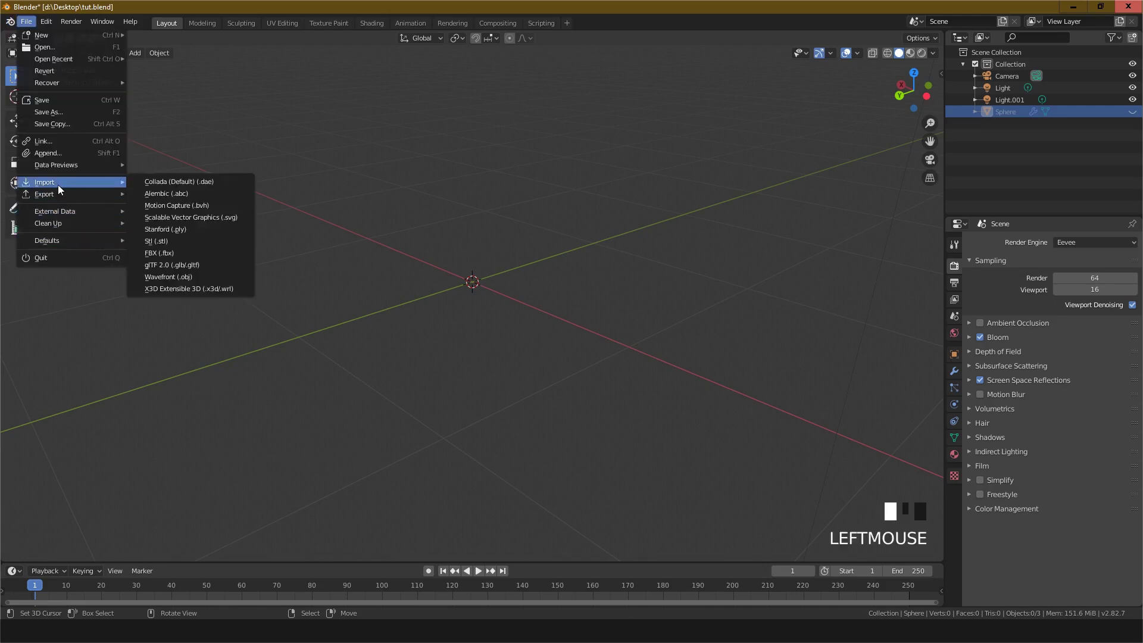
left_click(155, 252)
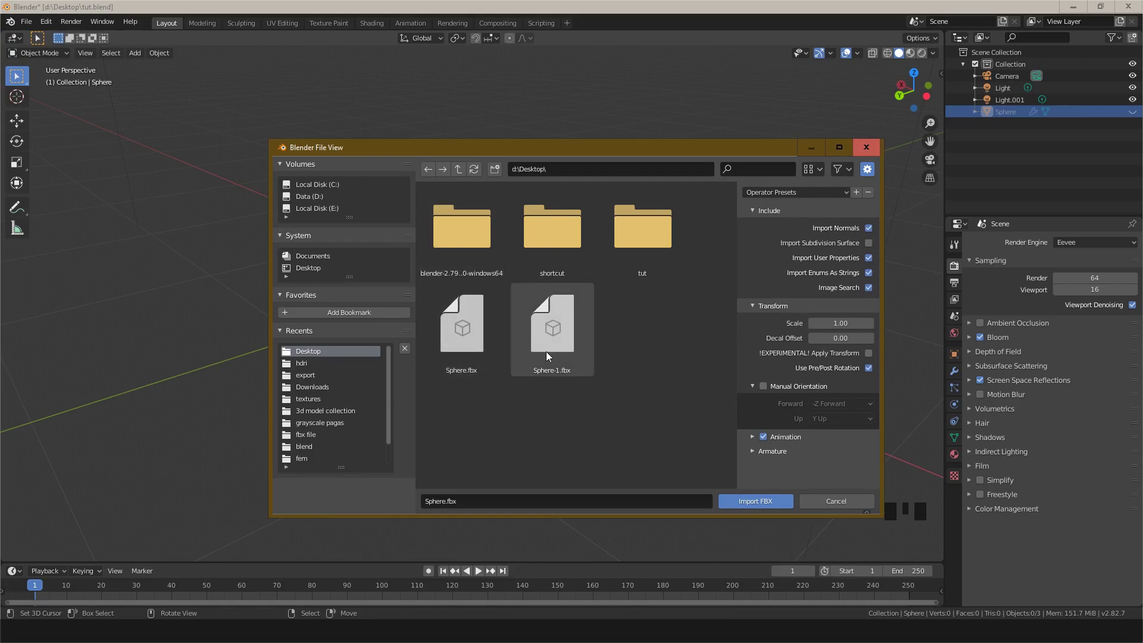
left_click(575, 312)
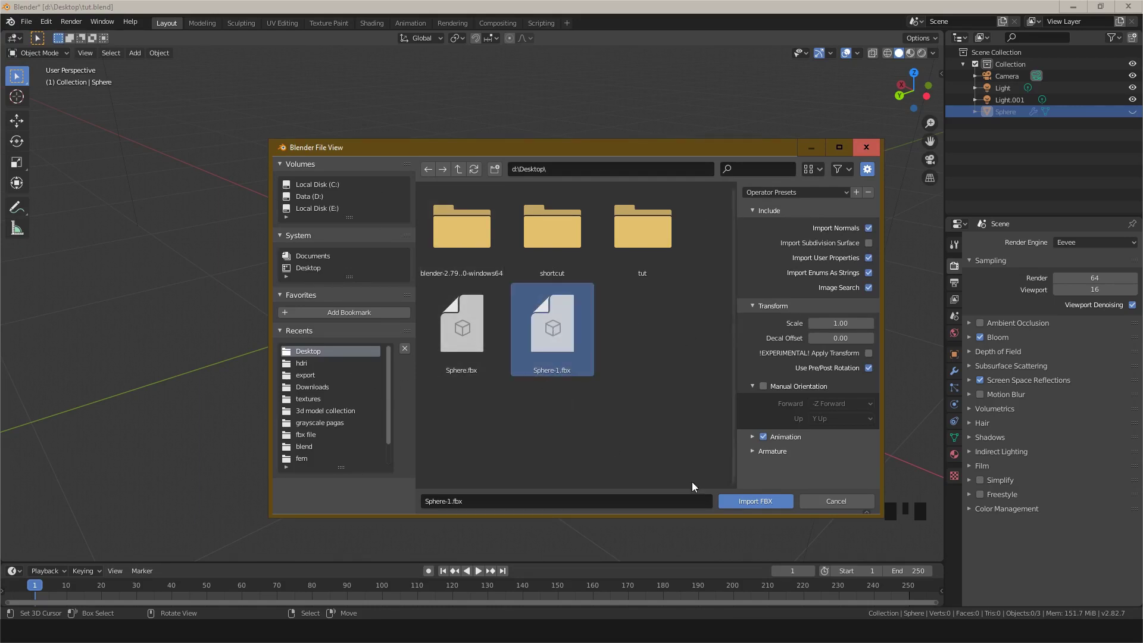
left_click(758, 501)
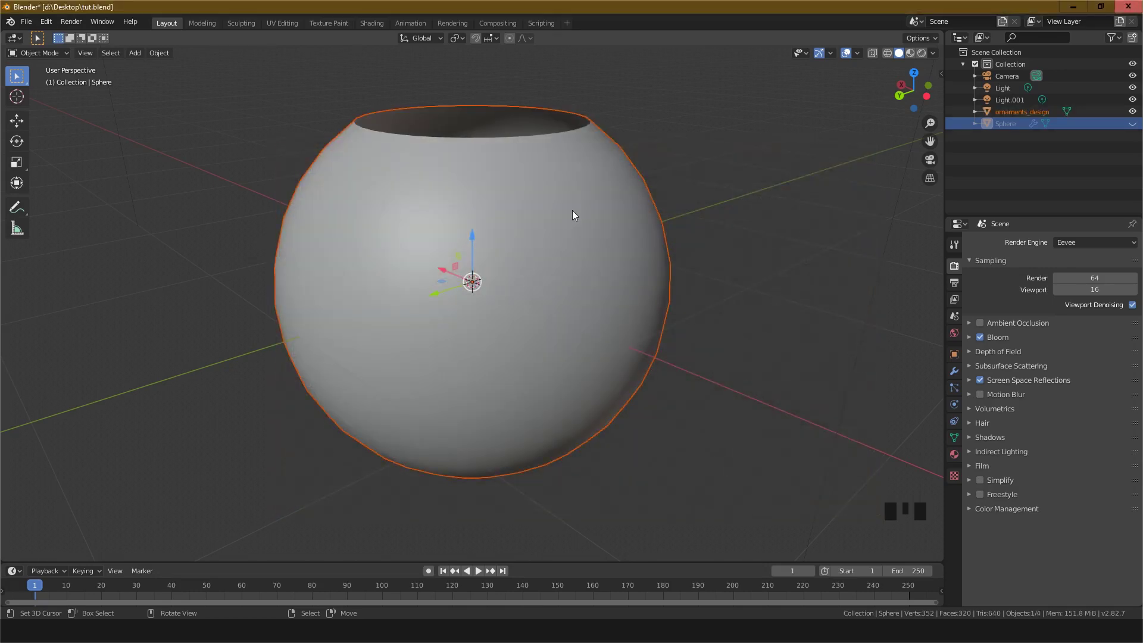
Step: Select the imported ornaments_design object and frame it in the viewport
right_click(584, 188)
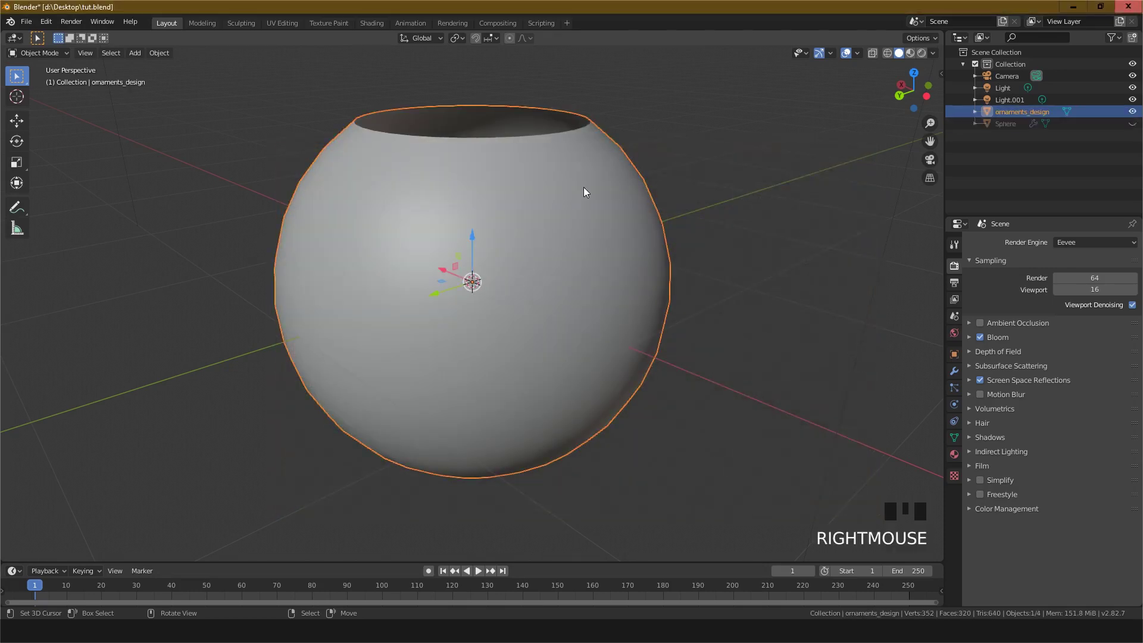
scroll(685, 231, "down", 2)
scroll(683, 231, "up", 1)
scroll(684, 231, "down", 3)
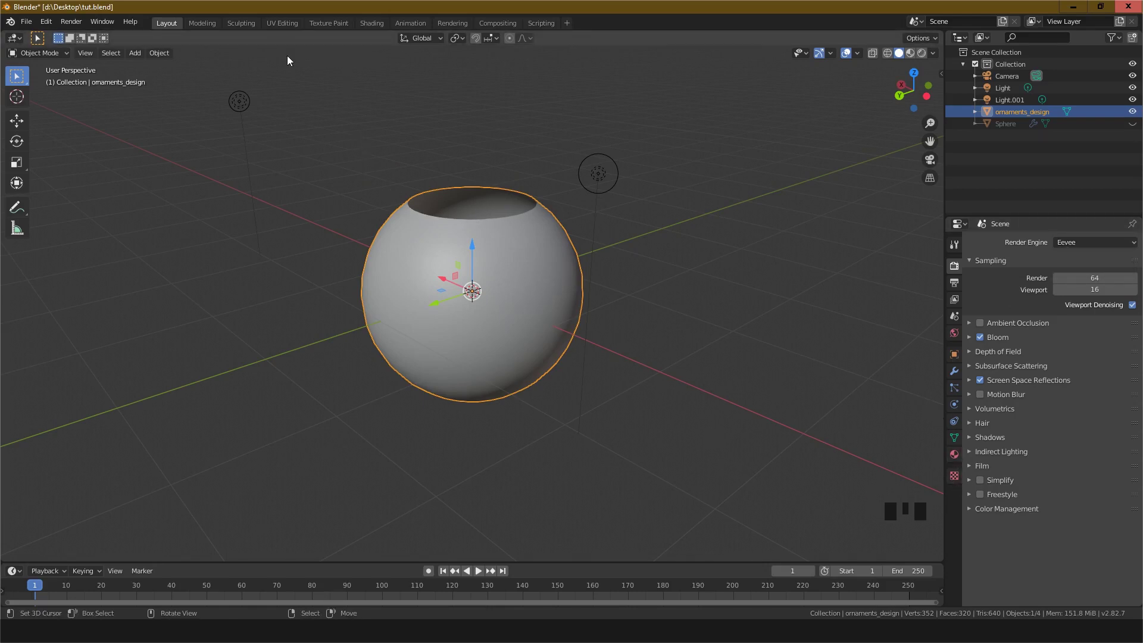
Step: Disable Bloom in the Eevee render settings
left_click(370, 24)
scroll(649, 244, "down", 2)
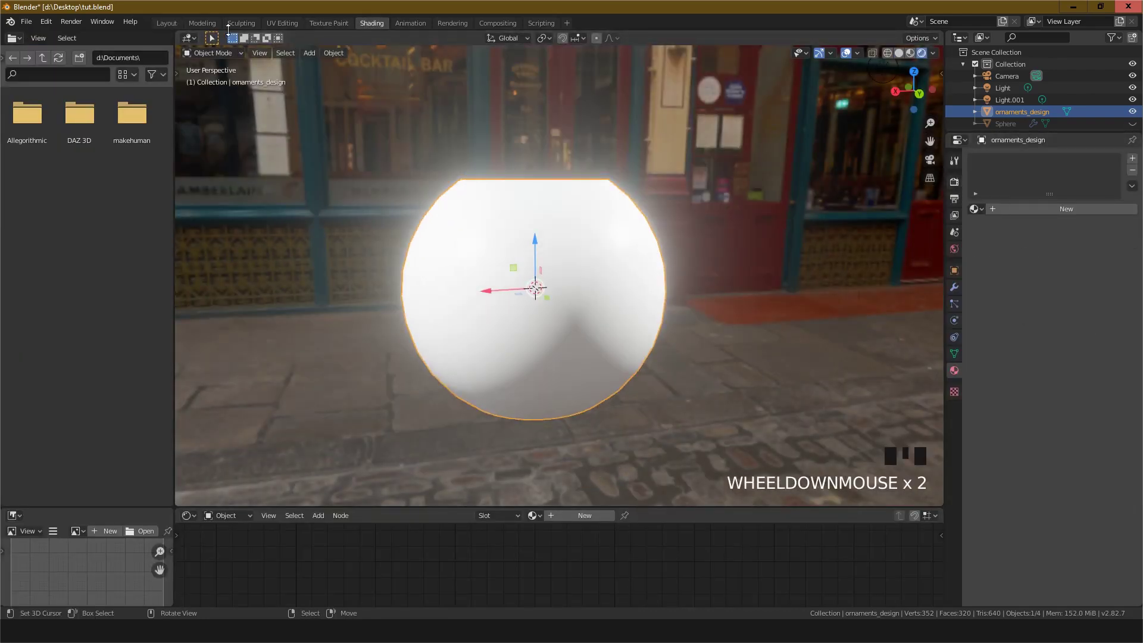
left_click(173, 26)
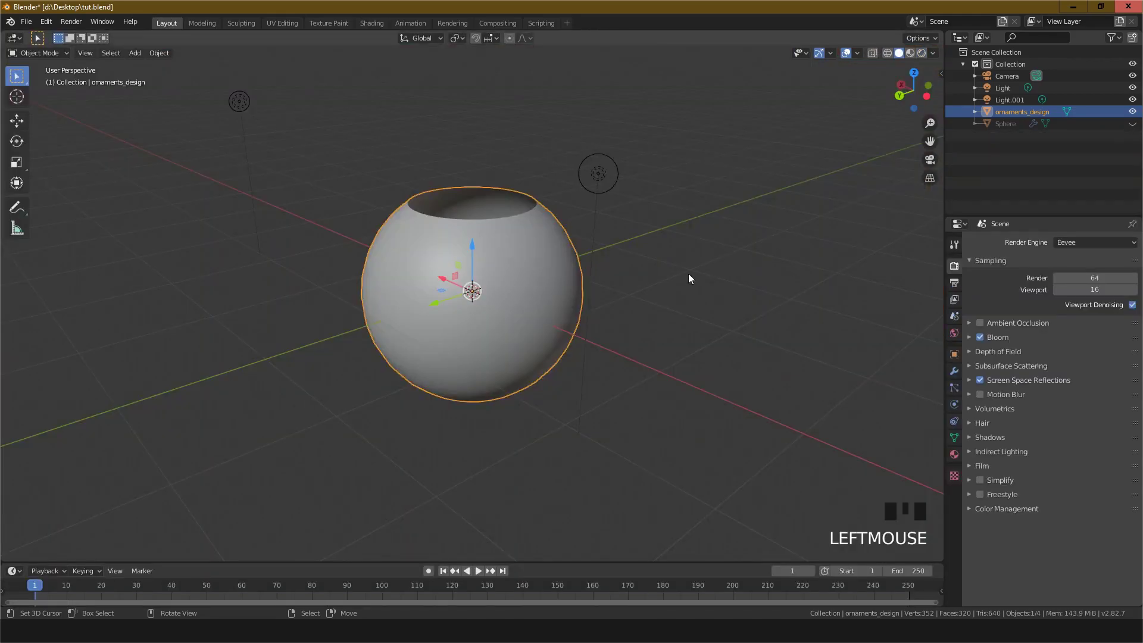
left_click(982, 337)
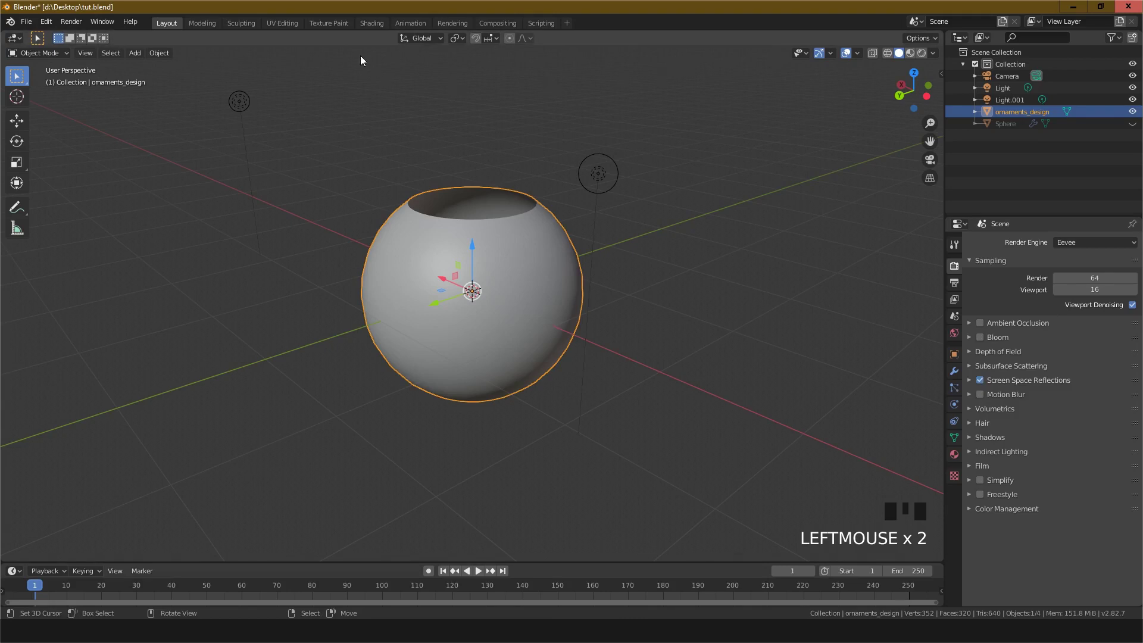
Step: In the Shading workspace, enlarge the node editor and assign the gold material to ornaments_design
left_click(381, 24)
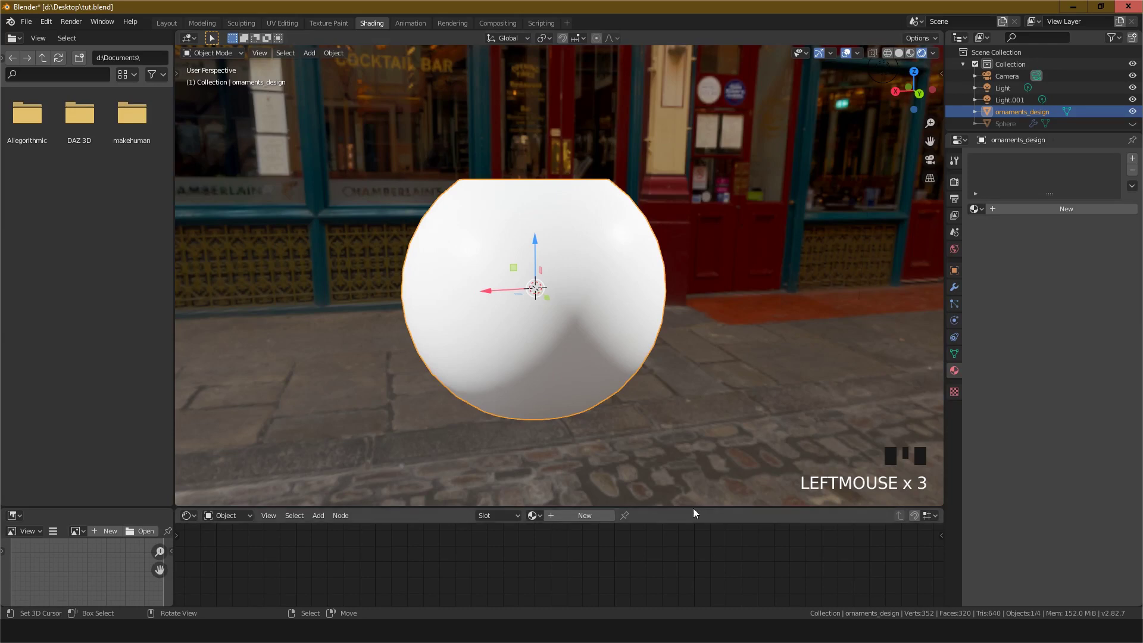
left_click_drag(693, 506, 693, 374)
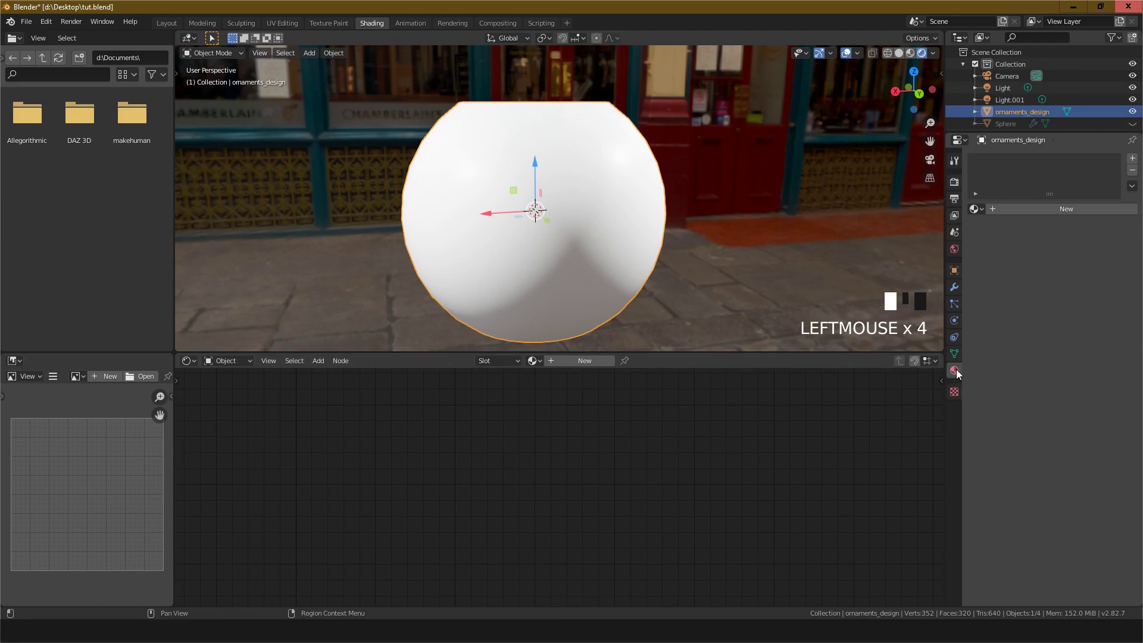
left_click(981, 210)
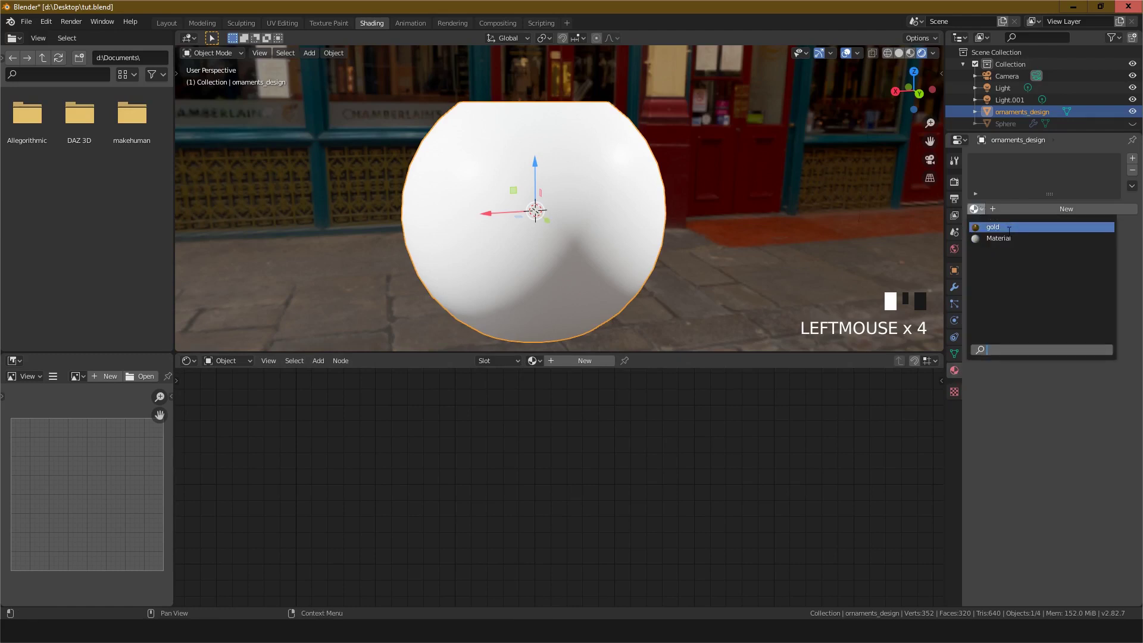
left_click(992, 226)
scroll(624, 423, "down", 3)
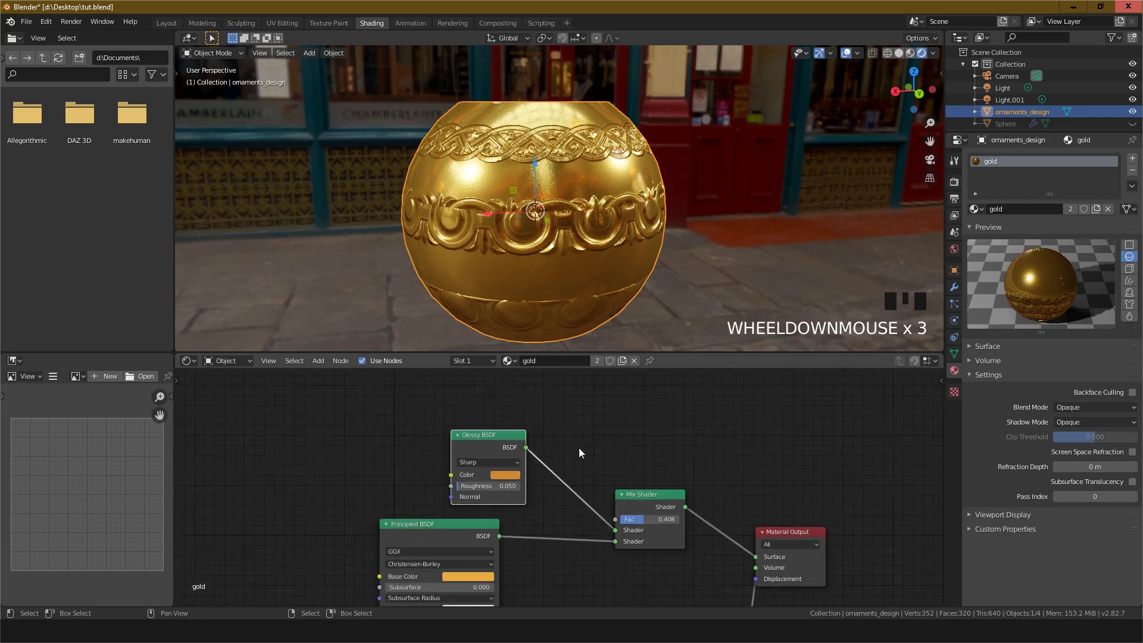
Step: Rearrange the gold material's nodes and delete the leftover image texture node
middle_click_drag(582, 413, 632, 387)
scroll(572, 485, "down", 3)
middle_click_drag(609, 484, 713, 416)
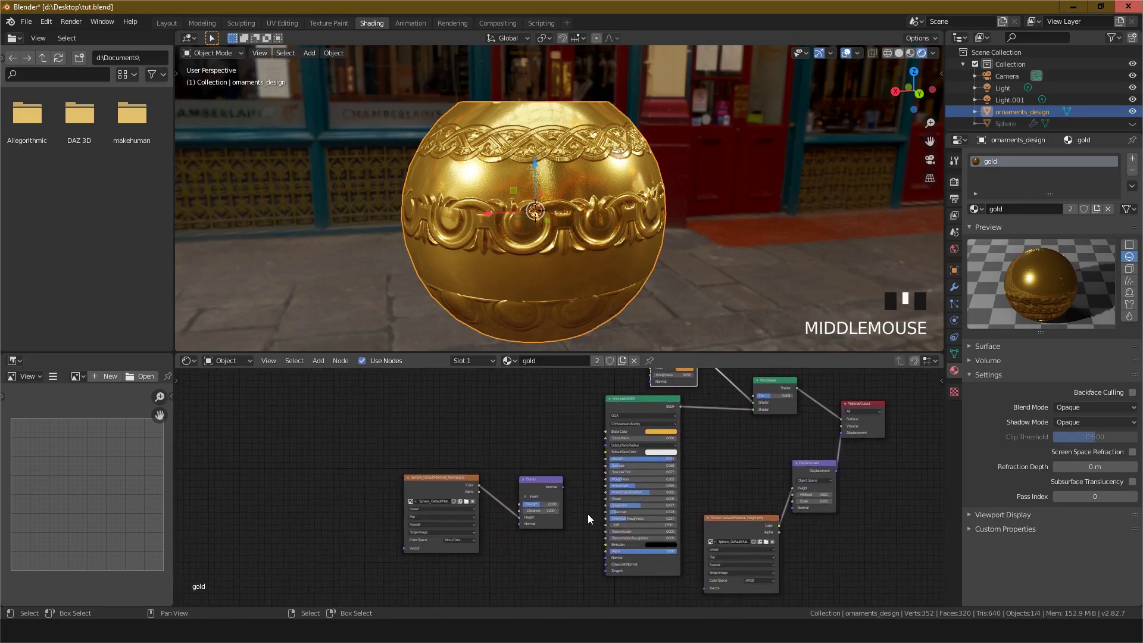
right_click(744, 522)
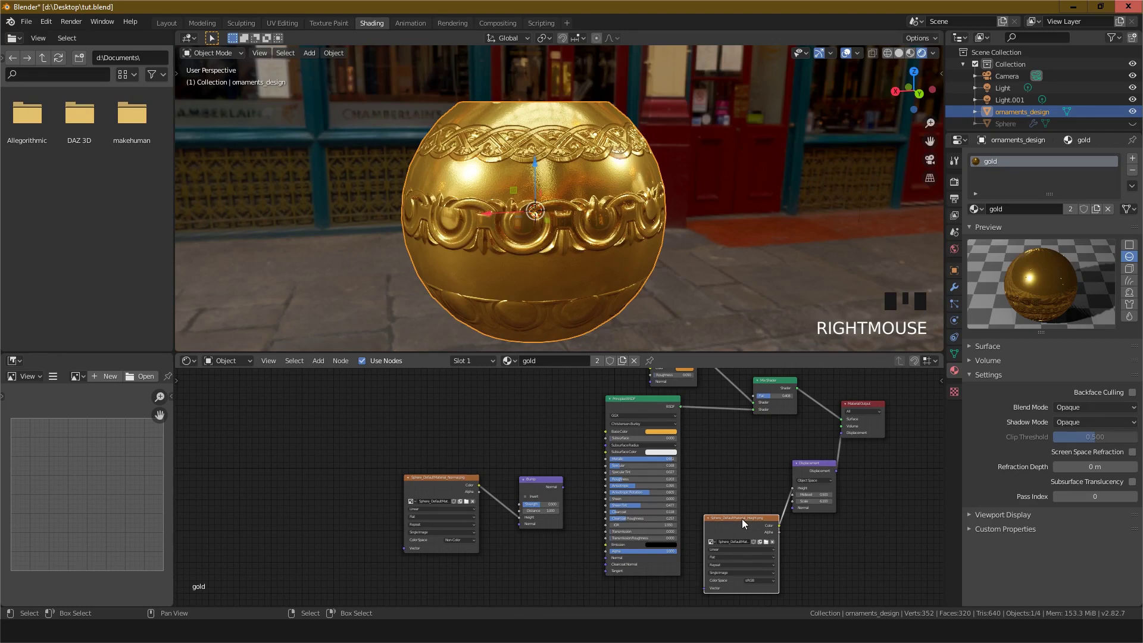
middle_click_drag(742, 519, 719, 492)
right_click(434, 452)
key("x")
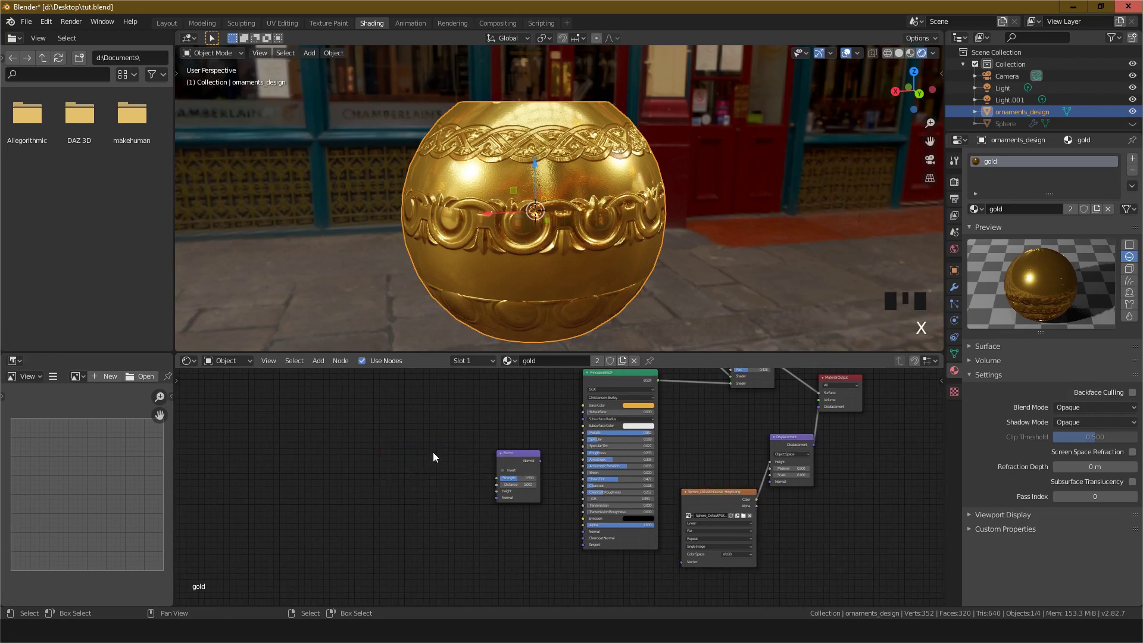
Step: Load Sphere-1_DefaultMaterial_Height.png from the export folder into the height image texture node
right_click(527, 455)
scroll(744, 531, "up", 3)
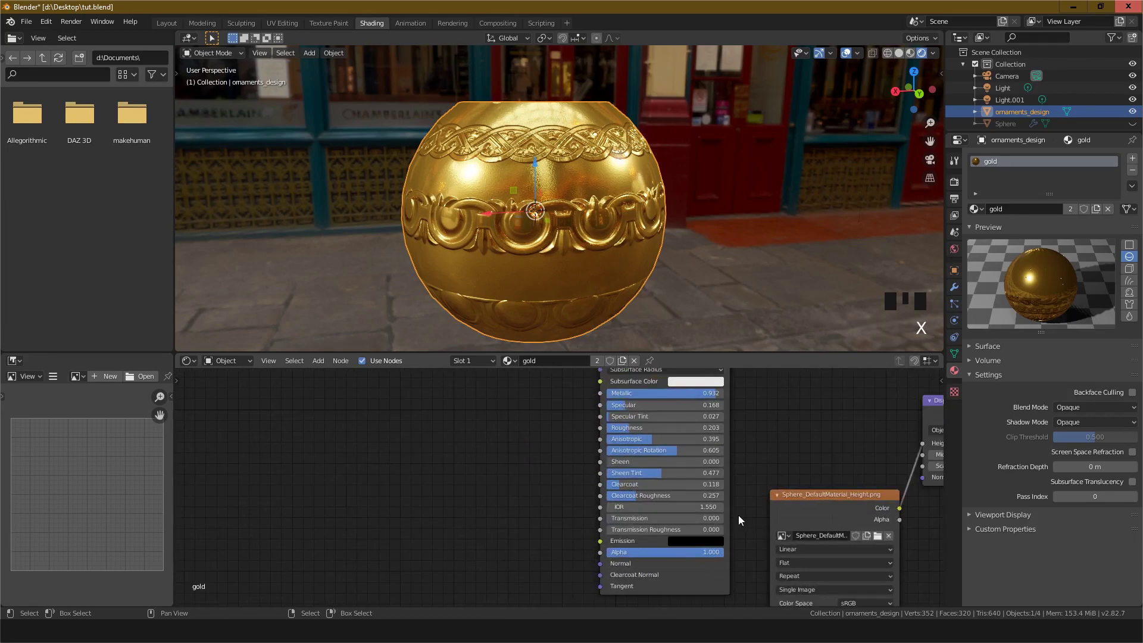
middle_click_drag(738, 515, 443, 448)
scroll(553, 480, "up", 3)
left_click(587, 442)
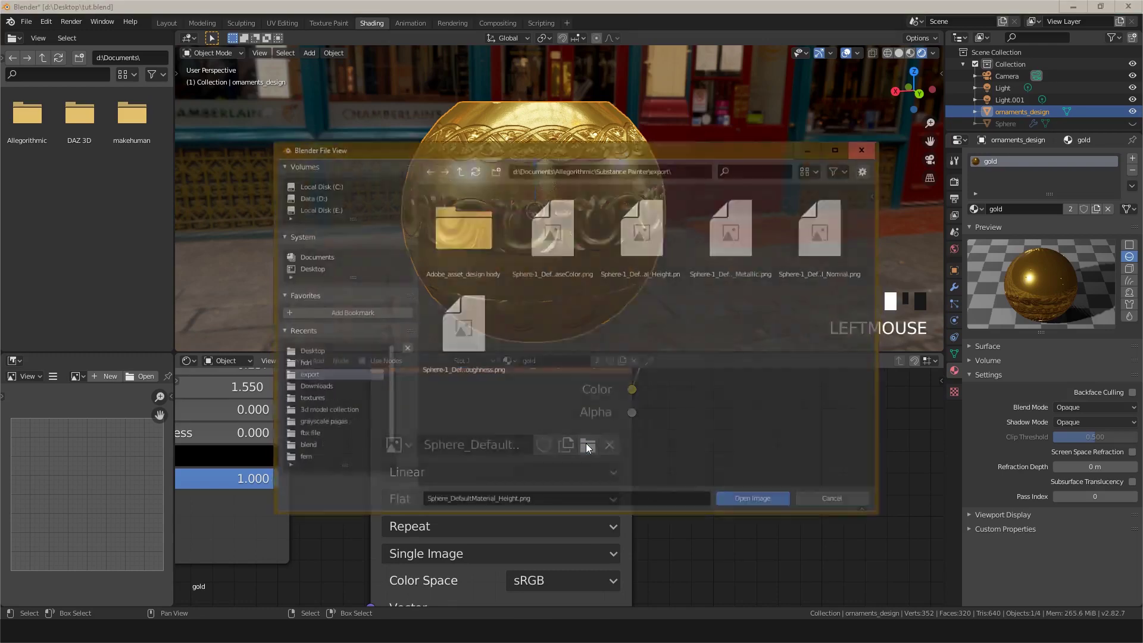
left_click(641, 244)
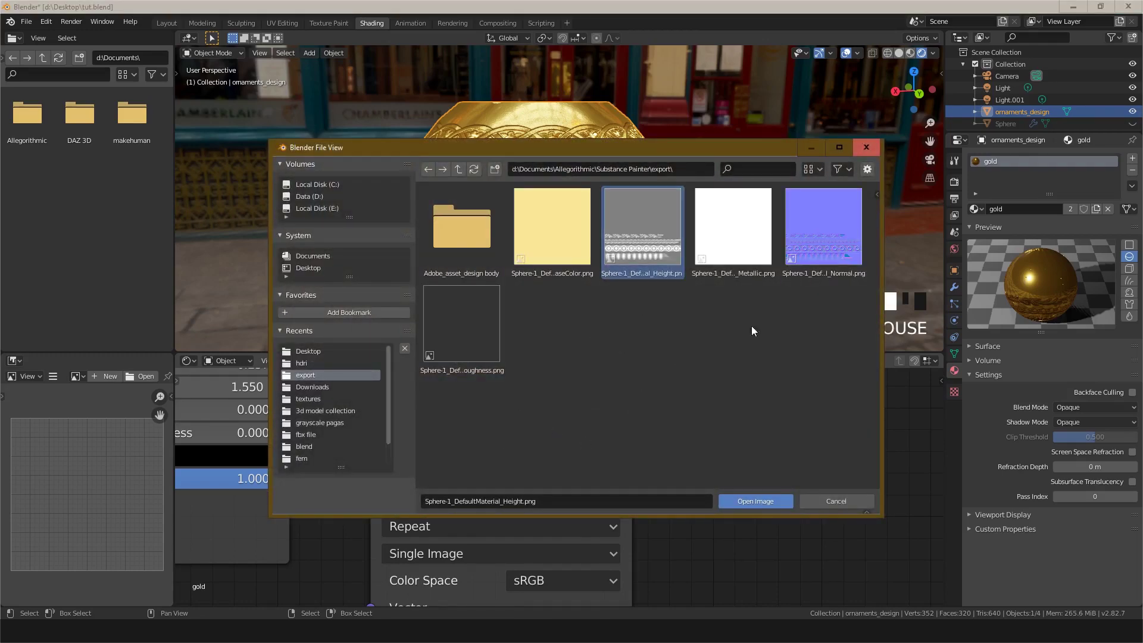
left_click(751, 499)
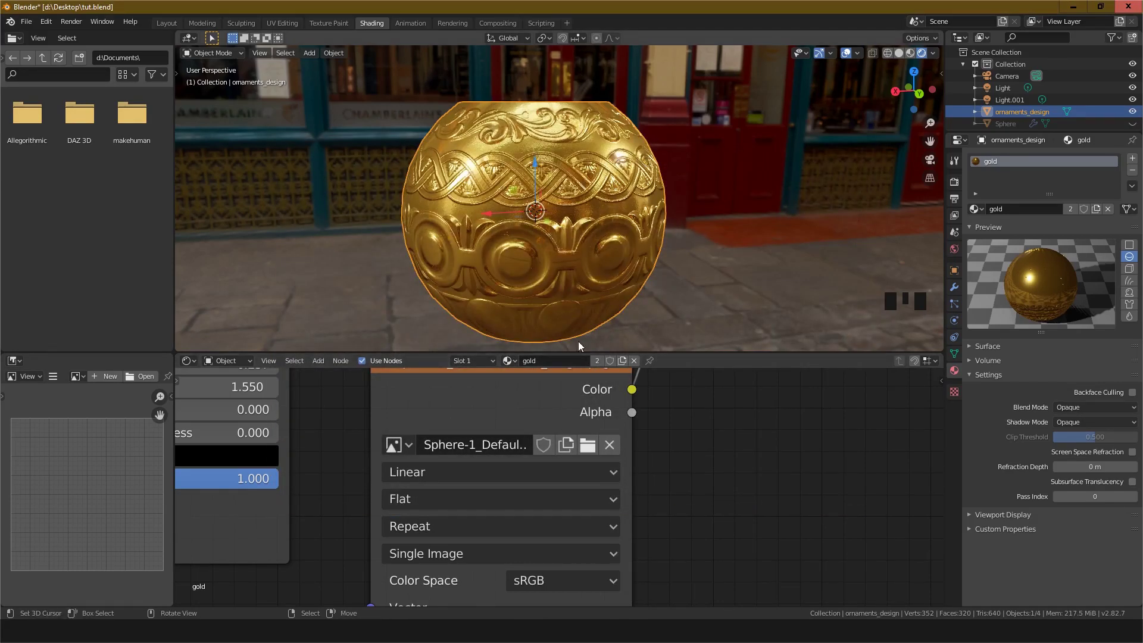
Step: Enlarge the node editor and reposition the shader nodes for a clearer layout
scroll(682, 463, "down", 6)
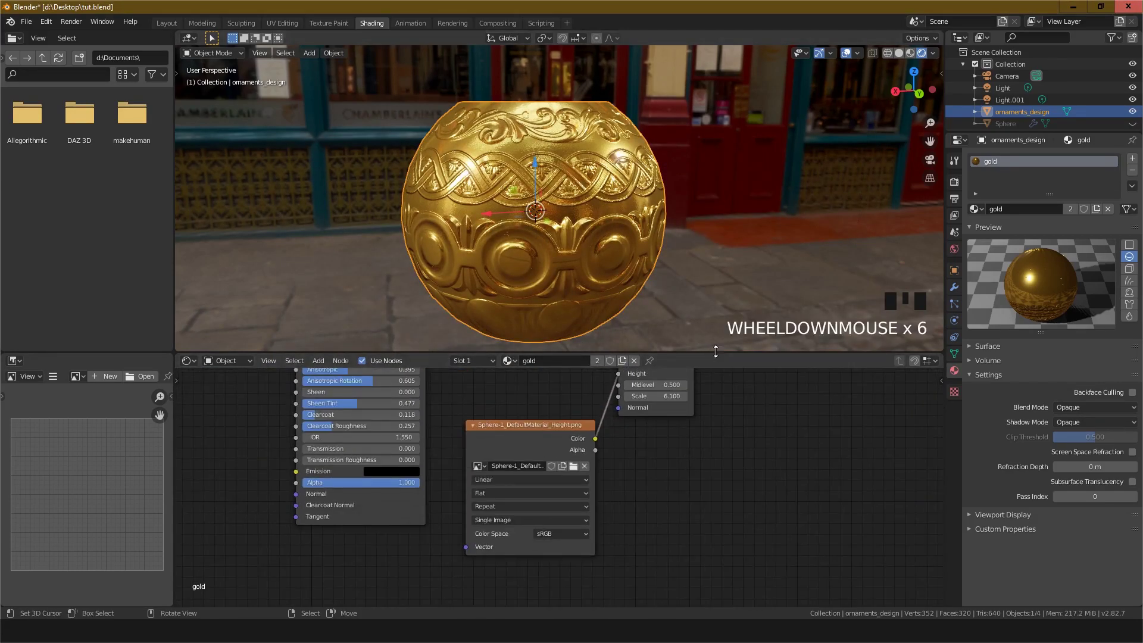
left_click_drag(715, 351, 714, 206)
middle_click_drag(623, 334, 545, 467)
left_click_drag(655, 287, 794, 333)
middle_click_drag(466, 369, 552, 431)
scroll(472, 413, "up", 1)
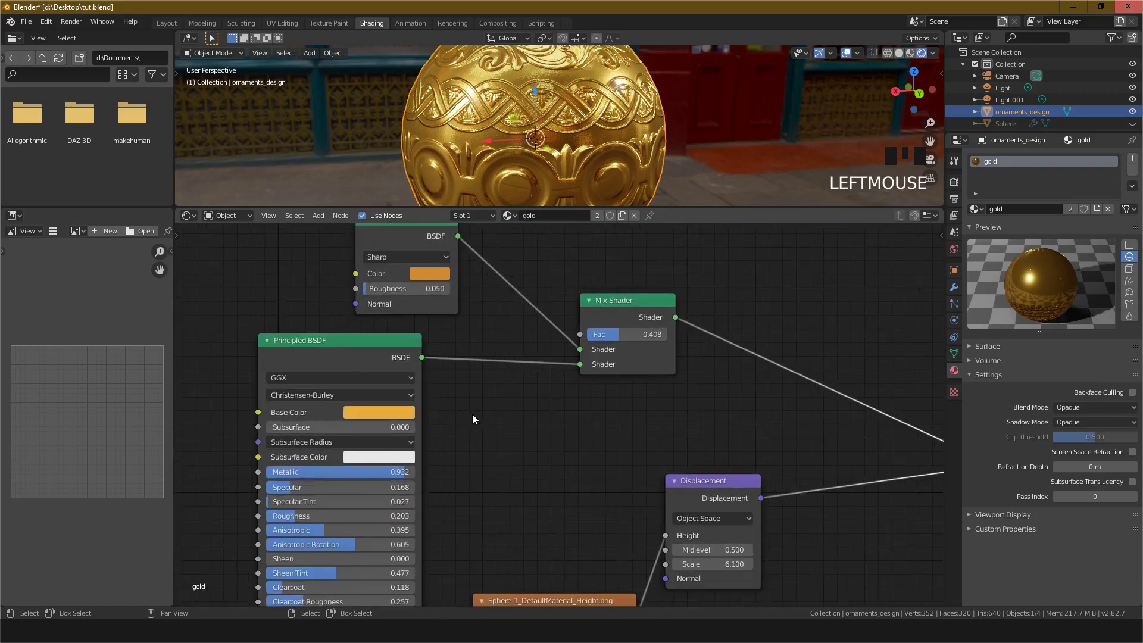
scroll(472, 413, "down", 2)
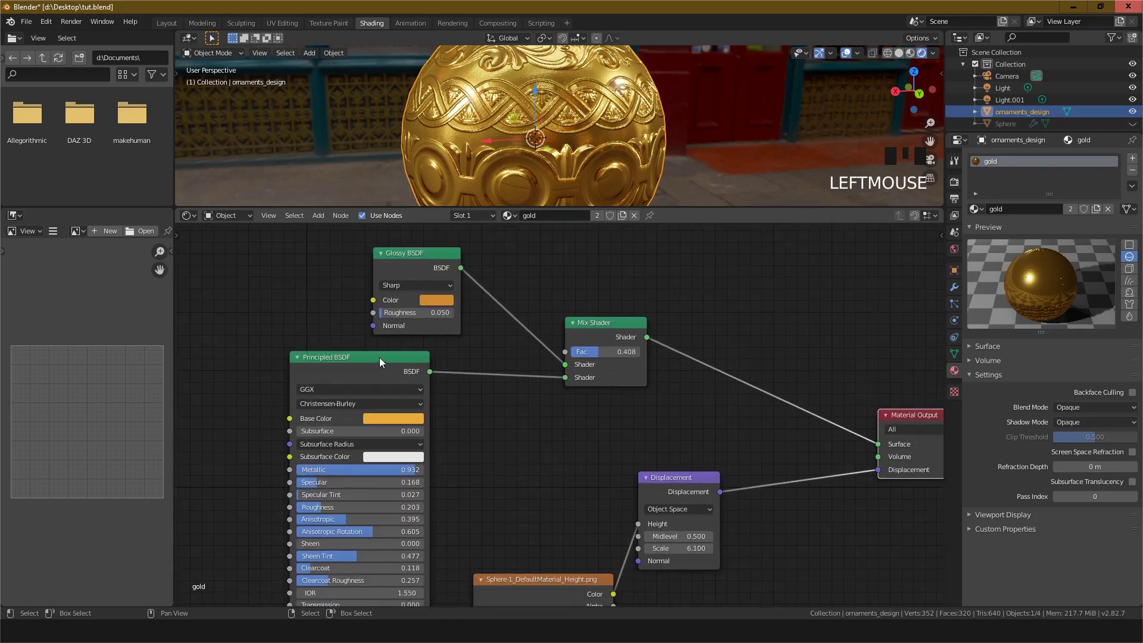
middle_click_drag(421, 285, 445, 365)
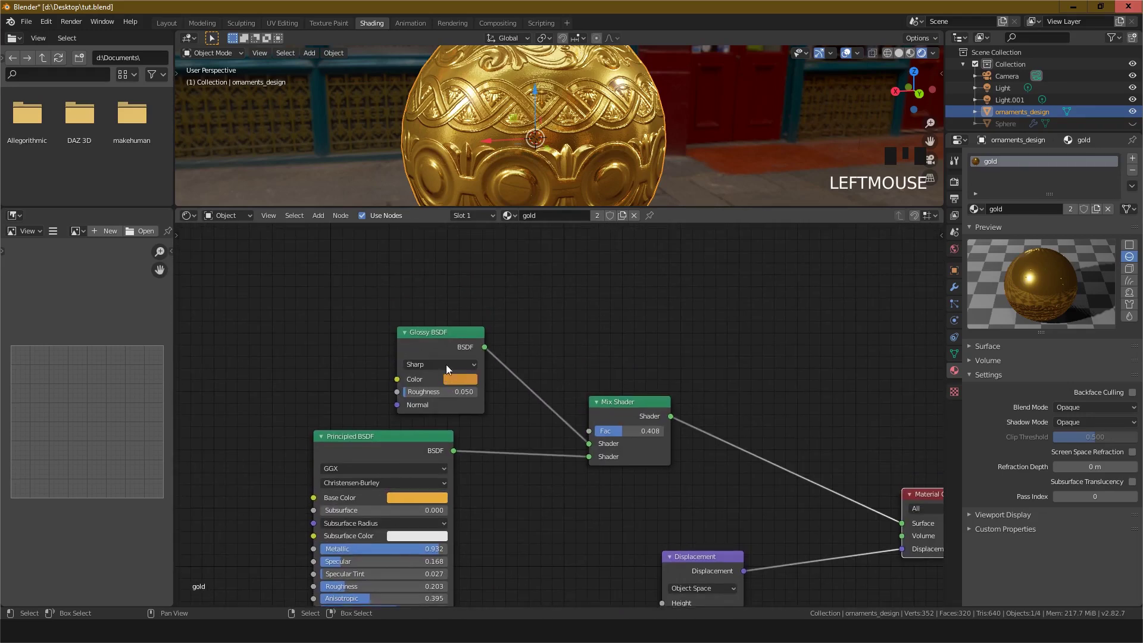
left_click_drag(427, 328, 435, 345)
scroll(436, 345, "up", 2)
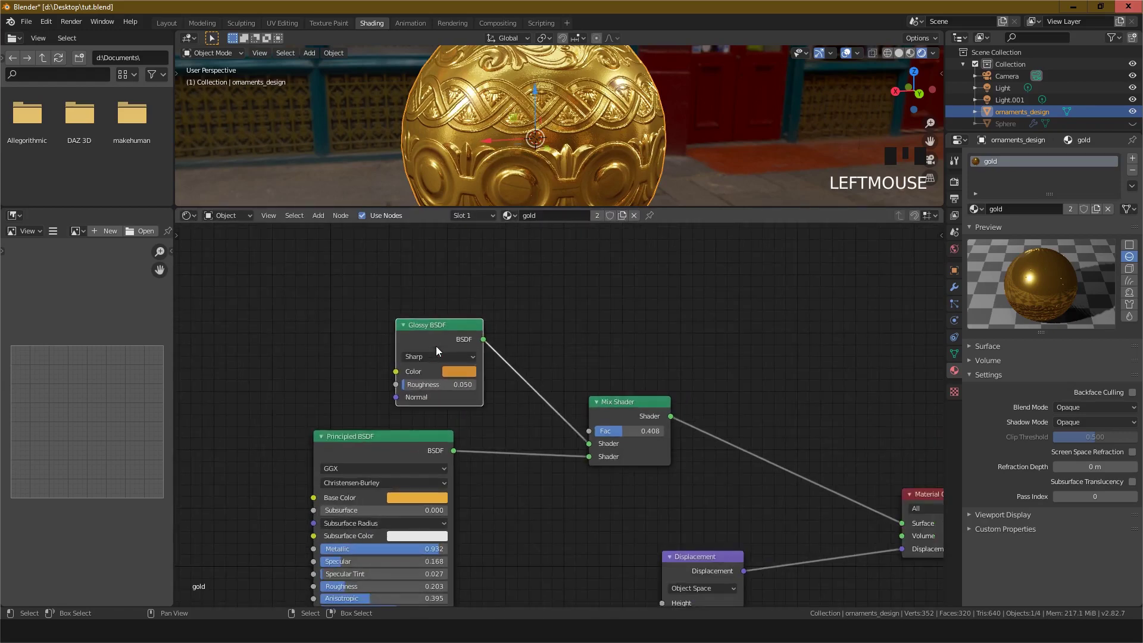
middle_click_drag(437, 388, 481, 348)
Step: Inspect the Glossy BSDF's color value in the color picker
left_click(451, 312)
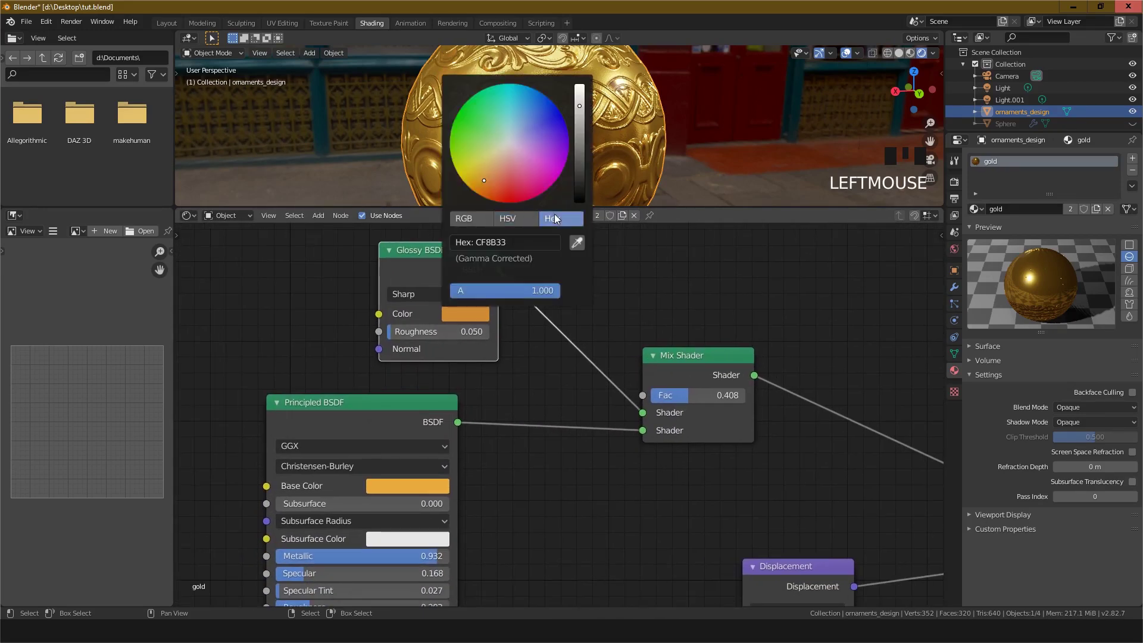
left_click(483, 314)
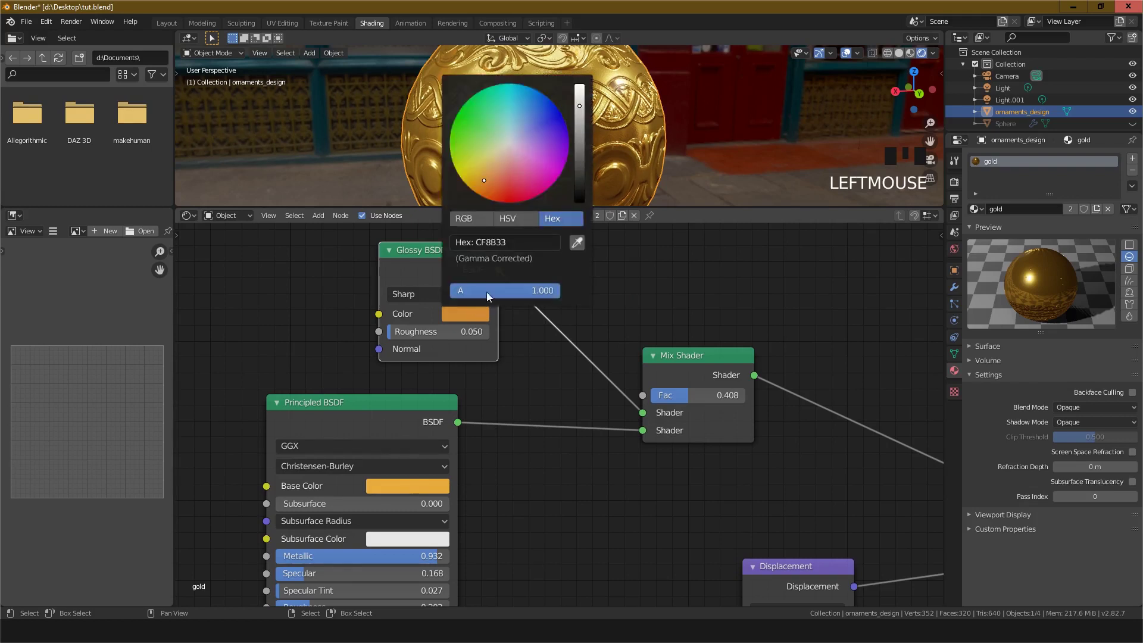
left_click(516, 240)
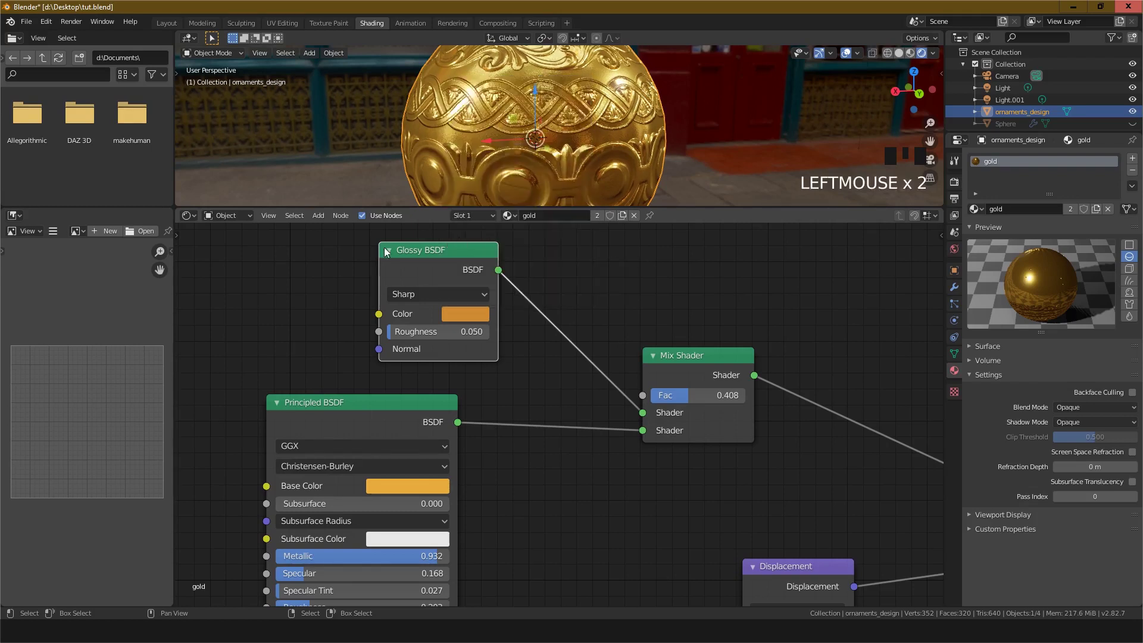
left_click(463, 311)
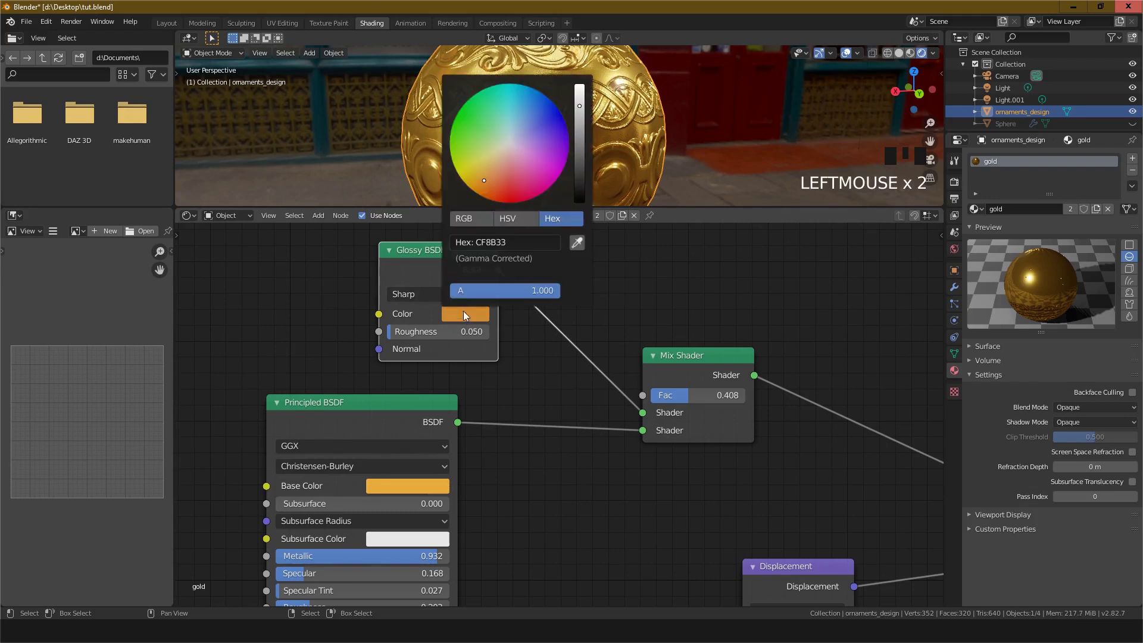
left_click(491, 247)
Step: Set the height image texture node's color space to Non-Color
middle_click_drag(469, 514, 509, 402)
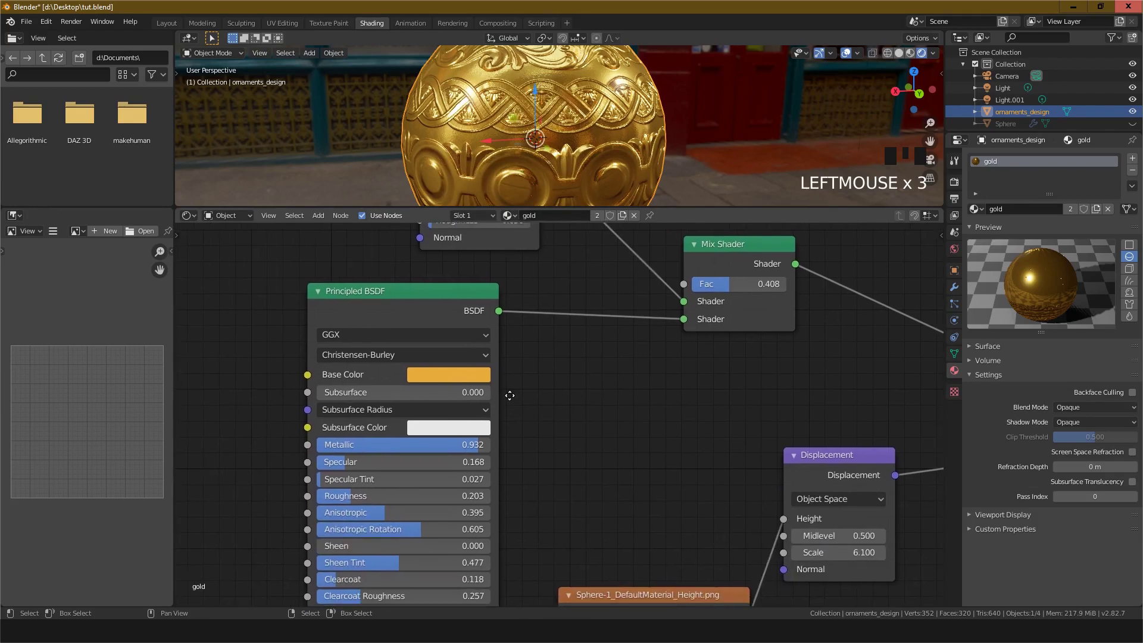
left_click(388, 288)
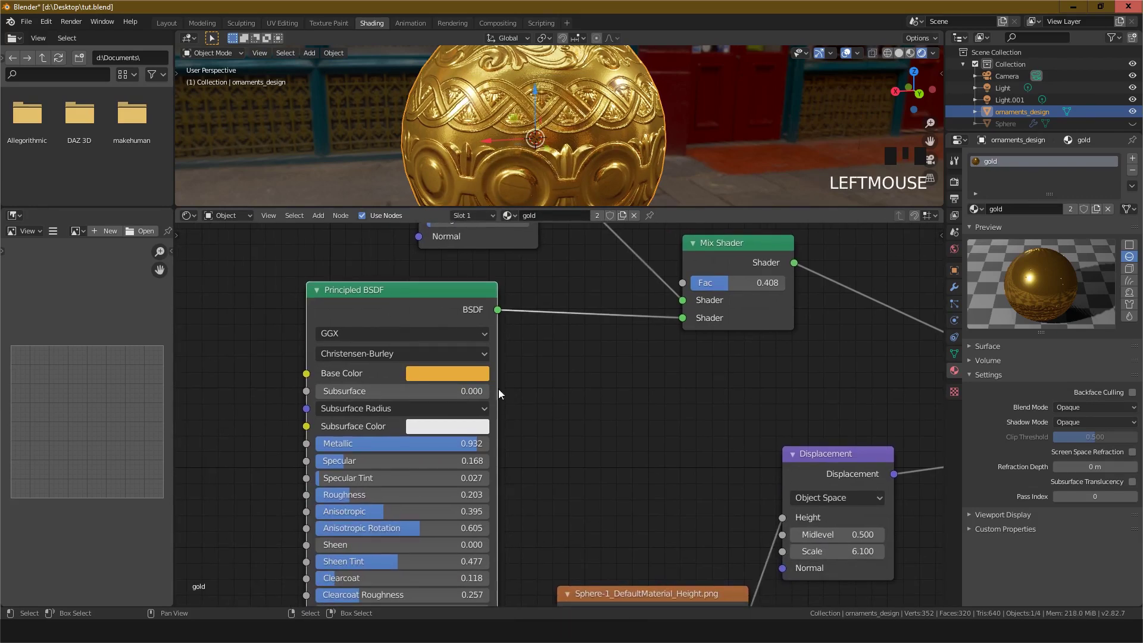
scroll(513, 412, "down", 2)
middle_click_drag(513, 411, 317, 341)
scroll(523, 340, "up", 3)
scroll(549, 434, "down", 1)
left_click_drag(395, 418, 370, 366)
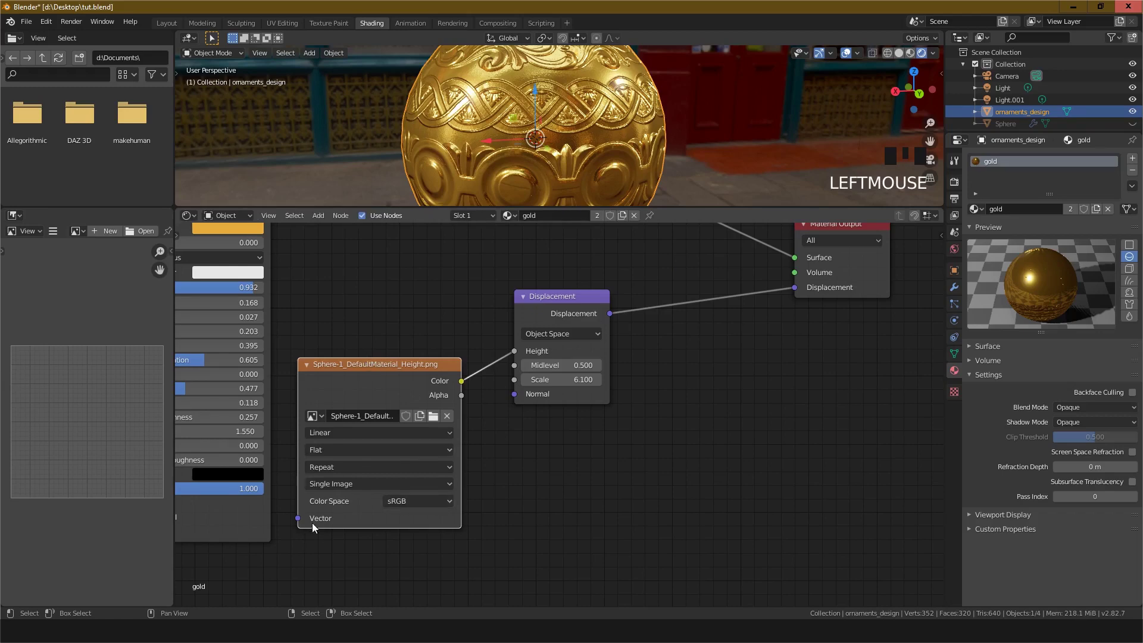
middle_click_drag(312, 523, 456, 486)
scroll(433, 520, "up", 3)
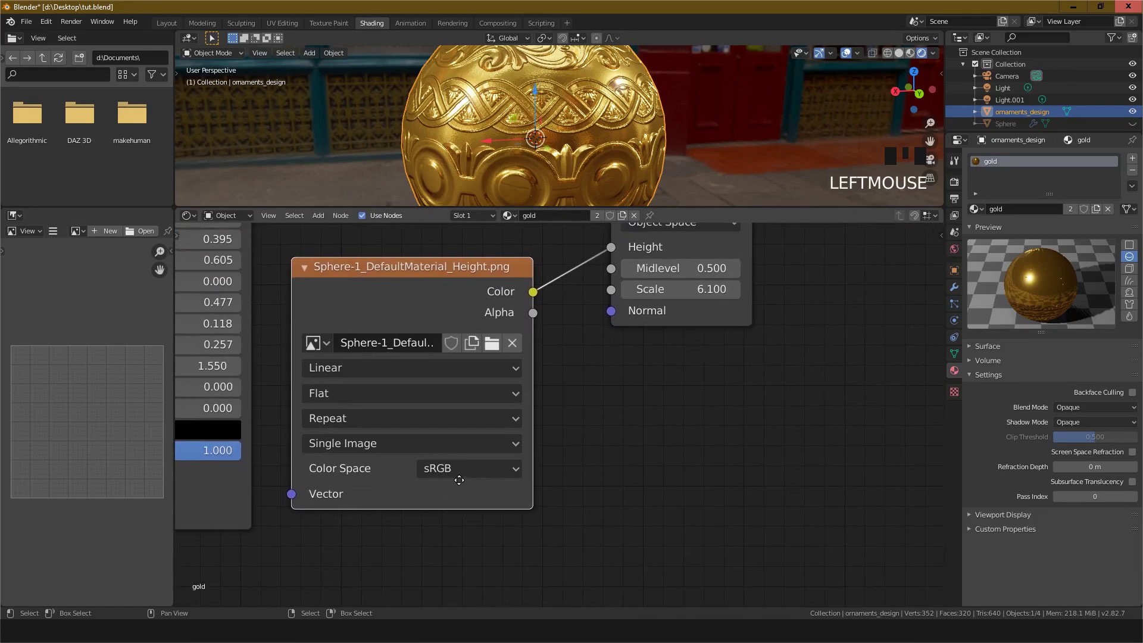
left_click(458, 471)
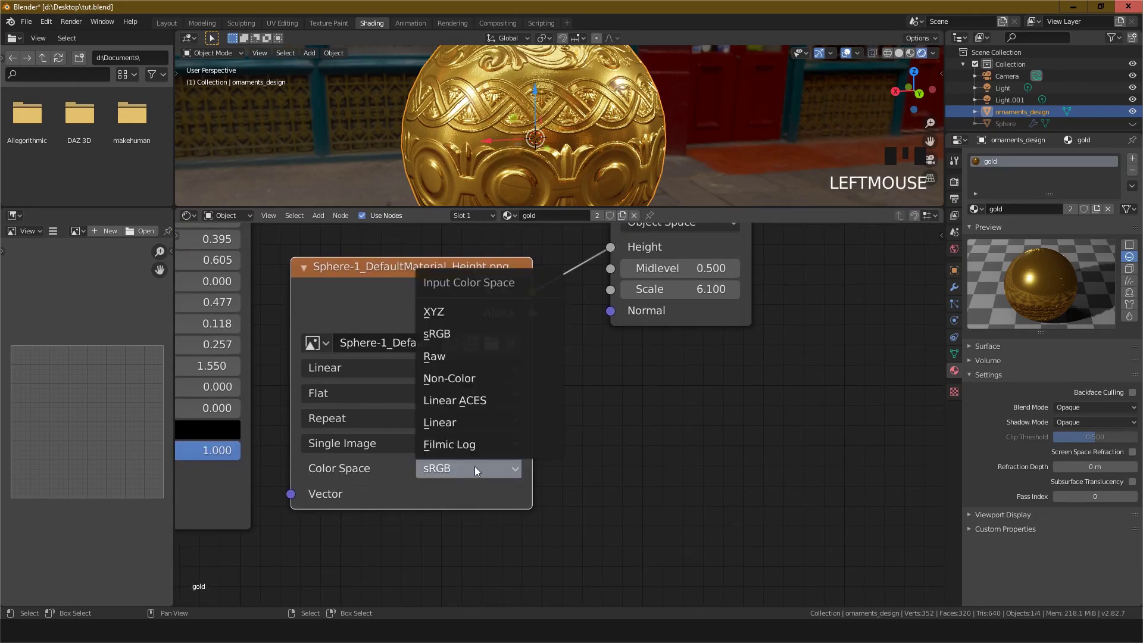
left_click(464, 379)
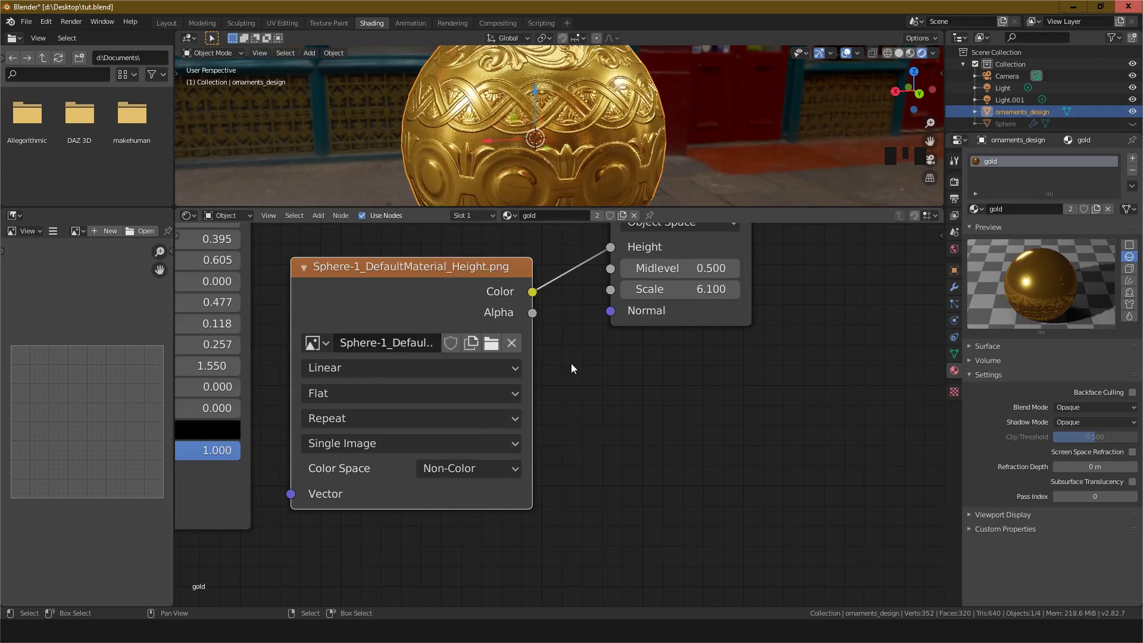
Step: Reposition the Material Output node and enlarge the 3D viewport above the node editor
middle_click_drag(569, 362, 476, 543)
left_click_drag(625, 359, 636, 363)
middle_click_drag(675, 461, 470, 465)
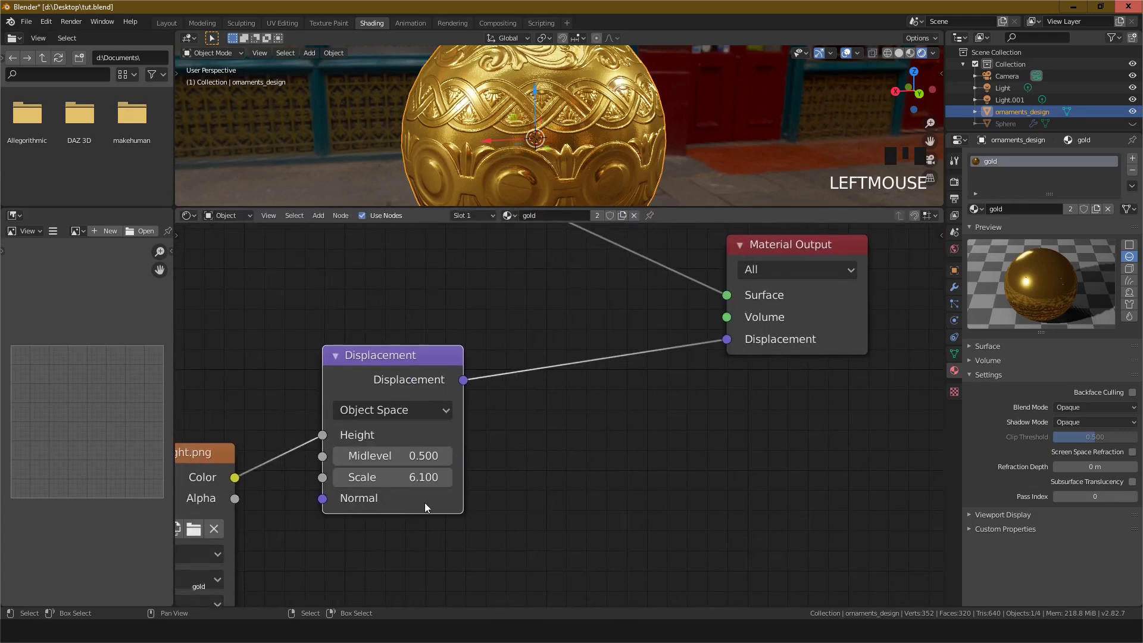
middle_click_drag(581, 387, 556, 508)
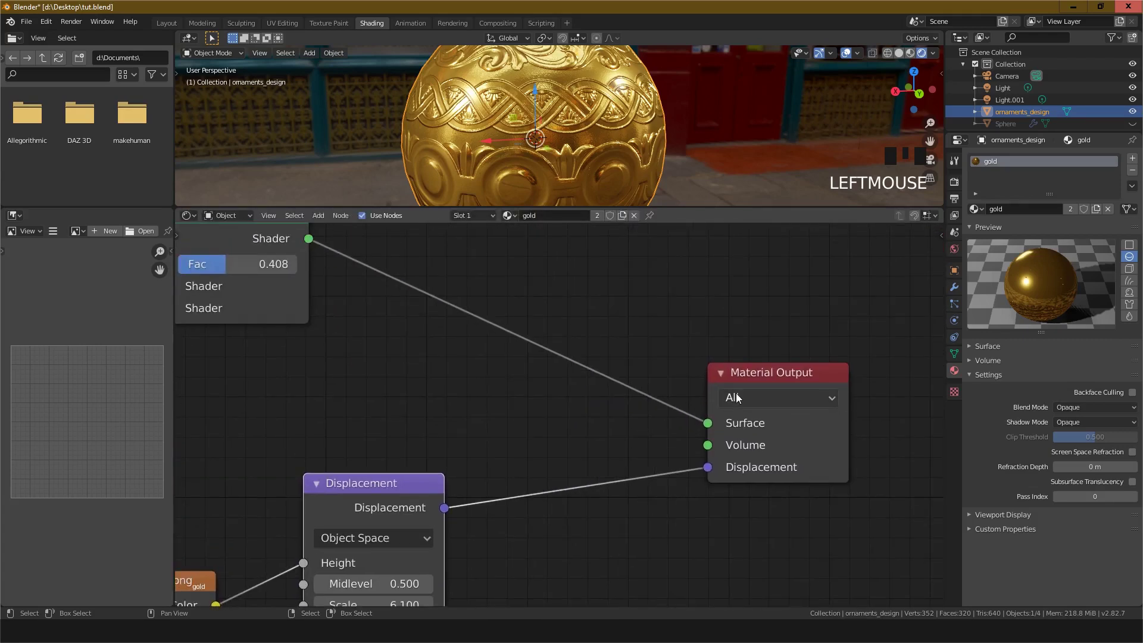
left_click_drag(757, 382, 679, 373)
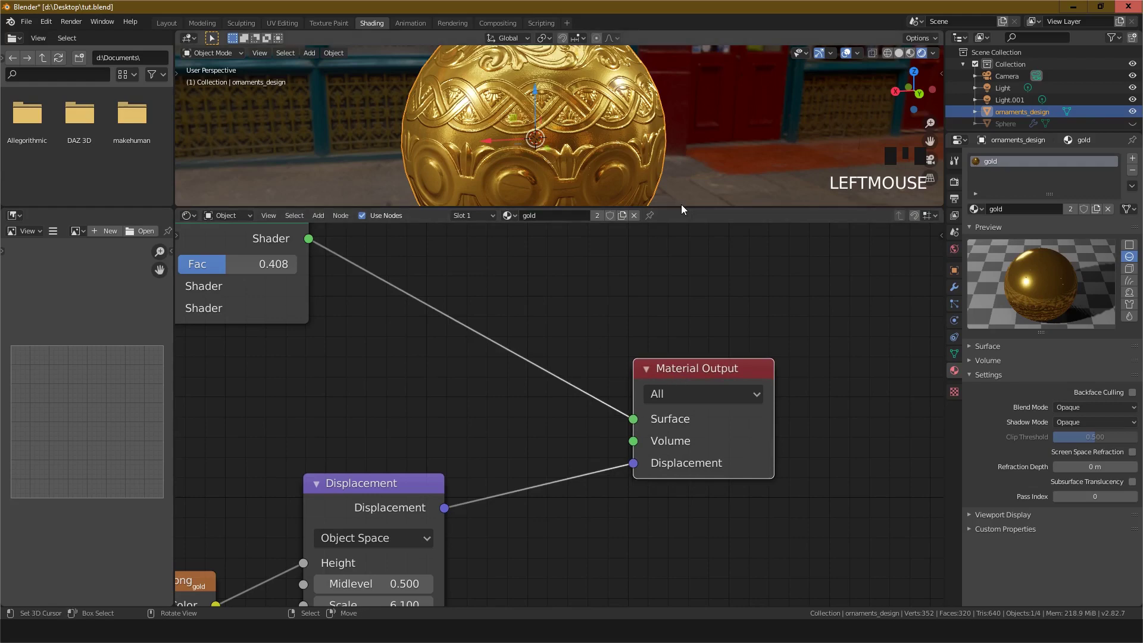
left_click_drag(681, 206, 678, 412)
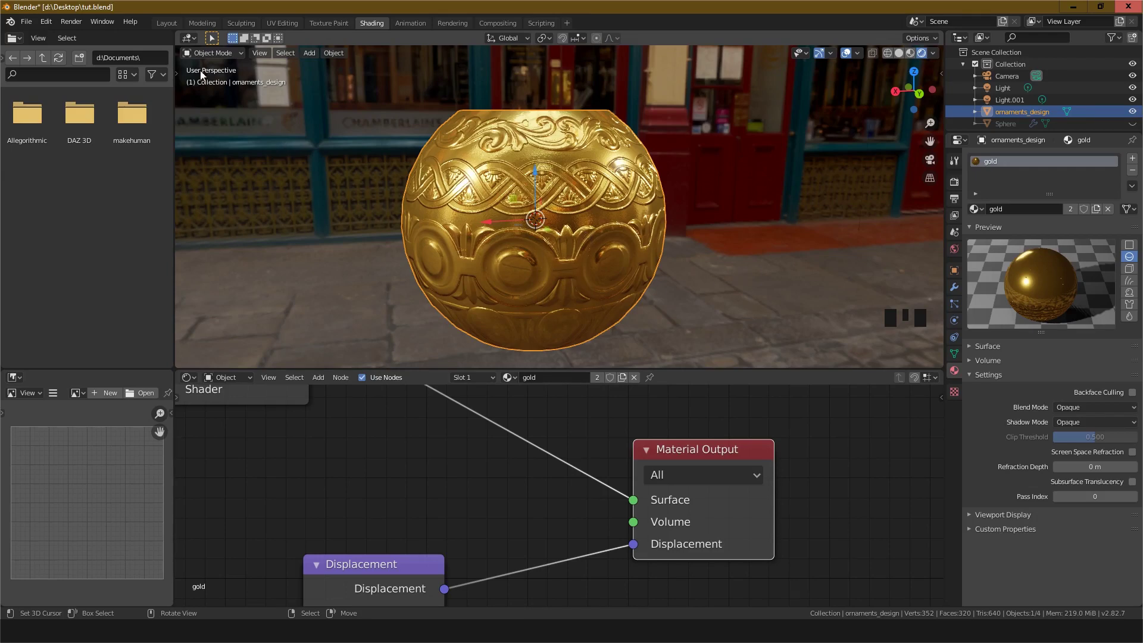
Step: Switch to the Layout workspace and view the bowl in rendered viewport shading
left_click(166, 23)
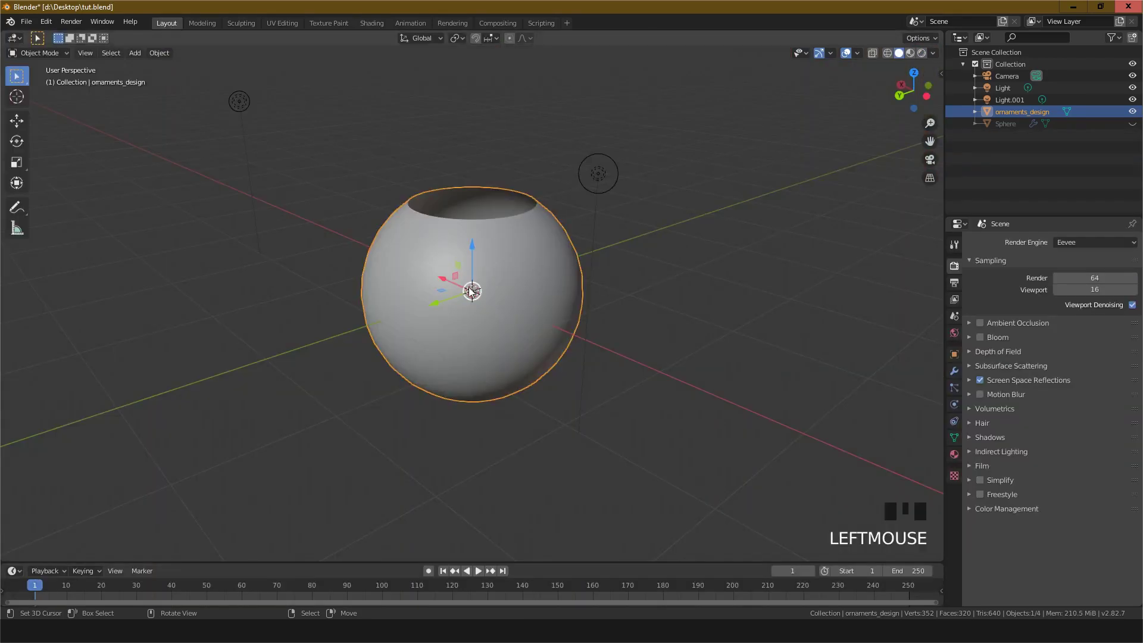
right_click(599, 173)
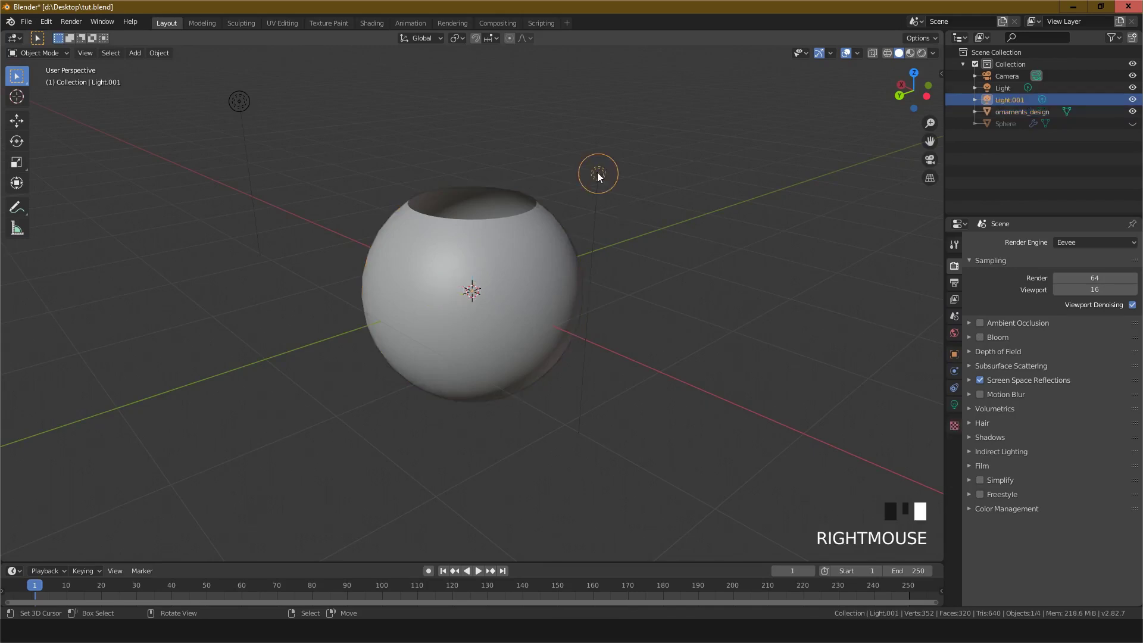
right_click(239, 102)
scroll(494, 323, "up", 3)
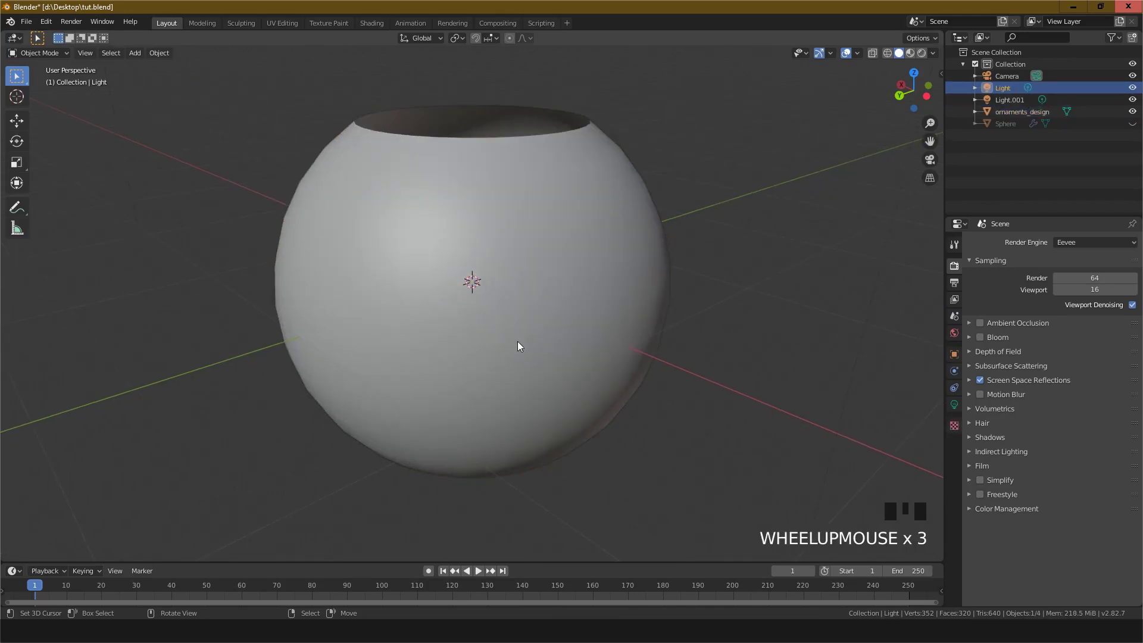
middle_click_drag(520, 343, 534, 329)
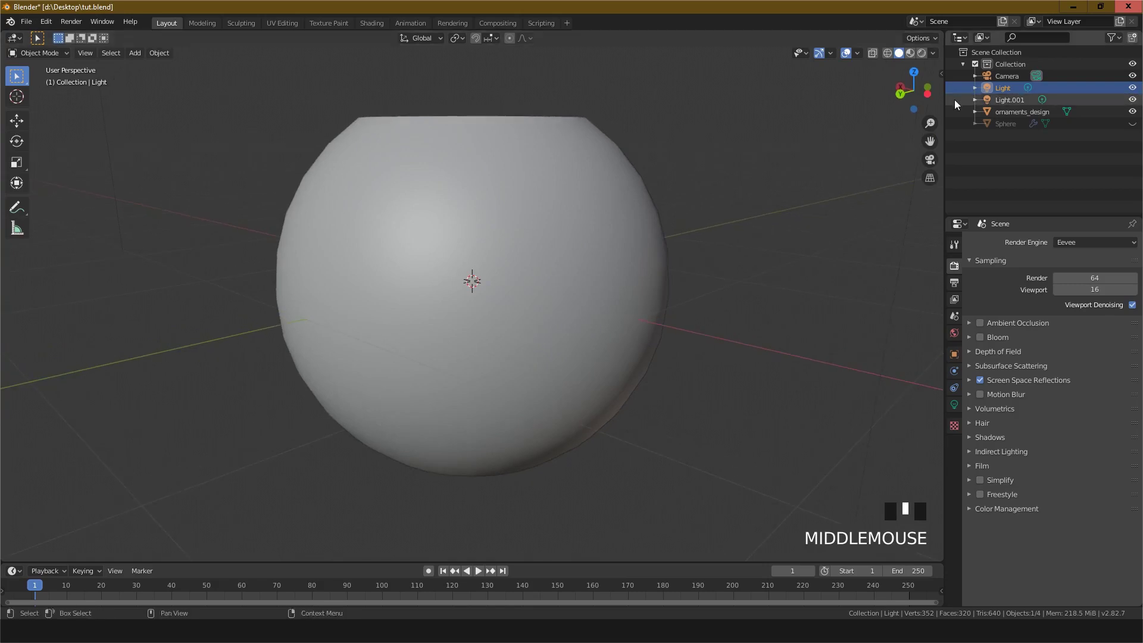
left_click(921, 53)
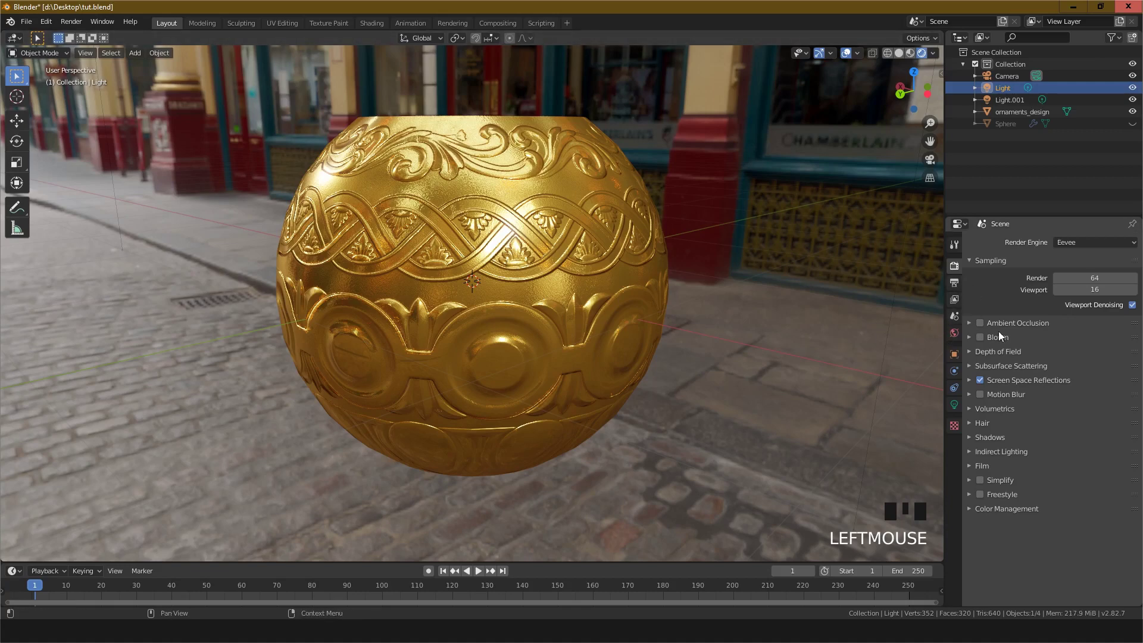
Step: Try enabling Bloom in the render settings while orbiting around the bowl
left_click(980, 337)
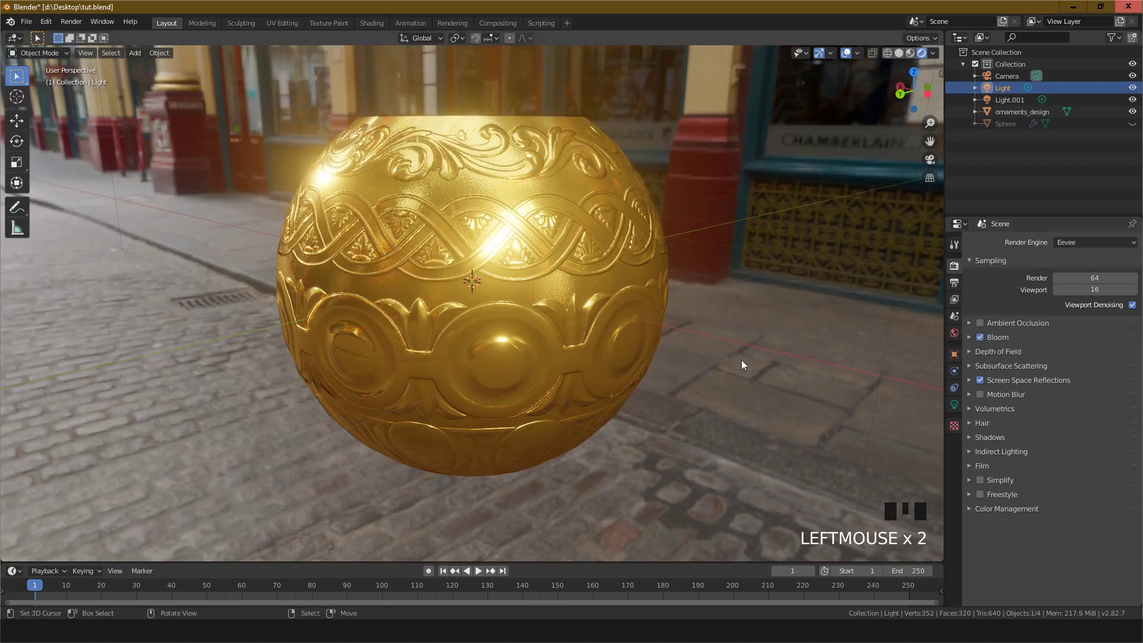
scroll(476, 299, "up", 2)
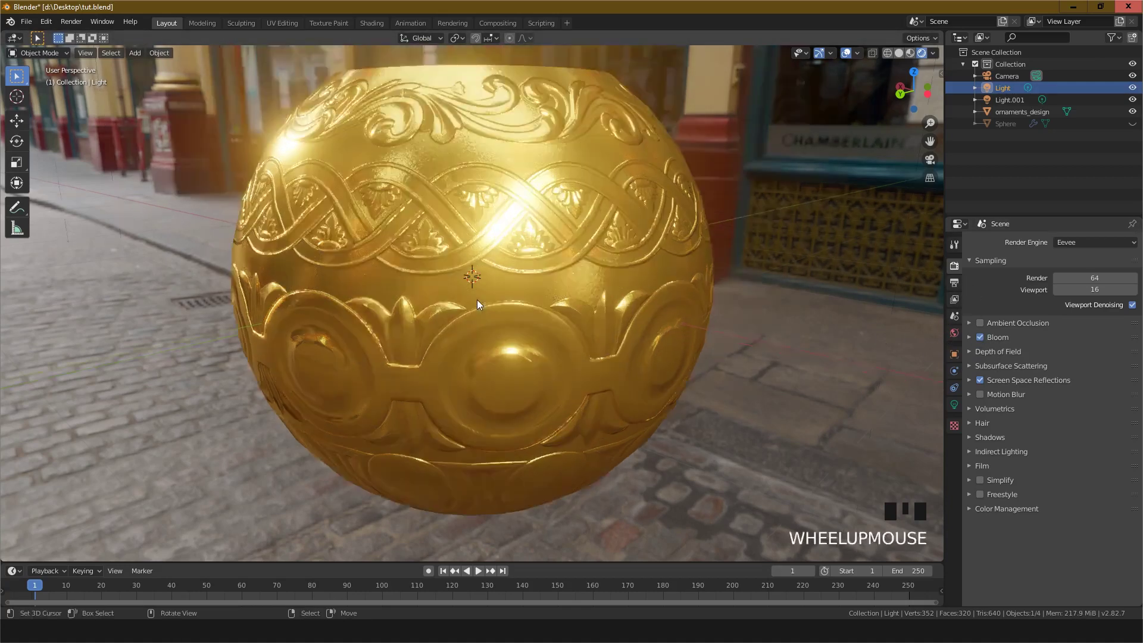
scroll(547, 295, "down", 2)
middle_click_drag(548, 295, 925, 255)
left_click(980, 337)
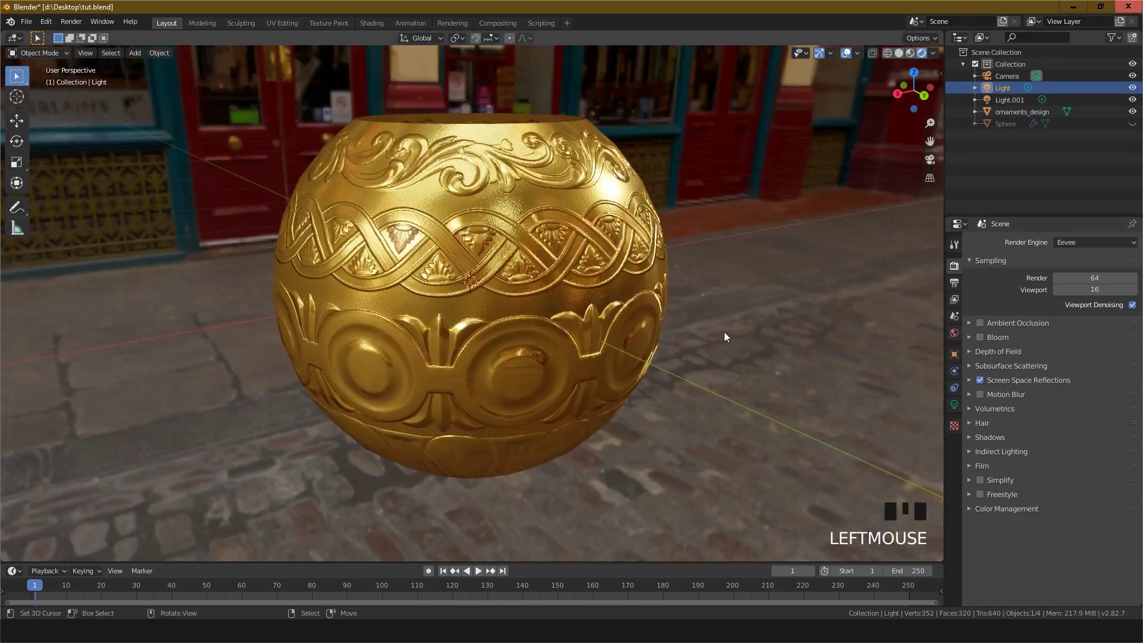
Step: Toggle Screen Space Reflections off and back on in the render settings
middle_click_drag(724, 331, 832, 322)
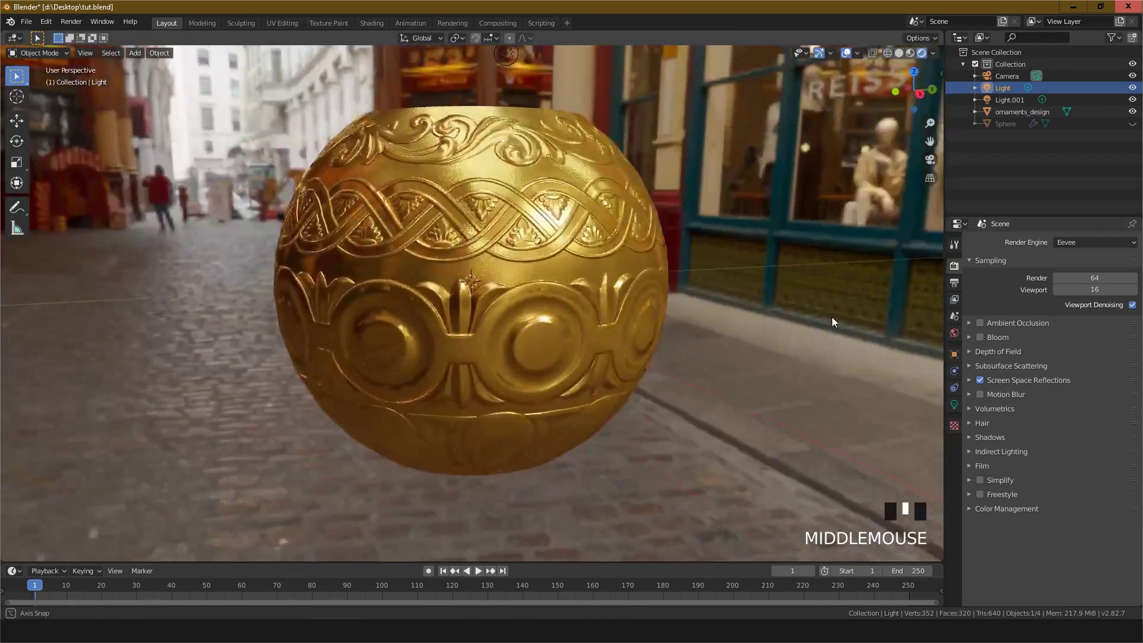
left_click(980, 380)
left_click(979, 379)
left_click(979, 380)
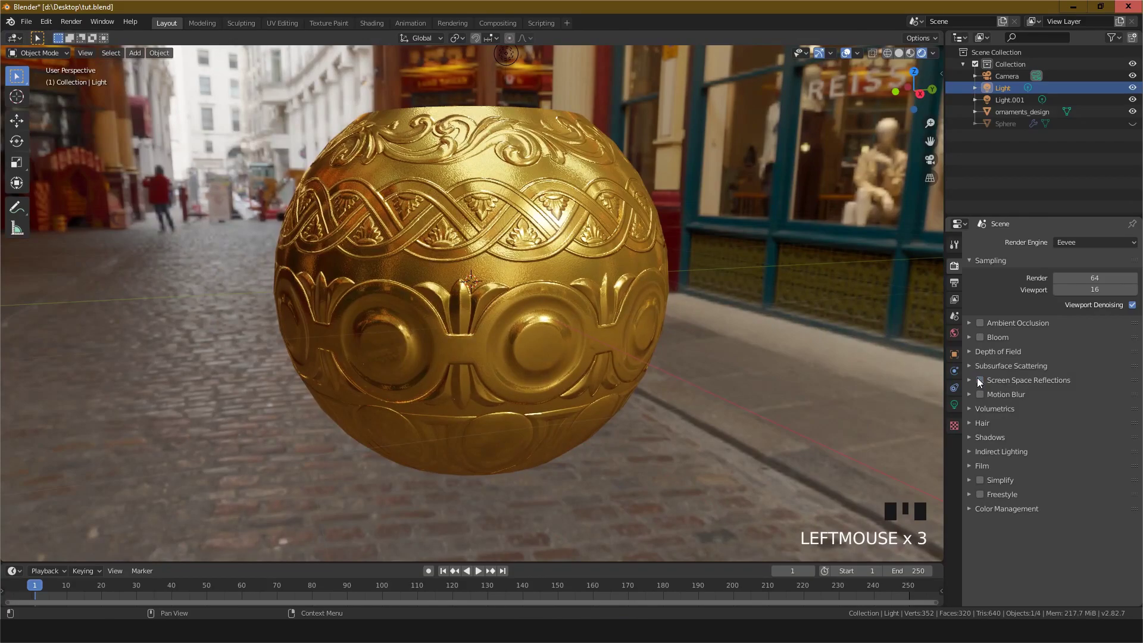
left_click(978, 380)
Step: Orbit and zoom around the rendered bowl to examine its reflections and surface detail
middle_click_drag(786, 348, 693, 318)
scroll(573, 312, "up", 3)
scroll(612, 348, "down", 3)
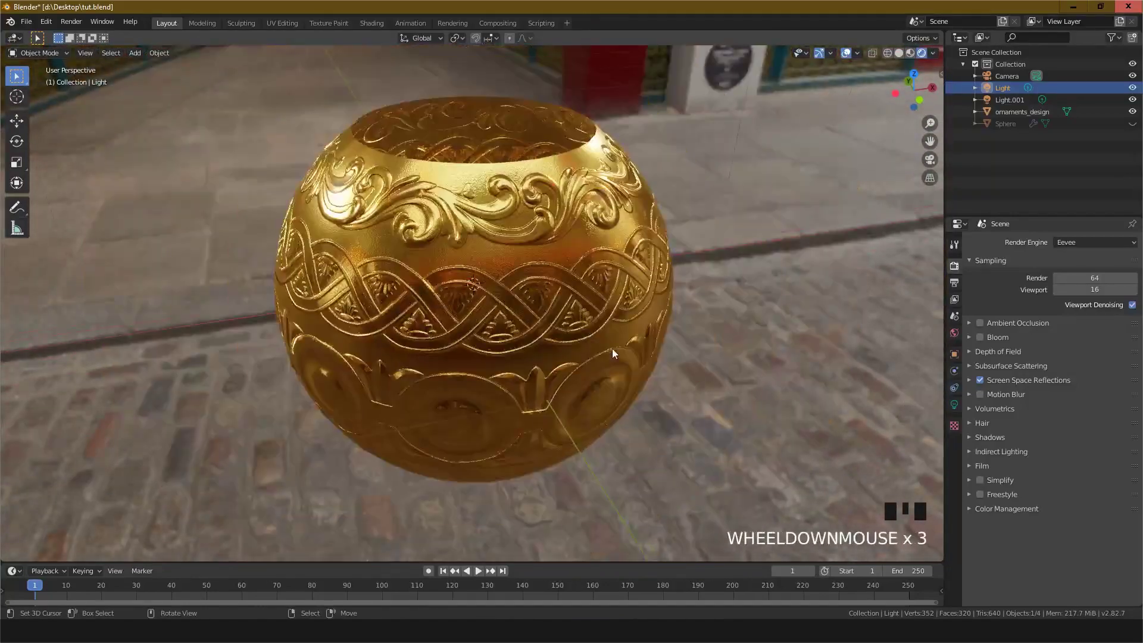
middle_click_drag(612, 349, 440, 313)
scroll(352, 325, "down", 1)
scroll(359, 324, "up", 2)
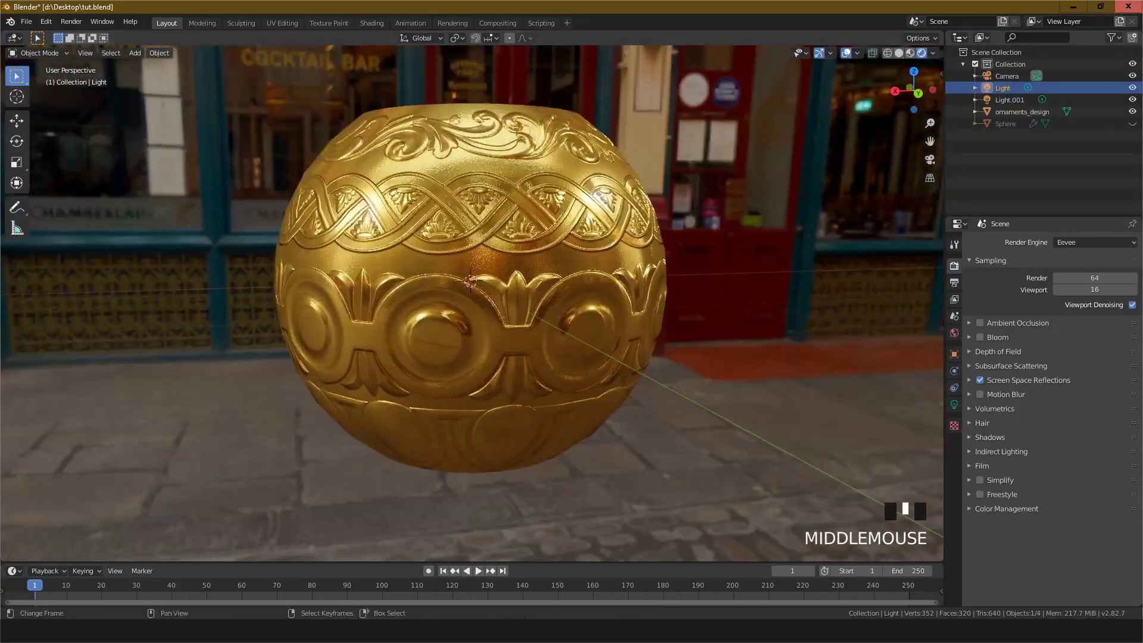
Step: Return to the Shading workspace and set the Displacement node's Scale to 5
left_click(372, 23)
right_click(584, 205)
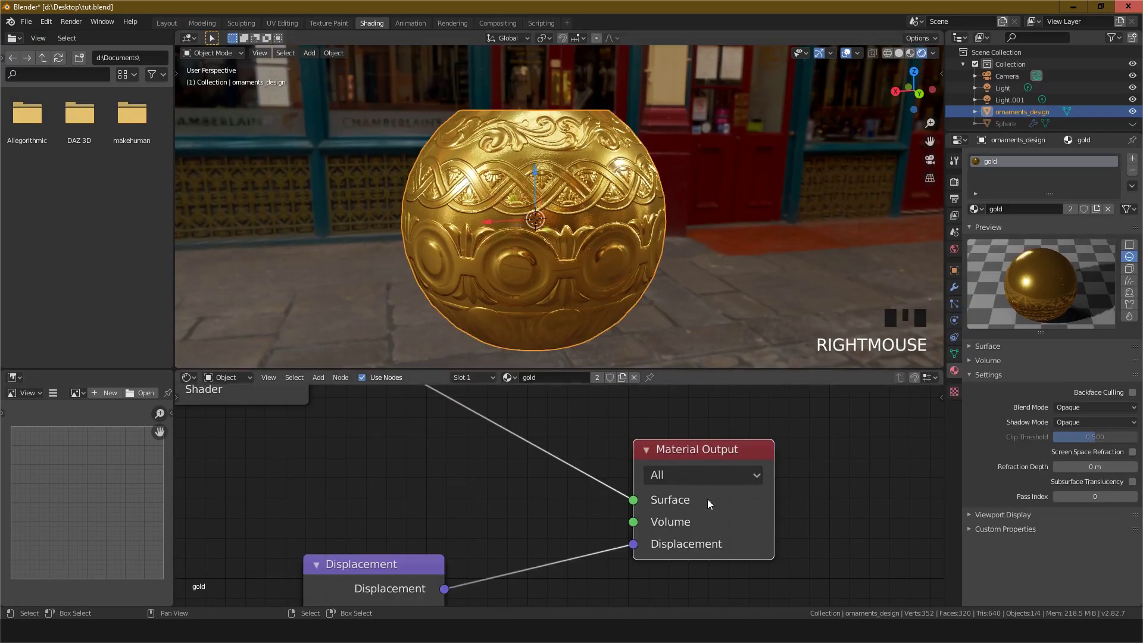
middle_click_drag(530, 531, 667, 449)
middle_click_drag(594, 533, 630, 441)
scroll(561, 492, "up", 4)
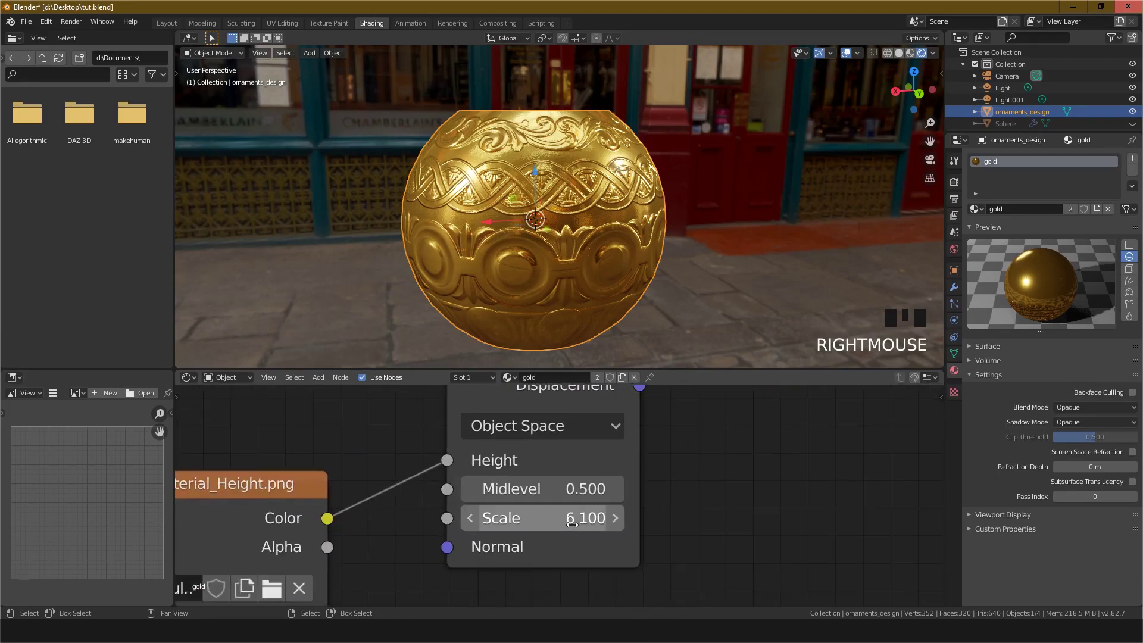
left_click(571, 521)
type("5")
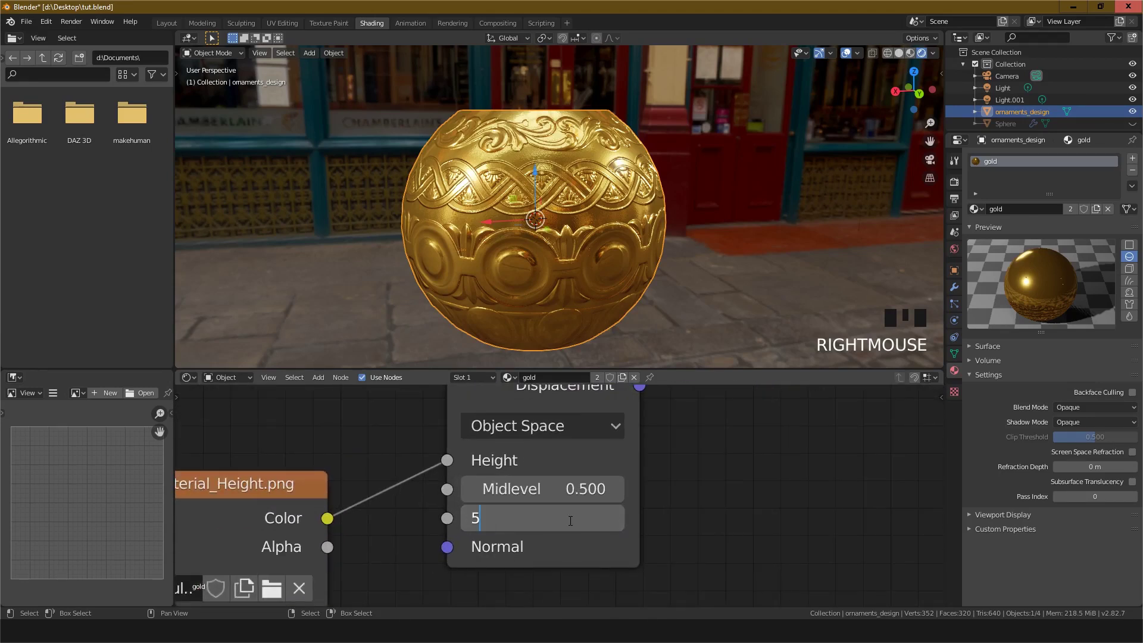
key("Return")
Step: Set the Displacement node's Scale to 10
scroll(560, 291, "up", 3)
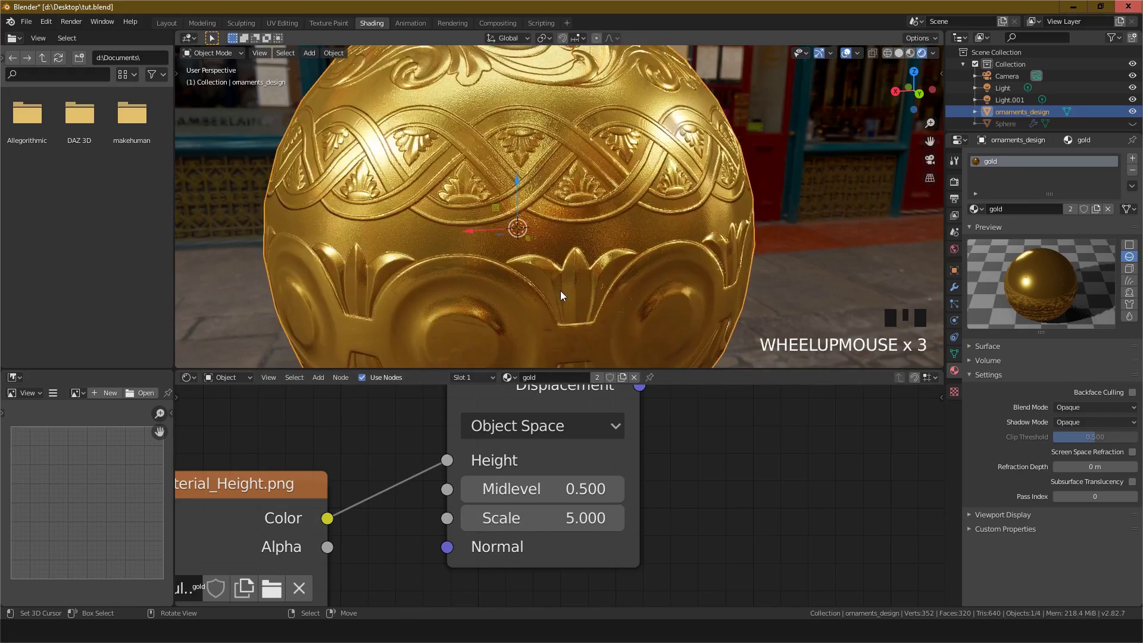
scroll(559, 291, "down", 3)
left_click(513, 521)
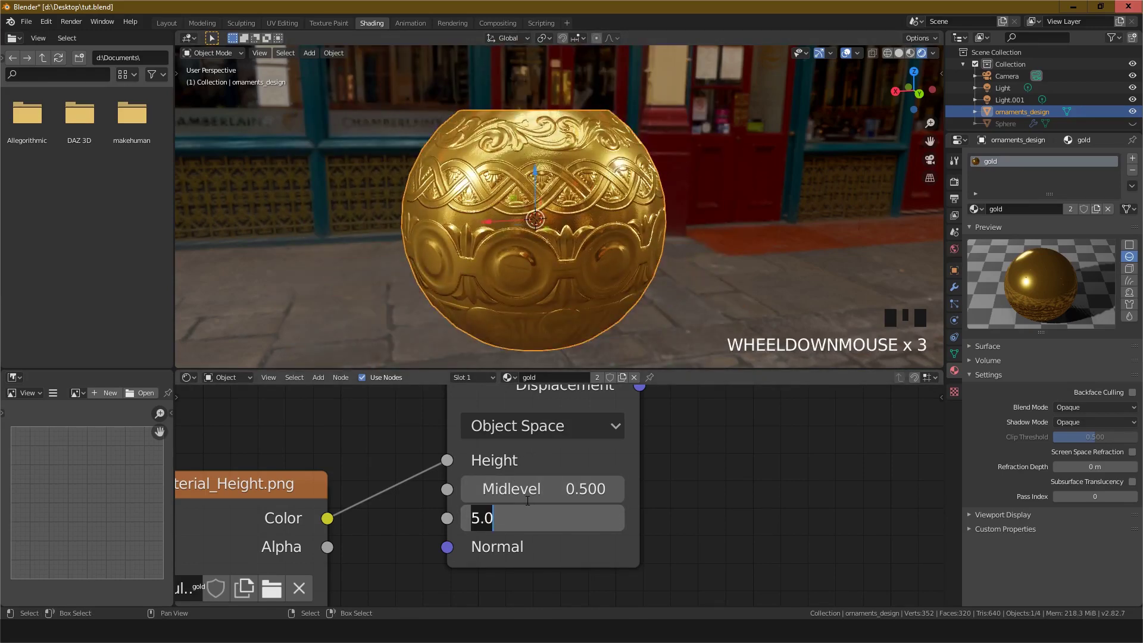
type("10")
left_click(526, 500)
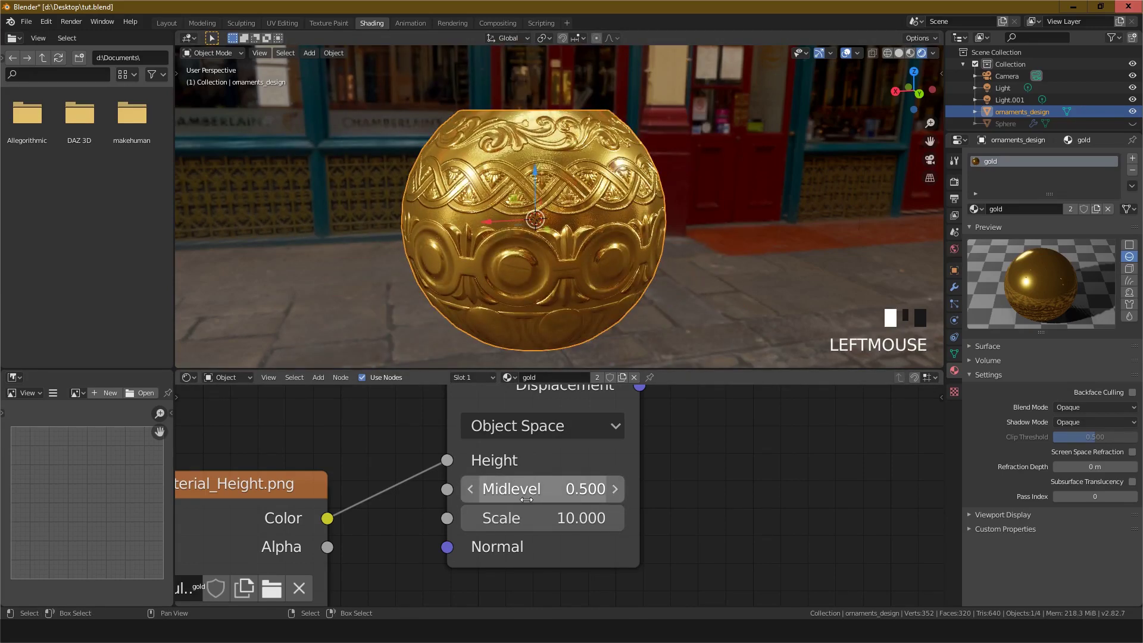
Step: Set the Displacement node's Scale to 20
middle_click_drag(665, 224, 613, 340)
left_click(509, 516)
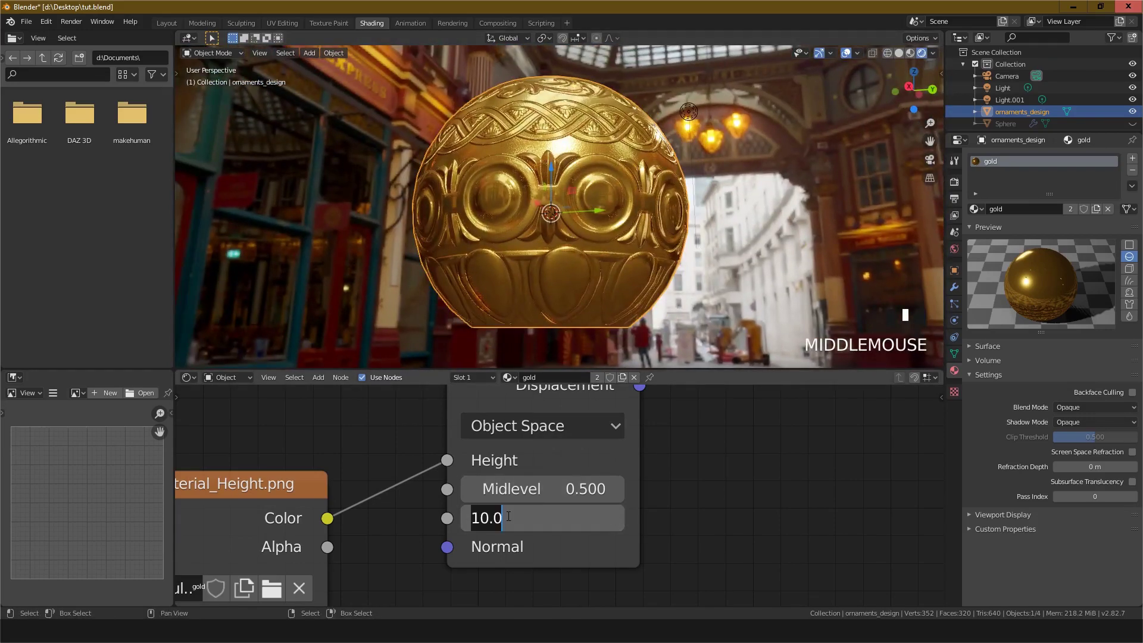
type("20")
left_click(512, 512)
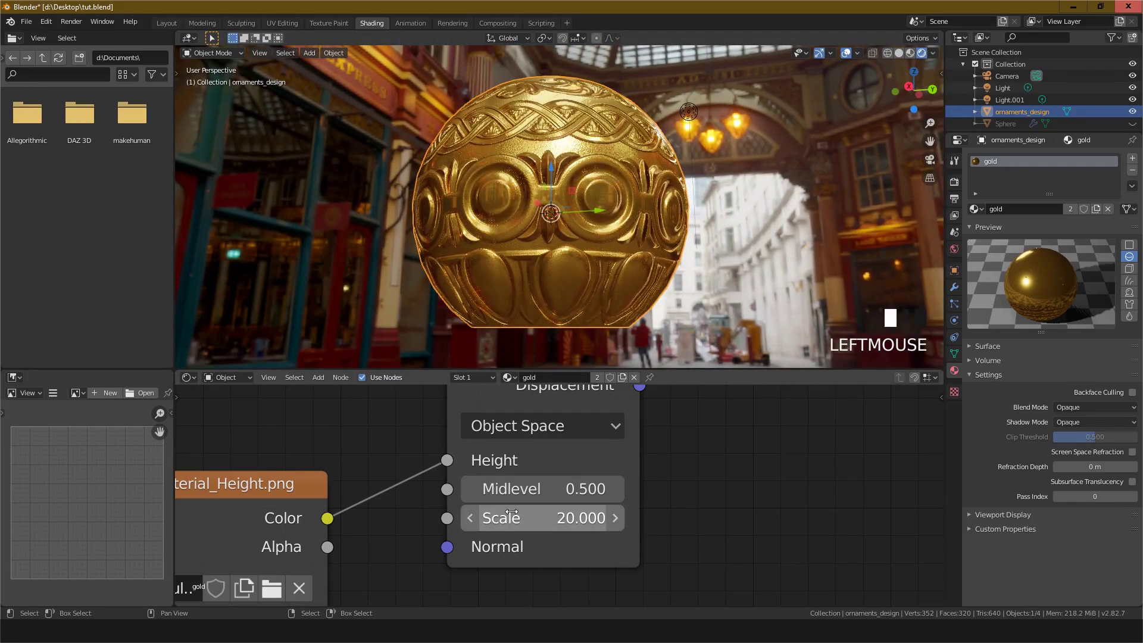
Step: Inspect the displaced bowl from several angles and distances in the Shading and Layout workspaces
middle_click_drag(645, 247, 503, 167)
scroll(566, 235, "up", 3)
scroll(567, 235, "down", 2)
scroll(548, 224, "up", 3)
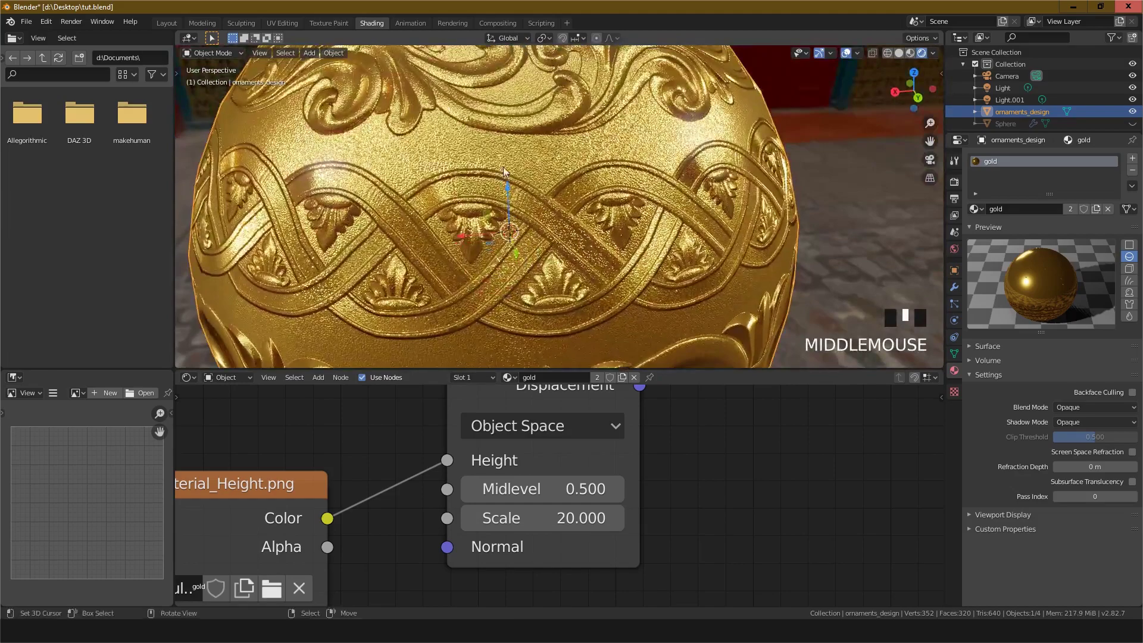
scroll(513, 171, "down", 1)
scroll(513, 170, "up", 2)
scroll(519, 179, "down", 4)
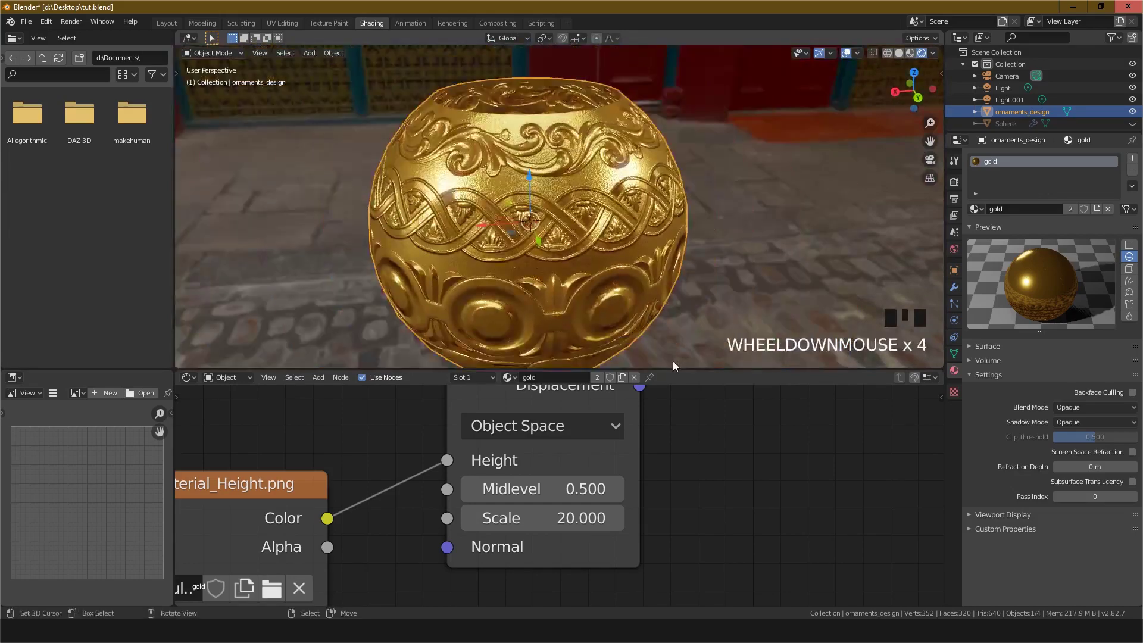
left_click_drag(673, 369, 661, 463)
scroll(564, 352, "up", 3)
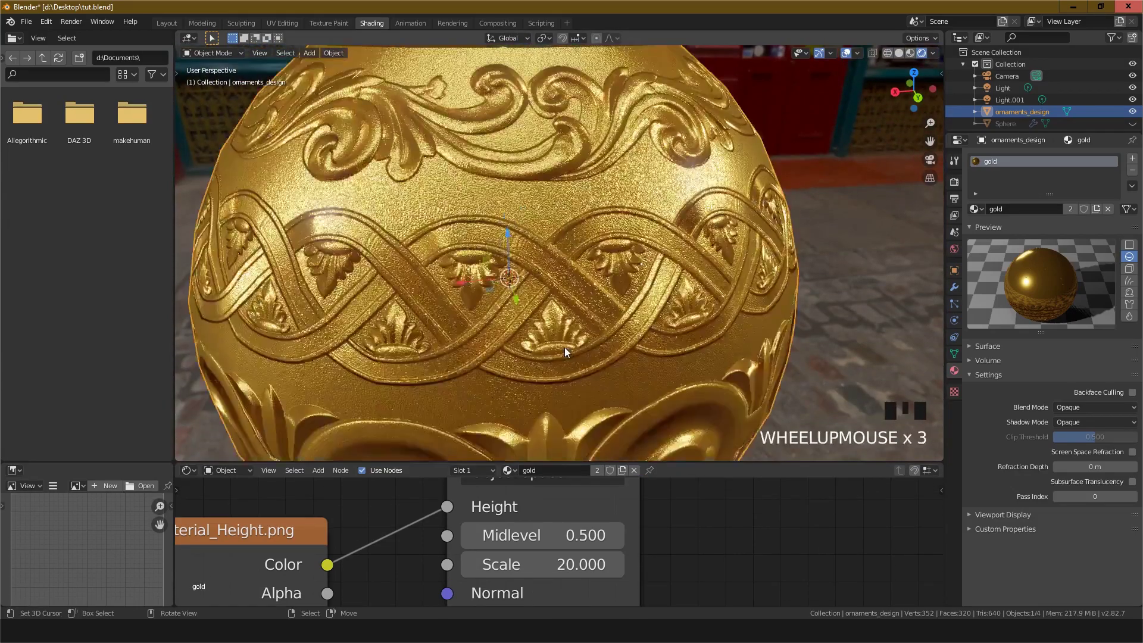
scroll(564, 348, "up", 1)
mouse_move(564, 347)
middle_mouse_down()
mouse_move(596, 313)
mouse_move(572, 341)
middle_mouse_up()
scroll(579, 333, "down", 2)
scroll(588, 316, "down", 3)
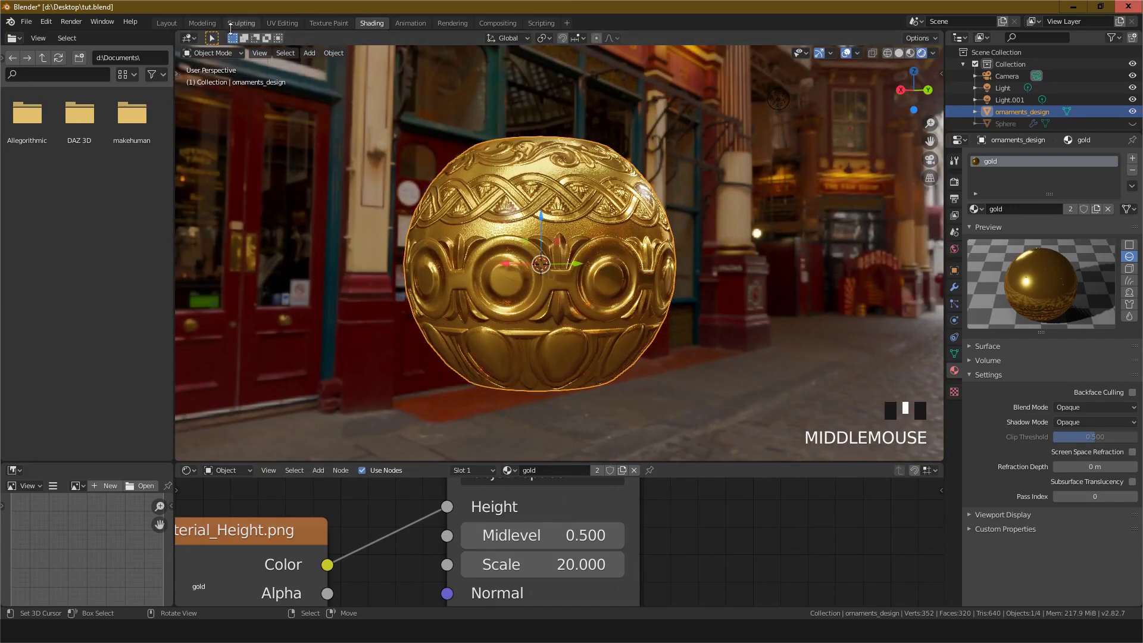
left_click(167, 23)
middle_click_drag(535, 289, 565, 265)
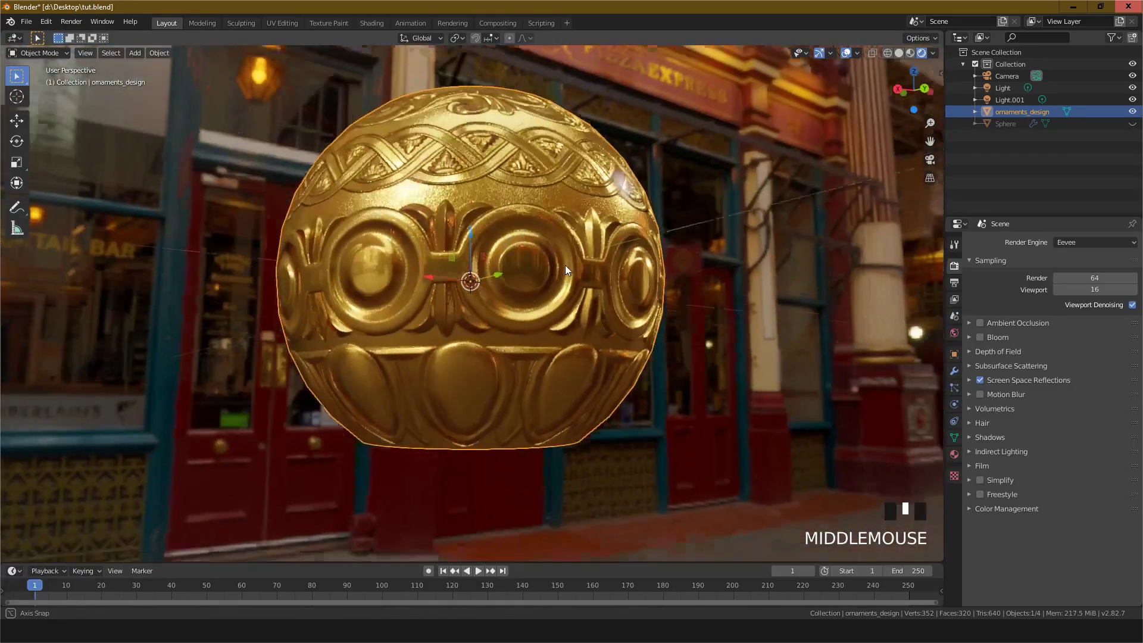
Step: Open the exported Height map image from the export folder in an image viewer and examine its ornament bands up close
scroll(544, 269, "down", 1)
scroll(544, 269, "up", 1)
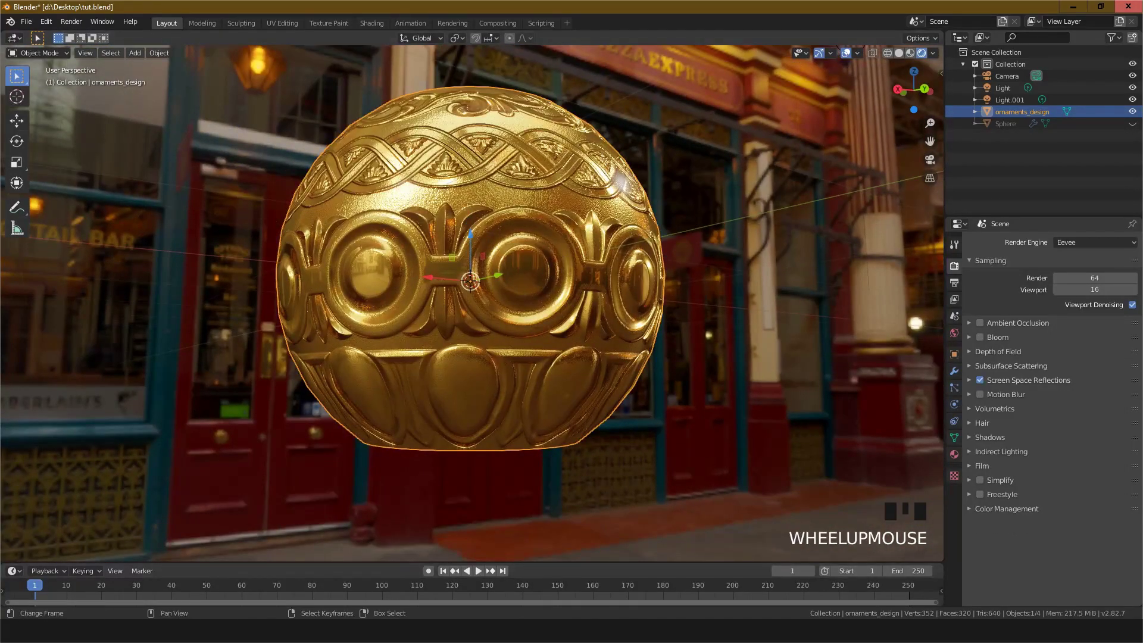
left_click(519, 631)
left_click(479, 256)
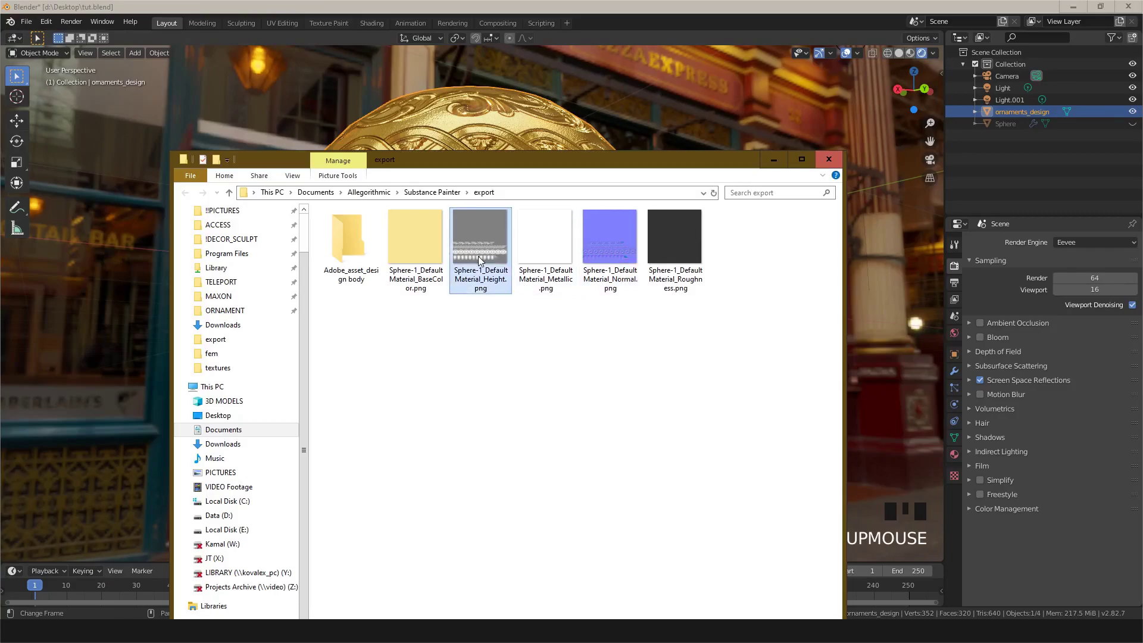
double_click(479, 257)
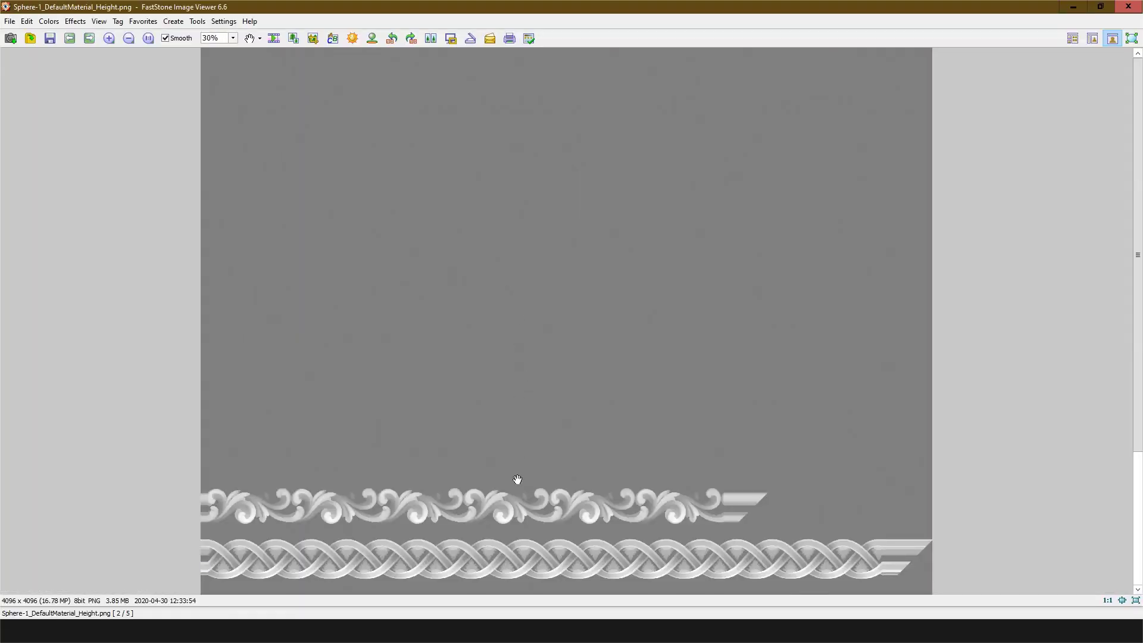
scroll(491, 381, "up", 5)
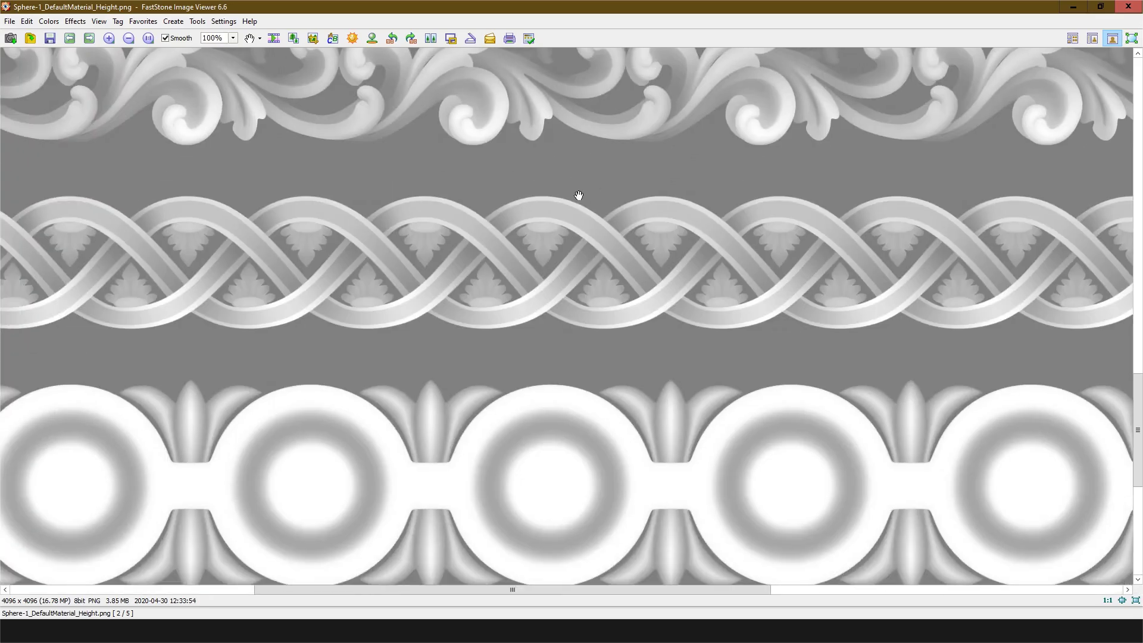
scroll(517, 189, "down", 2)
scroll(517, 192, "up", 3)
scroll(518, 193, "down", 5)
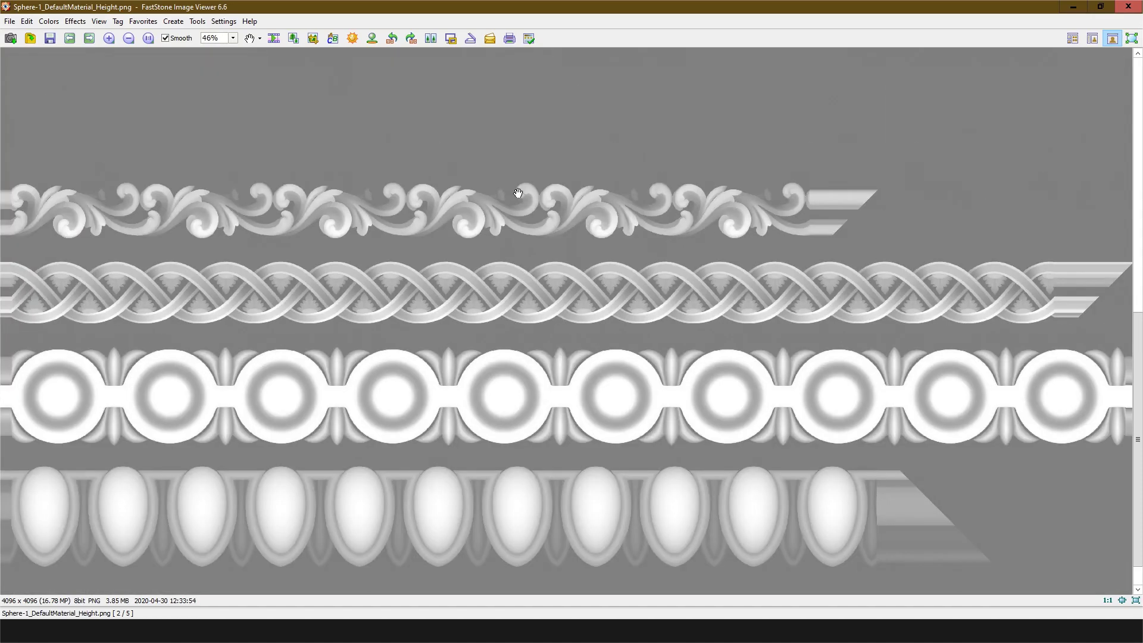
Step: Return to Blender and inspect the displaced bowl's surface detail in the viewport from close up and from a distance
left_click(1082, 10)
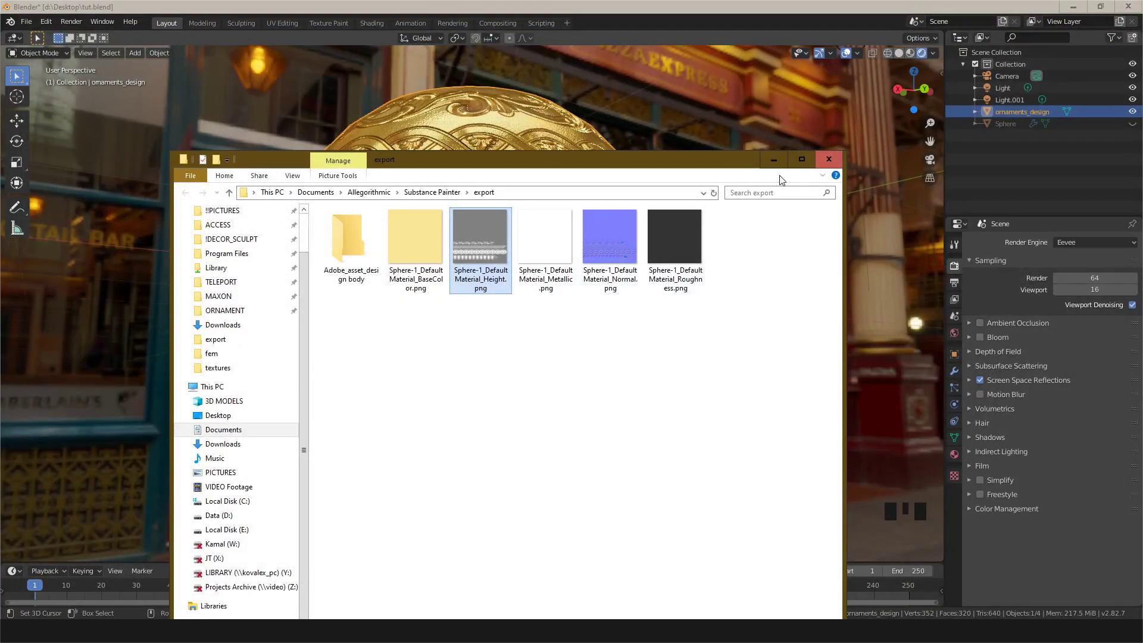
left_click(773, 160)
scroll(492, 215, "up", 3)
middle_click_drag(491, 216, 529, 192)
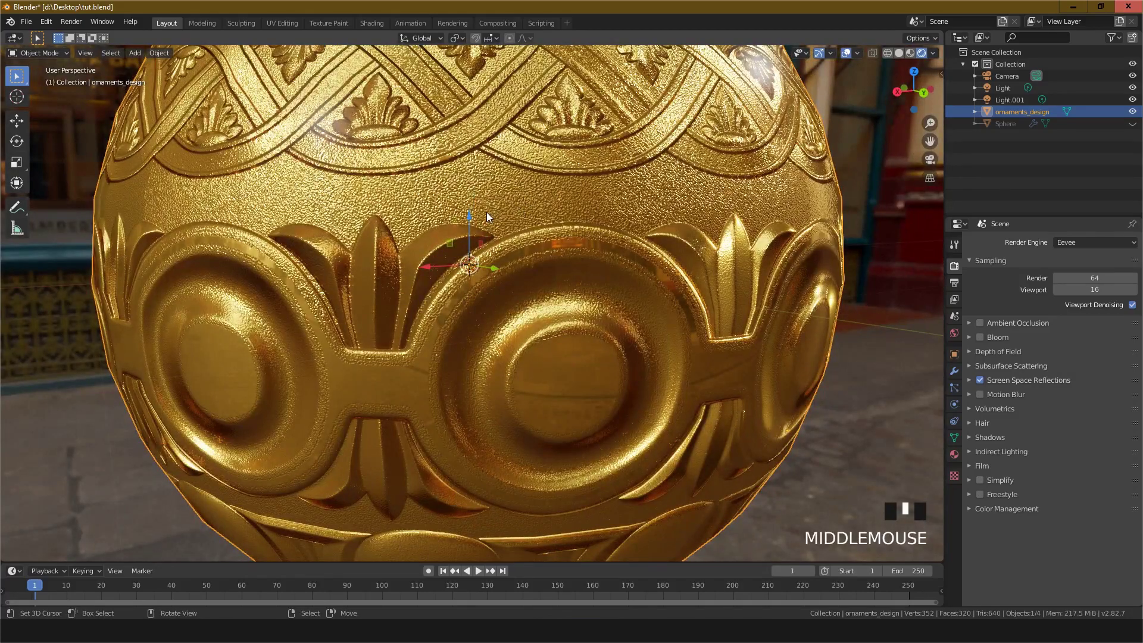
scroll(487, 212, "down", 2)
scroll(487, 212, "up", 3)
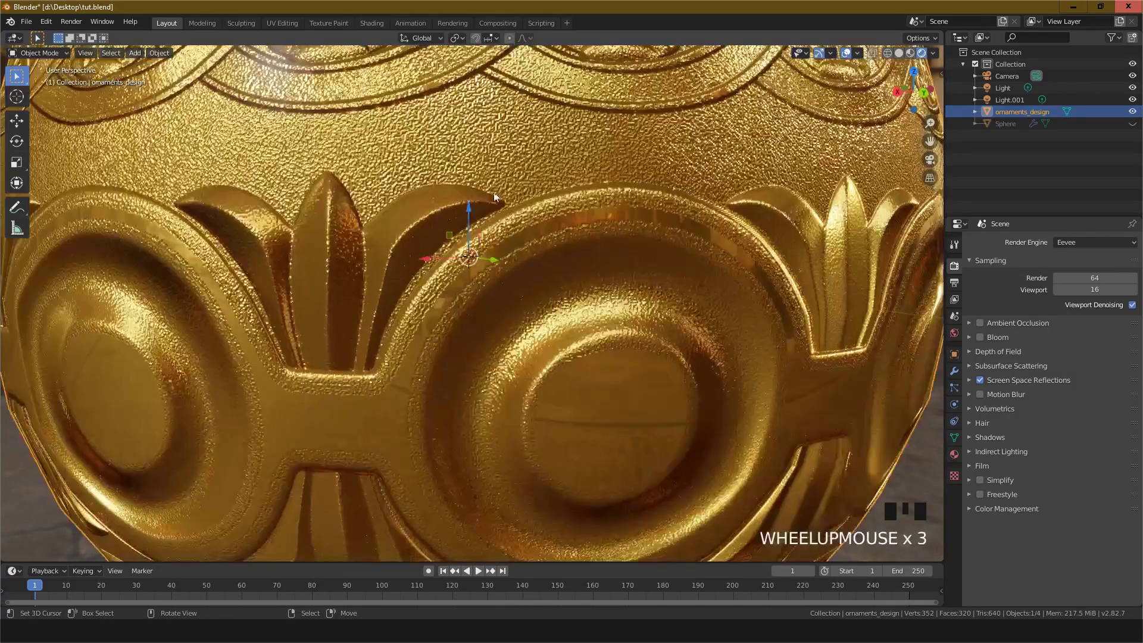
middle_click_drag(501, 191, 436, 176)
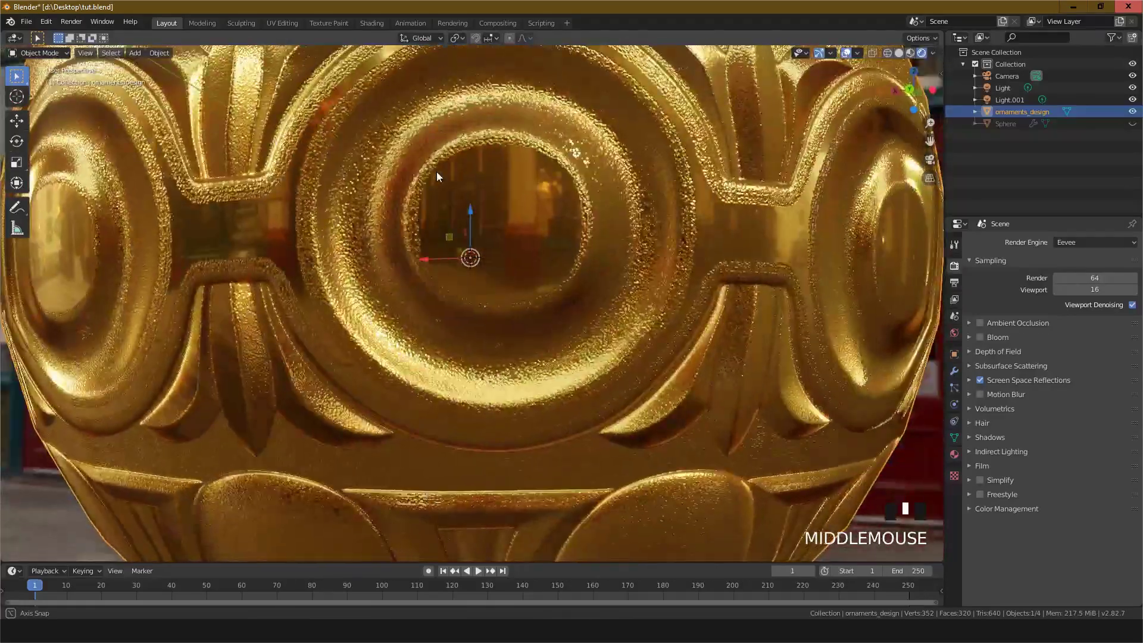
scroll(436, 170, "down", 1)
scroll(532, 196, "up", 2)
middle_click_drag(532, 196, 605, 341)
scroll(561, 231, "down", 3)
scroll(587, 314, "down", 1)
scroll(604, 331, "down", 1)
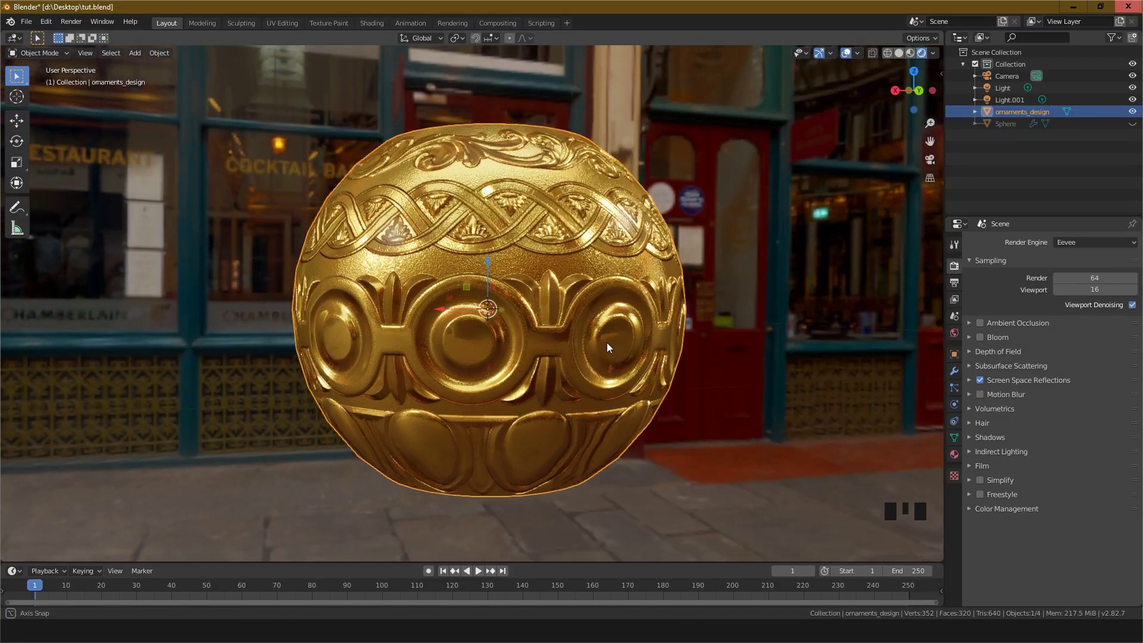
mouse_move(534, 379)
middle_mouse_down()
mouse_move(566, 378)
mouse_move(549, 381)
middle_mouse_up()
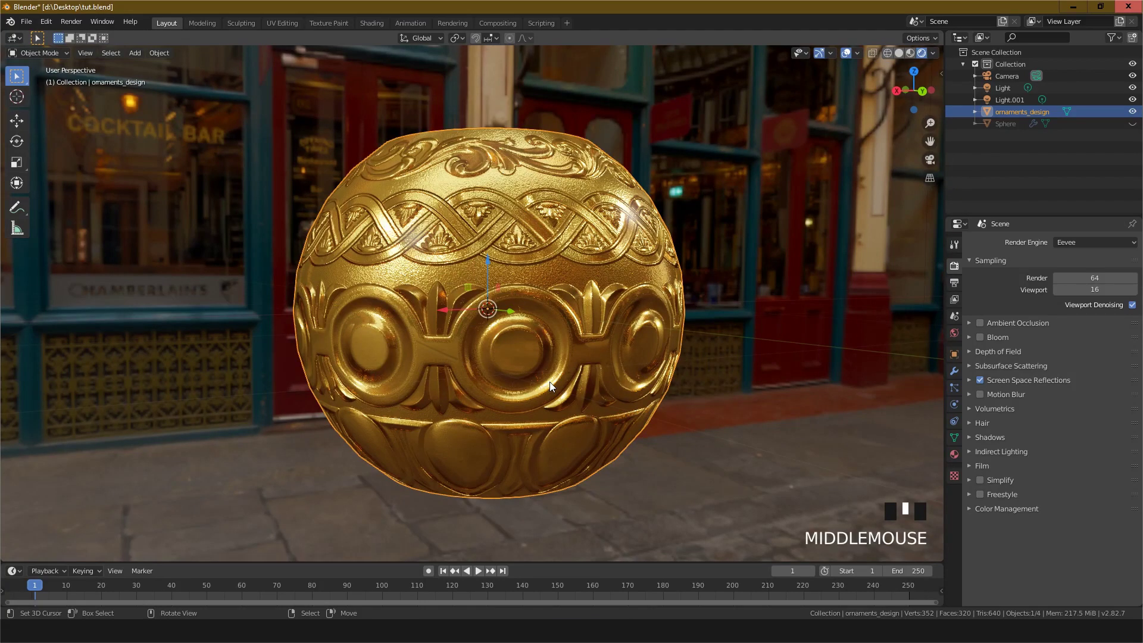
scroll(517, 303, "up", 2)
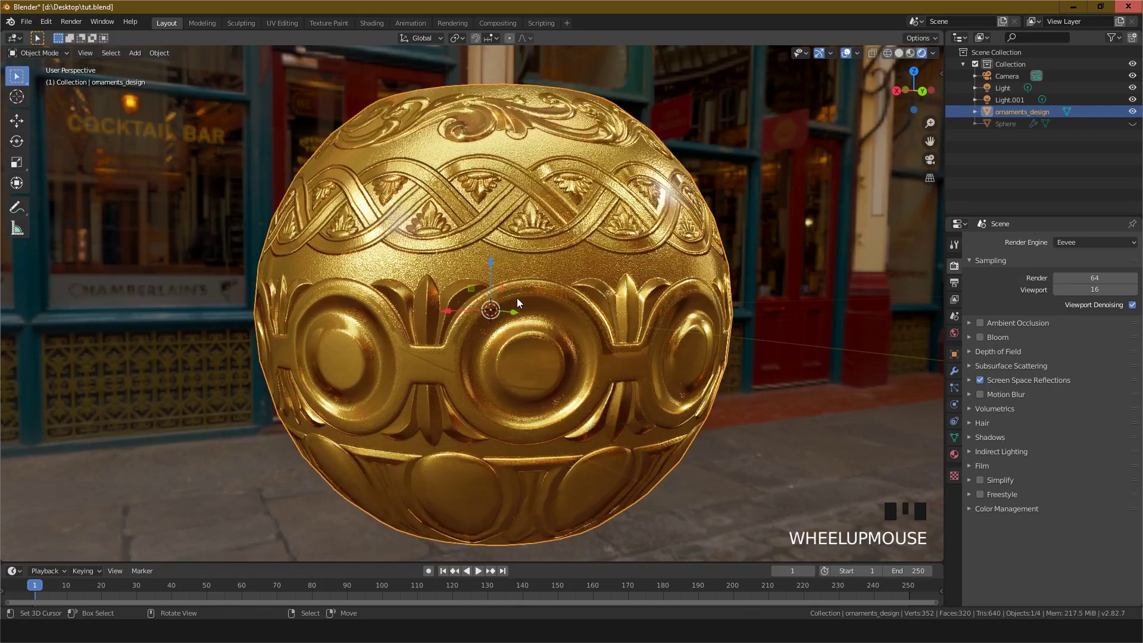